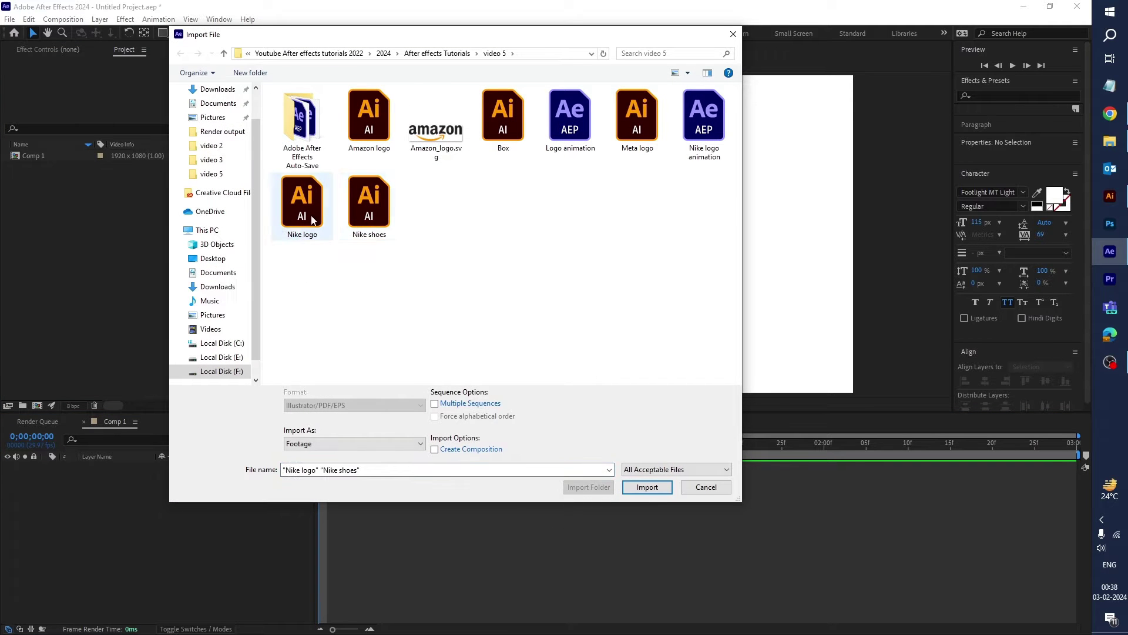
- Import the Nike shoes Illustrator file as footage and add it as a layer to Comp 1
click(370, 212)
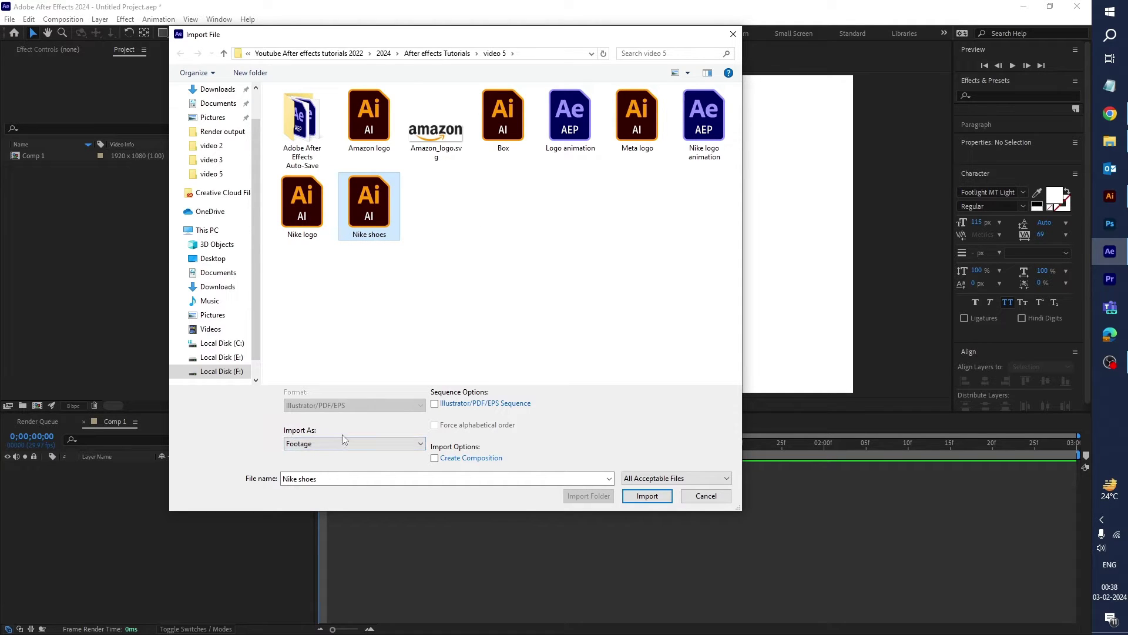
click(647, 496)
click(561, 371)
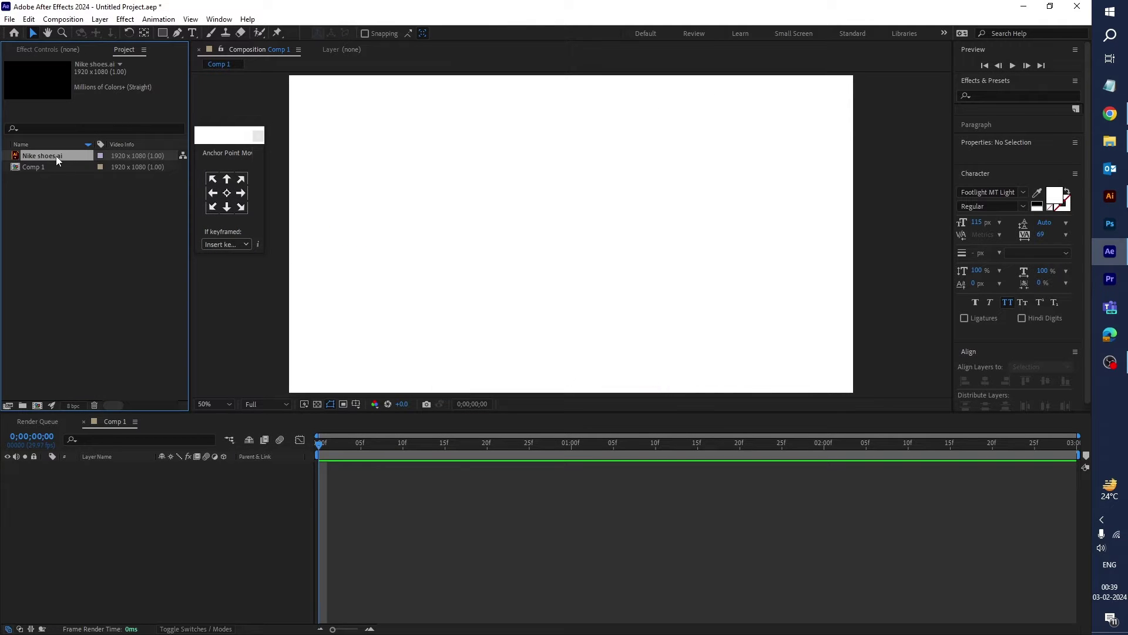
drag(55, 157, 121, 517)
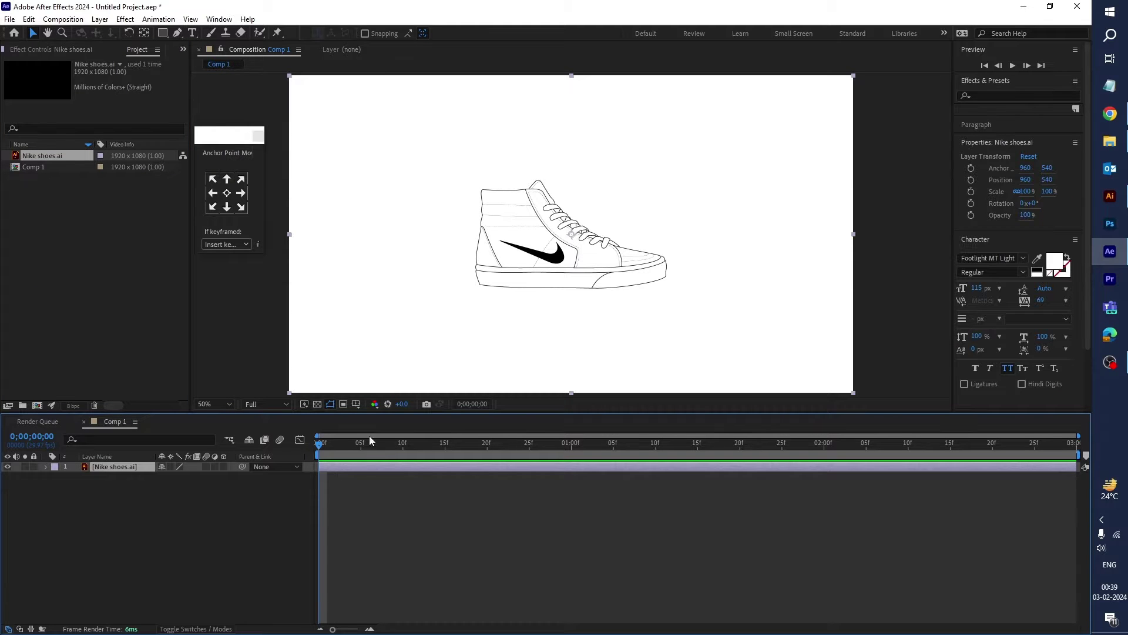
- Place four puppet pins on the shoe layer: at the toe, mid-sole, heel and upper collar
drag(367, 413, 368, 455)
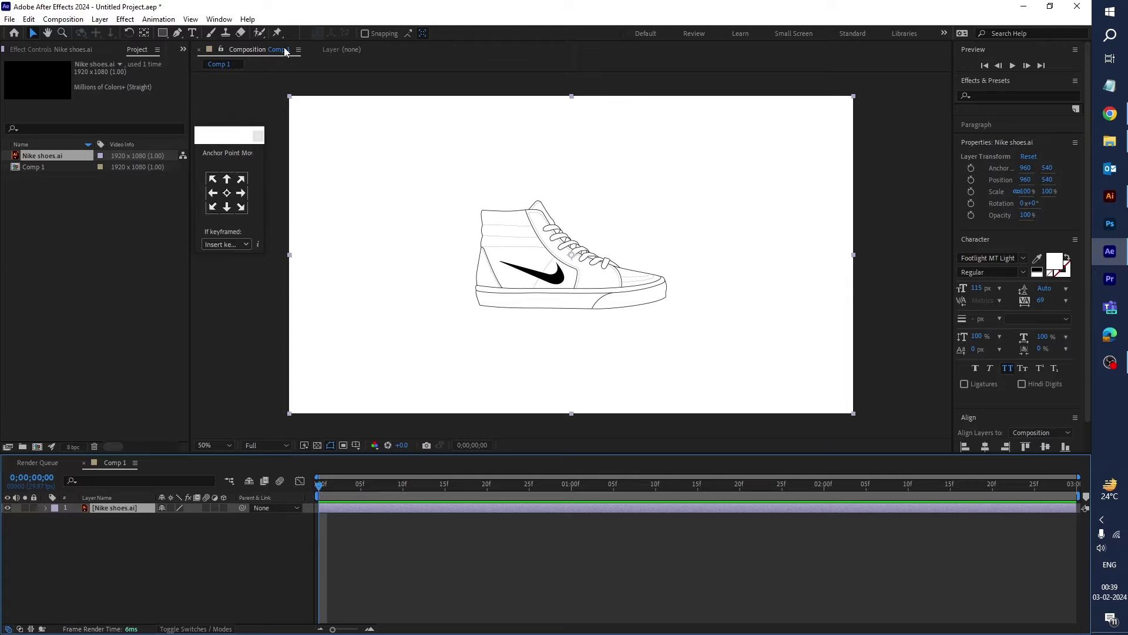
drag(277, 33, 356, 32)
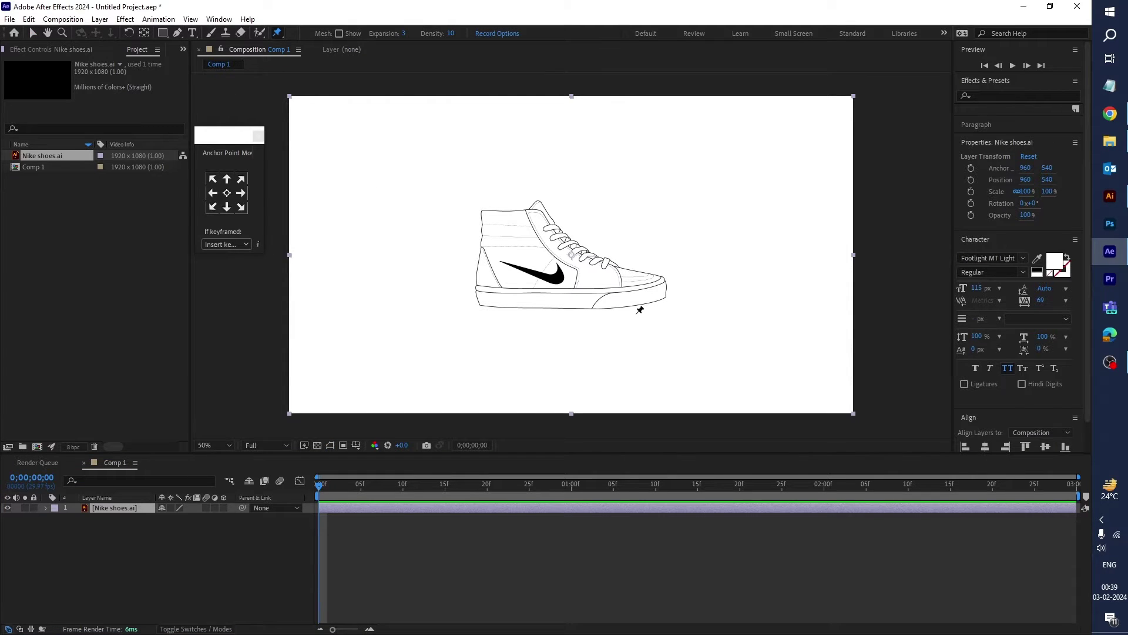
key(slash)
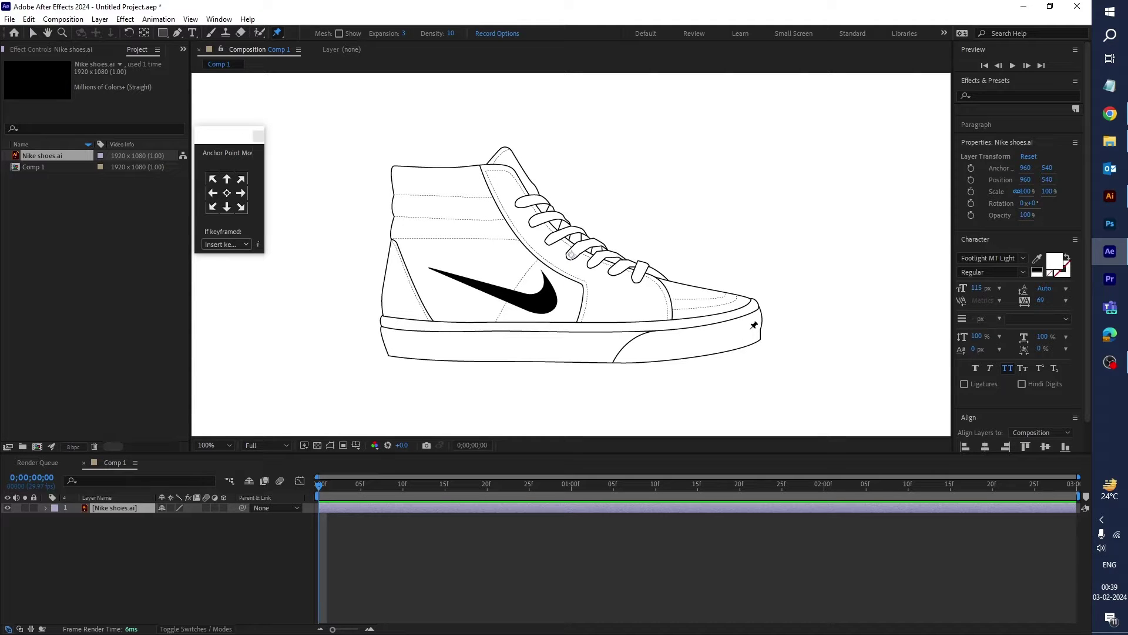
click(750, 329)
click(592, 351)
click(407, 343)
click(456, 178)
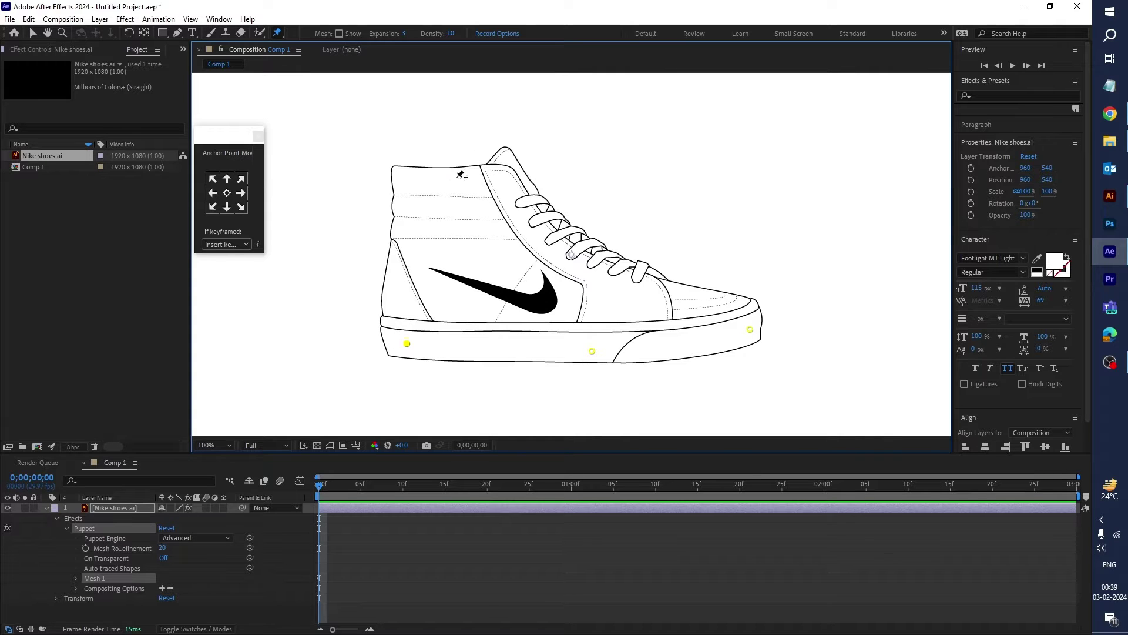
- Reveal the shoe layer's puppet pin keyframes and add position keyframes for all four pins at frame 20
drag(415, 454, 429, 354)
click(340, 413)
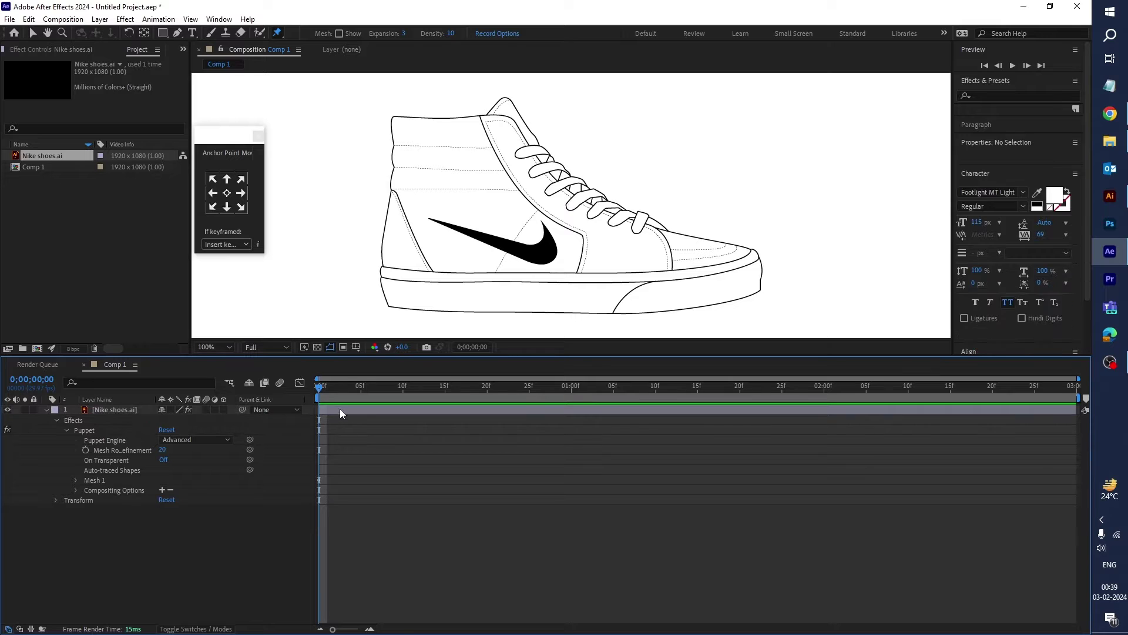
key(u)
drag(345, 448, 307, 543)
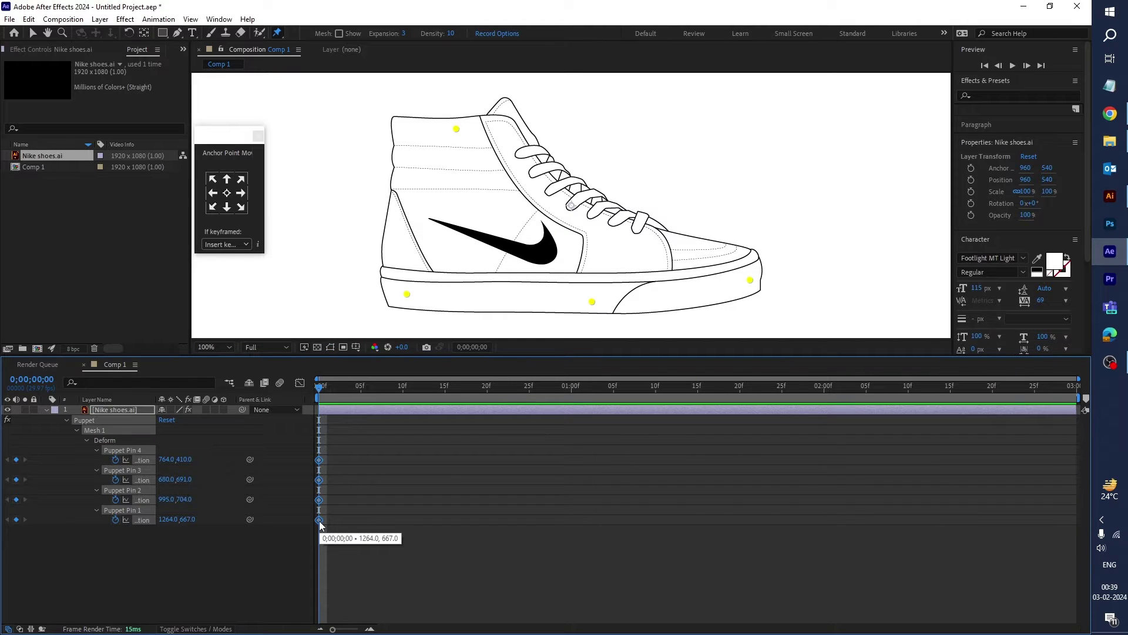
drag(321, 389, 485, 421)
click(477, 489)
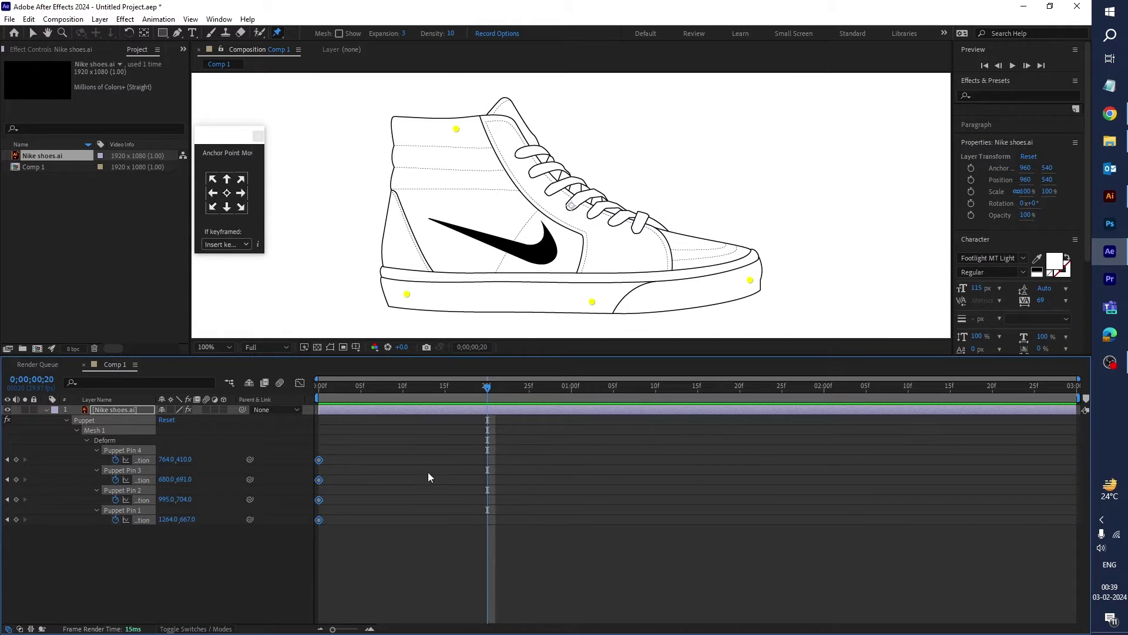
click(16, 459)
click(16, 480)
click(15, 500)
click(16, 520)
click(477, 453)
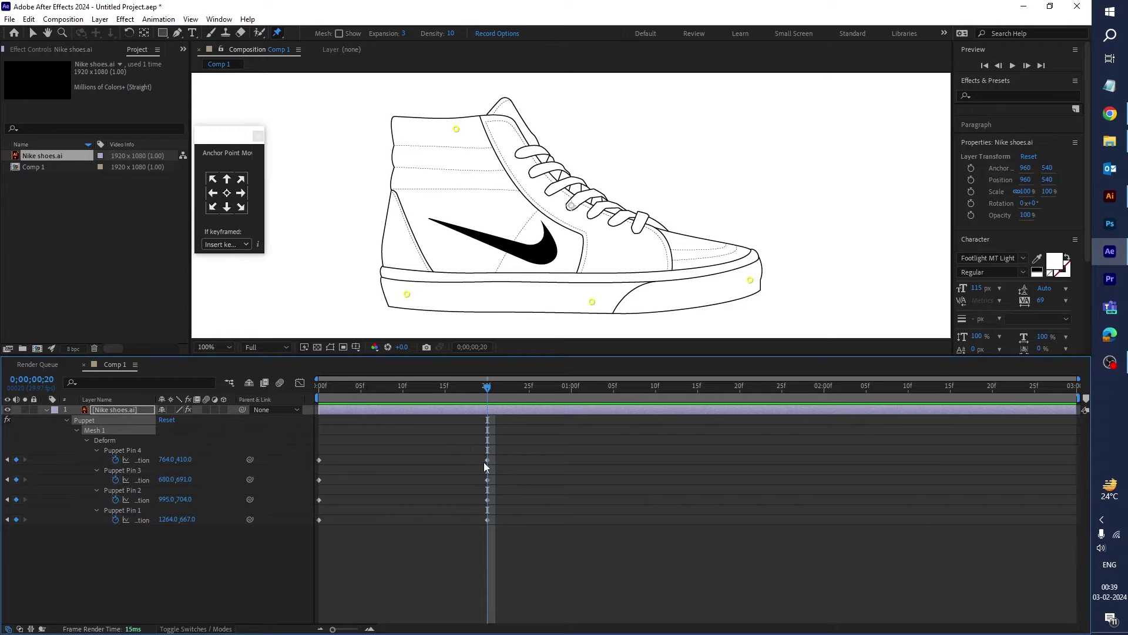
- Bend the shoe at frame 20 by moving the collar pin to about 808, 352, heel 672, 617, mid-sole 971, 686 and toe 1202, 655
scroll(471, 191, down, 2)
click(514, 169)
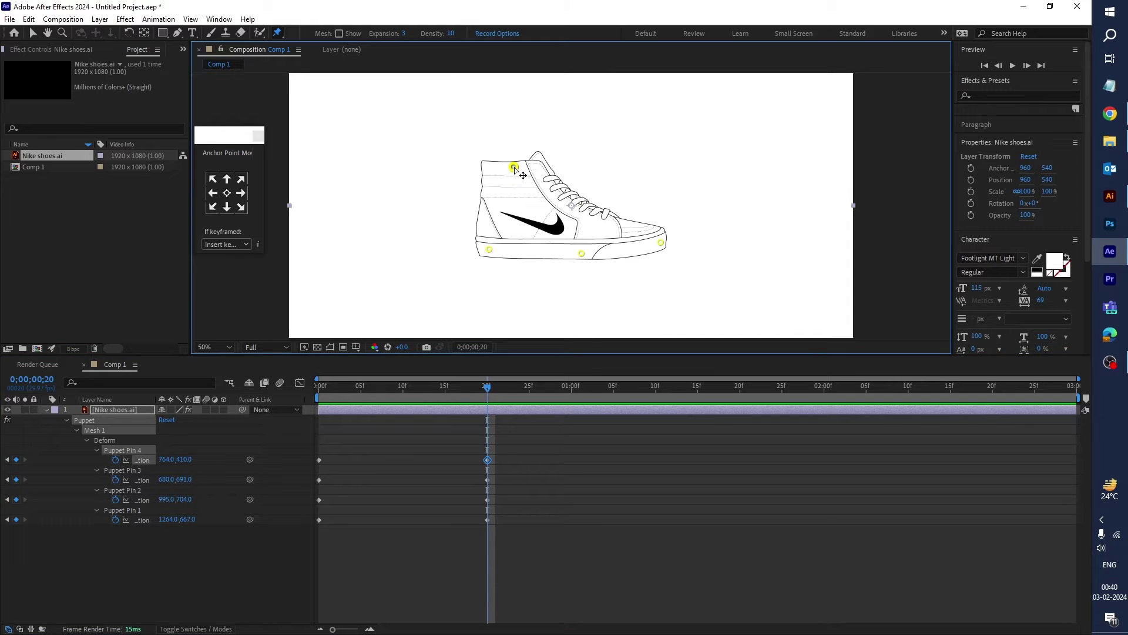
drag(514, 169, 527, 150)
drag(490, 254, 489, 232)
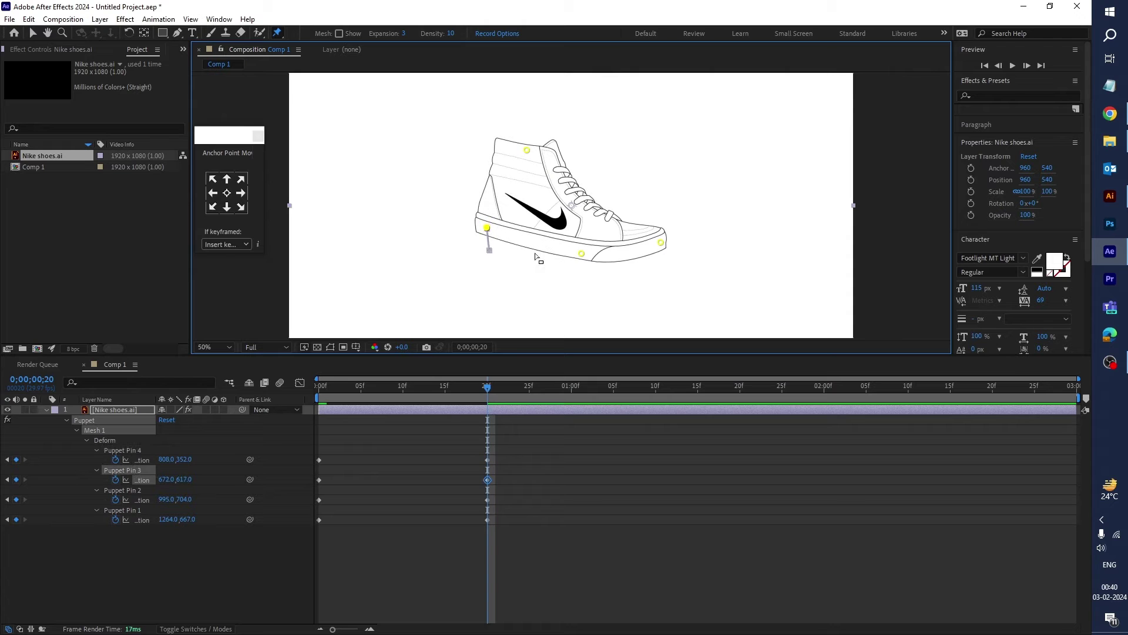
drag(584, 259, 577, 253)
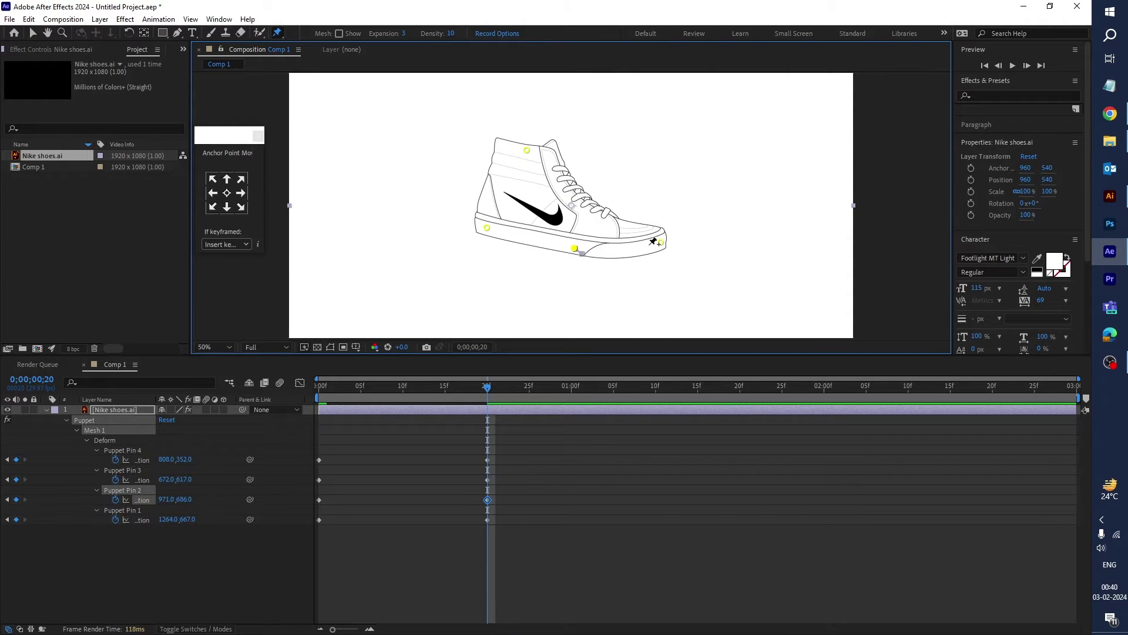
drag(661, 242, 645, 243)
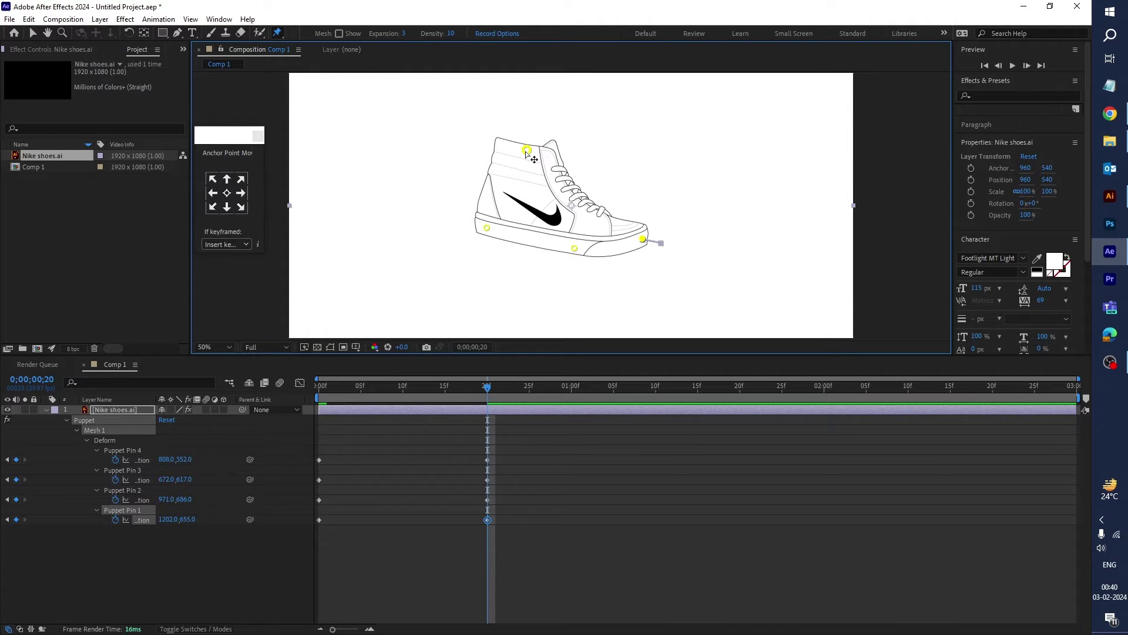
- Refine the frame 20 bend with the collar pin at about 862, 316, heel 698, 585, mid-sole 969, 674 and toe 1184, 663
drag(527, 151, 534, 147)
drag(487, 230, 495, 224)
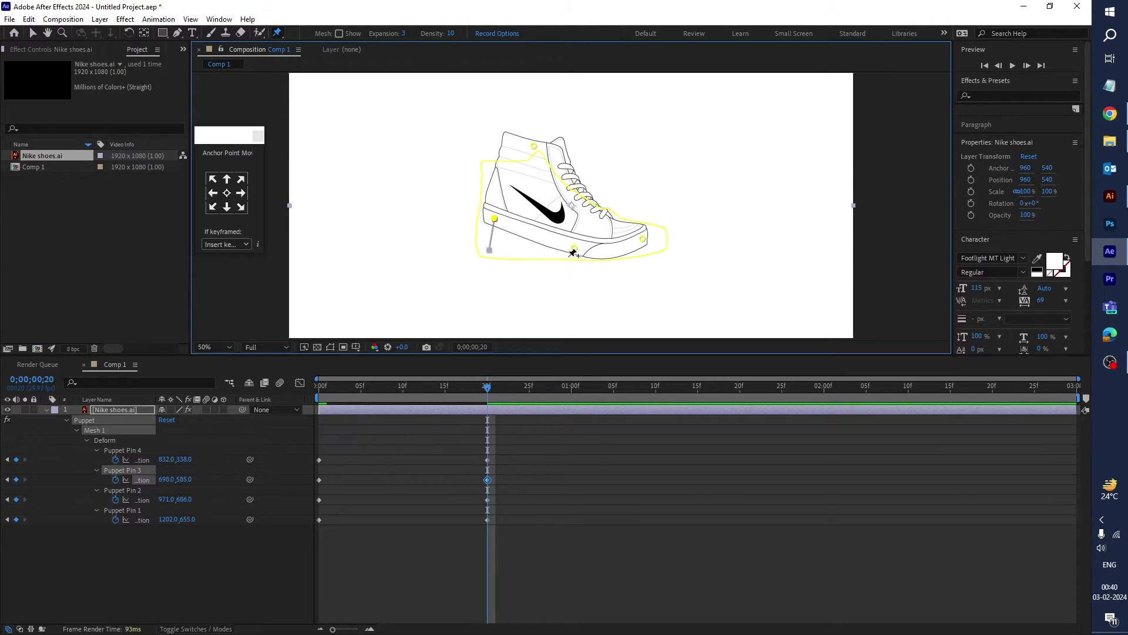
drag(576, 252, 576, 248)
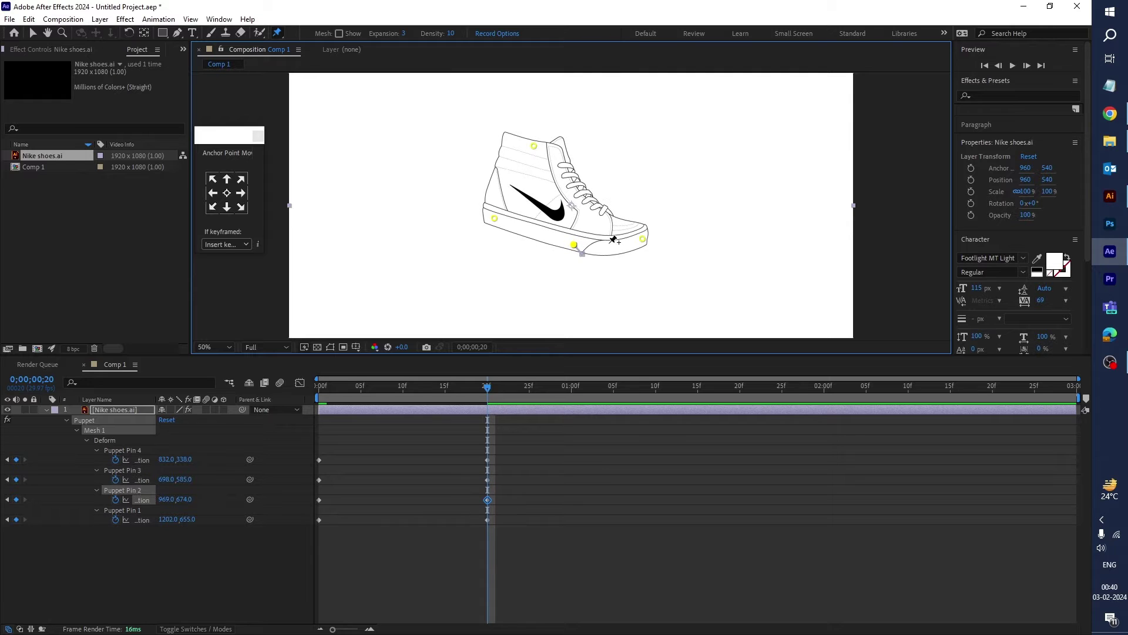
drag(652, 246, 647, 248)
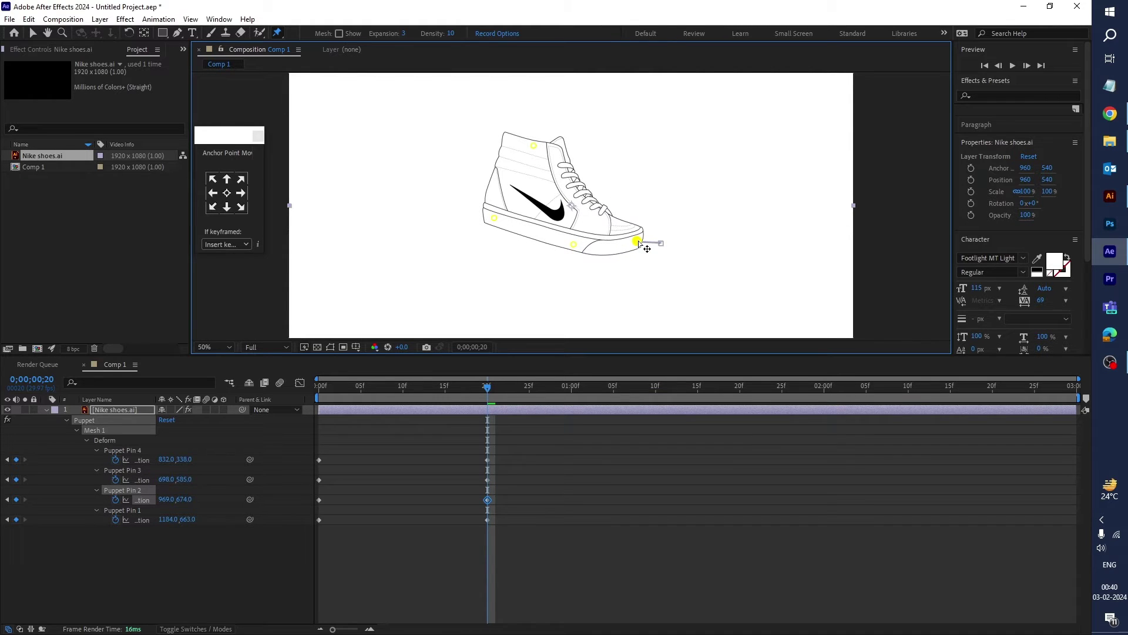
drag(544, 155, 553, 148)
- Play back the shoe's bending animation from the first frame
drag(415, 383, 319, 385)
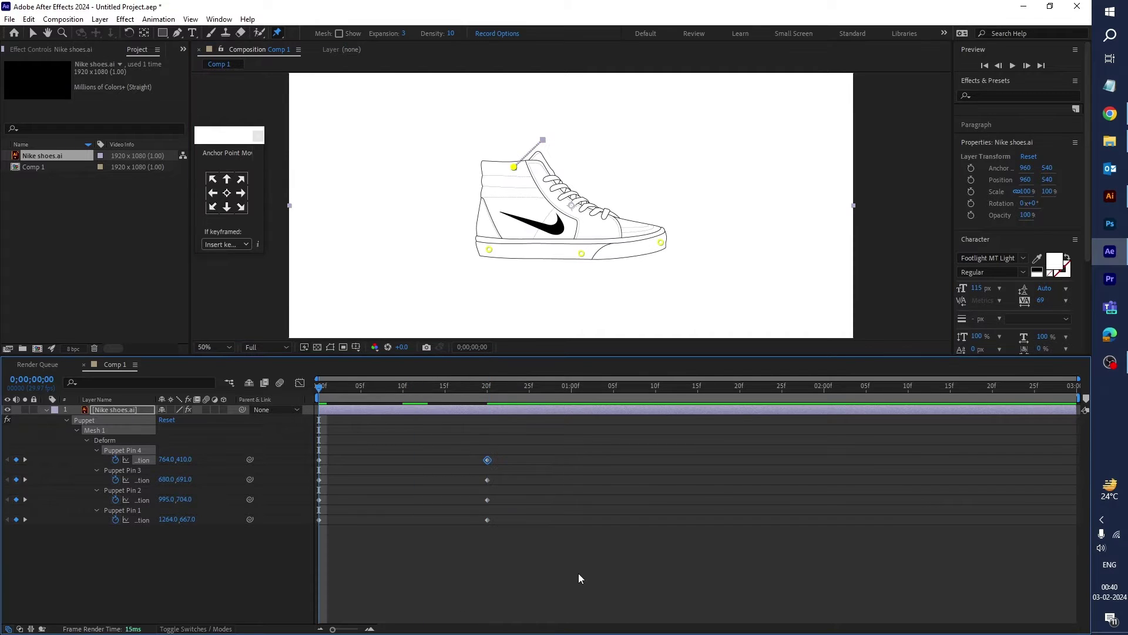
key(space)
key(space)
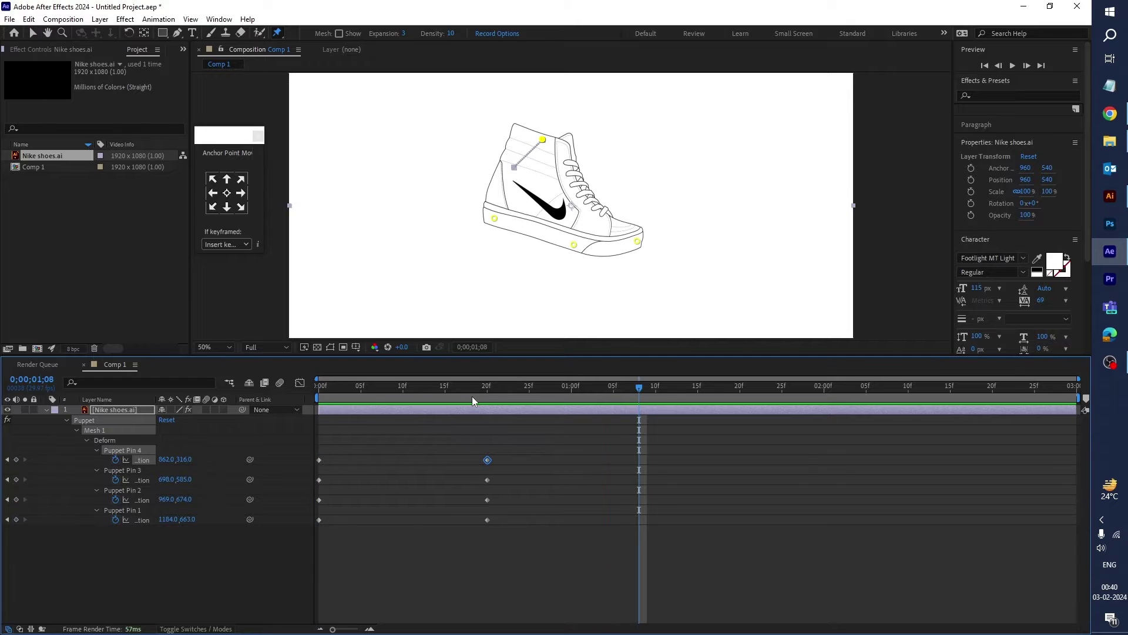
click(479, 389)
key(Home)
key(space)
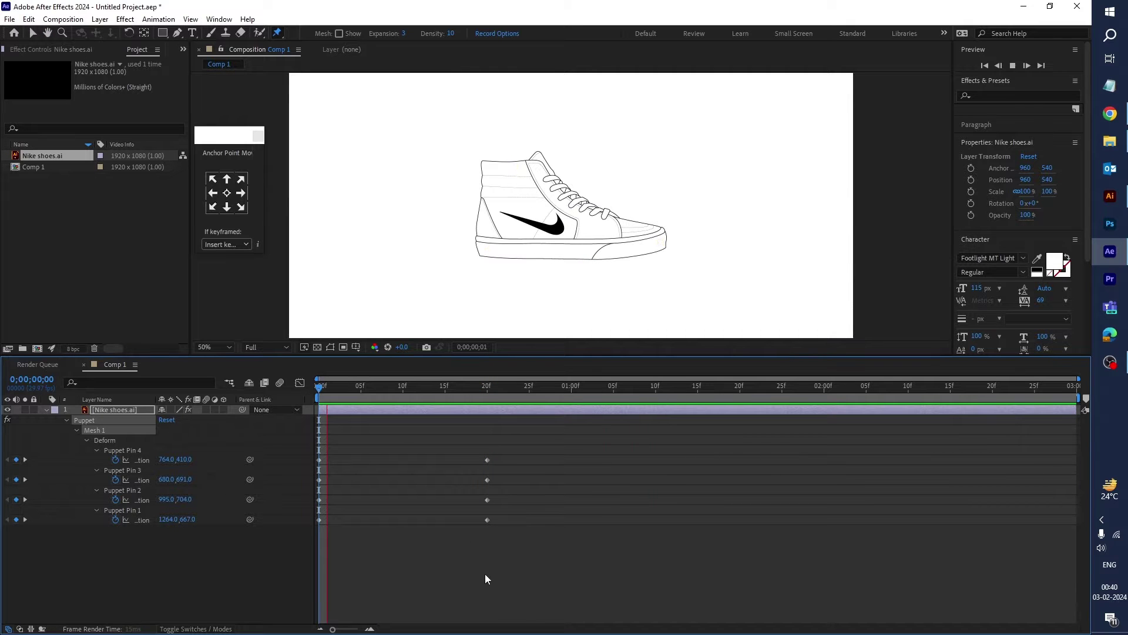
- Retime all four pins by moving their end keyframes to frame 18 and their start keyframes to frame 2
drag(467, 441, 470, 525)
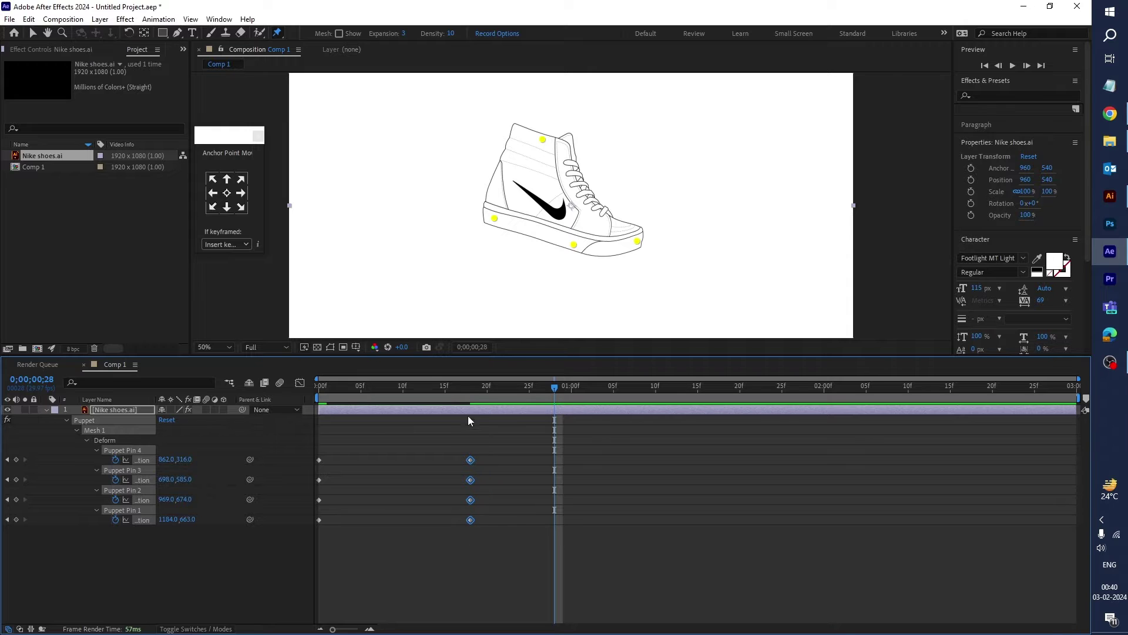
key(Home)
key(space)
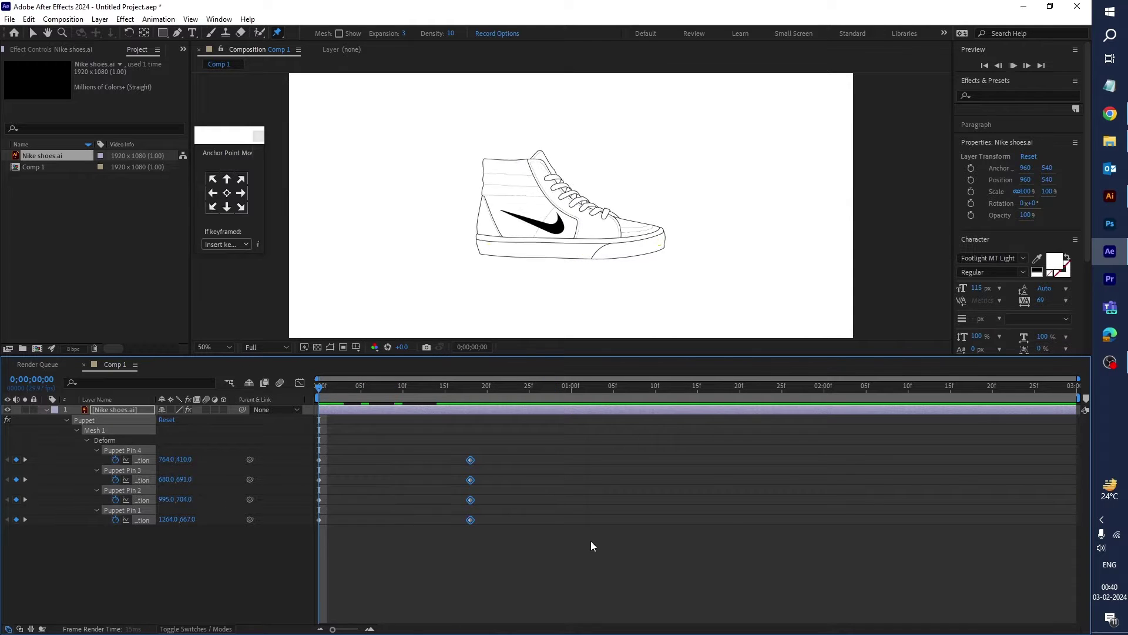
key(space)
drag(365, 449, 336, 524)
click(389, 552)
- Pre-compose the shoe layer as Nike shoes.ai Comp 1, moving all attributes into the new composition
click(483, 409)
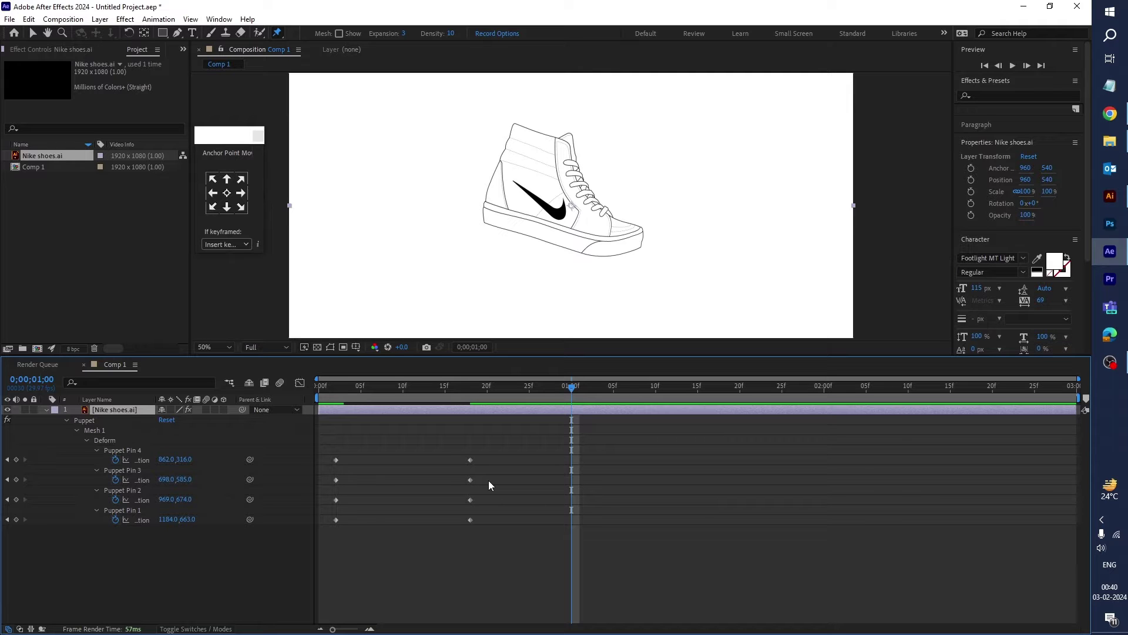
key(ctrl+shift+c)
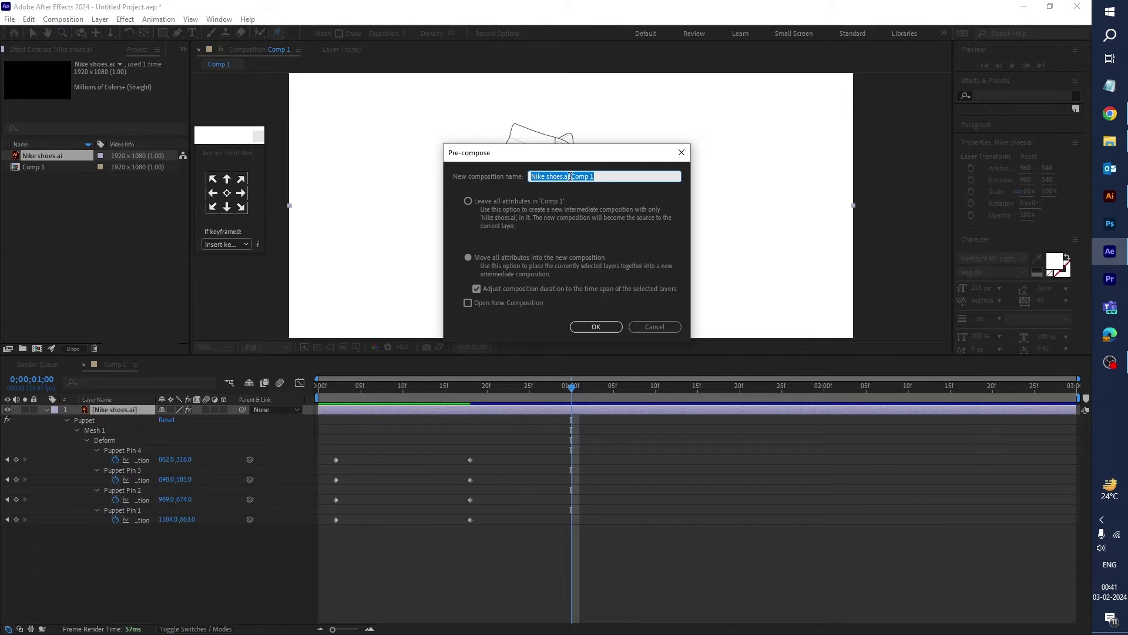
click(485, 257)
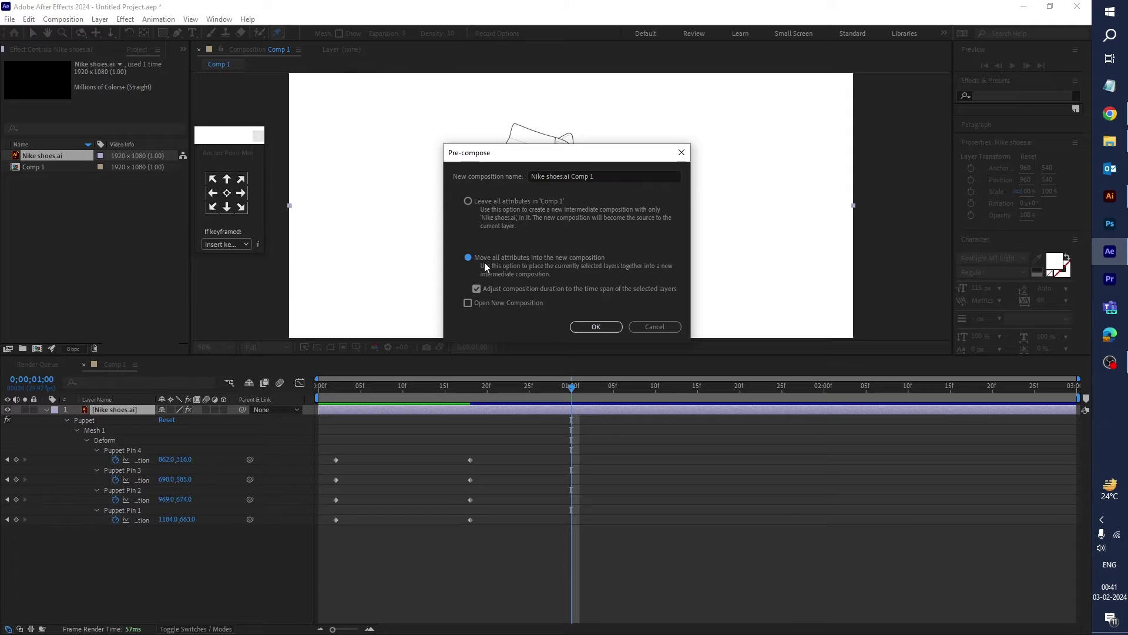
click(587, 327)
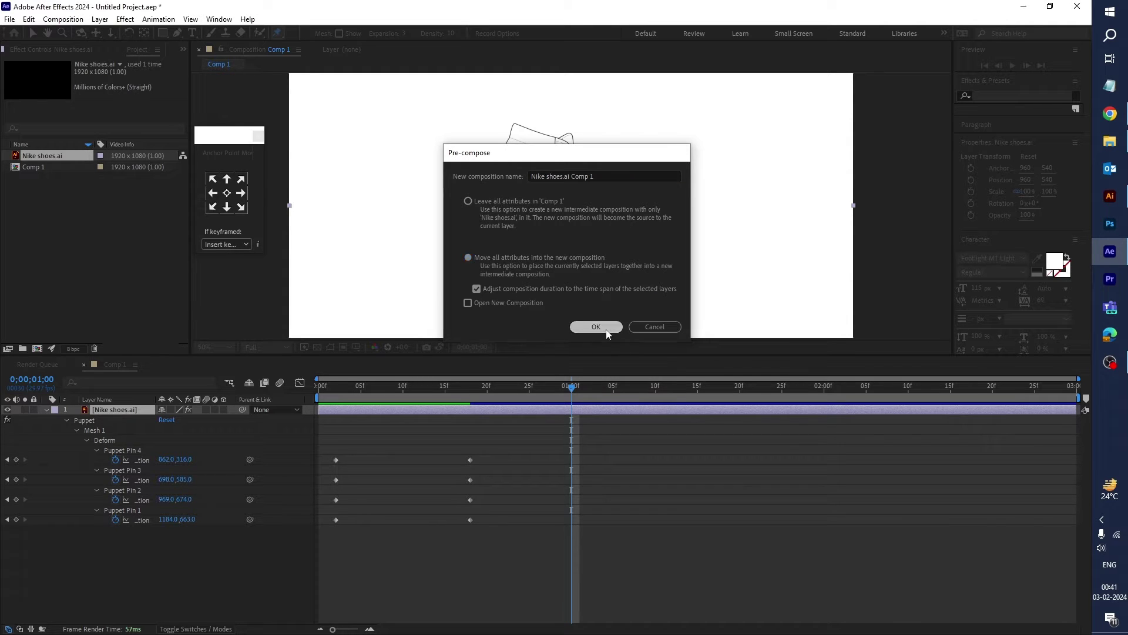
- Keyframe the pre-composed shoe's position at frame 0 and shift it left to about 188, 540
key(Home)
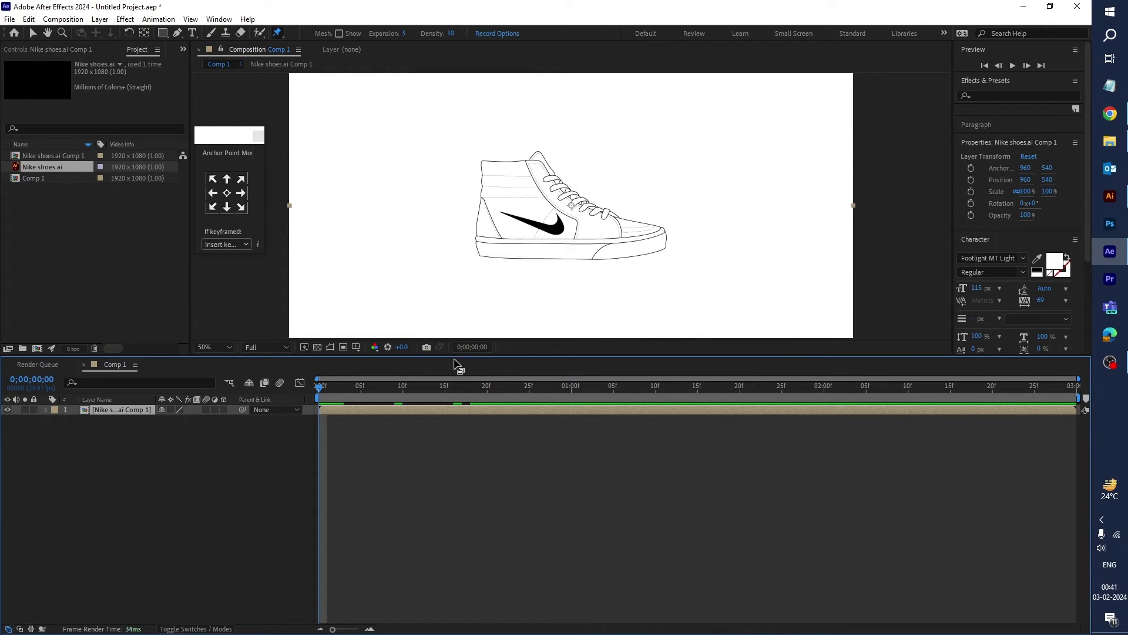
drag(455, 356, 461, 447)
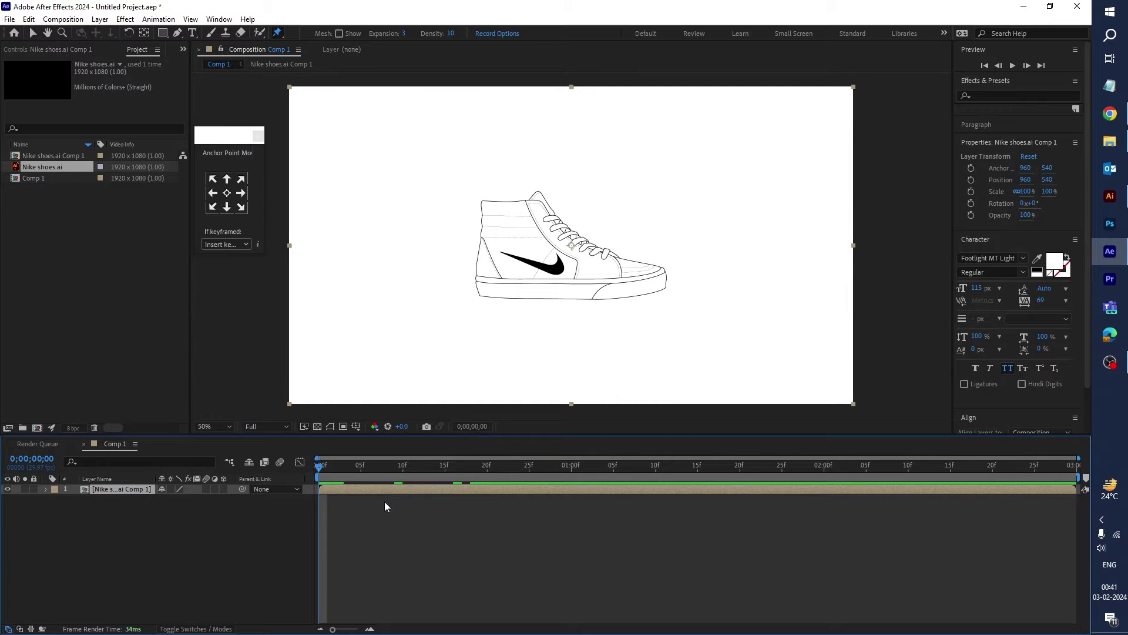
key(p)
click(75, 499)
key(v)
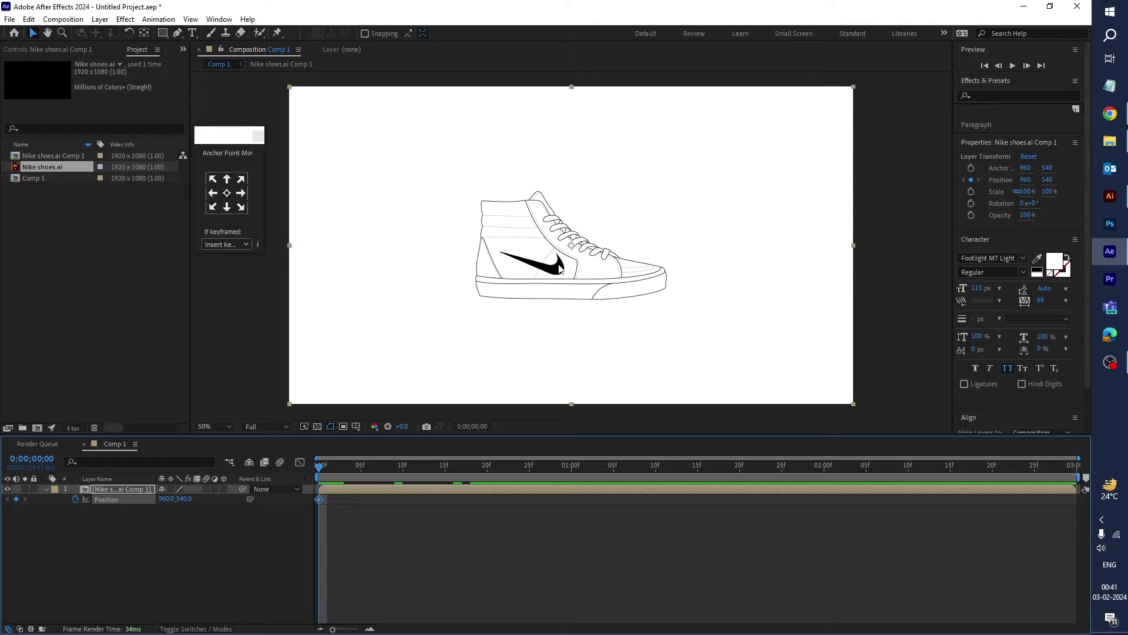
click(573, 248)
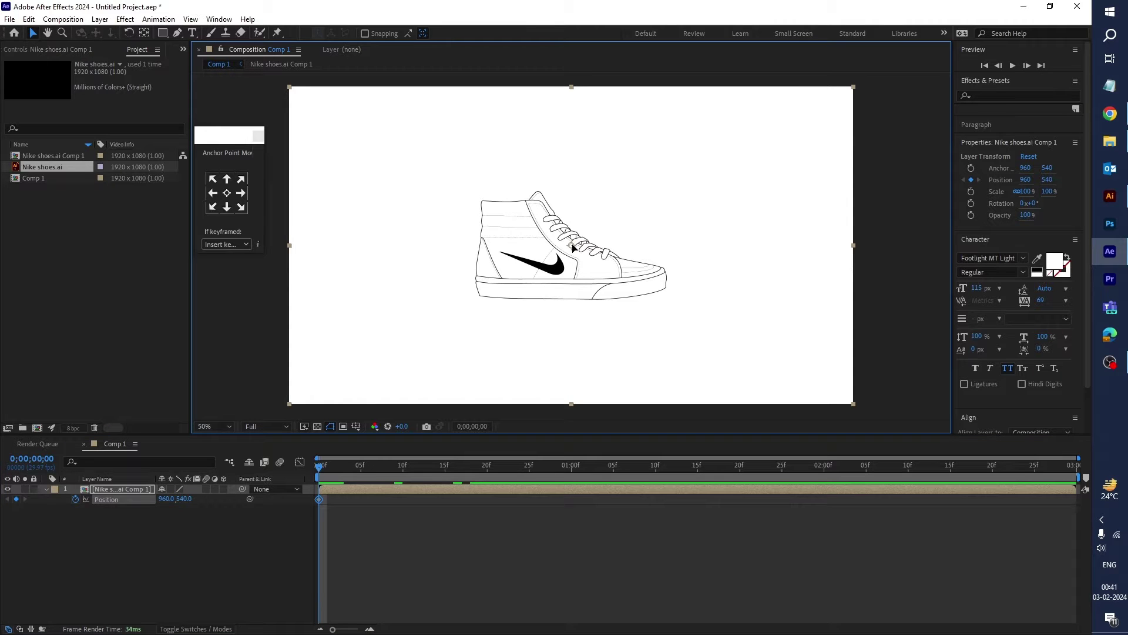
drag(573, 248, 367, 249)
click(318, 466)
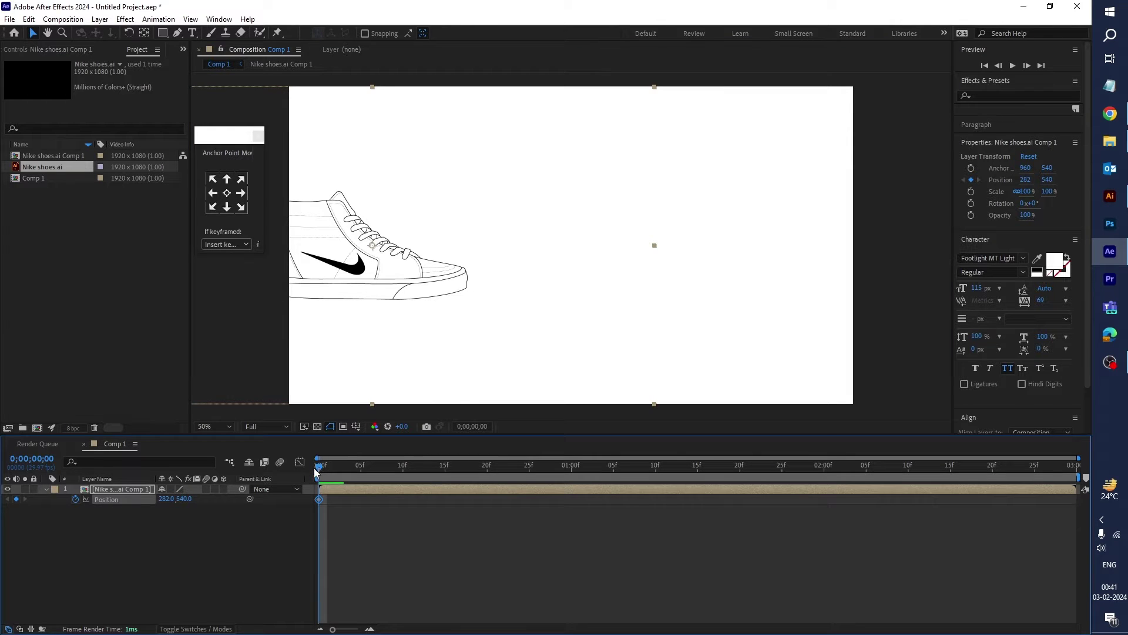
drag(373, 250, 346, 249)
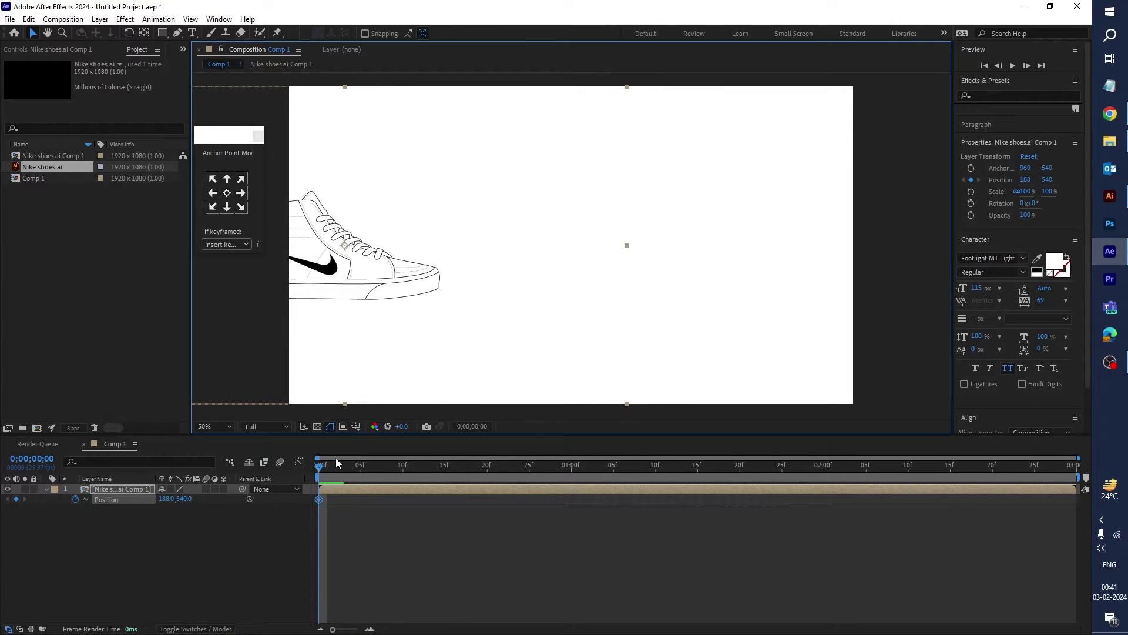
- Move the shoe right to about 832, 540 at frame 10 and advance the current time to frame 24
drag(320, 465, 403, 468)
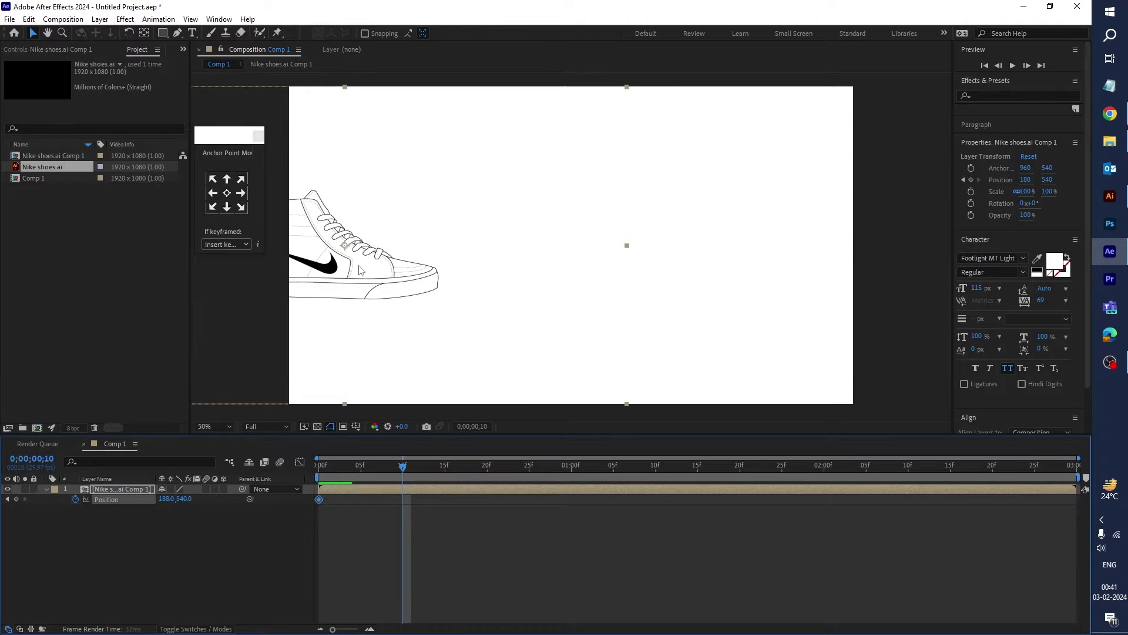
drag(347, 250, 535, 248)
drag(402, 465, 522, 470)
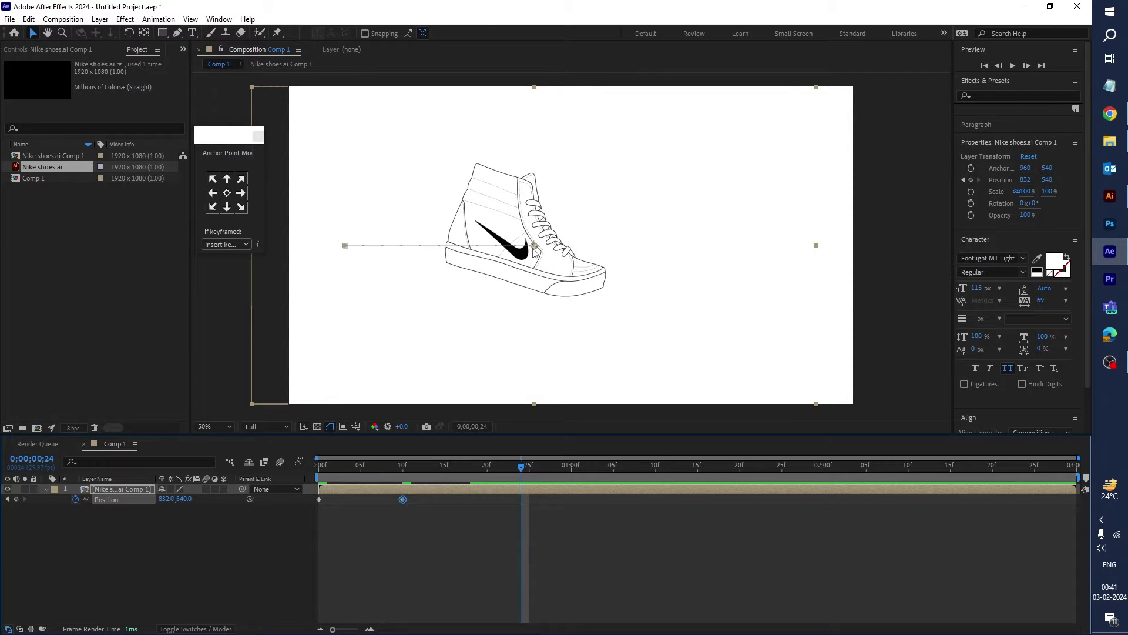
- Keyframe the pre-composed shoe's position at about 1378, 540 on frame 24 and about 2290, 540 at 0;00;01;02
drag(544, 249, 696, 247)
drag(524, 468, 590, 465)
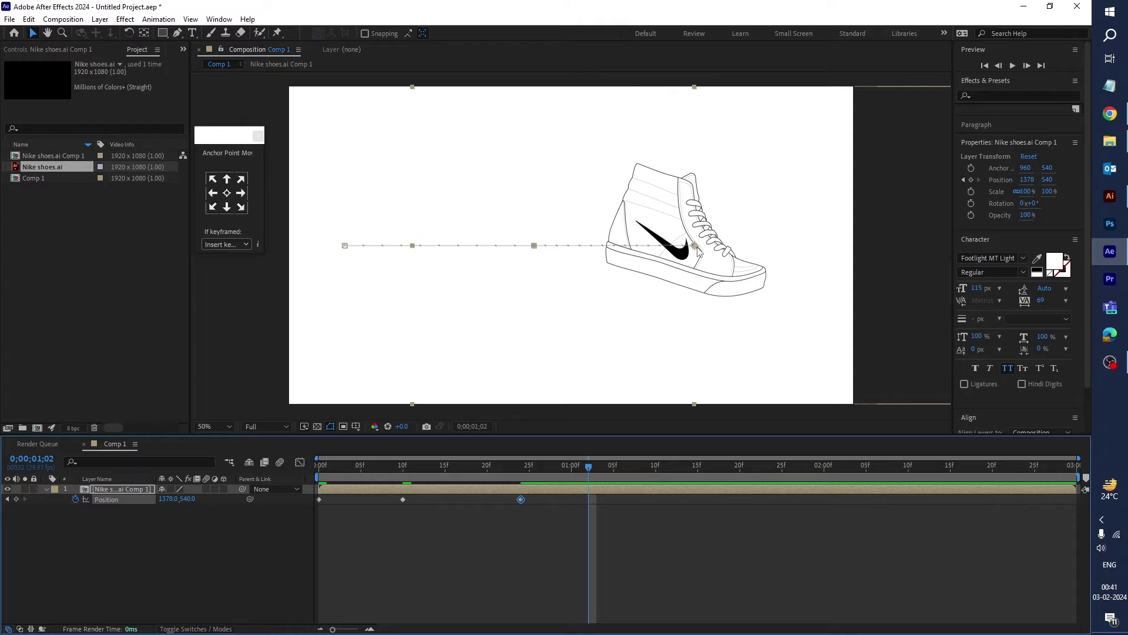
drag(698, 248, 962, 246)
key(comma)
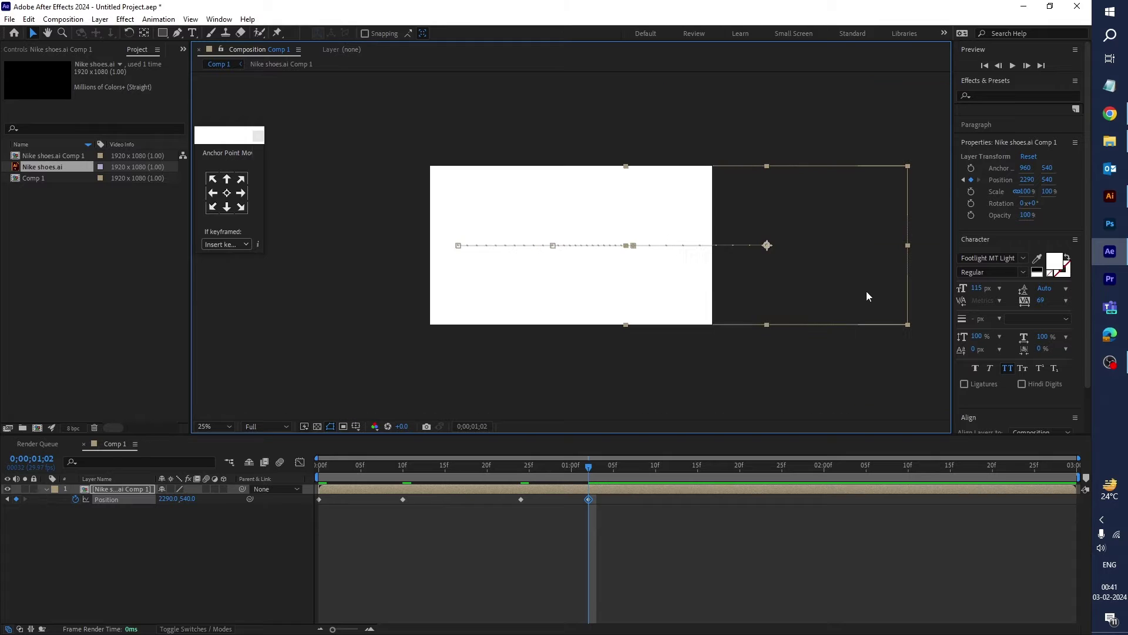
click(213, 426)
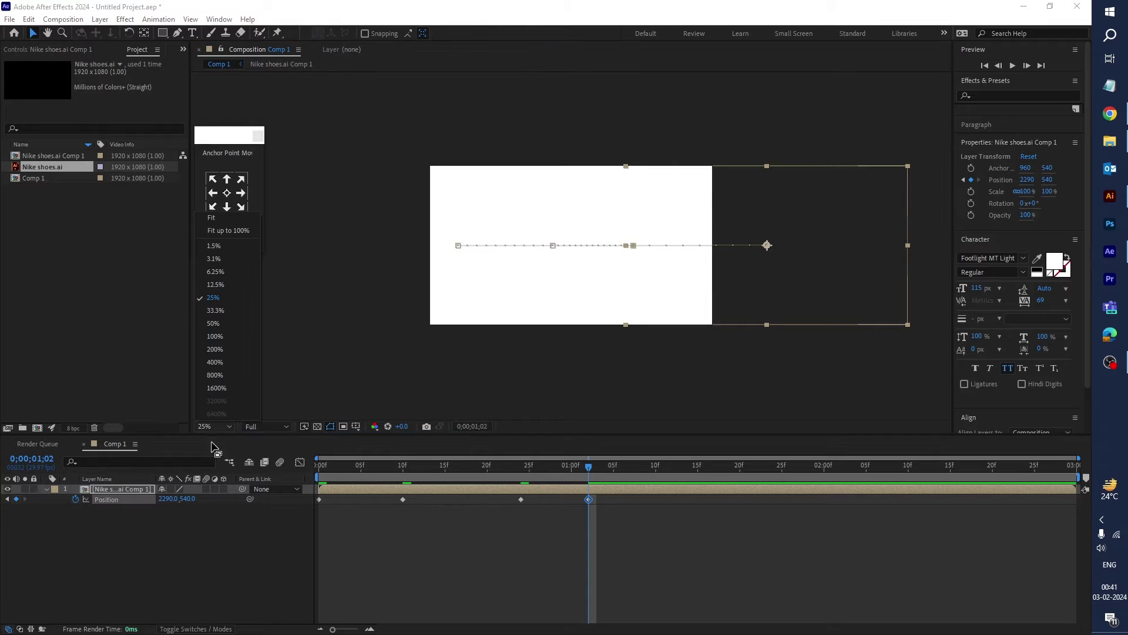
click(224, 230)
- Play back the shoe's movement across the composition from the first frame
click(449, 468)
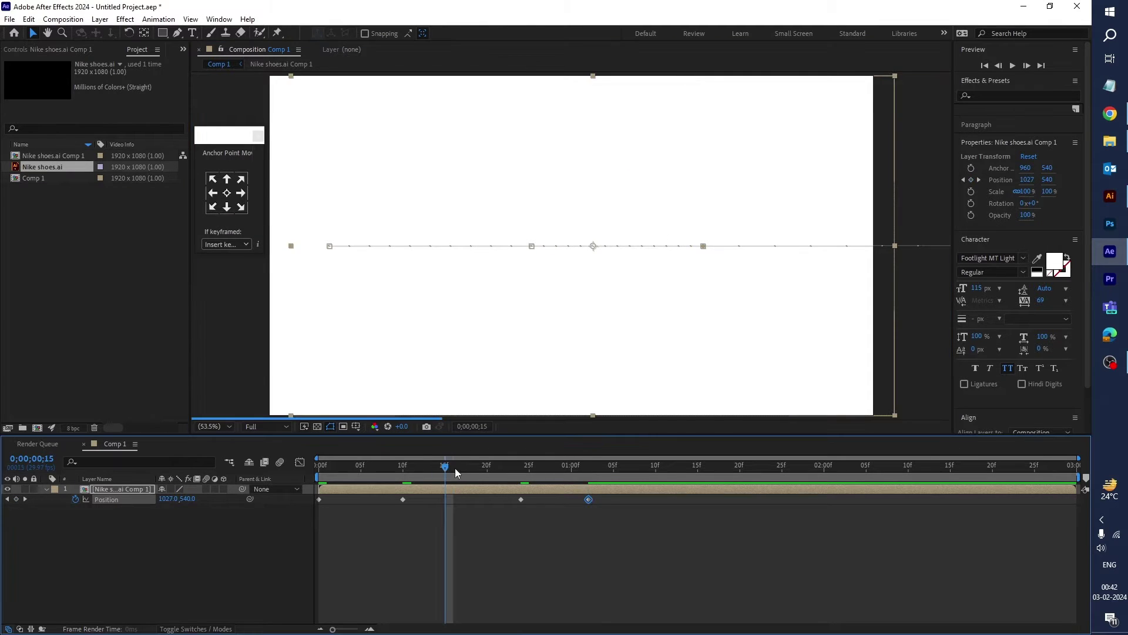
key(Home)
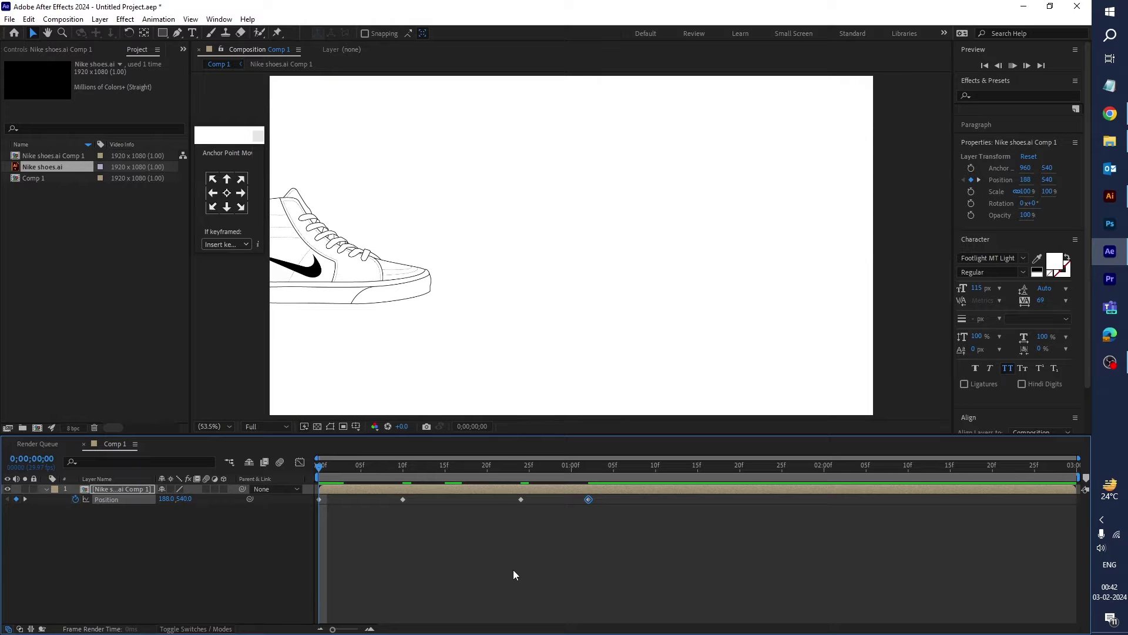
click(449, 468)
key(Home)
key(space)
click(576, 468)
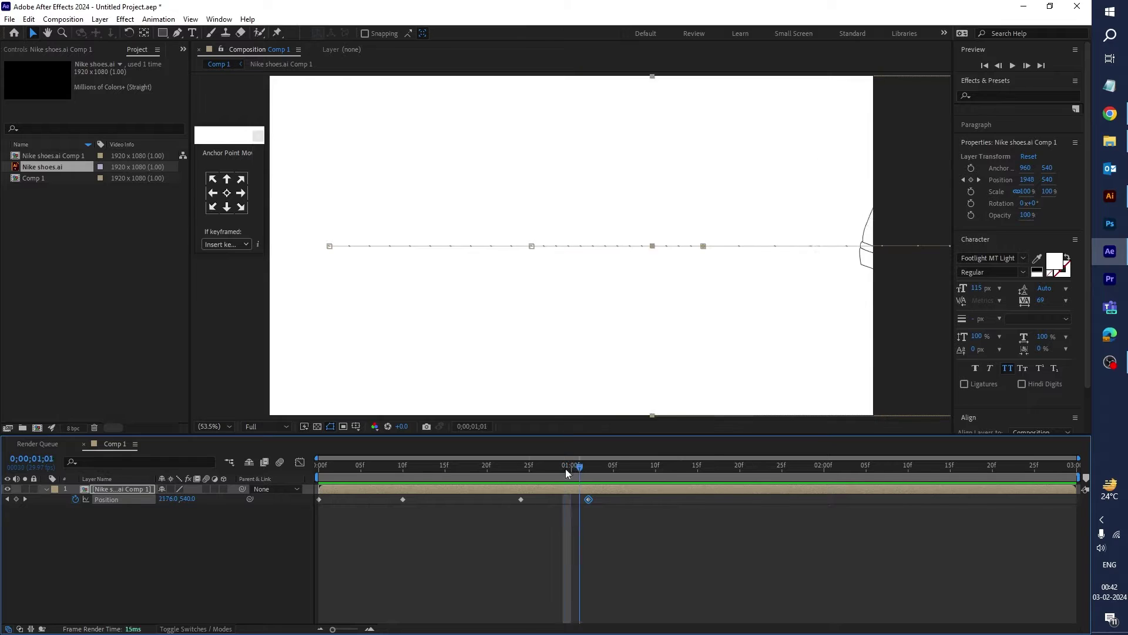
key(Home)
key(space)
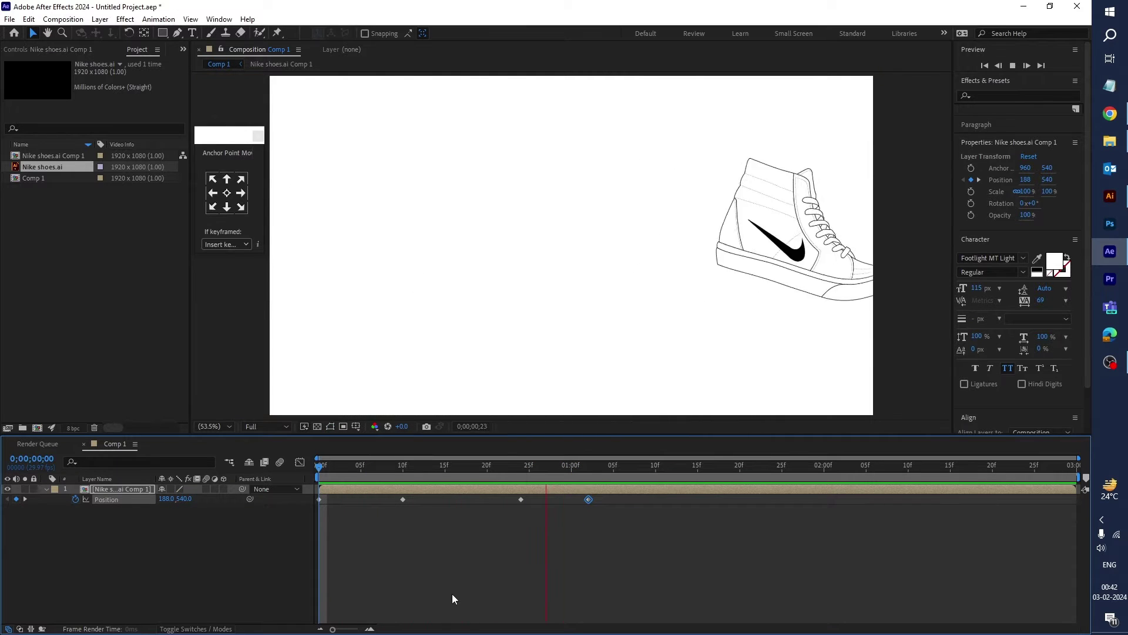
key(space)
click(505, 467)
key(Home)
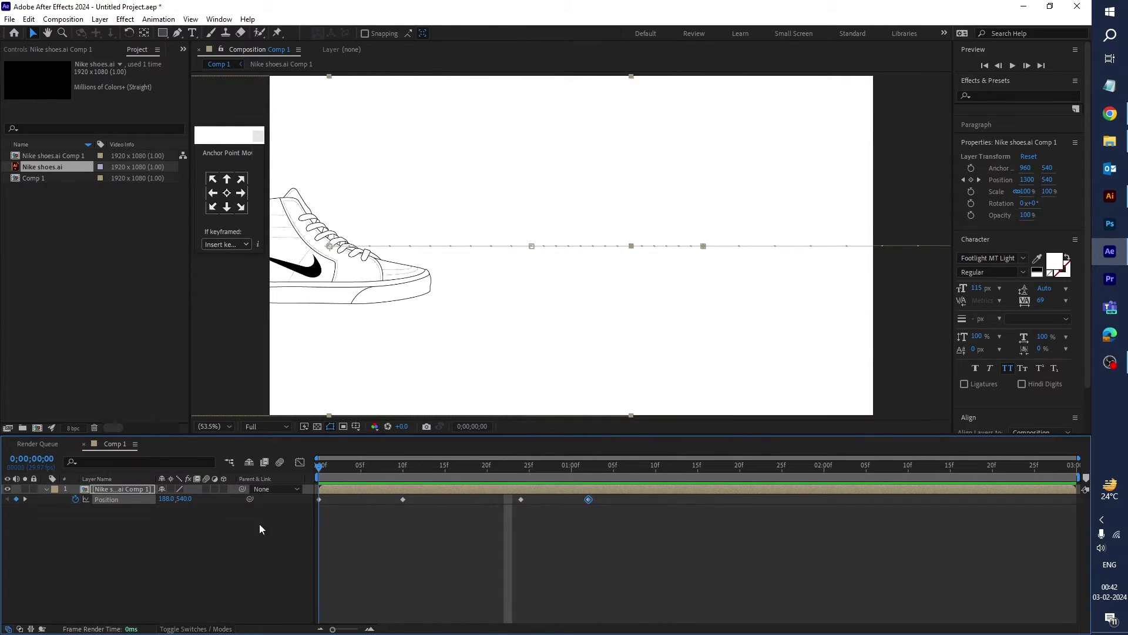
- Add scale and rotation keyframes to the pre-composed shoe at frame 0 and frame 10
click(367, 542)
click(337, 492)
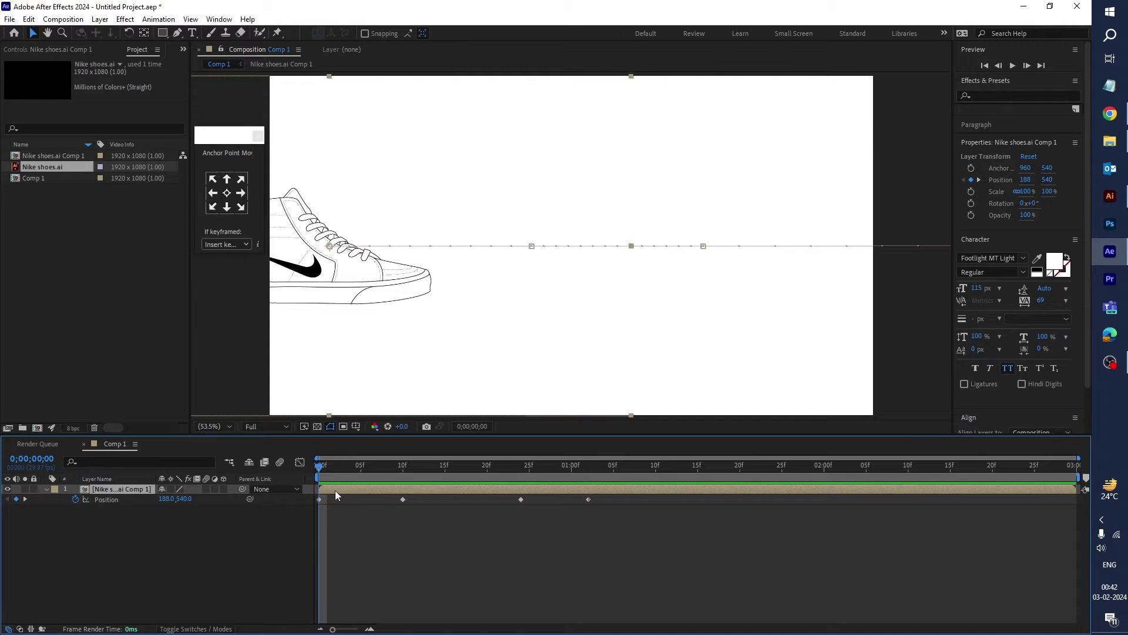
key(shift+s)
key(shift+r)
click(98, 537)
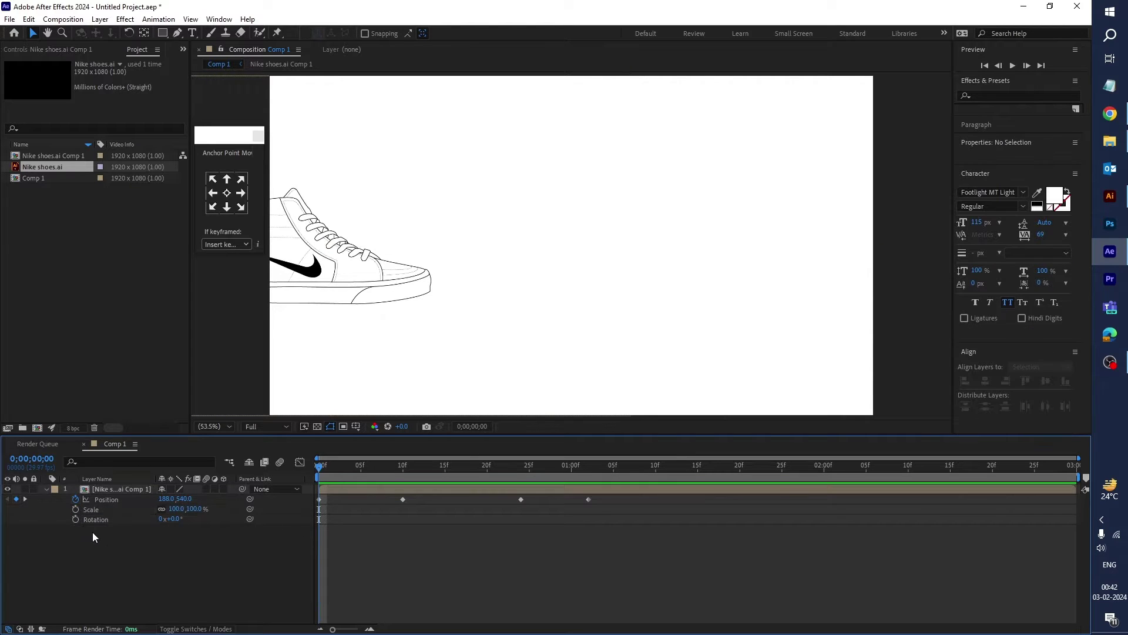
click(76, 509)
click(76, 519)
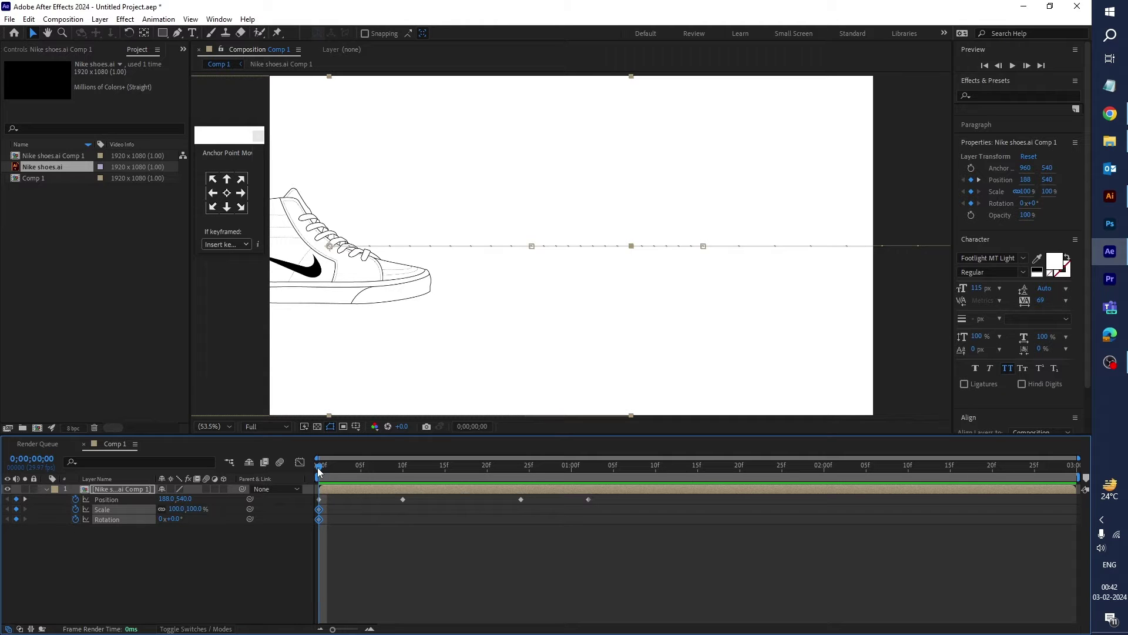
drag(325, 473, 402, 473)
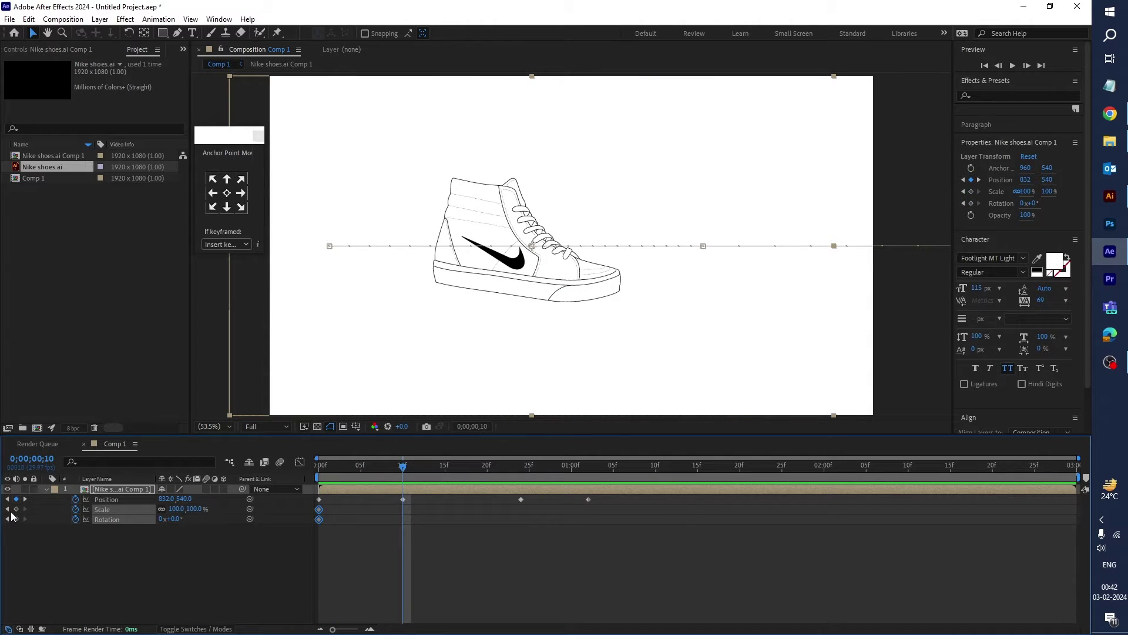
- At frame 0, set the shoe's rotation to -94° and its scale to 0%
drag(333, 468, 319, 468)
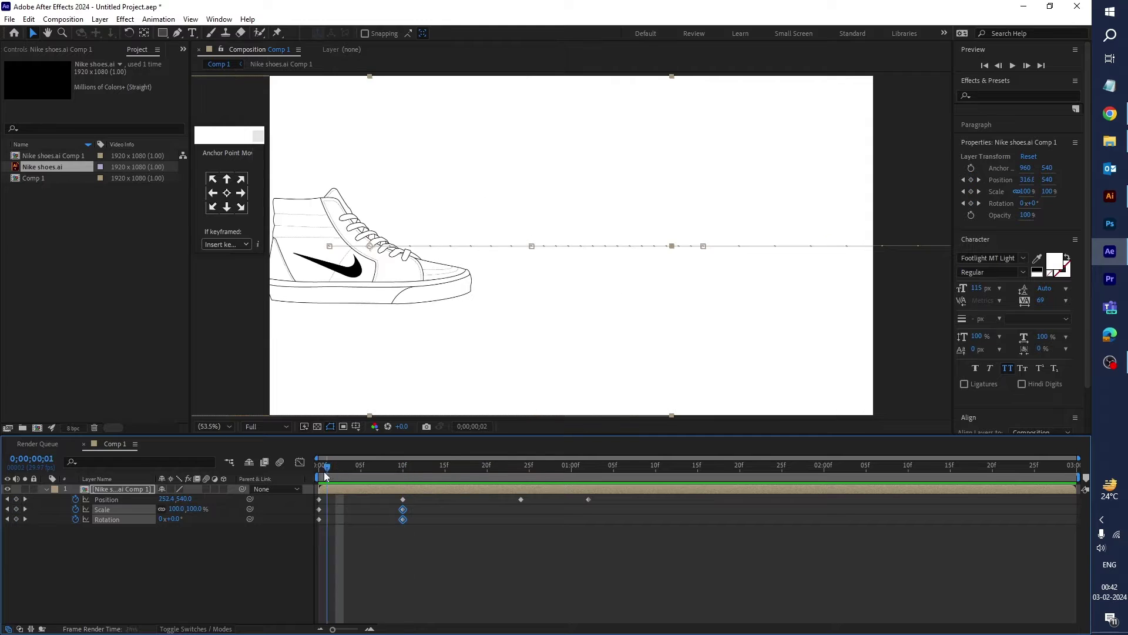
click(233, 555)
click(125, 518)
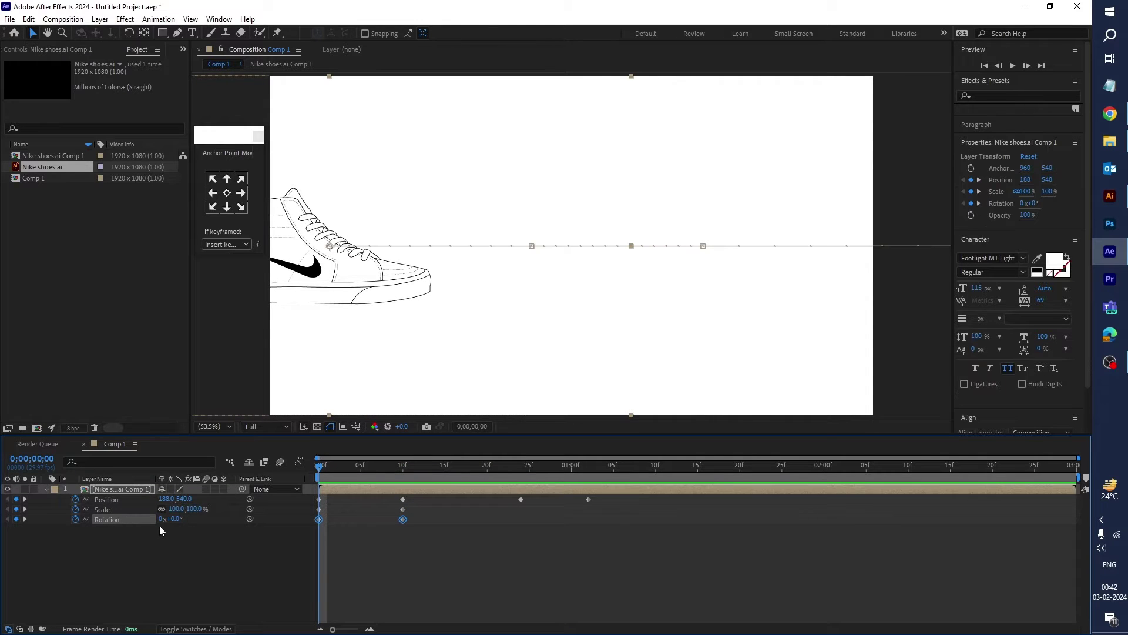
drag(179, 525, 129, 528)
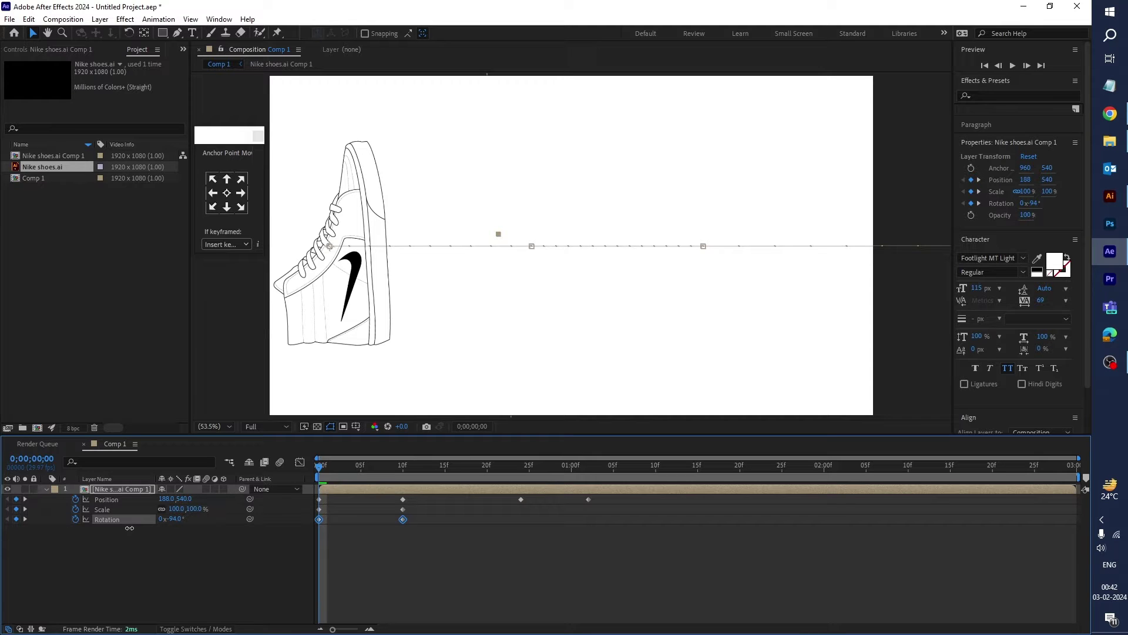
click(176, 509)
text(0)
key(Return)
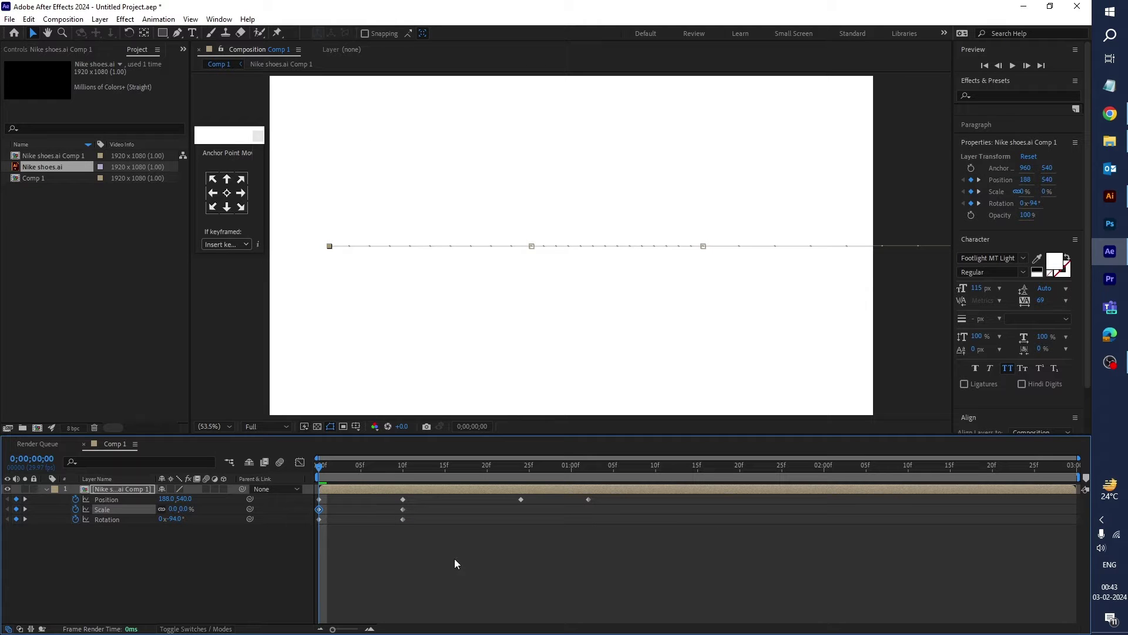
- Set the shoe's rotation keyframe at frame 10 to 0° and preview the animation
key(space)
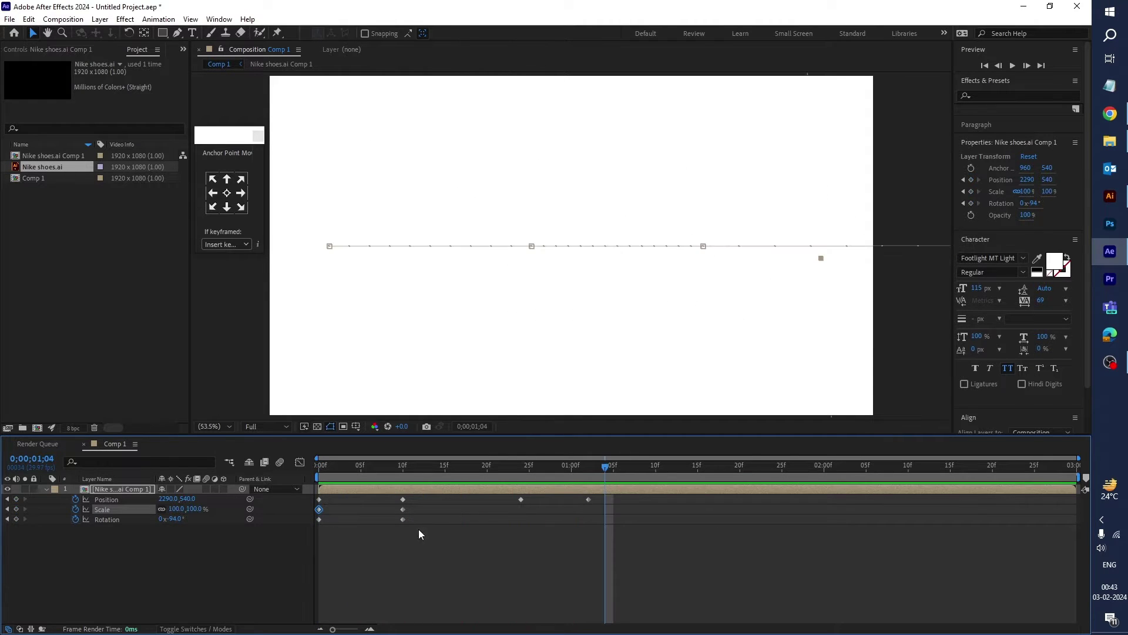
click(372, 466)
drag(404, 474, 403, 503)
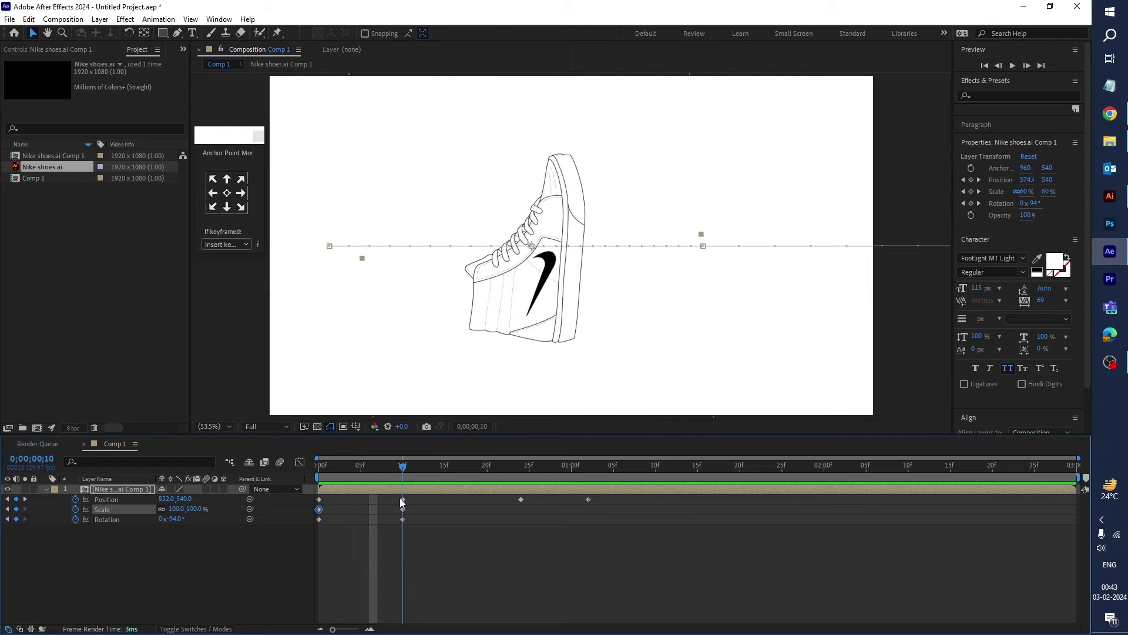
click(403, 519)
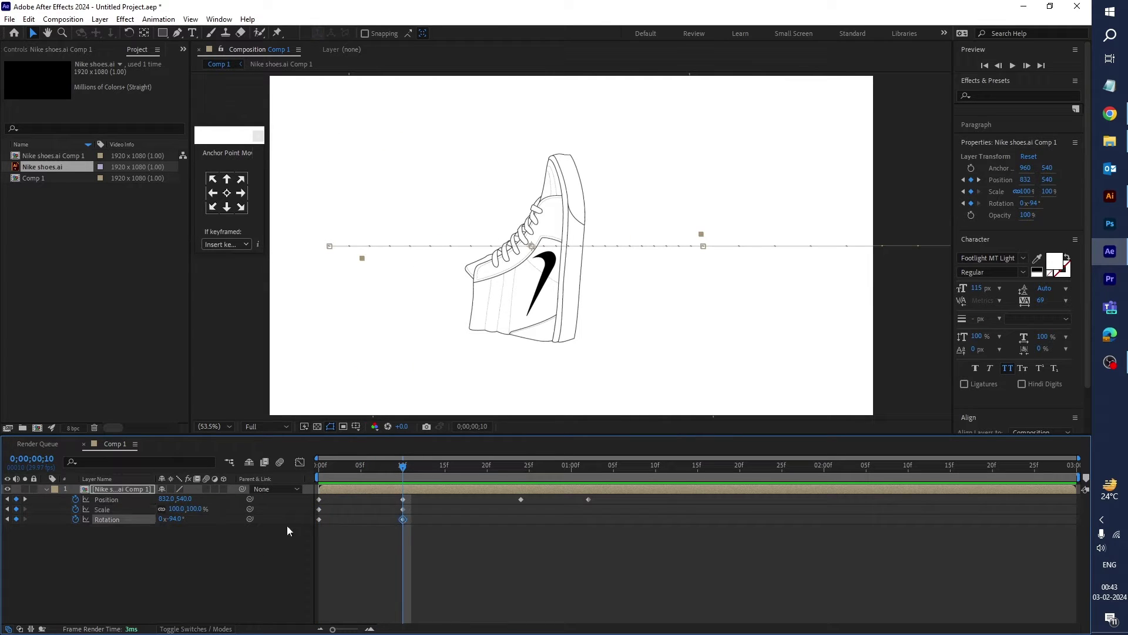
click(177, 520)
text(0)
key(Return)
key(space)
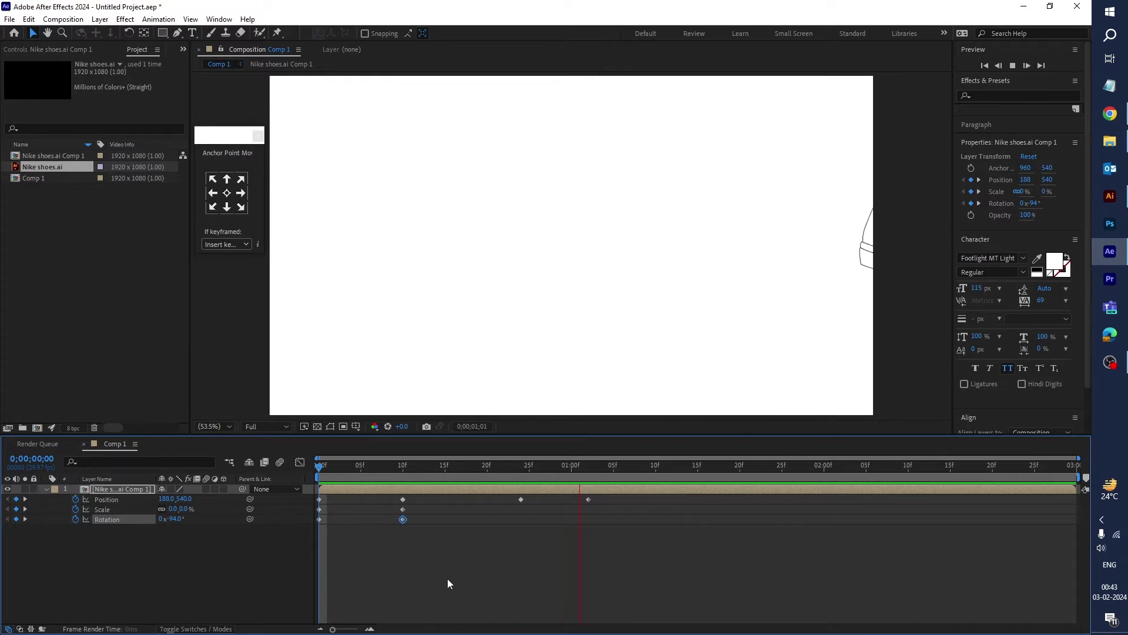
drag(429, 462, 306, 477)
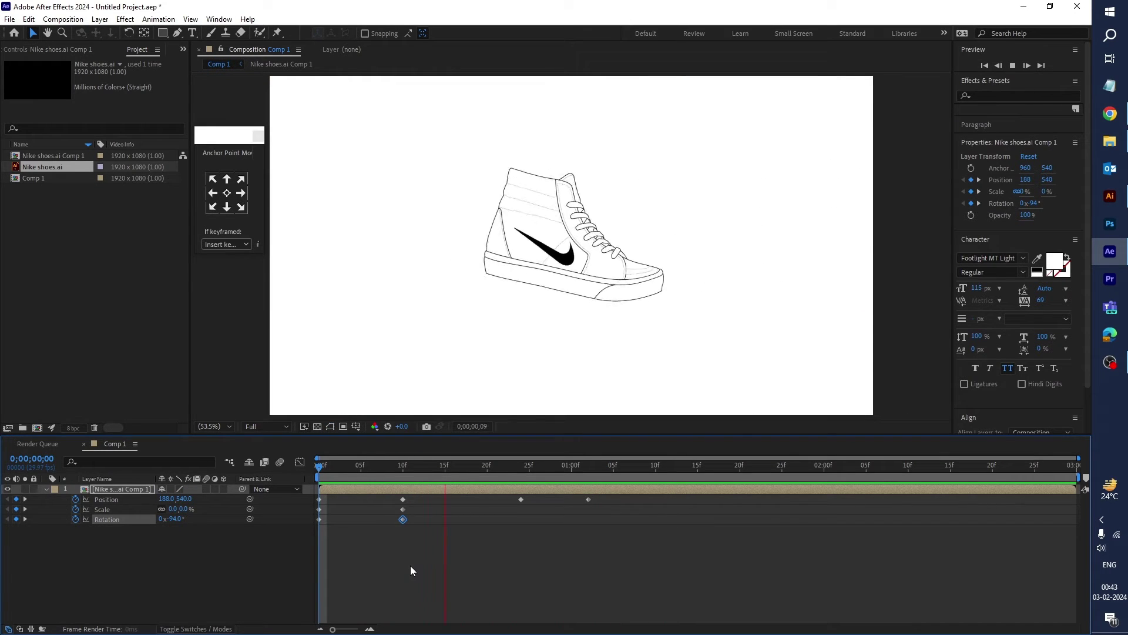
key(space)
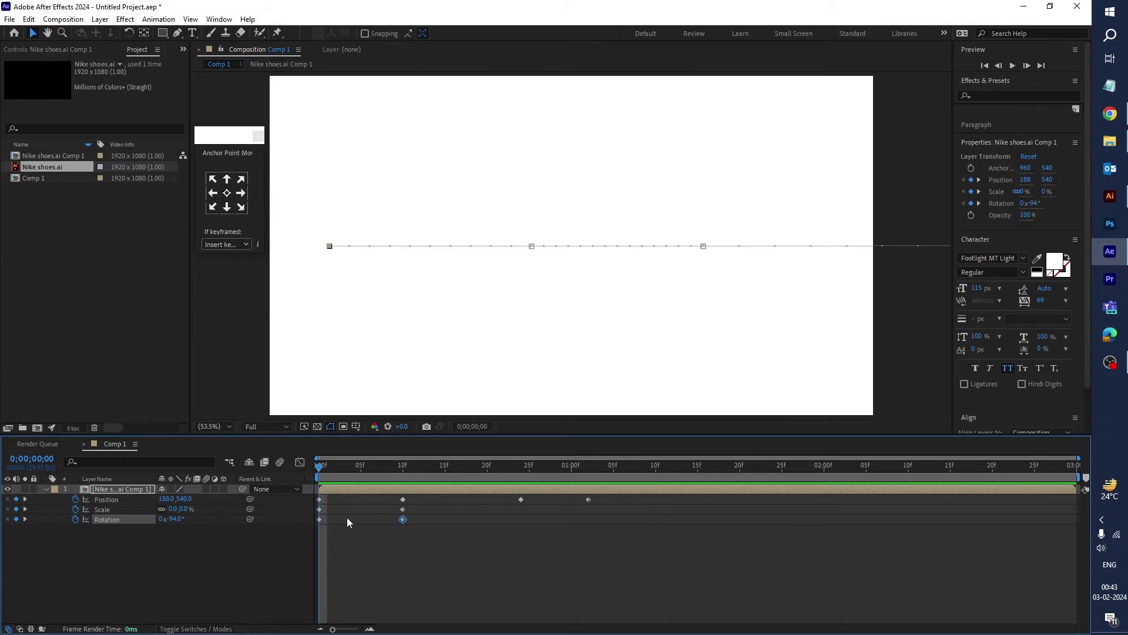
- Shift the shoe's frame 0 position left to 108, 540 and play the animation back
click(347, 521)
click(319, 499)
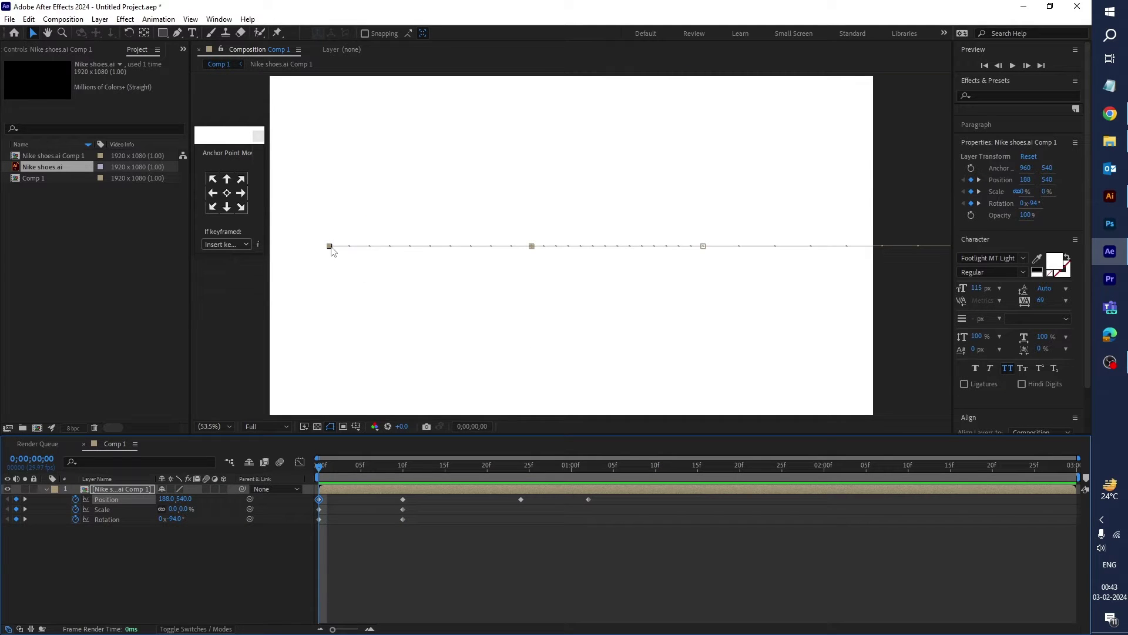
key(shift+Left)
key(shift+Left)
key(space)
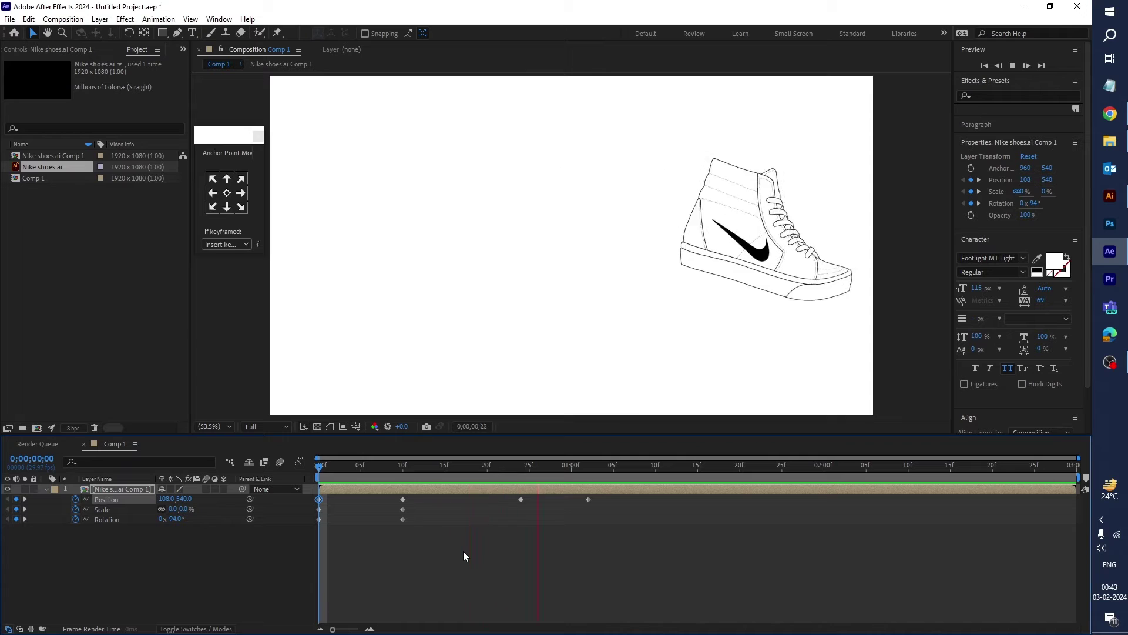
click(419, 466)
key(space)
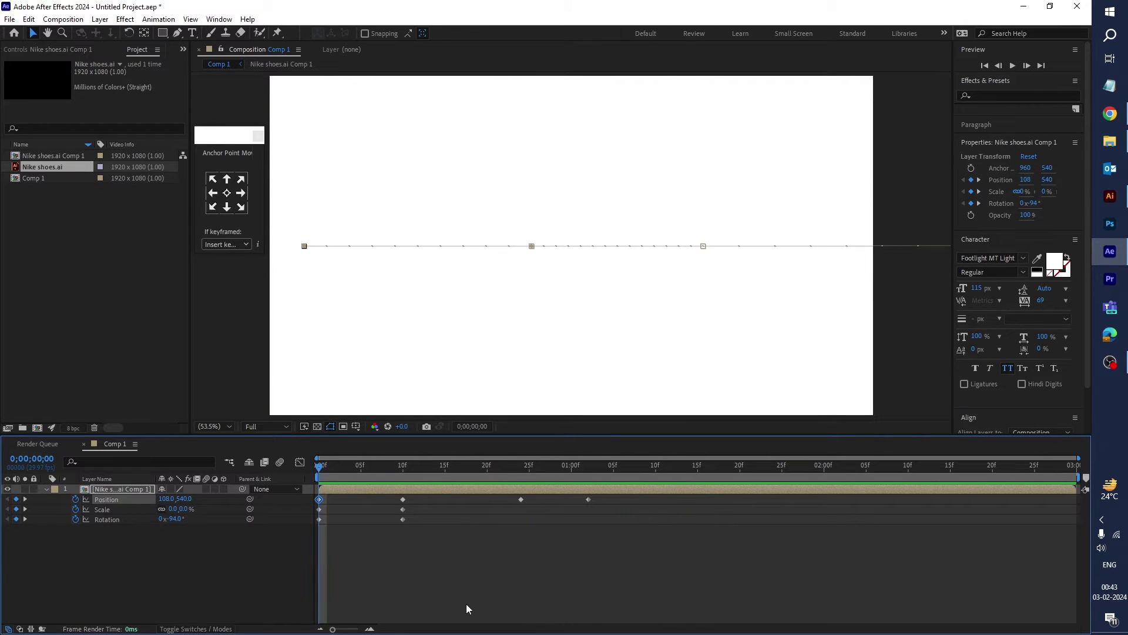
key(space)
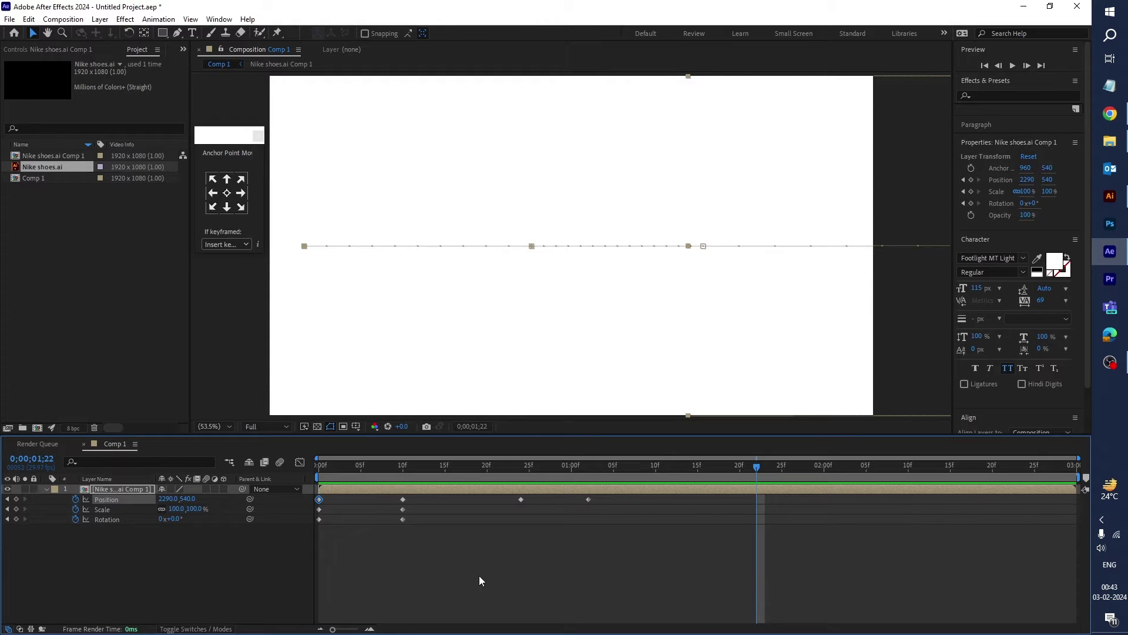
- Import the Nike logo Illustrator file as Composition - Retain Layer Sizes and place it above the shoe layer in Comp 1
double_click(93, 268)
click(301, 213)
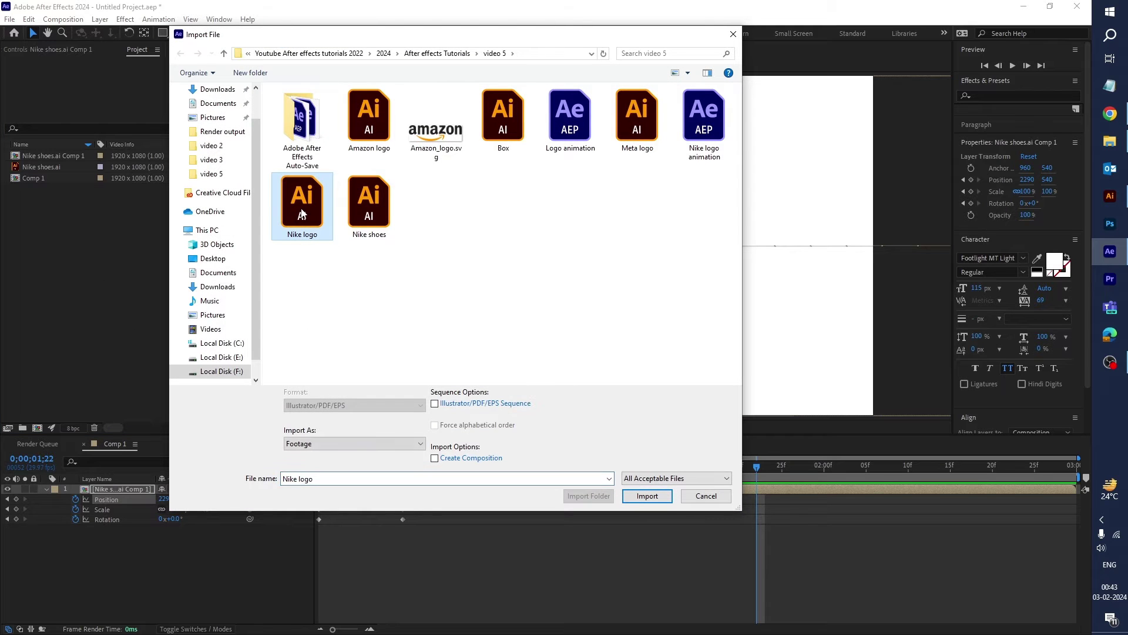
click(341, 443)
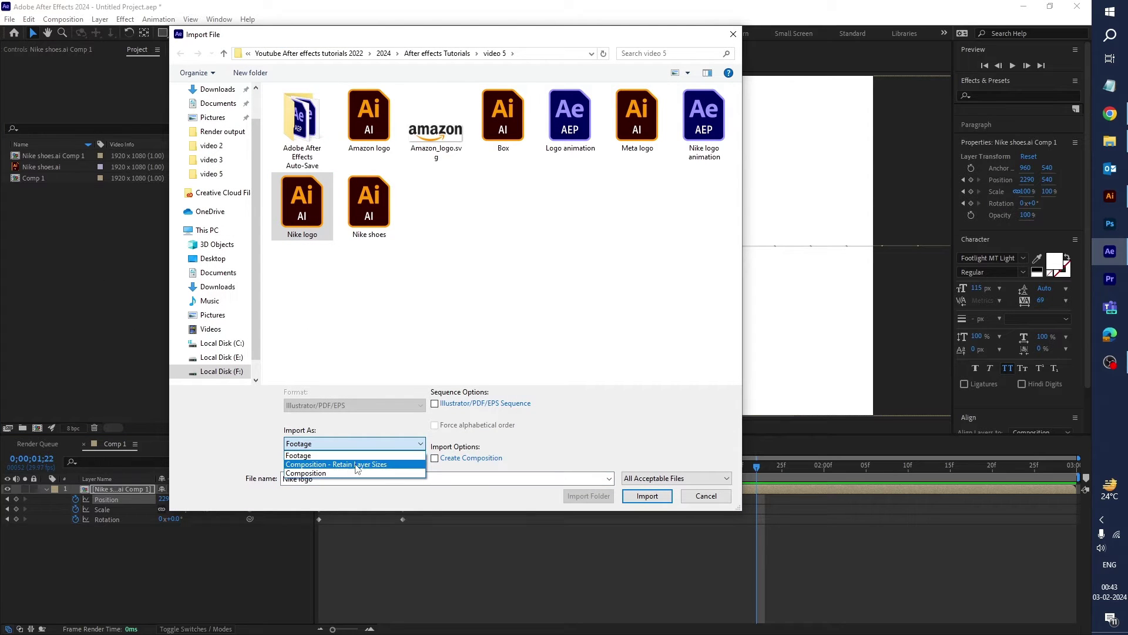
click(394, 465)
click(649, 497)
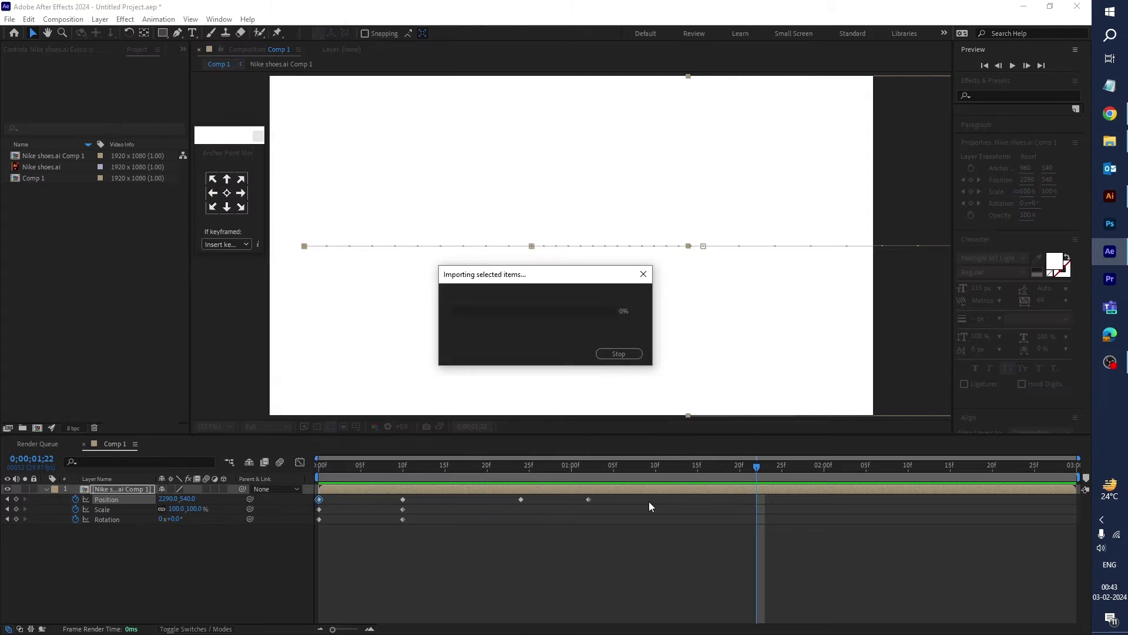
drag(40, 189, 129, 490)
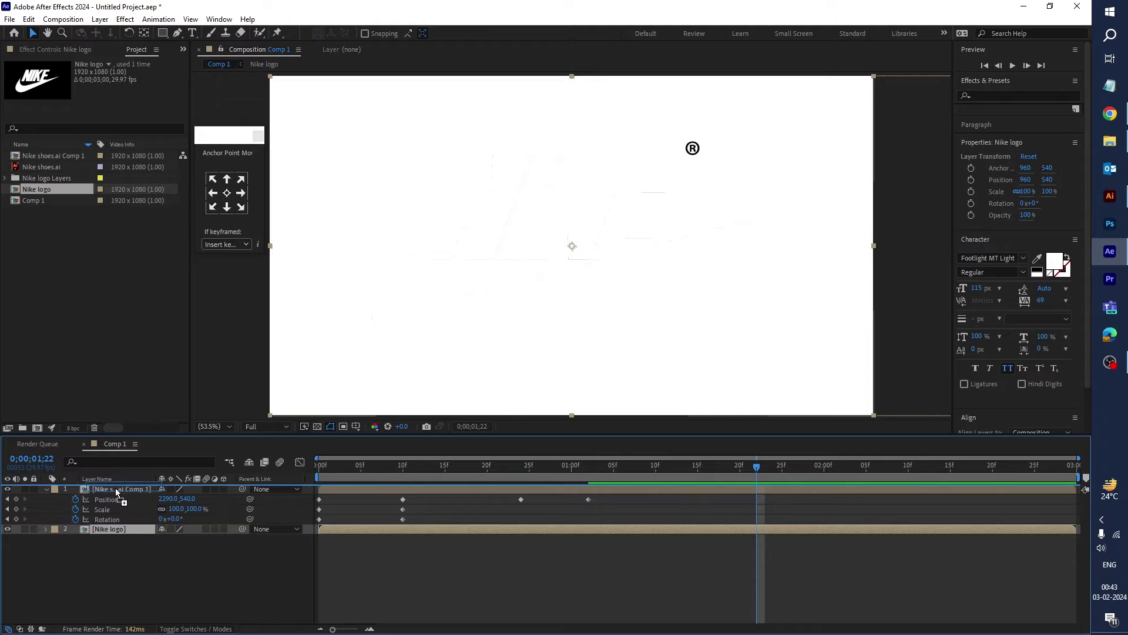
- Open the Nike logo composition and examine which parts of the logo the swoosh and letter layers contain
double_click(383, 493)
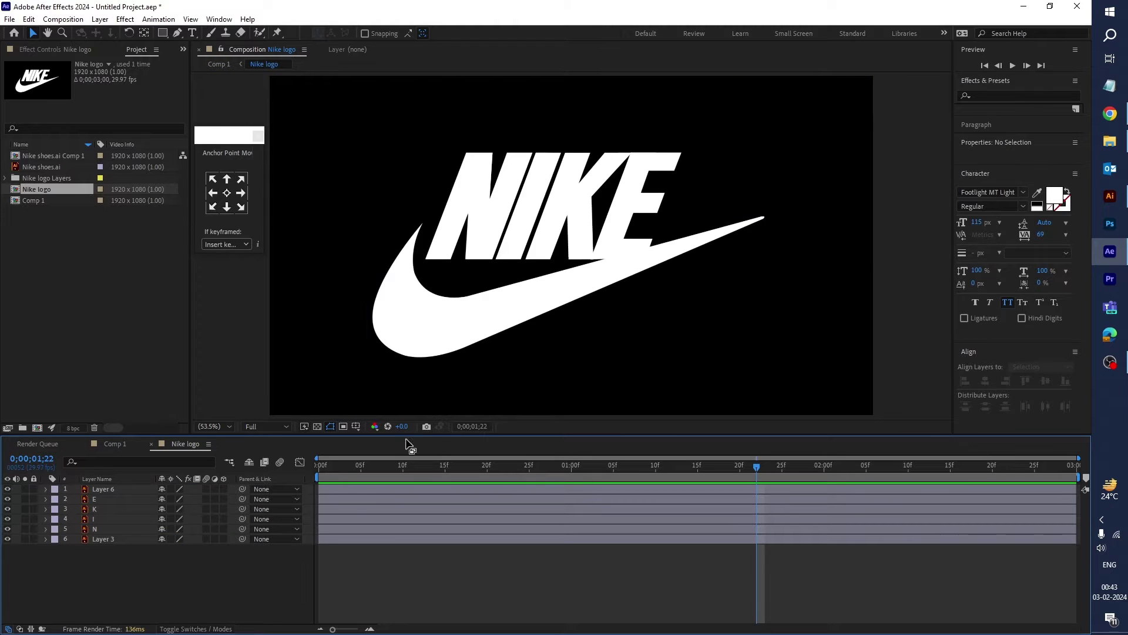
click(117, 541)
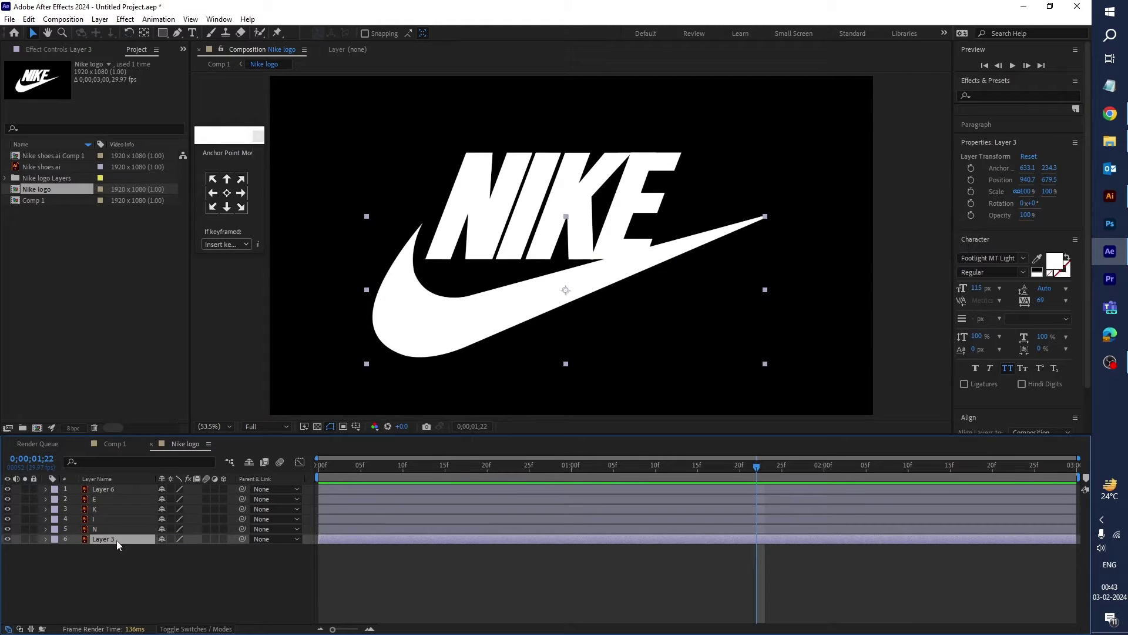
click(110, 497)
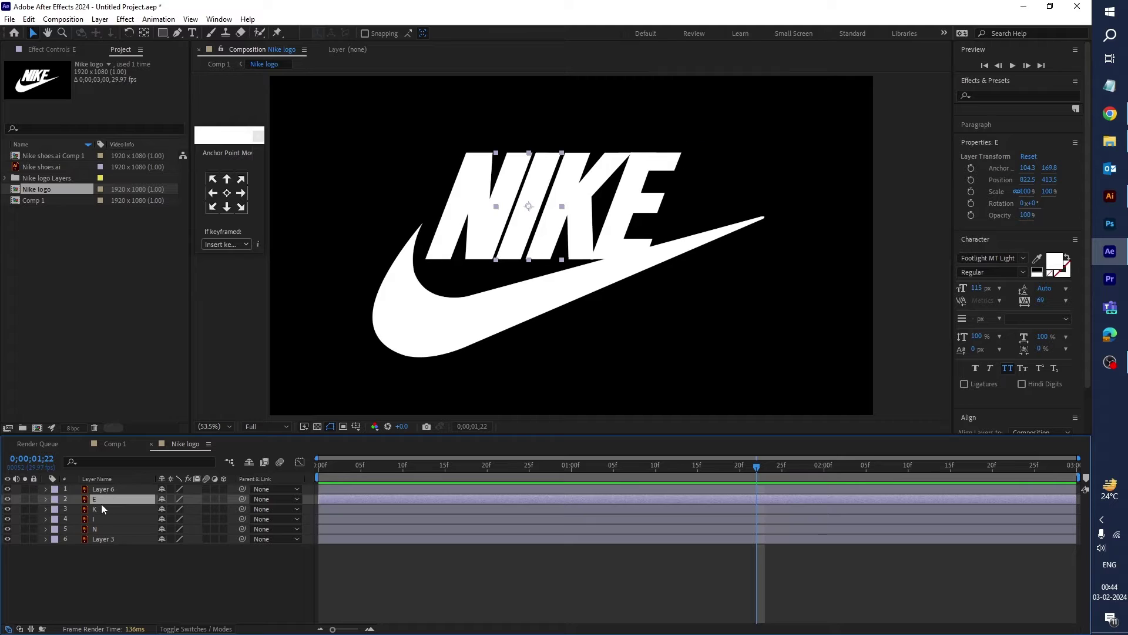
click(101, 517)
click(99, 527)
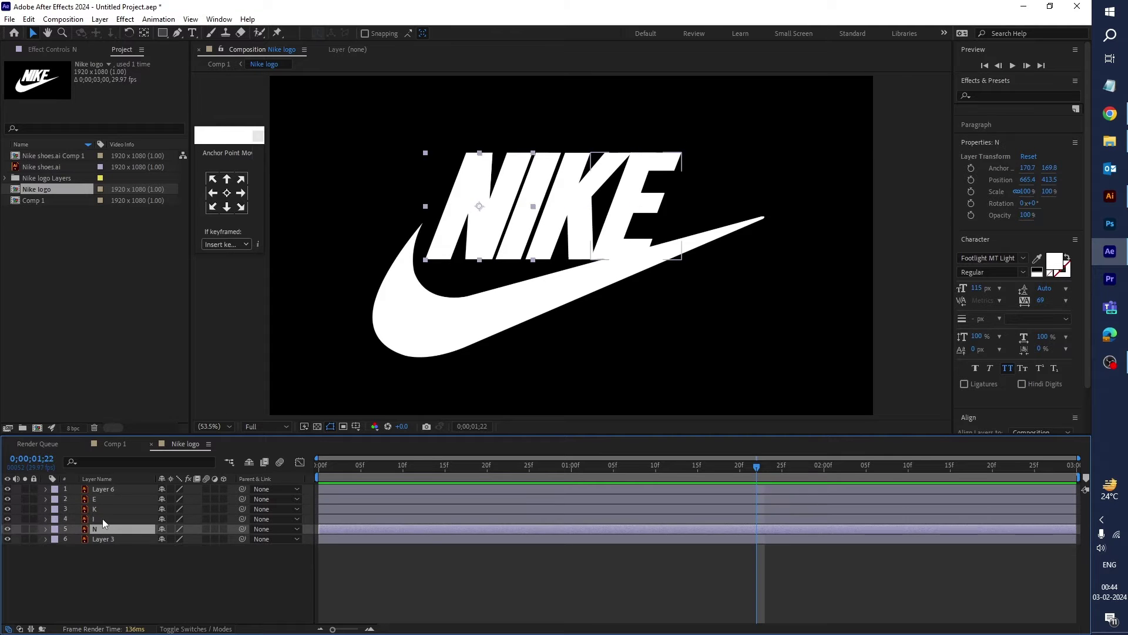
click(102, 519)
click(101, 509)
click(102, 497)
click(115, 540)
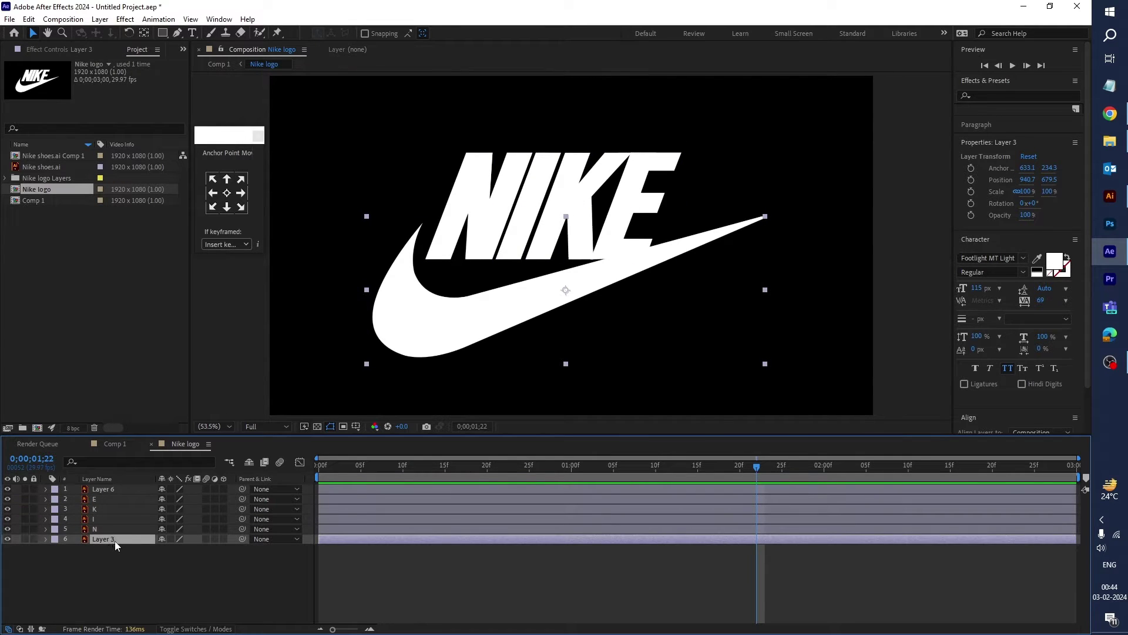
- Rename the swoosh layer "logo part" and hide Layer 6 and the E, K, I and N layers
key(Return)
text(logo part)
key(Return)
drag(103, 530, 107, 492)
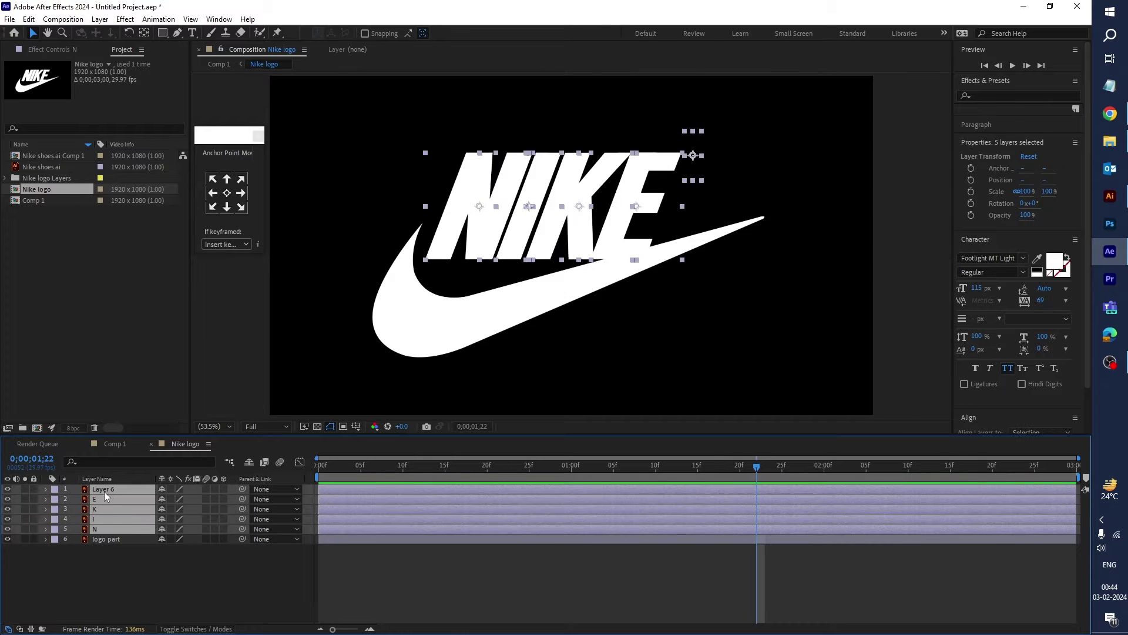
click(7, 490)
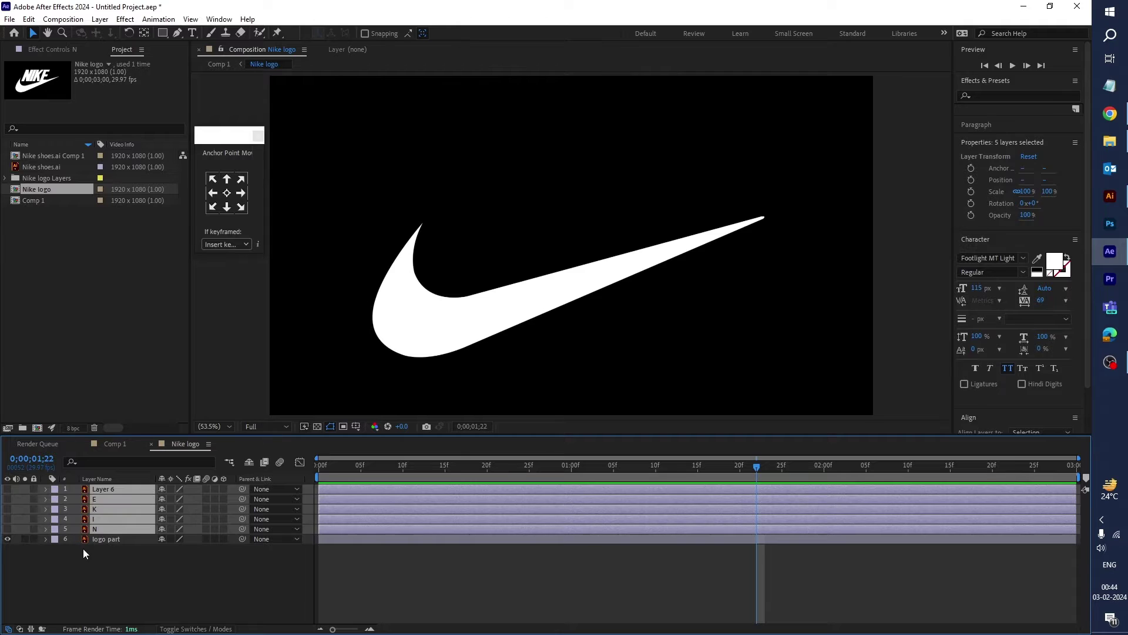
- Convert the logo part layer into a shape layer with Create Shapes from Vector Layer
click(106, 539)
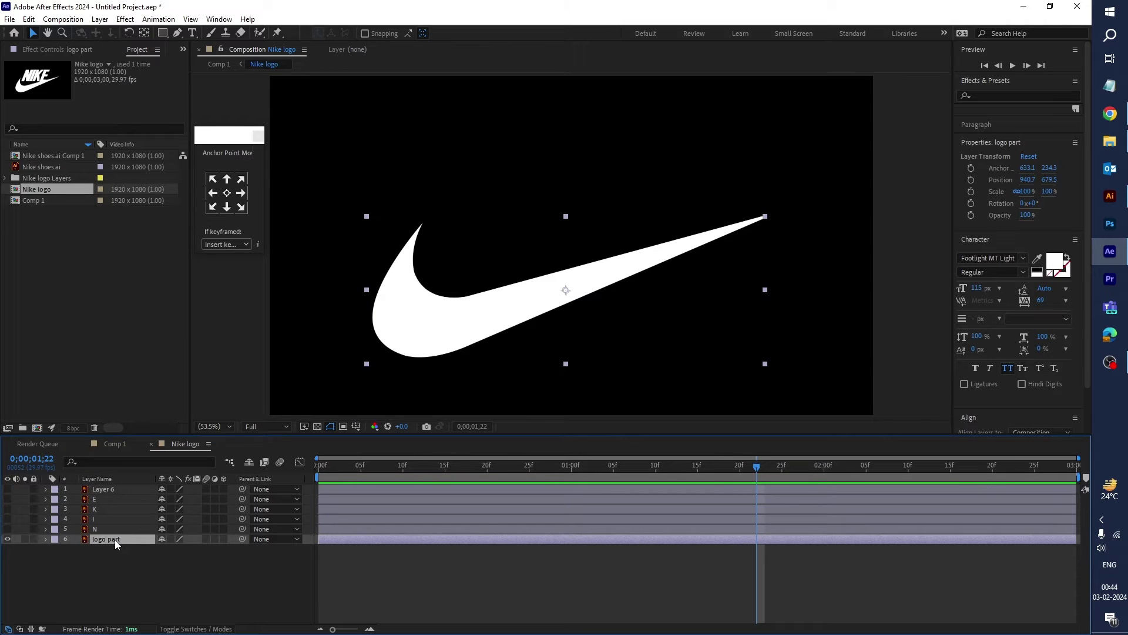
right_click(127, 538)
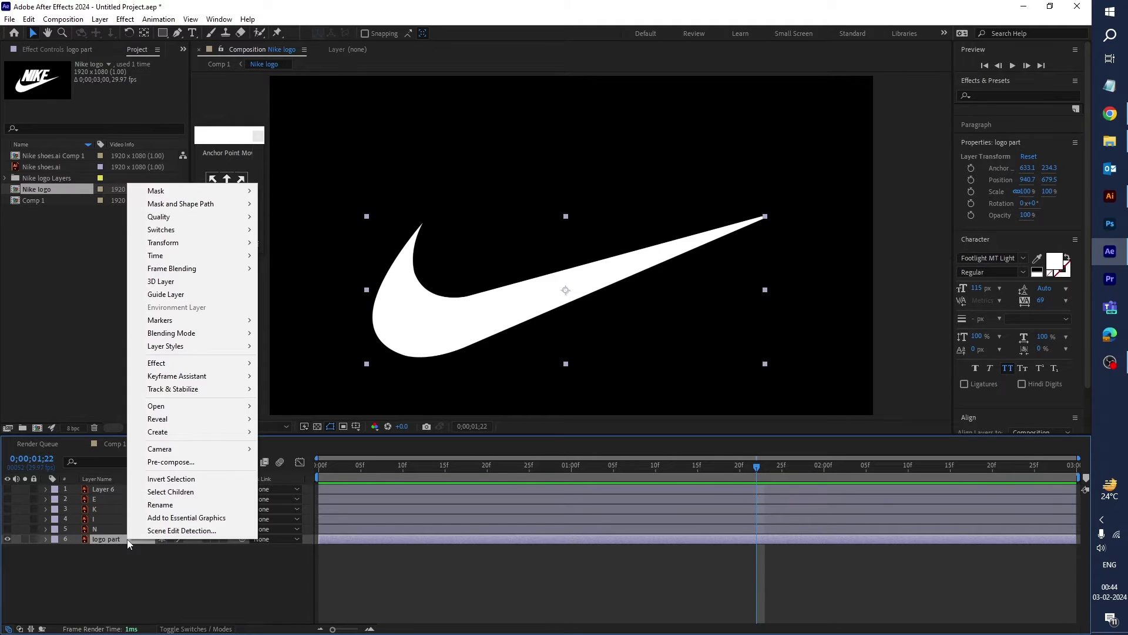
mouse_move(183, 435)
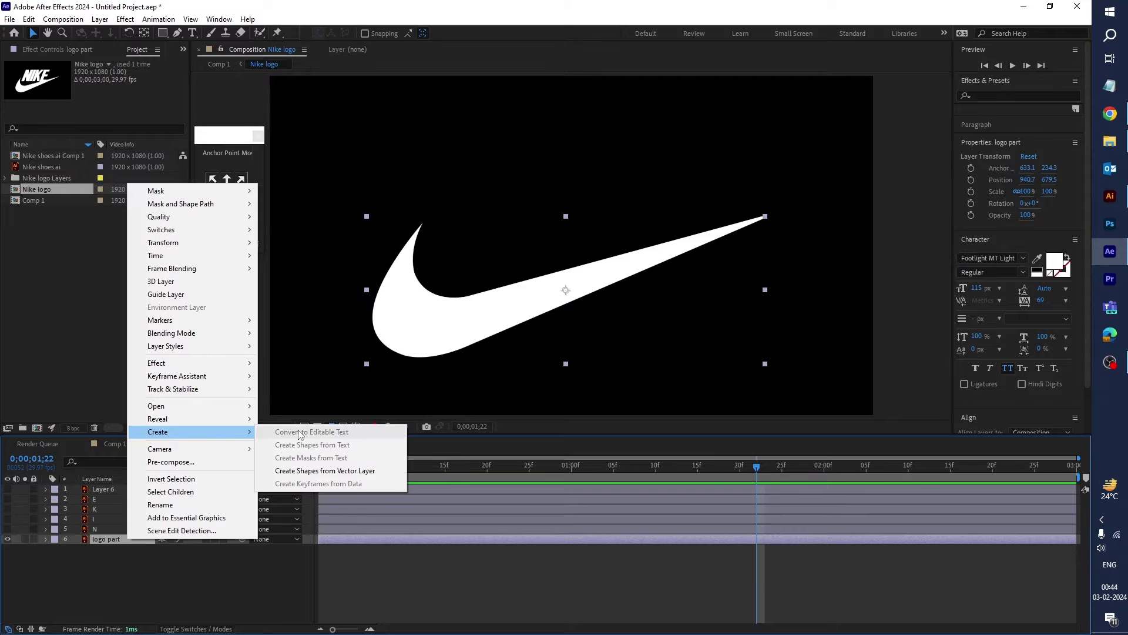
click(382, 472)
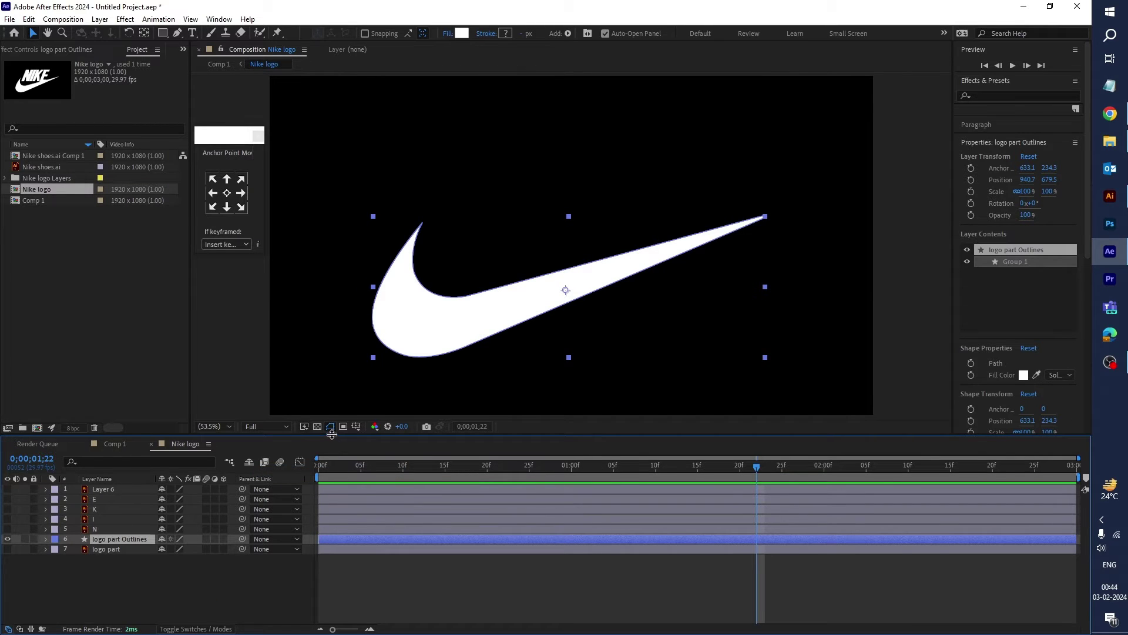
- Add keyframes for the logo part Outlines path at frame 0 and frame 20
drag(334, 438, 329, 388)
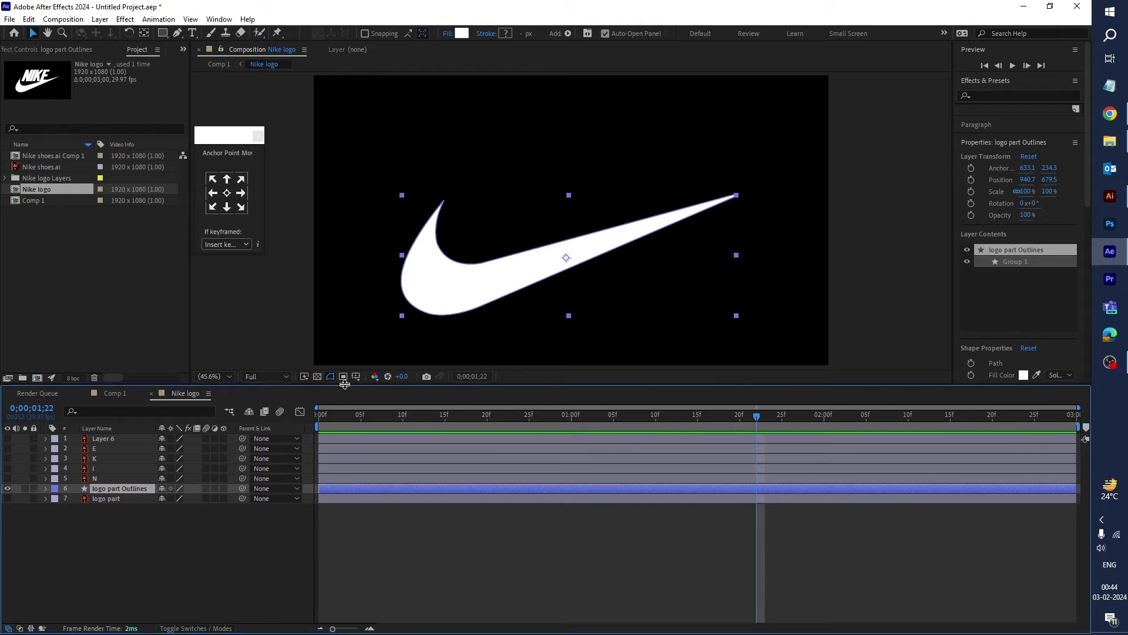
click(47, 489)
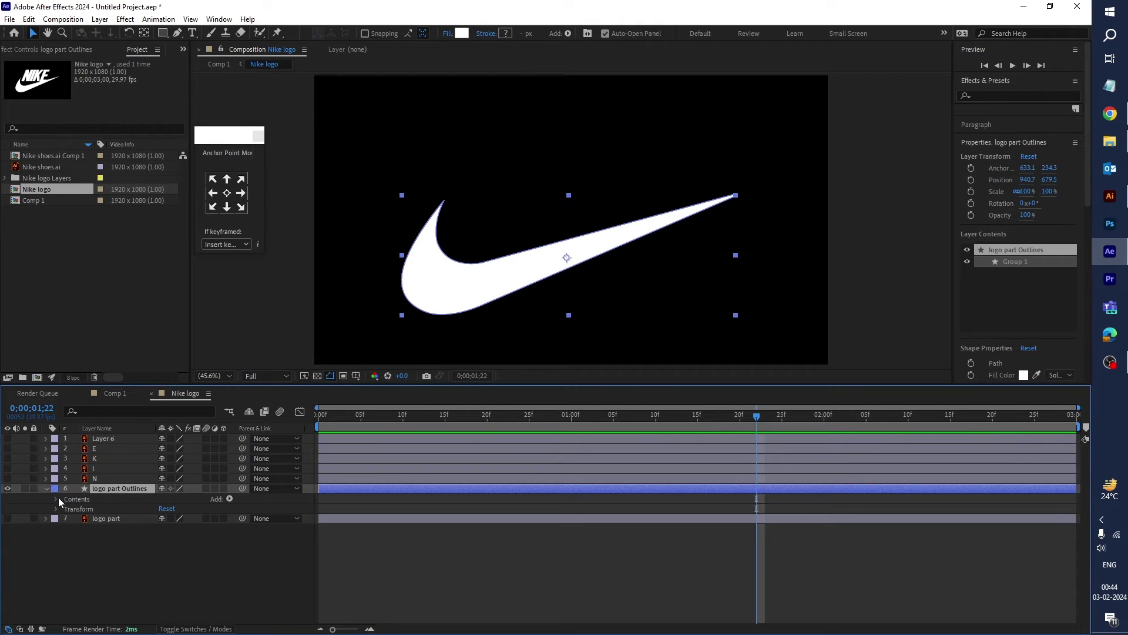
click(56, 499)
click(66, 509)
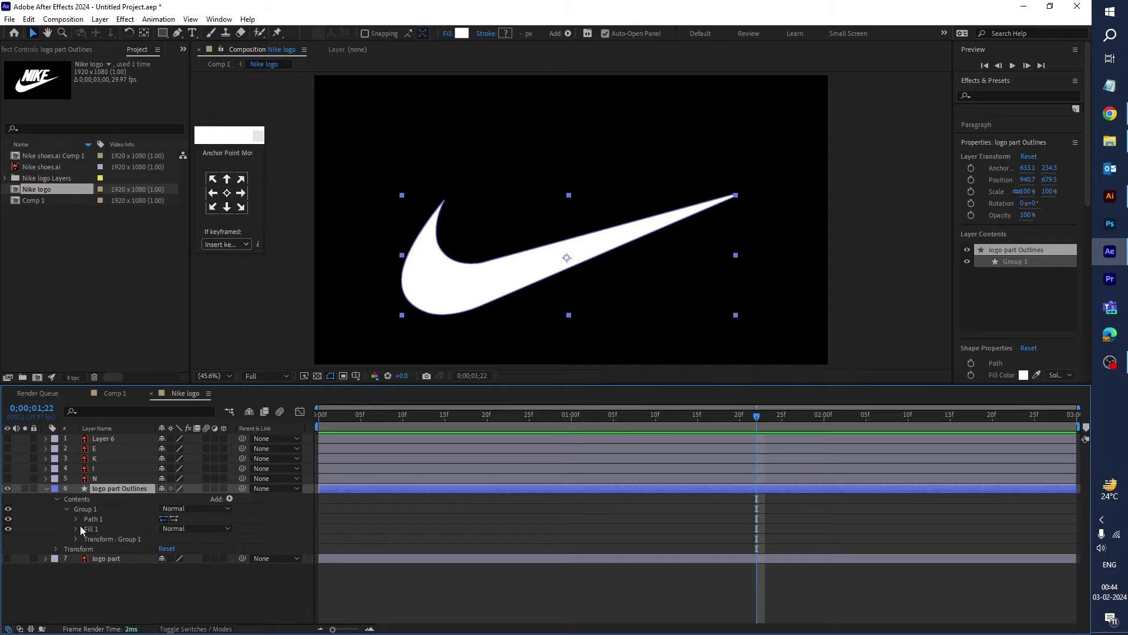
click(76, 520)
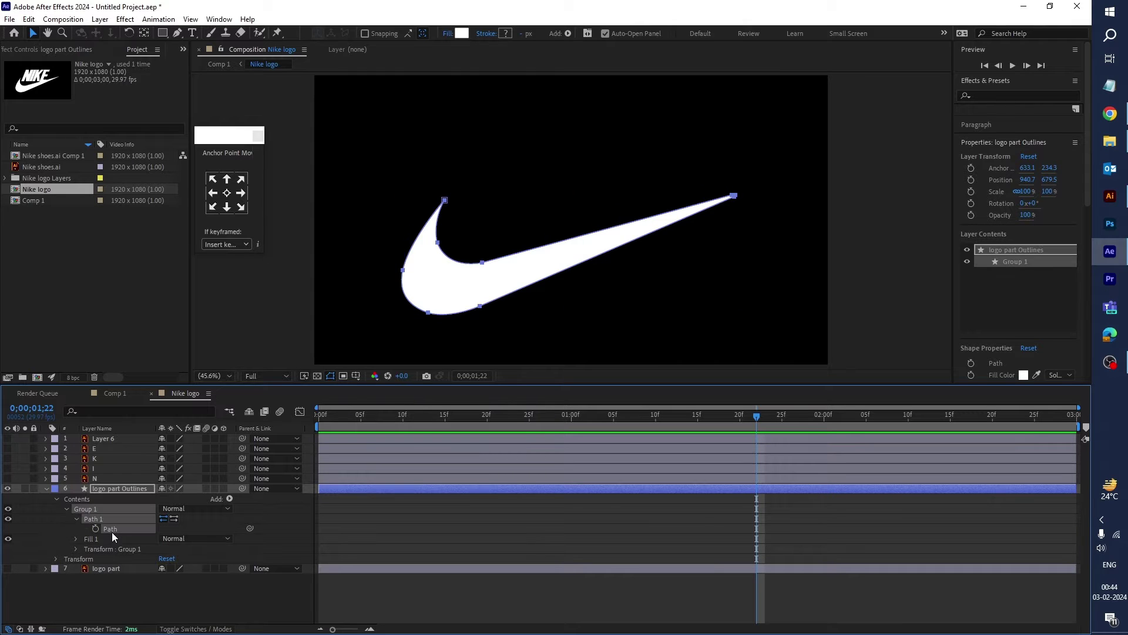
drag(347, 415, 295, 434)
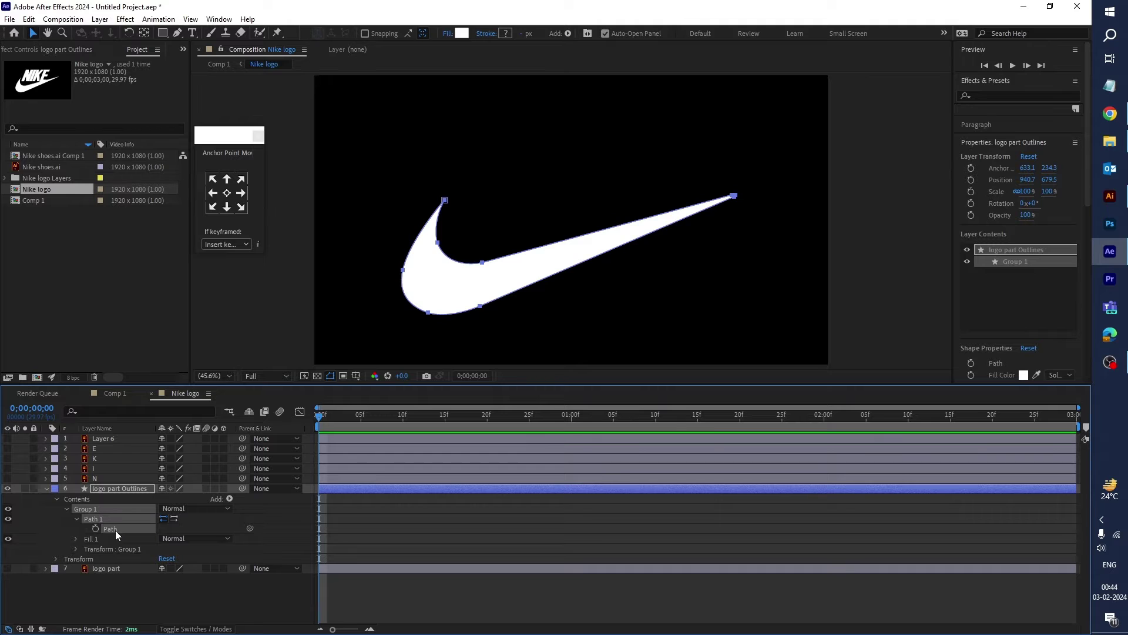
key(F2)
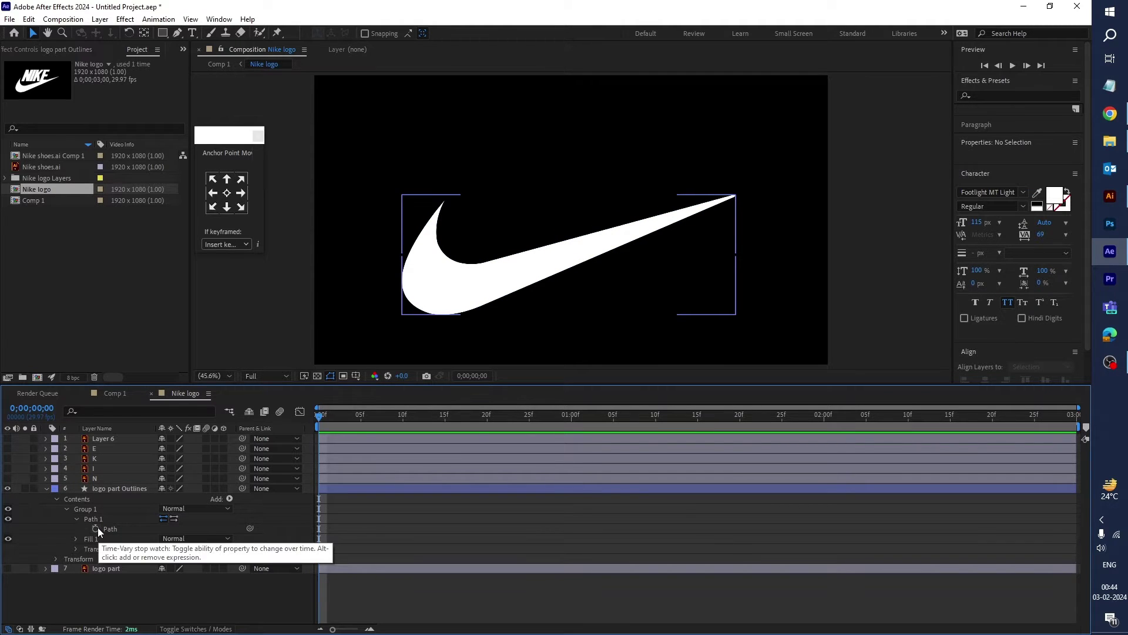
click(96, 527)
drag(328, 418, 488, 439)
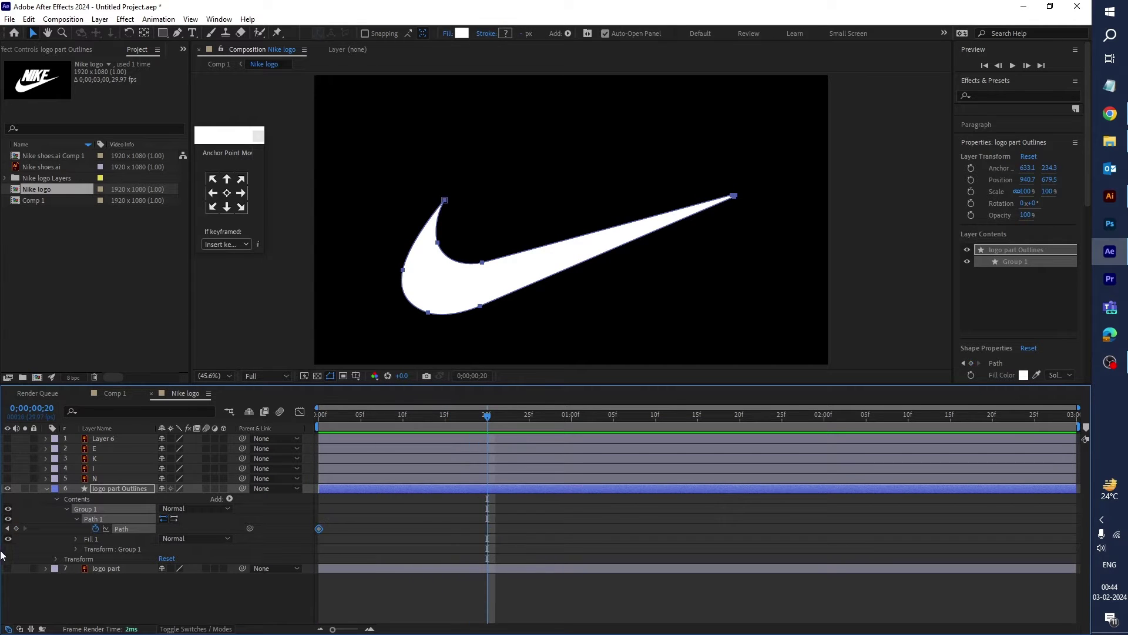
click(16, 528)
- At frame 0, move the swoosh's inner-edge vertices onto its outer edge to collapse the shape into a thin curve
drag(346, 418, 319, 418)
click(333, 515)
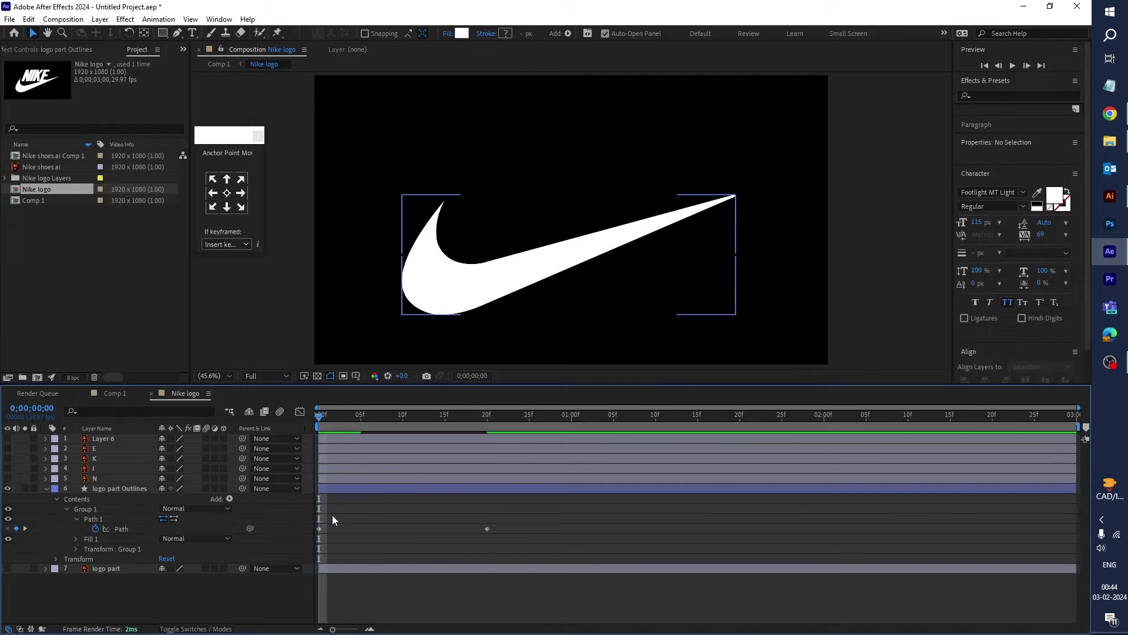
click(319, 528)
drag(427, 188, 506, 290)
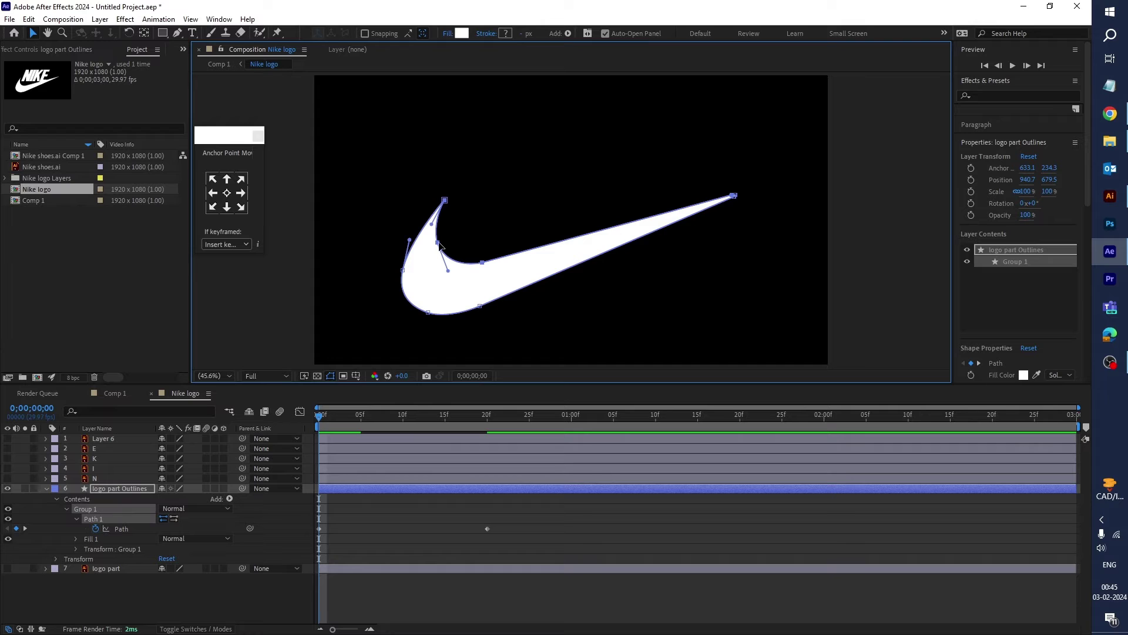
drag(440, 246, 427, 286)
key(ctrl+z)
drag(428, 186, 448, 314)
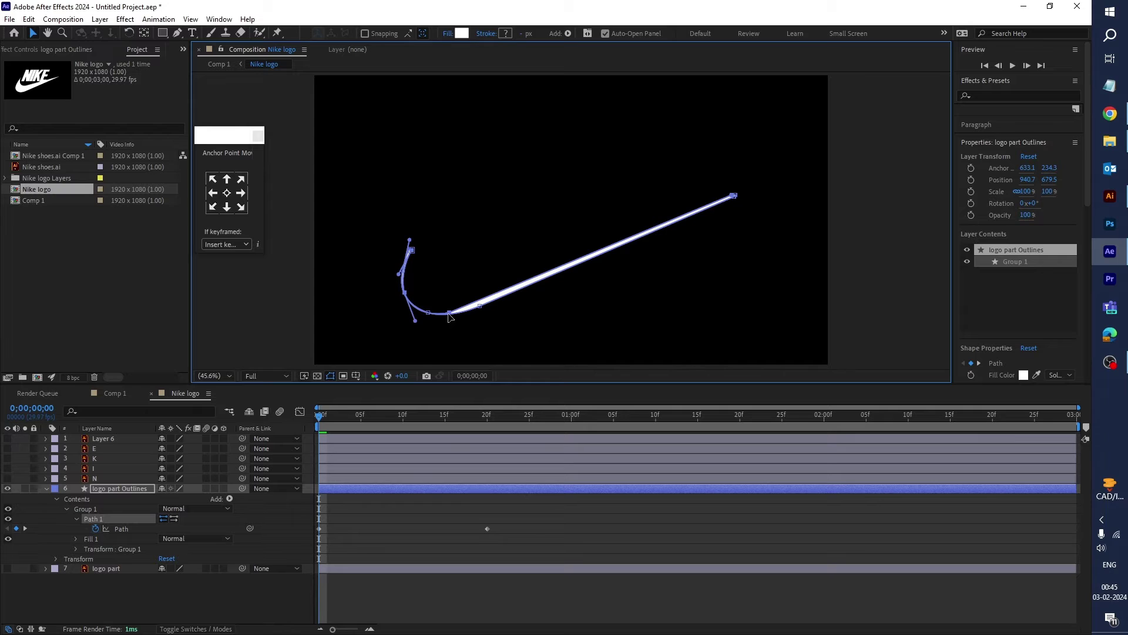
double_click(449, 310)
click(450, 317)
drag(451, 316, 460, 315)
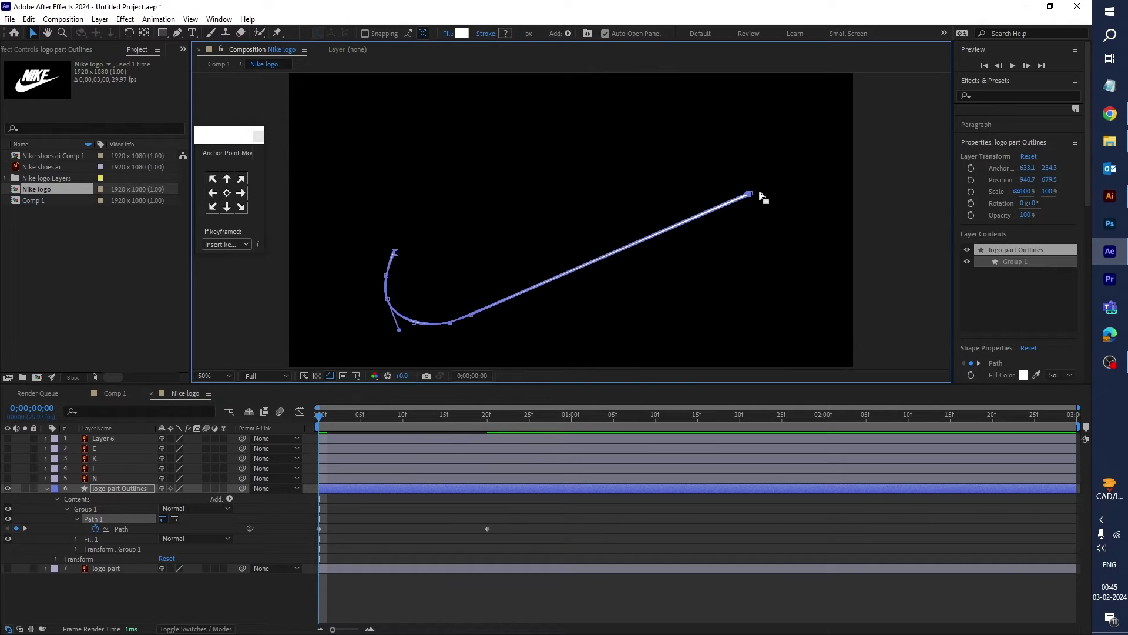
- Tighten the vertices at the swoosh's pointed tip at frame 0 to reduce the collapsed shape to a hairline
key(period)
key(period)
key(period)
key(period)
key(period)
key(comma)
key(comma)
key(h)
drag(789, 181, 718, 222)
key(period)
key(v)
scroll(636, 199, down, 1)
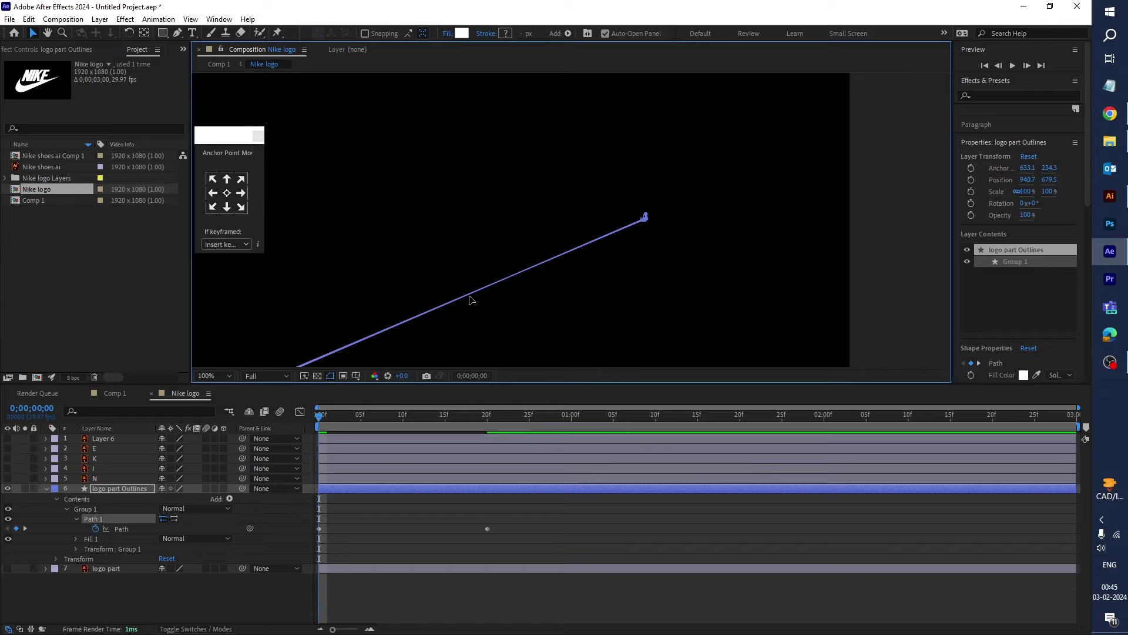
scroll(470, 296, down, 2)
click(222, 372)
click(219, 386)
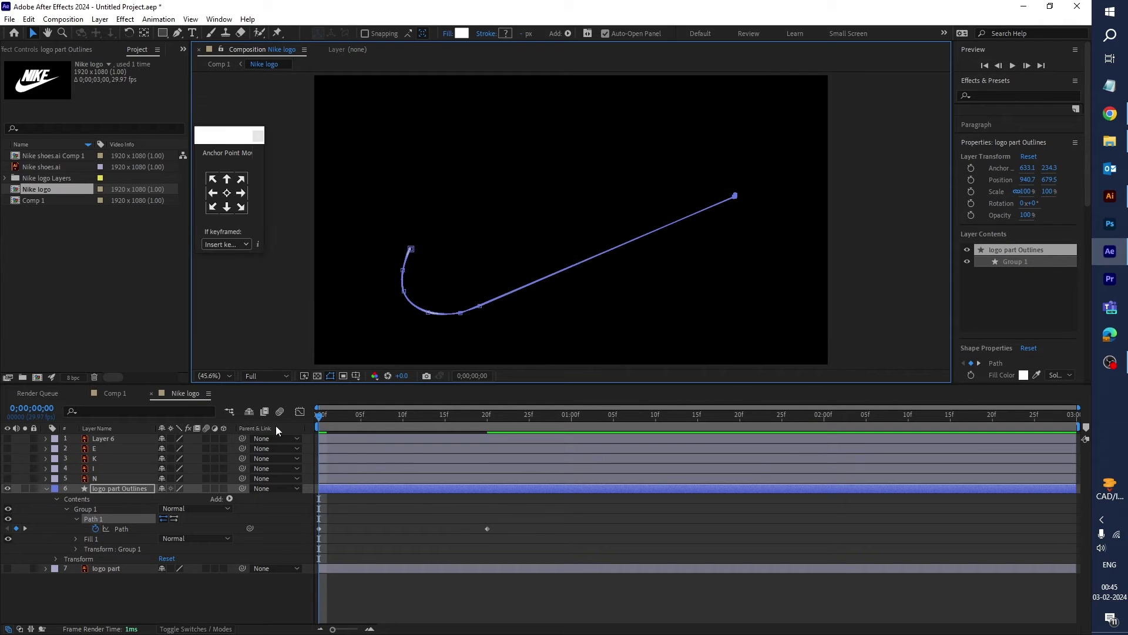
- Preview the swoosh path animation from the start of the composition
click(521, 531)
key(space)
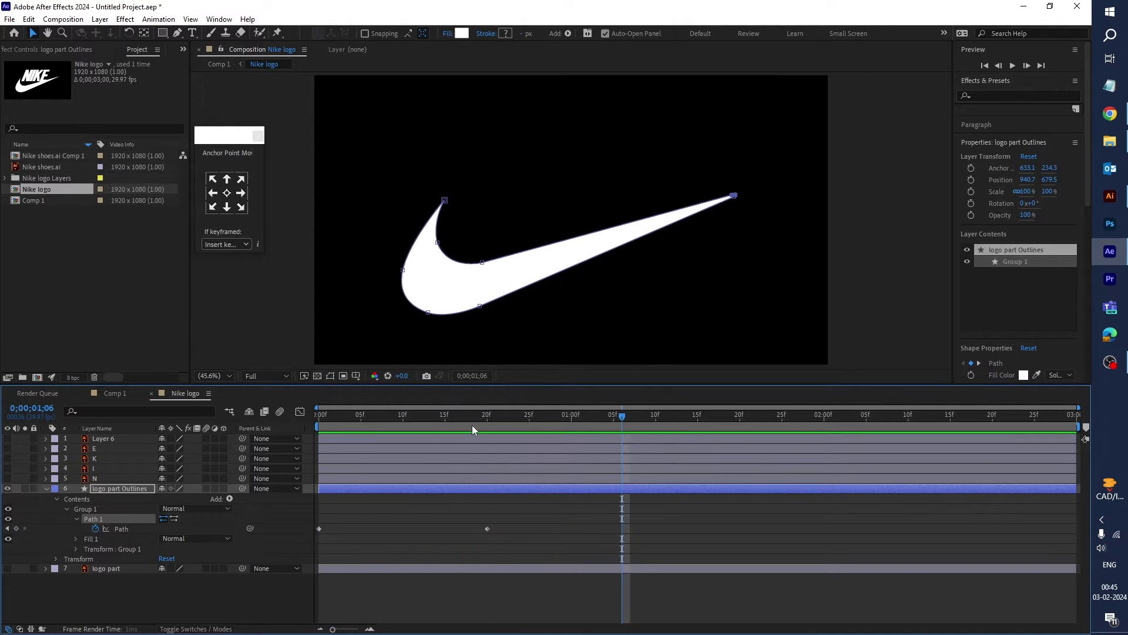
key(space)
key(Home)
key(space)
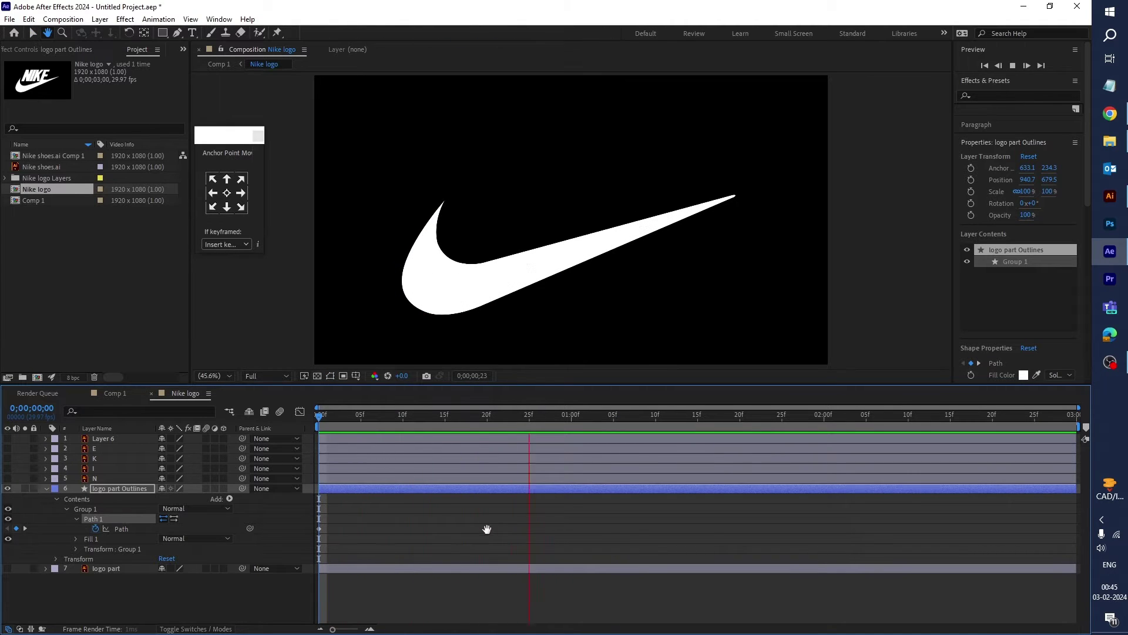
click(488, 529)
key(space)
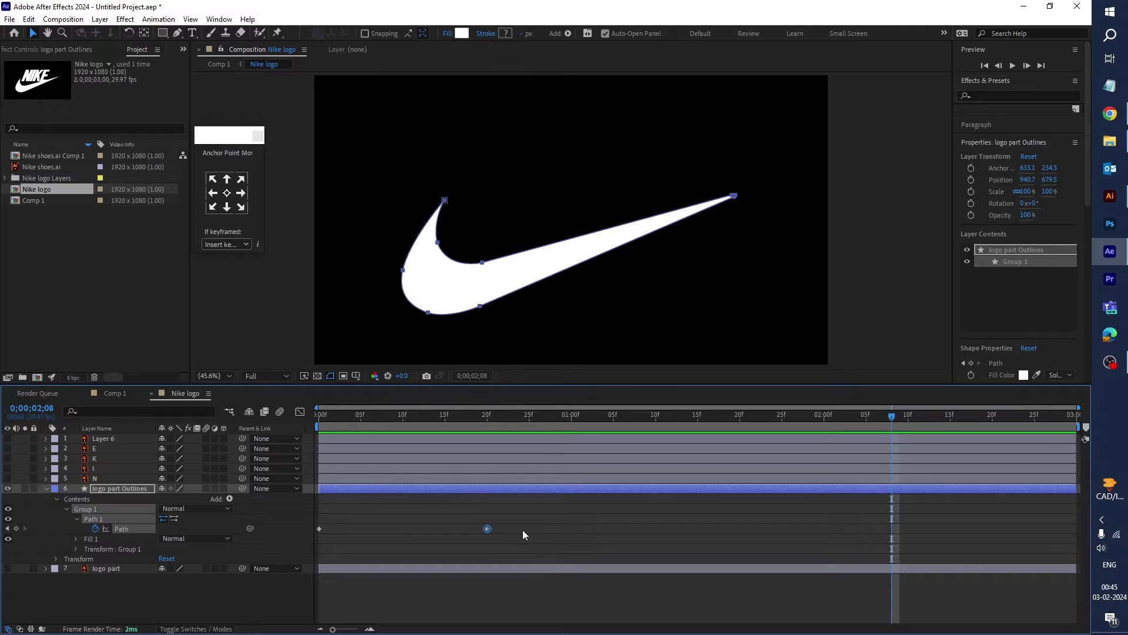
- Speed up the swoosh reveal by moving its end path keyframe to frame 13, and preview the new timing
drag(489, 533, 440, 536)
click(402, 414)
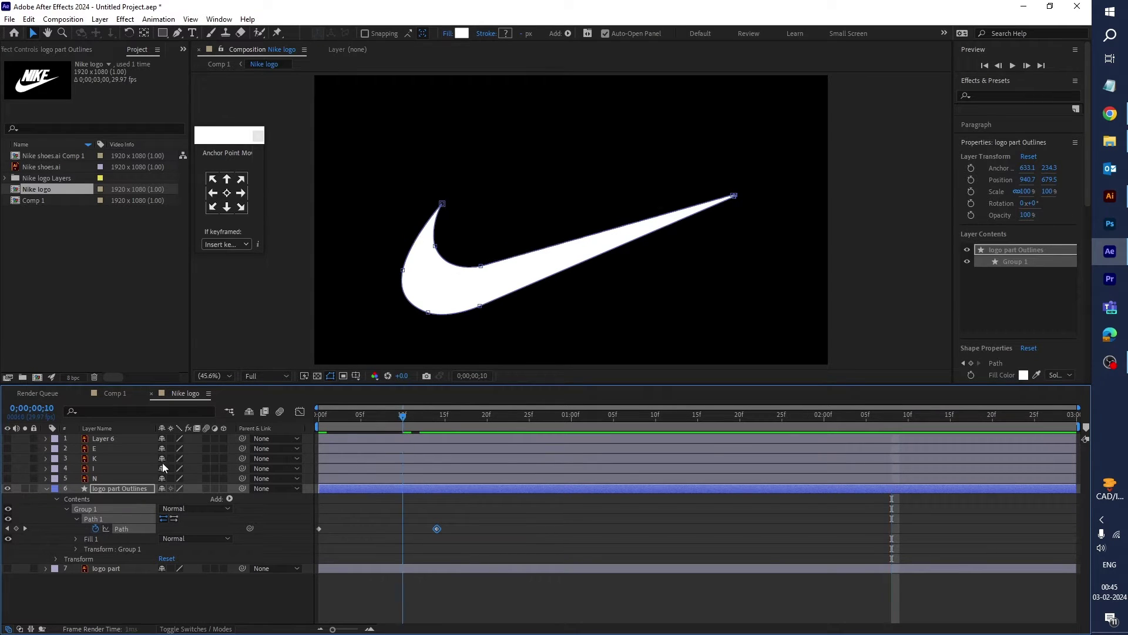
key(Page_Up)
key(Page_Up)
key(Page_Up)
key(Page_Up)
key(Page_Up)
key(Page_Up)
key(space)
key(space)
key(space)
key(space)
drag(438, 531, 427, 532)
key(space)
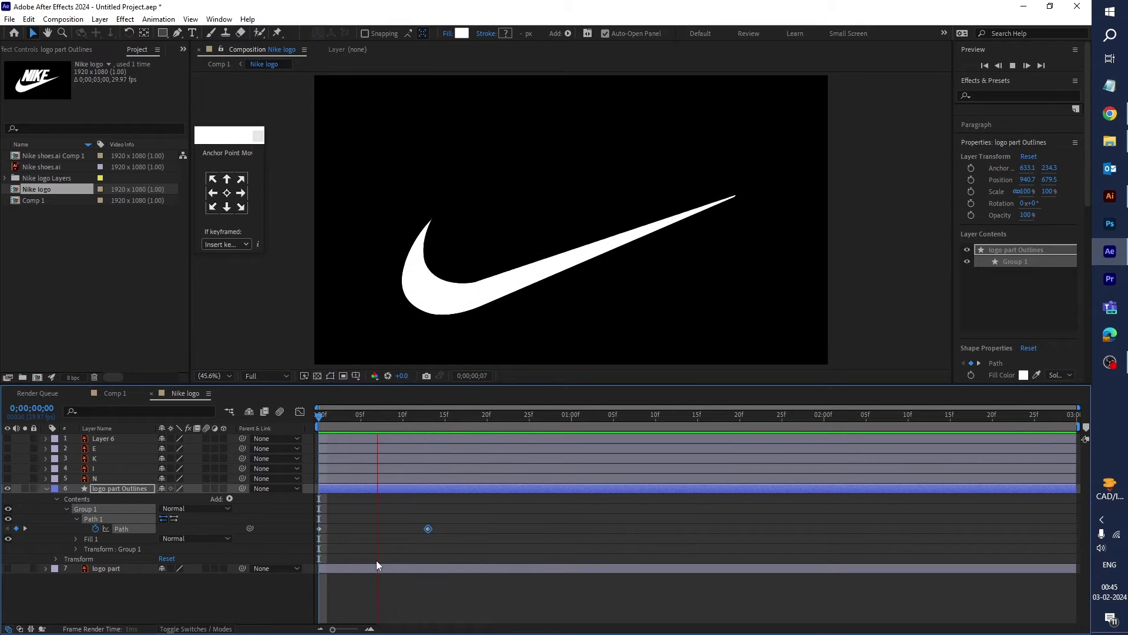
key(space)
- Apply Easy Ease to both swoosh path keyframes and play the animation back
click(450, 529)
drag(453, 514, 294, 552)
right_click(429, 530)
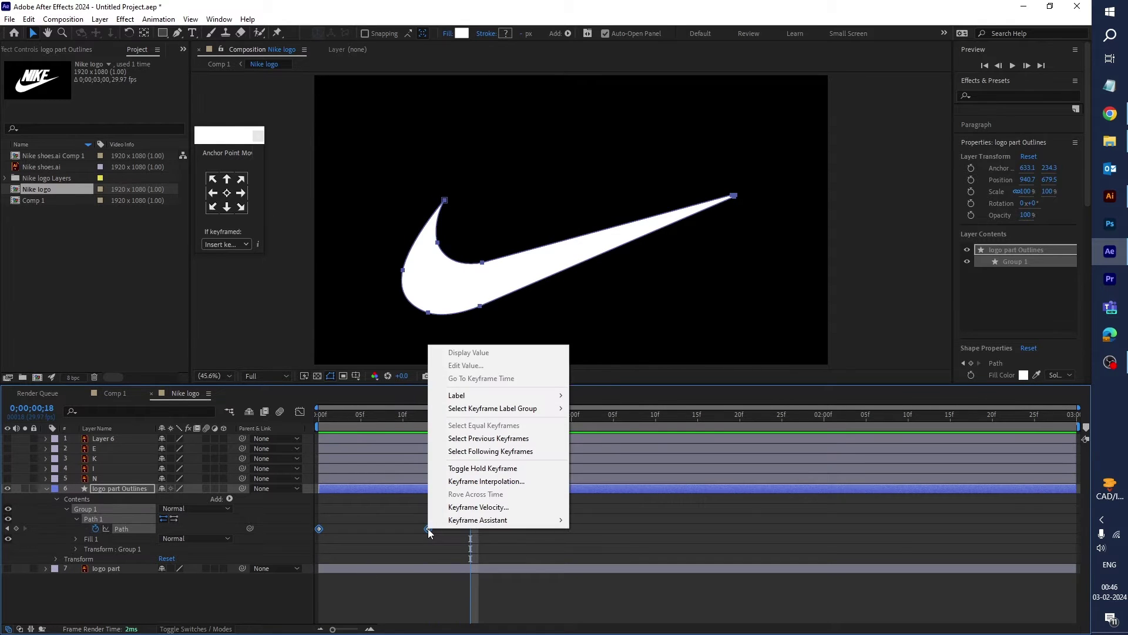
mouse_move(467, 521)
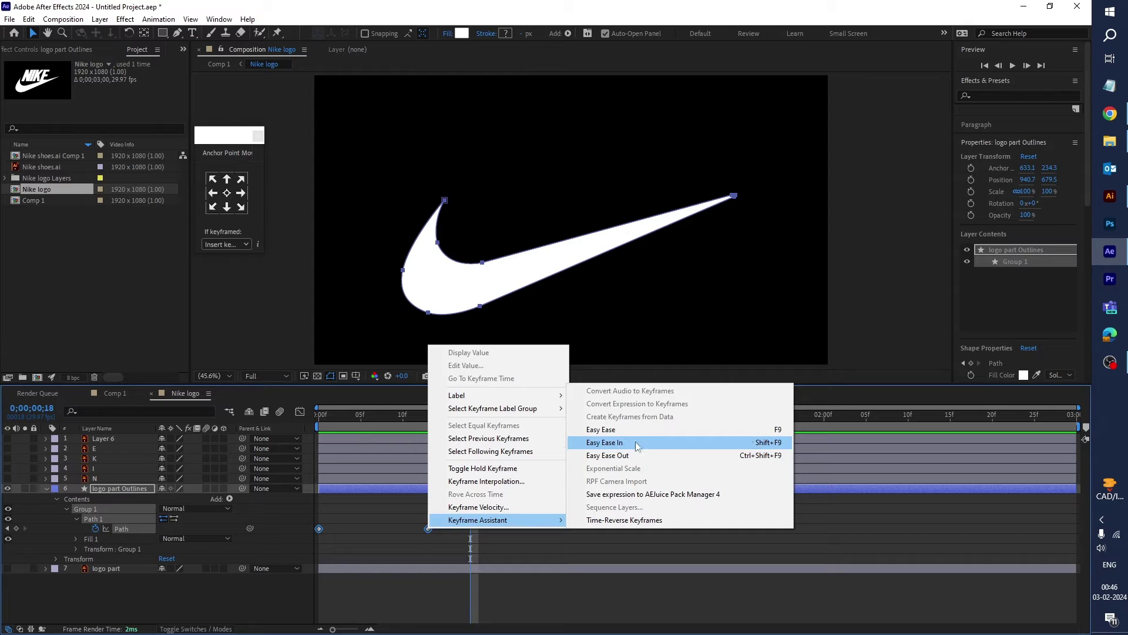
click(601, 429)
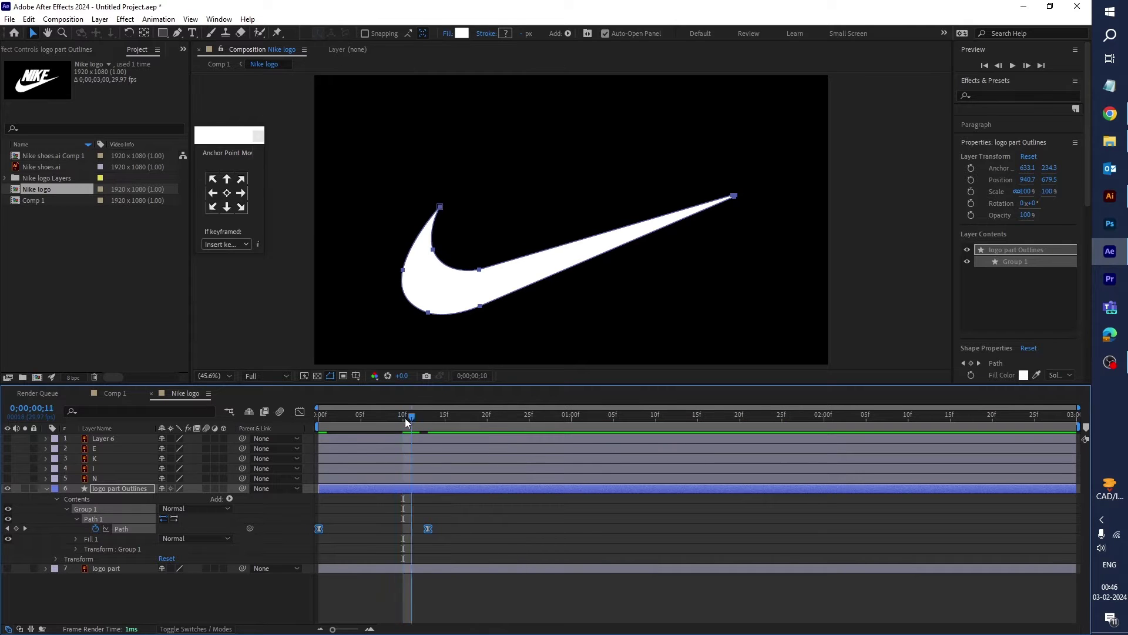
key(space)
key(space)
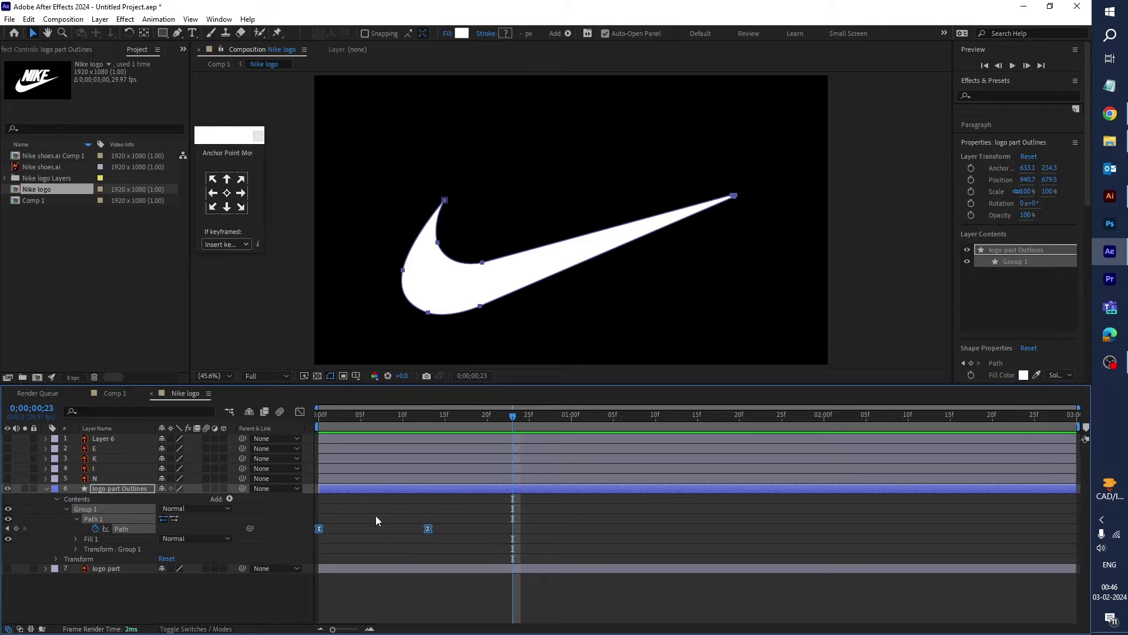
- Show the N layer and convert it into a shape layer with Create Shapes from Vector Layer
click(364, 490)
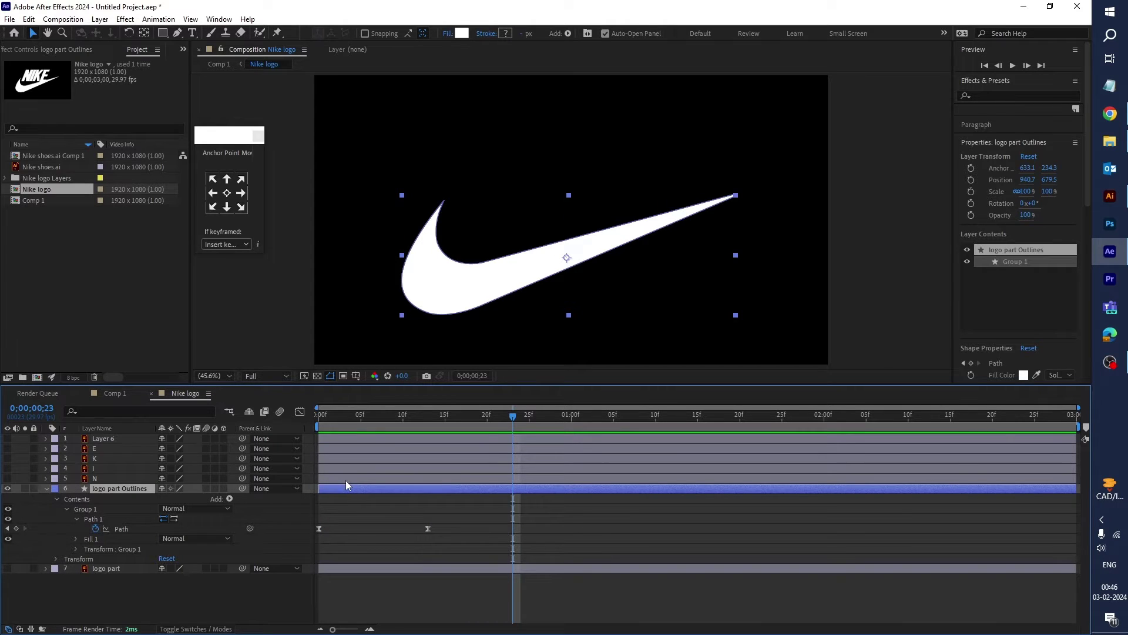
click(346, 481)
click(337, 436)
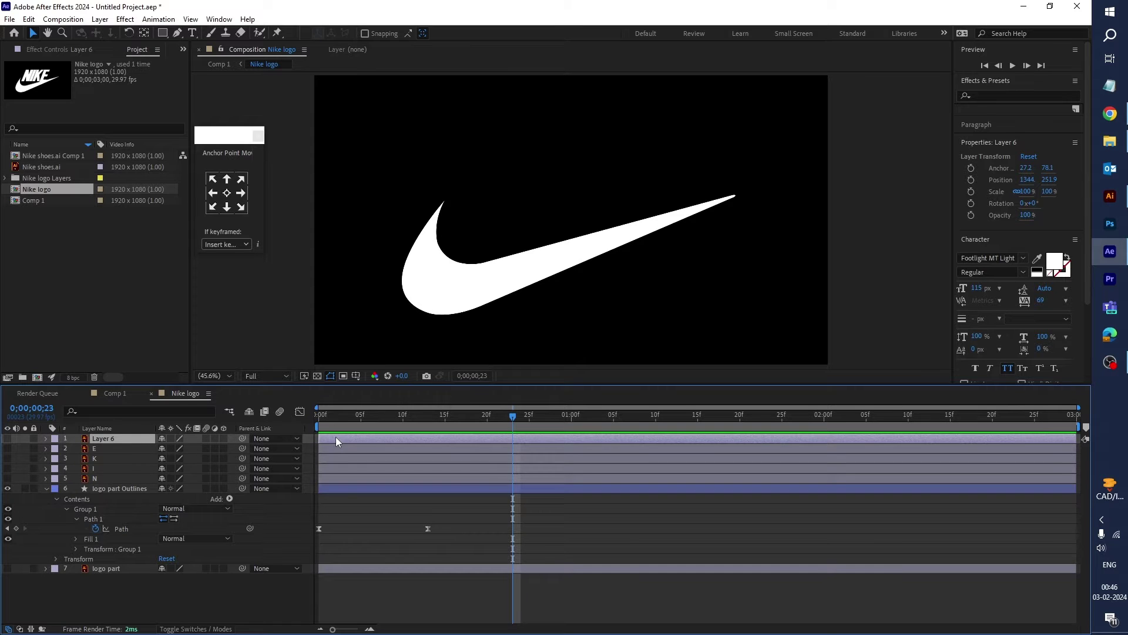
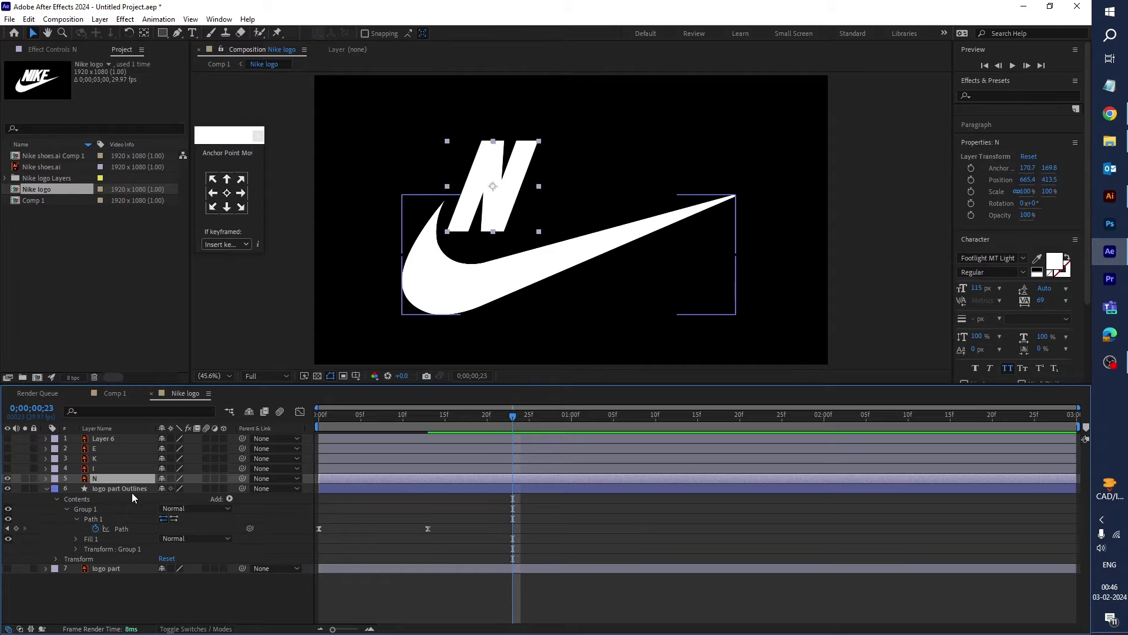
right_click(104, 479)
mouse_move(220, 376)
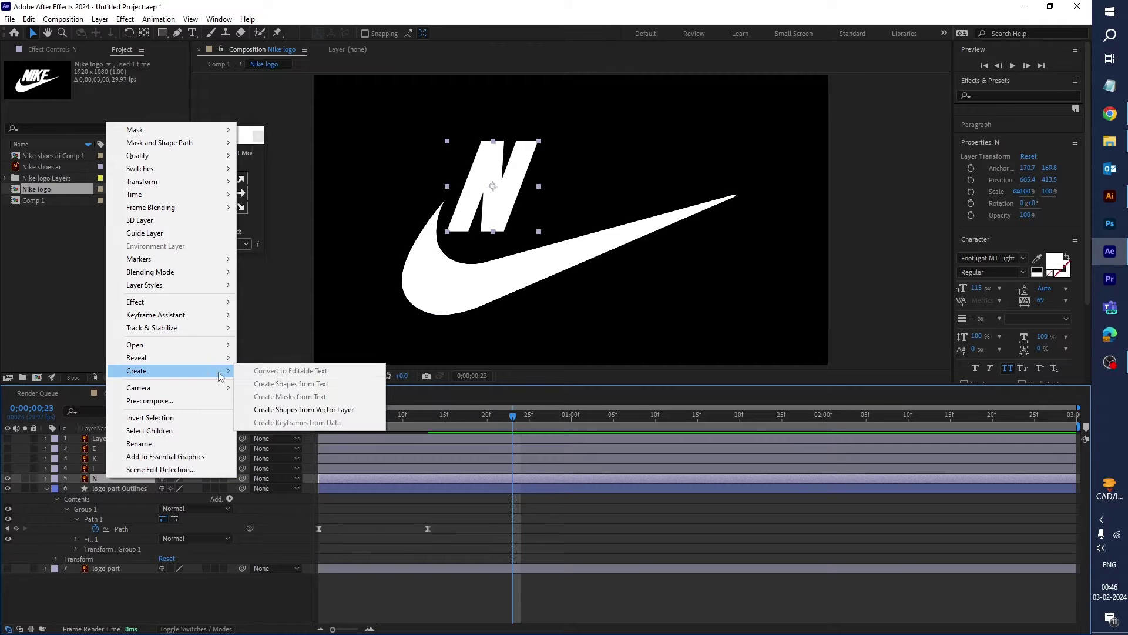
click(305, 409)
- Reveal the path property of the N Outlines layer and set a path keyframe at frame 0
click(46, 478)
click(67, 499)
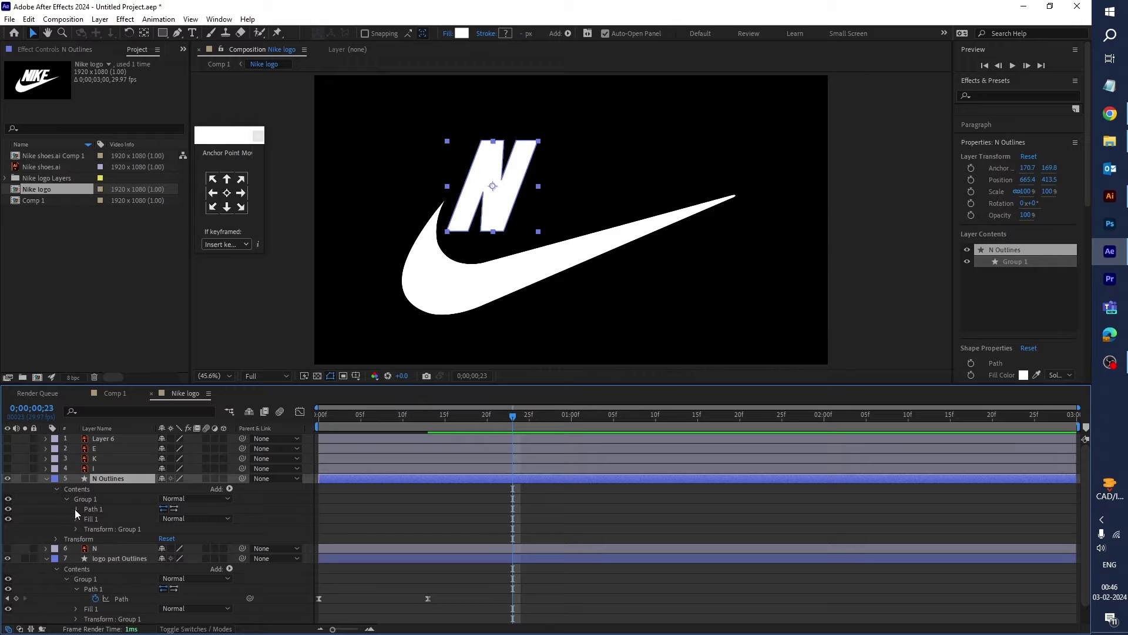
click(76, 509)
click(316, 422)
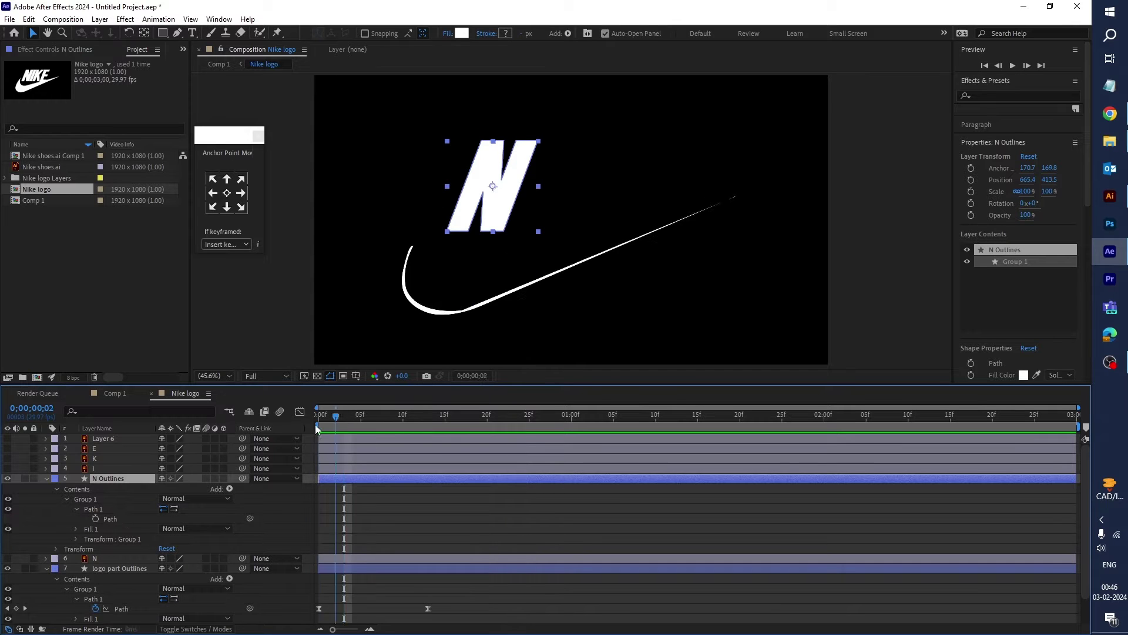
click(96, 519)
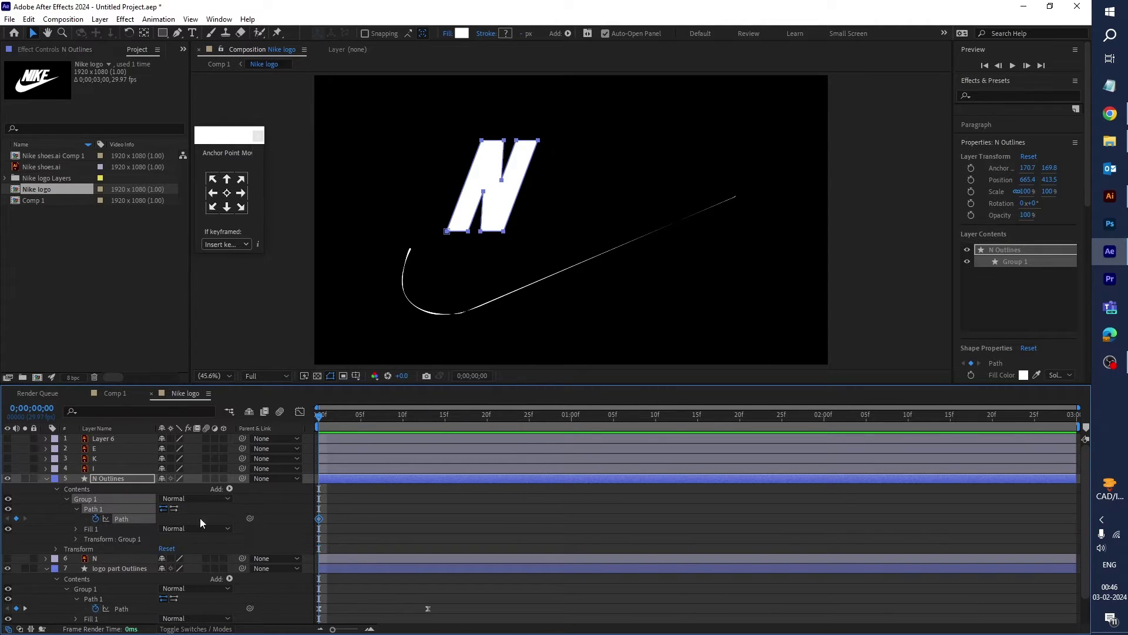
- Add path keyframes to the N Outlines layer at frames 9 and 17, and return to the frame 9 keyframe
drag(319, 418, 390, 425)
click(16, 518)
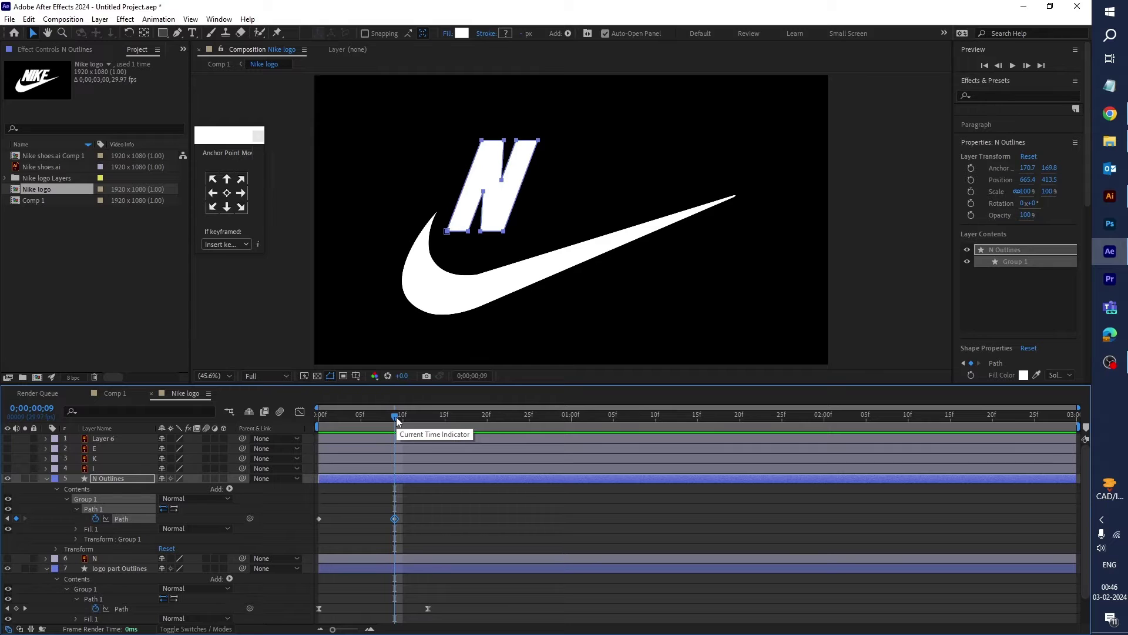
scroll(516, 210, up, 3)
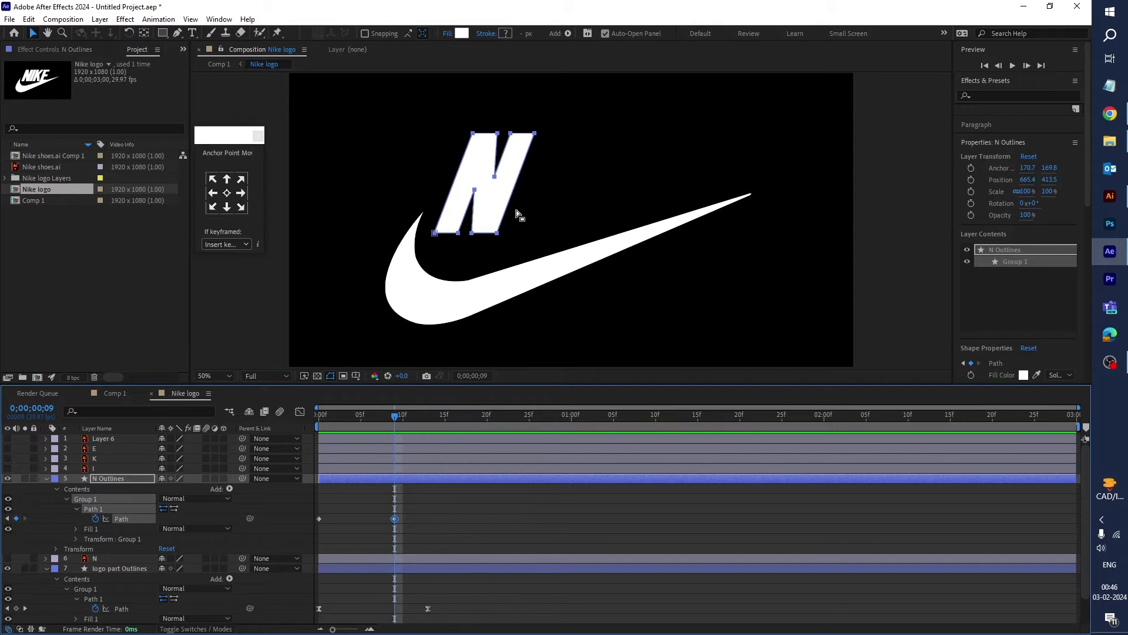
key(space)
drag(507, 194, 601, 261)
click(422, 524)
click(395, 518)
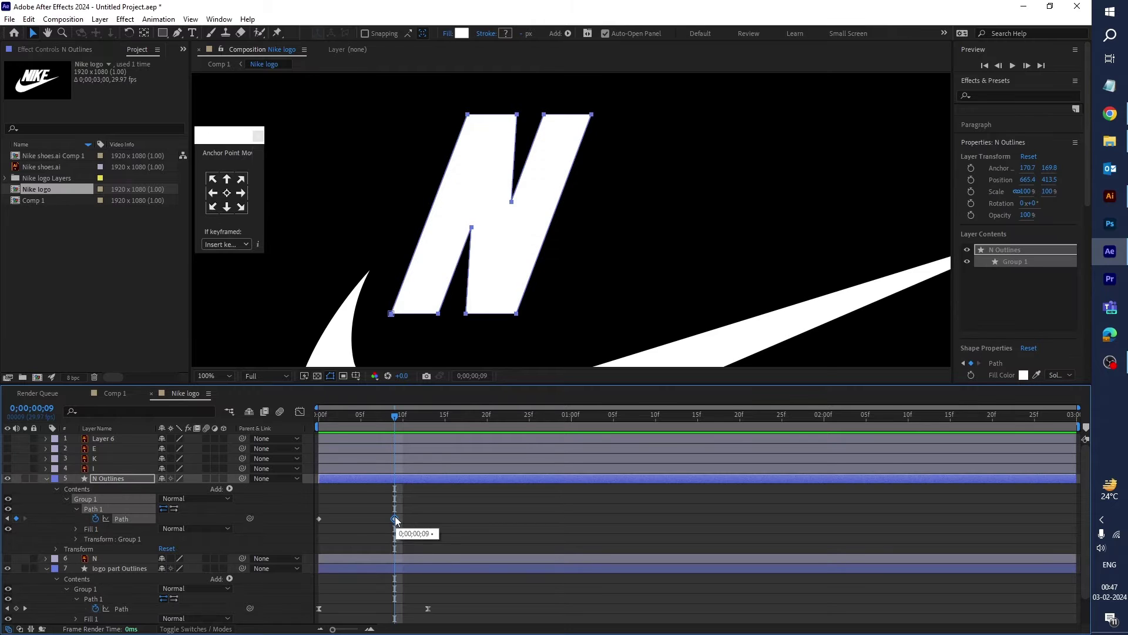
drag(394, 416, 463, 429)
click(16, 519)
click(7, 518)
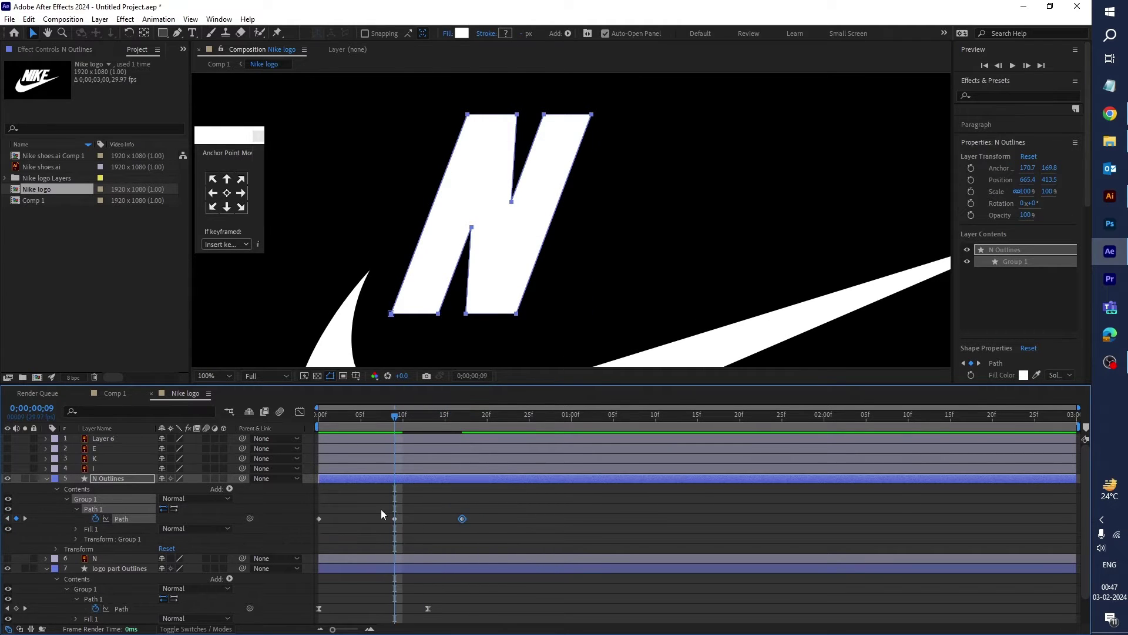
- At frame 9, move the N's path points so the letter collapses into only its first slanted stroke
drag(552, 287, 576, 280)
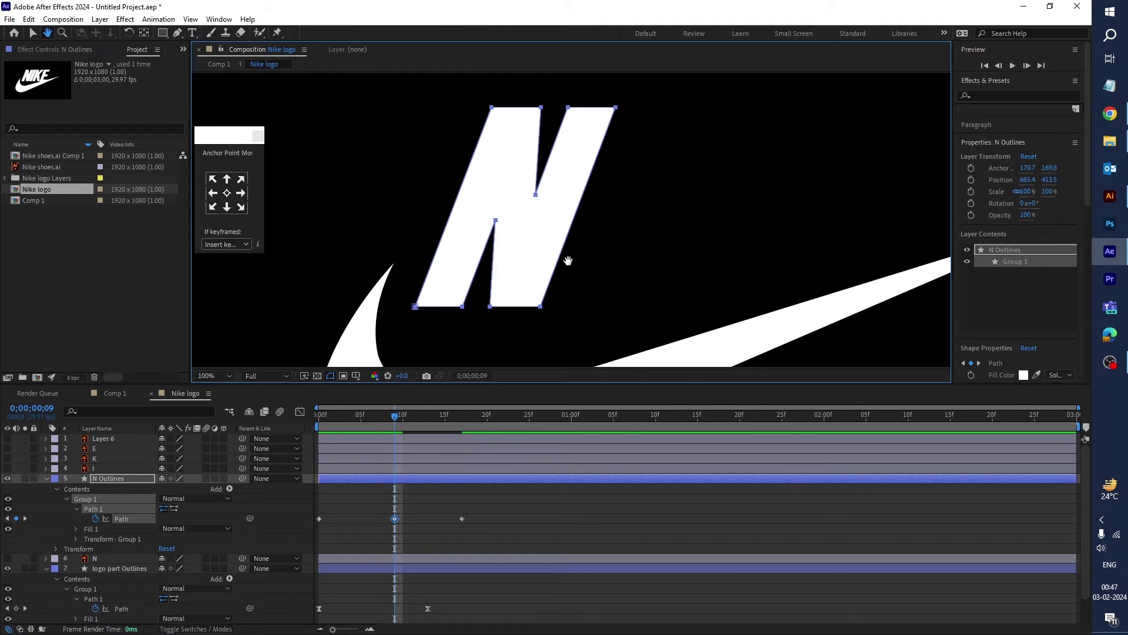
click(393, 422)
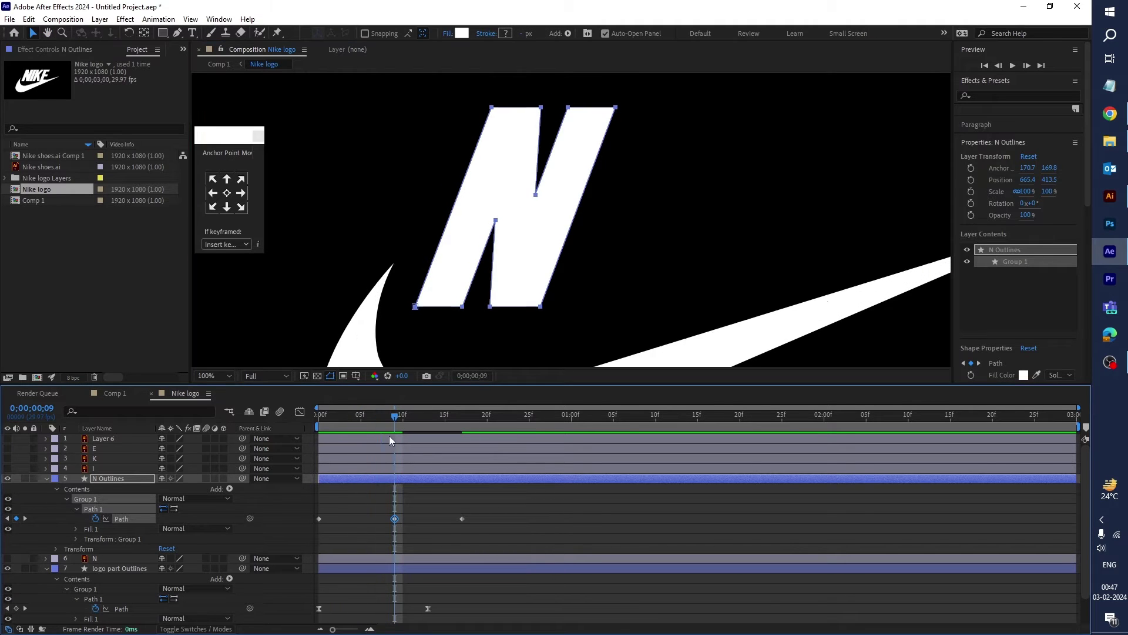
drag(638, 97, 557, 192)
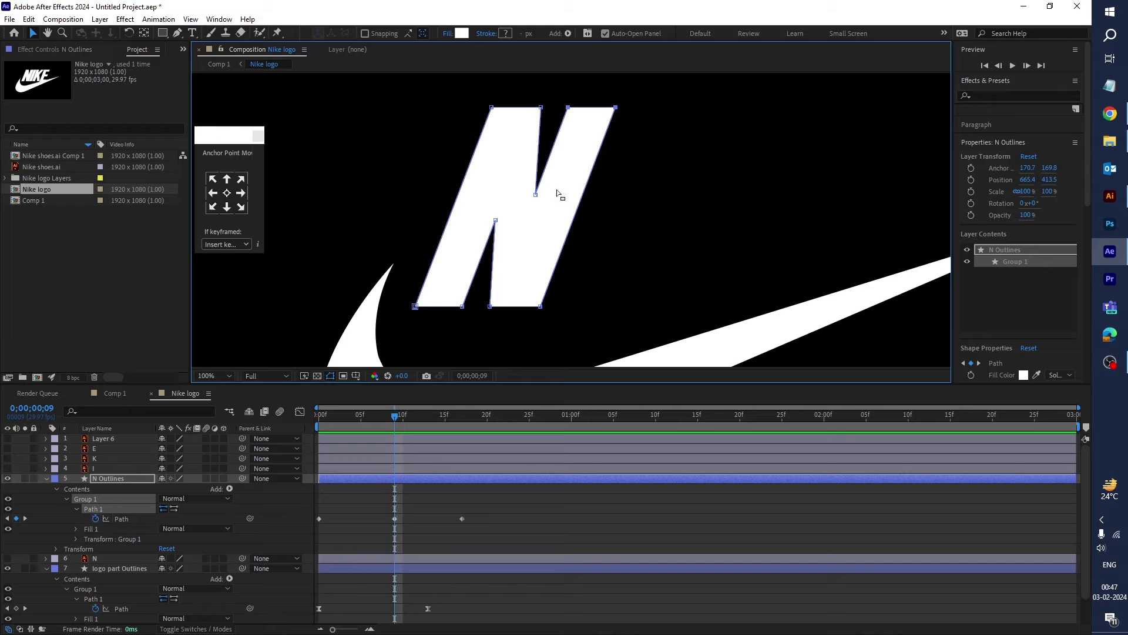
drag(489, 326, 414, 309)
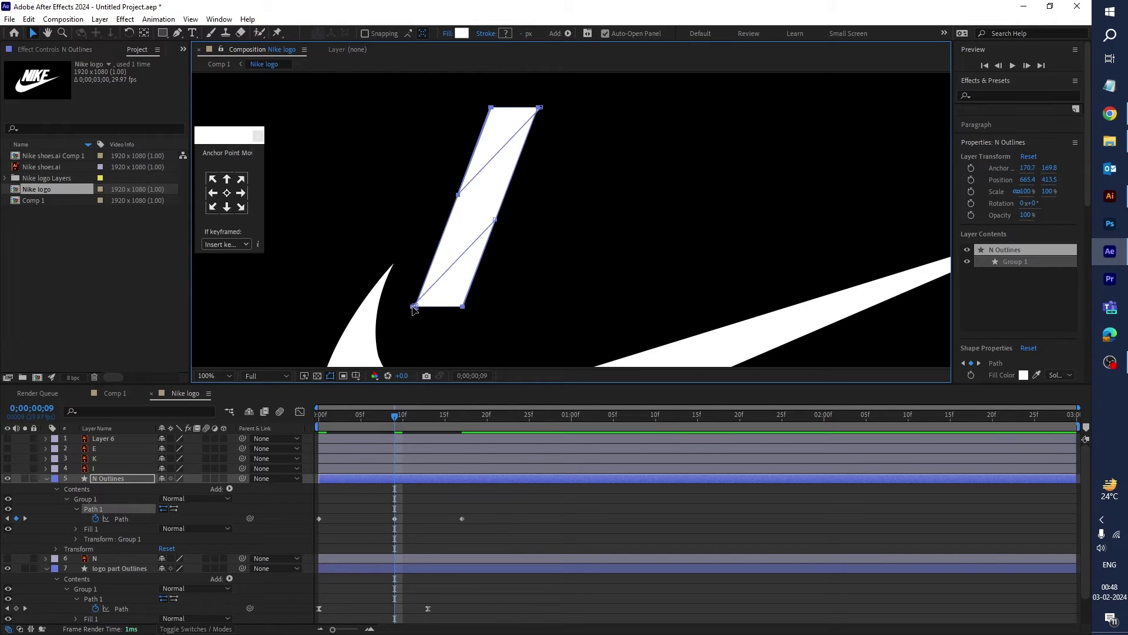
mouse_move(389, 421)
mouse_down()
mouse_move(324, 418)
mouse_move(393, 435)
mouse_move(395, 418)
mouse_up()
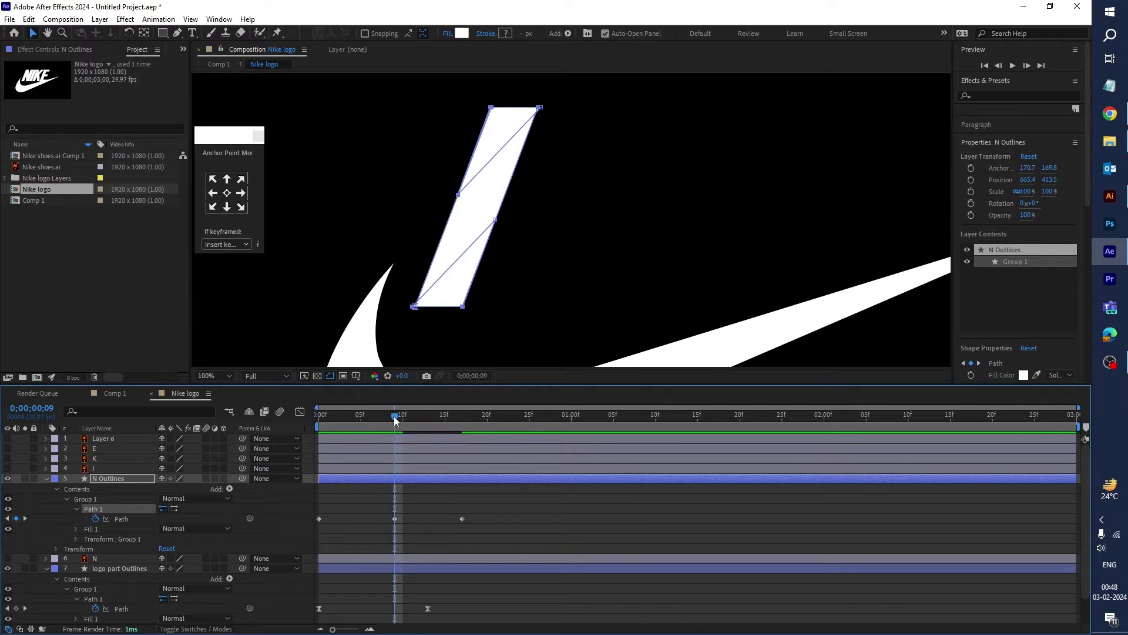
mouse_move(397, 420)
mouse_down()
mouse_move(453, 424)
mouse_move(400, 439)
mouse_up()
- Delete the N Outlines path keyframe at frame 0 and add a new one there holding the single-stroke shape
drag(352, 512, 312, 530)
key(Delete)
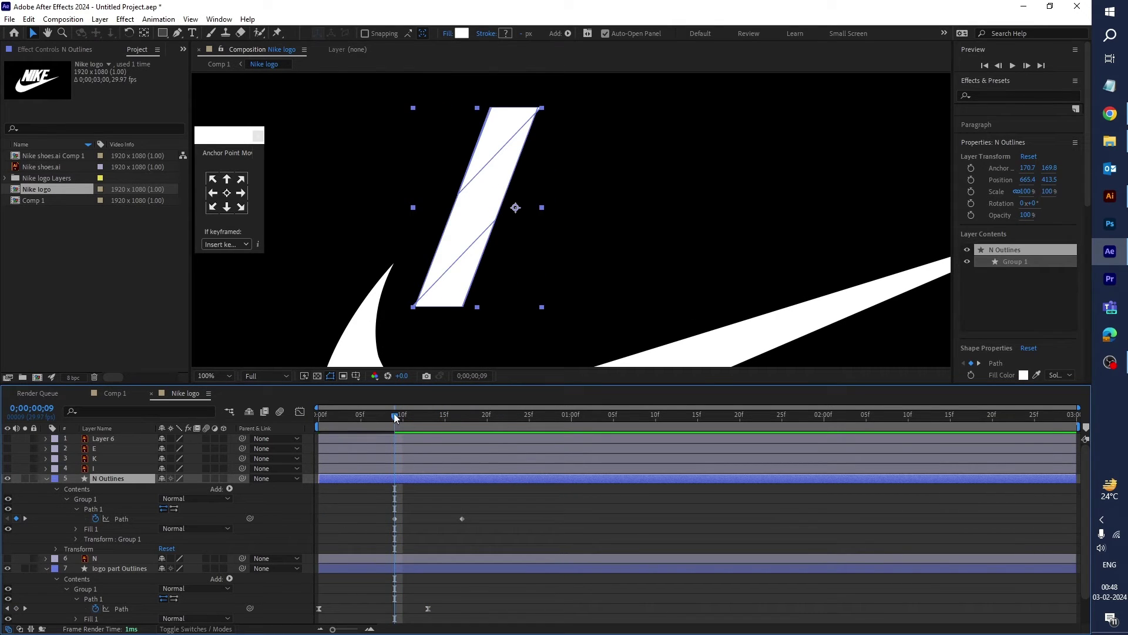
drag(395, 418, 318, 417)
click(16, 519)
- At frame 0, raise the stroke's lower path points to flatten the N into a thin line along its top edge, and preview the reveal
mouse_move(470, 310)
mouse_down()
mouse_move(544, 220)
mouse_move(558, 183)
mouse_move(492, 241)
mouse_move(497, 219)
mouse_up()
drag(552, 130, 537, 109)
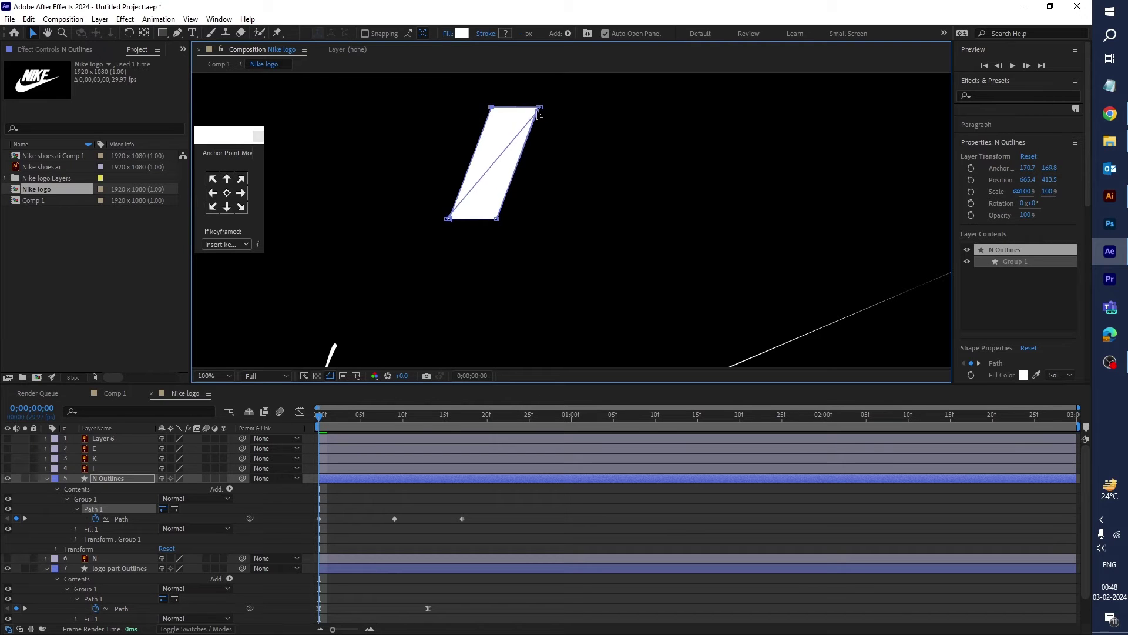
drag(524, 203, 391, 247)
drag(499, 221, 524, 108)
click(337, 425)
drag(337, 425, 478, 433)
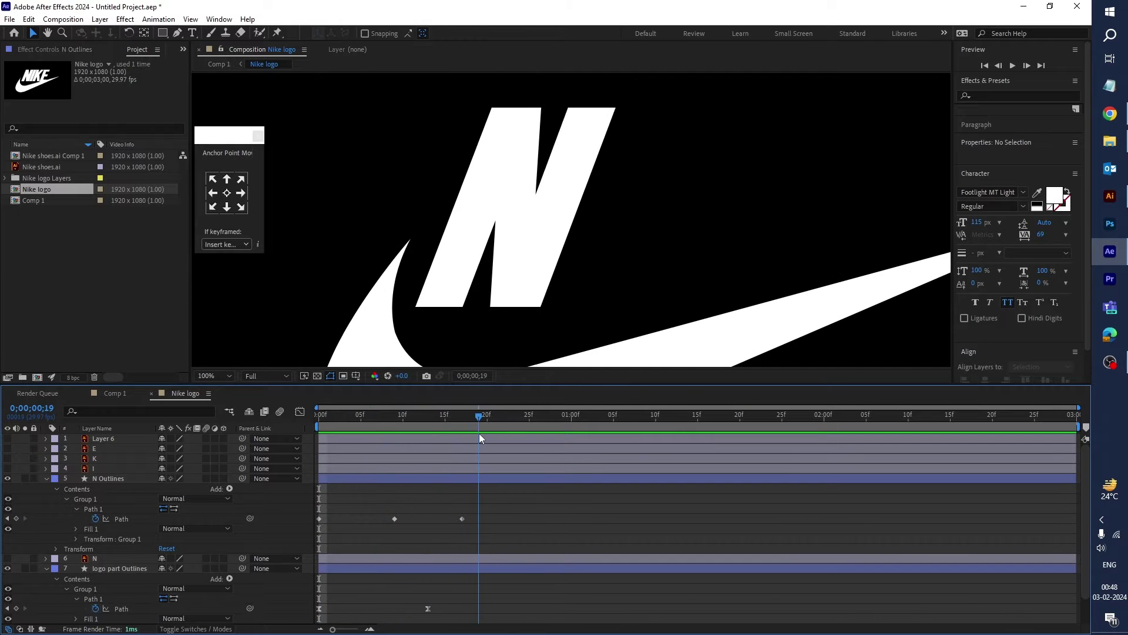
key(space)
key(space)
key(comma)
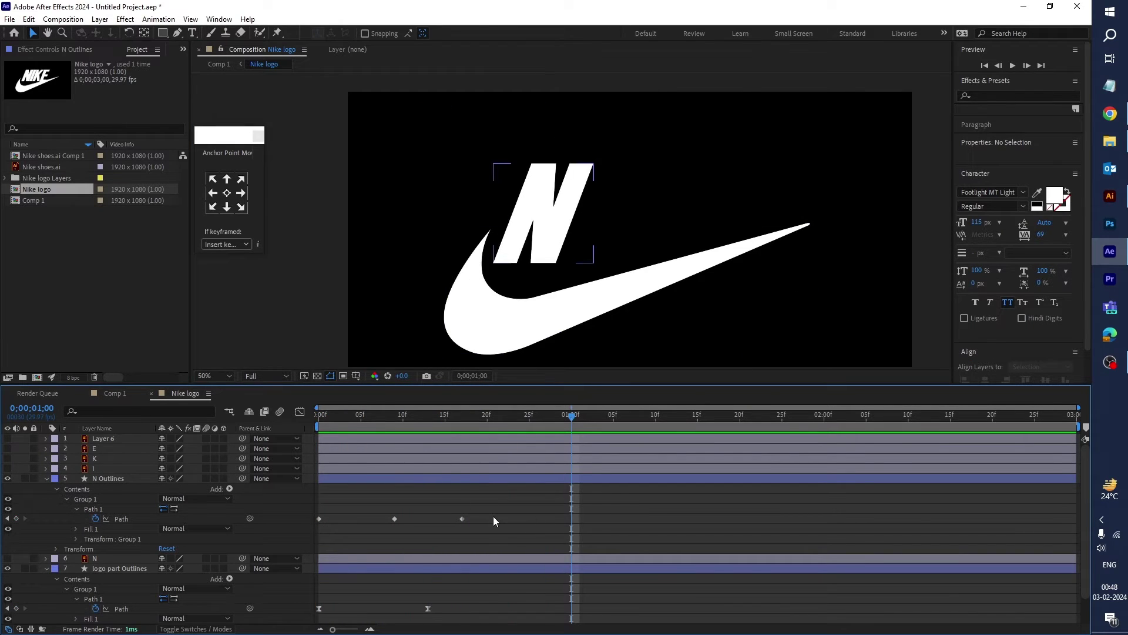
- Enlarge the timeline area and apply Easy Ease to the N Outlines path keyframe at frame 9
drag(470, 384, 470, 323)
drag(415, 444, 388, 473)
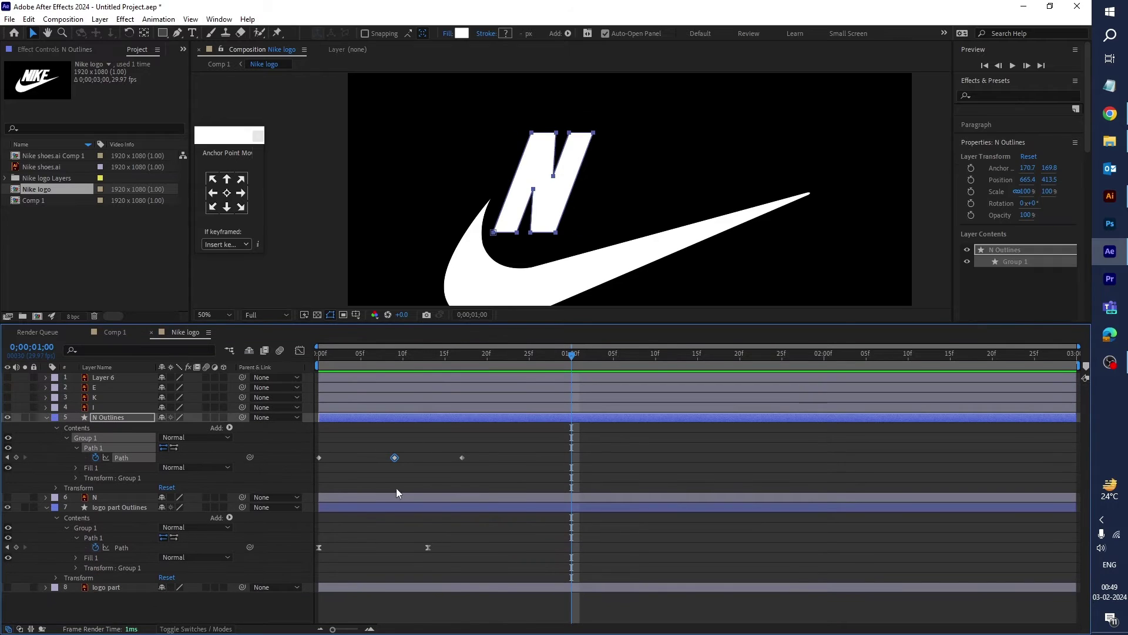
key(F9)
- Show the mislabelled I layer, which holds the last letter, and rename it e
key(ctrl+Up)
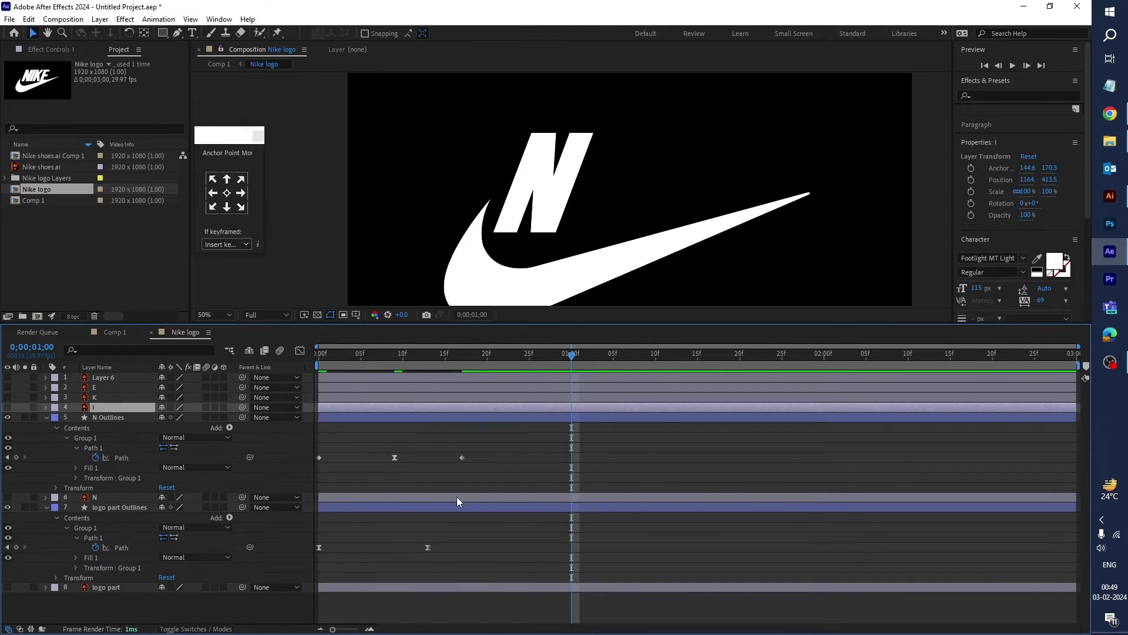
click(8, 408)
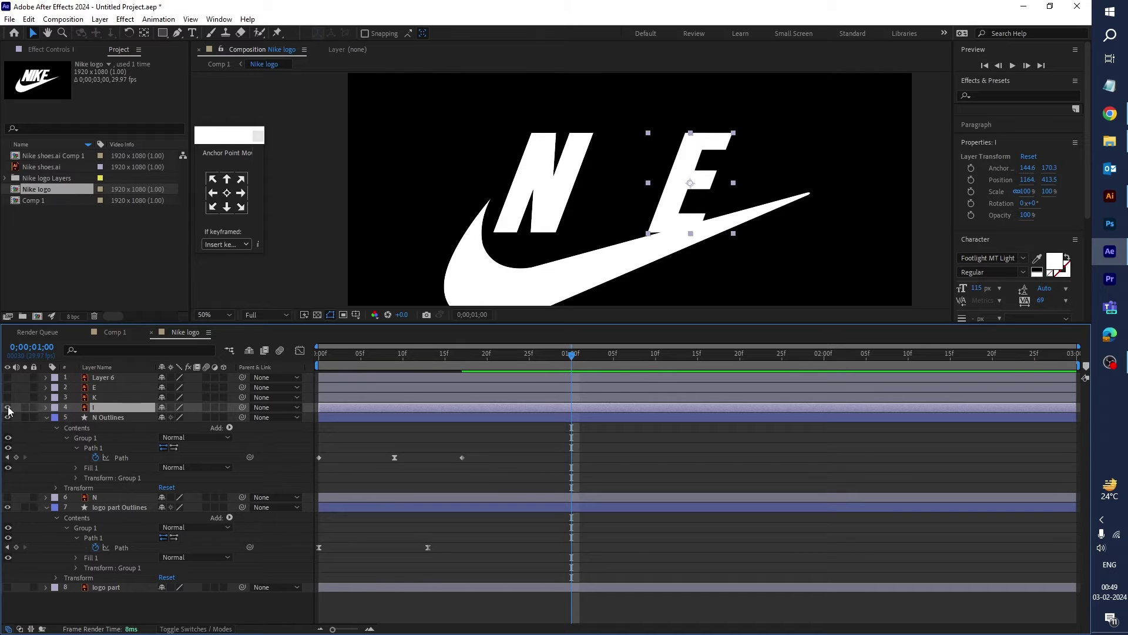
key(Return)
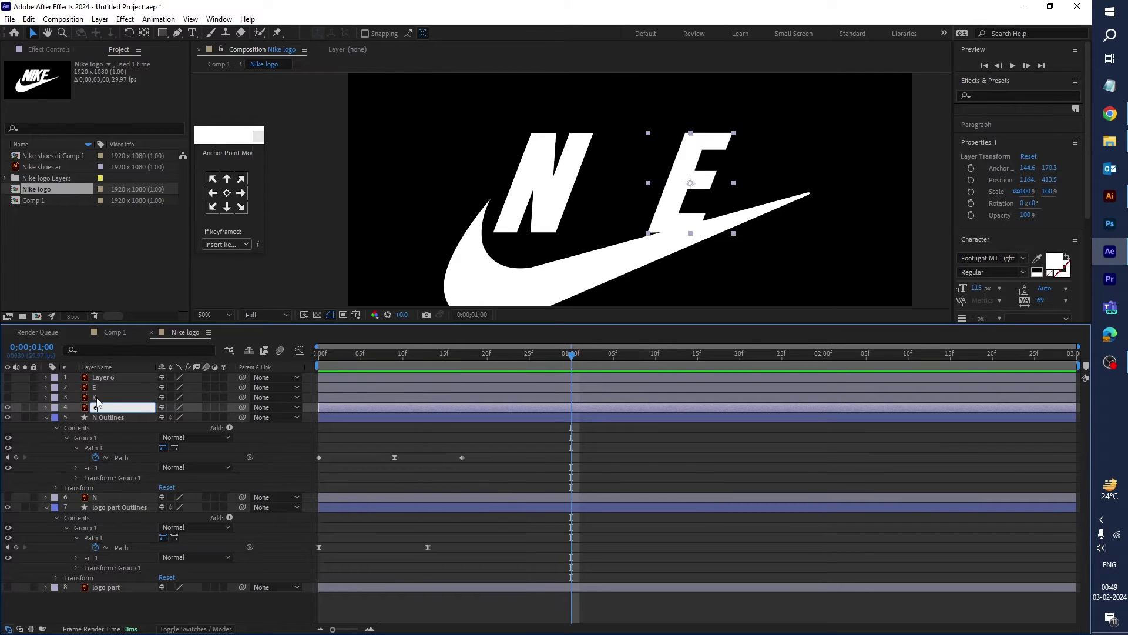
text(e)
key(Return)
- Show the K and E layers, and rename the mislabelled E layer i
click(8, 397)
click(100, 387)
click(7, 387)
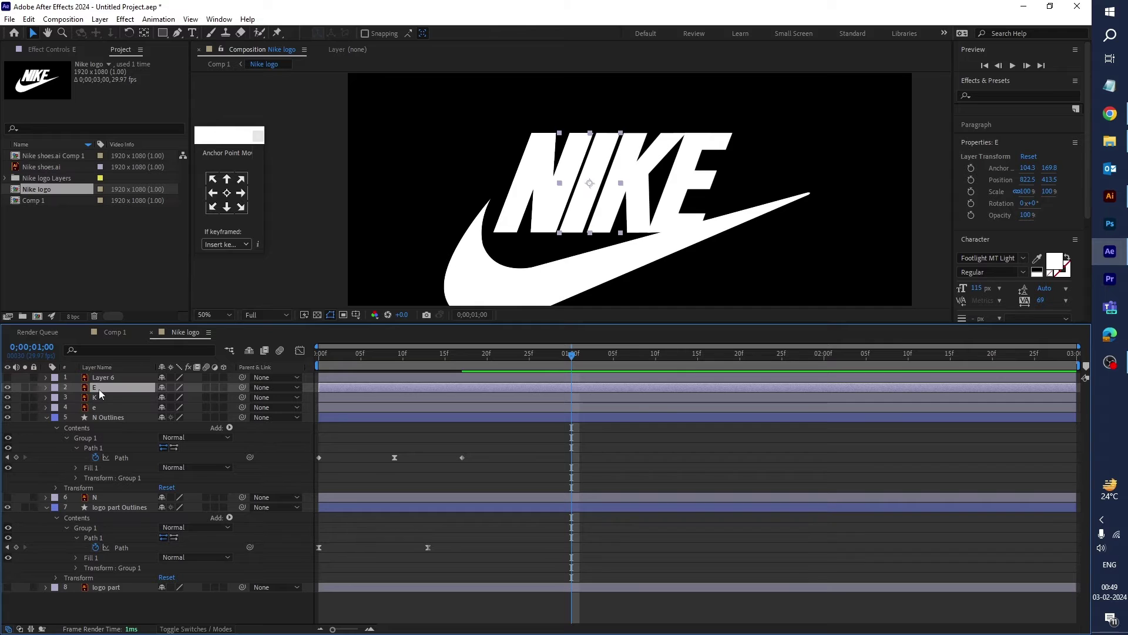
key(Return)
text(i)
key(Return)
- Reorder the letter layers from top to bottom as e, K, i above N Outlines, and hide the e and K layers
key(ctrl+bracketleft)
key(ctrl+bracketleft)
click(100, 398)
key(ctrl+bracketright)
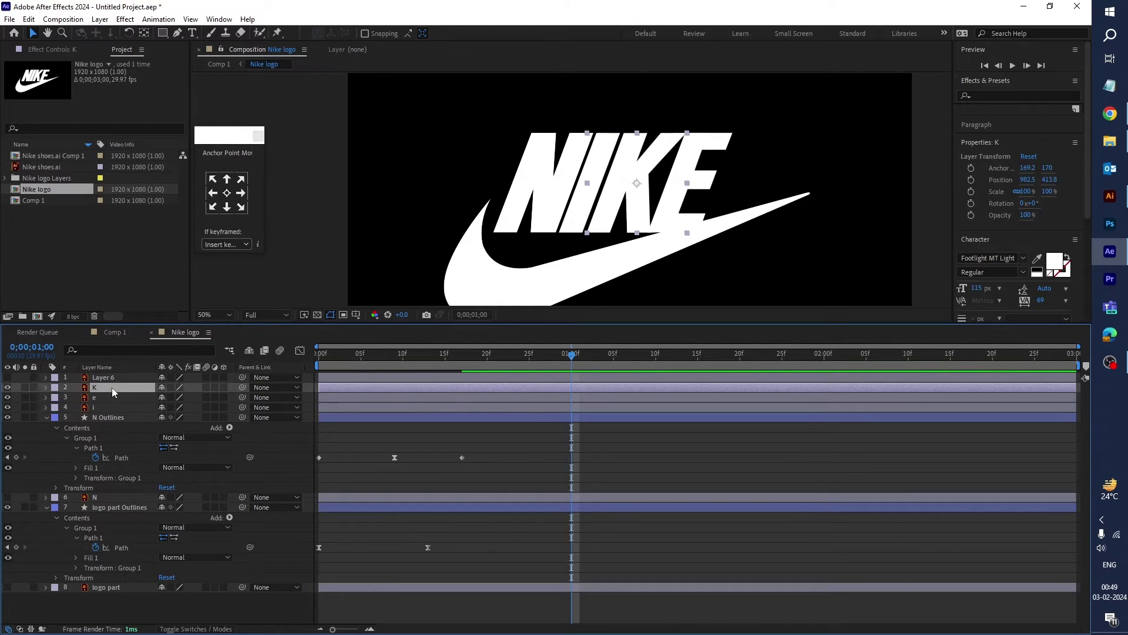
drag(8, 387, 8, 397)
- Convert the i layer into a shape layer with Create Shapes from Vector Layer
click(98, 408)
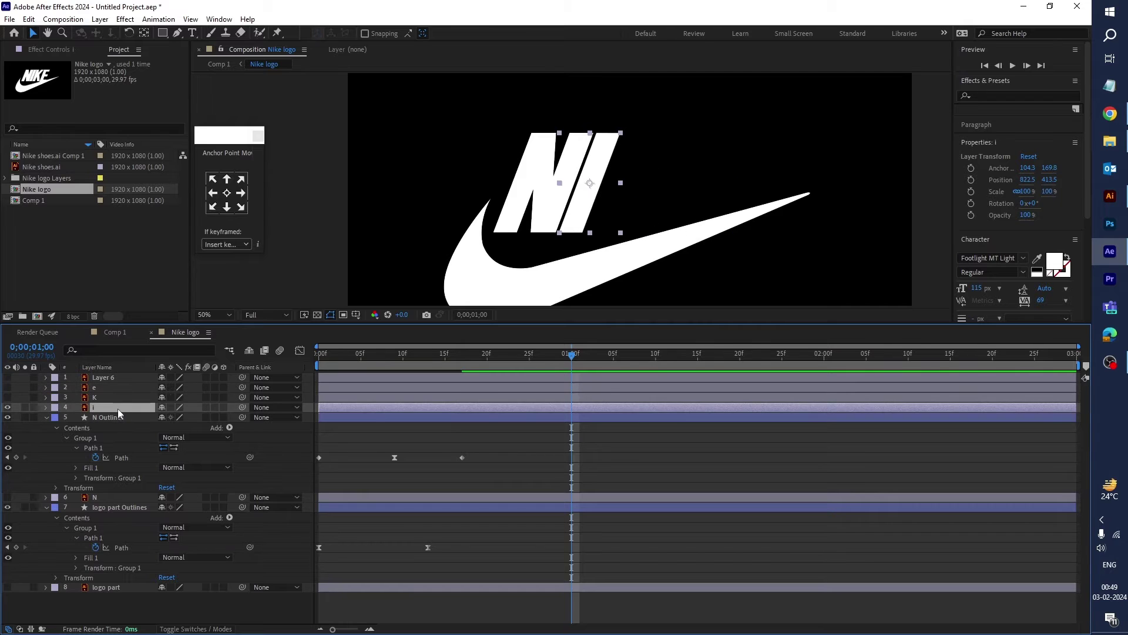
right_click(113, 411)
mouse_move(206, 298)
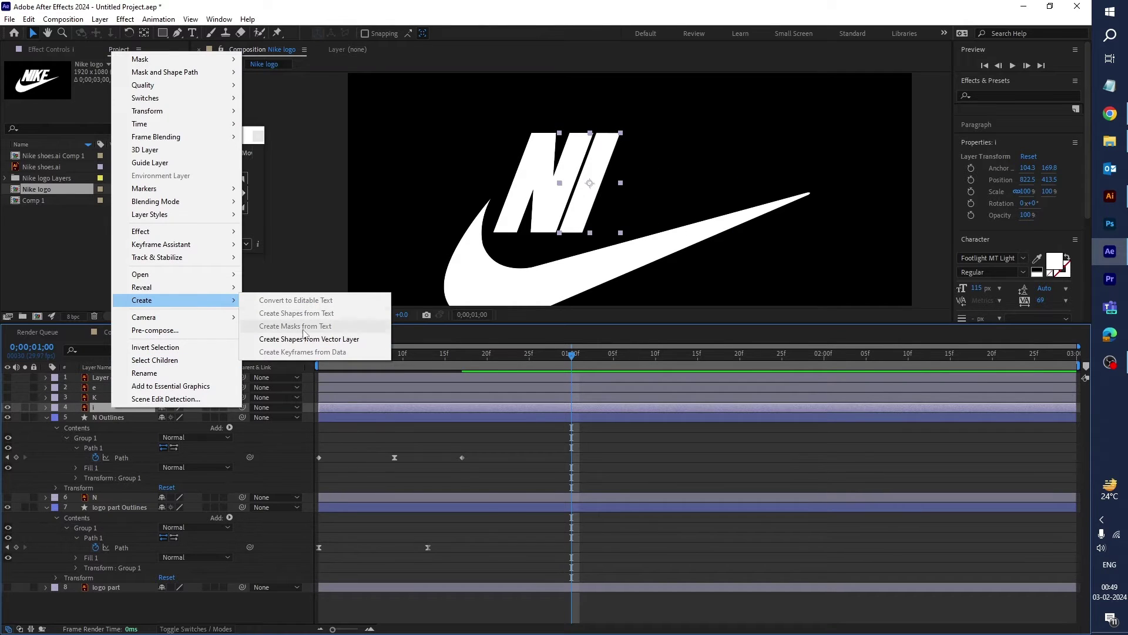
click(282, 338)
- Reveal the path property of the i Outlines layer and set path keyframes at frames 0 and 13
click(46, 407)
click(56, 418)
click(66, 428)
click(328, 369)
key(Home)
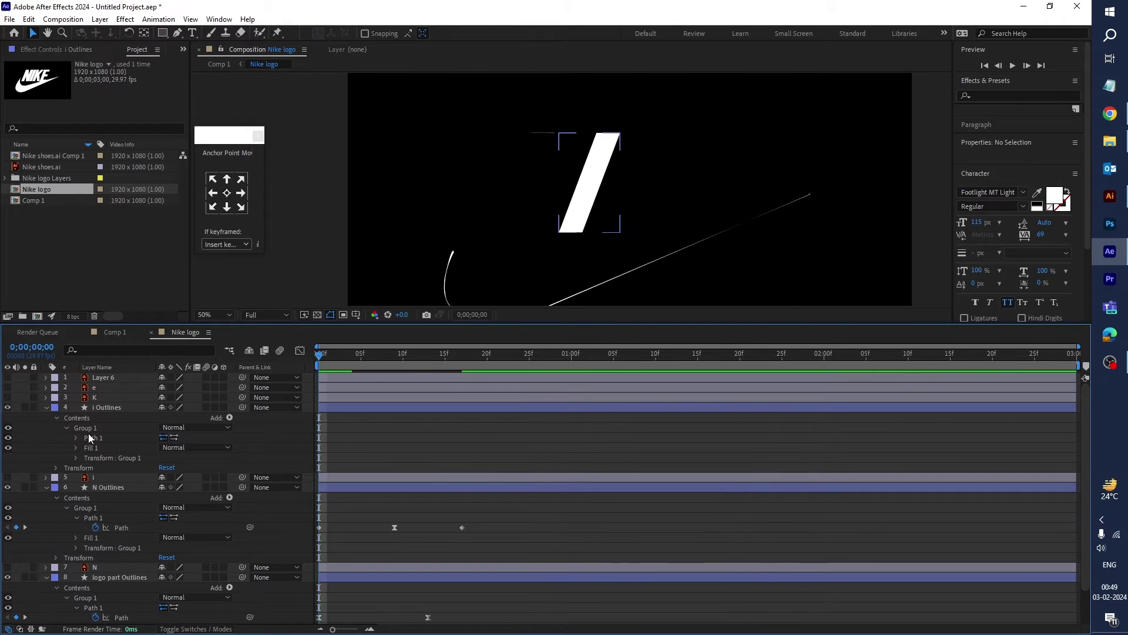
click(77, 439)
click(95, 448)
drag(321, 358, 316, 451)
scroll(415, 452, down, 2)
scroll(431, 378, up, 2)
click(16, 447)
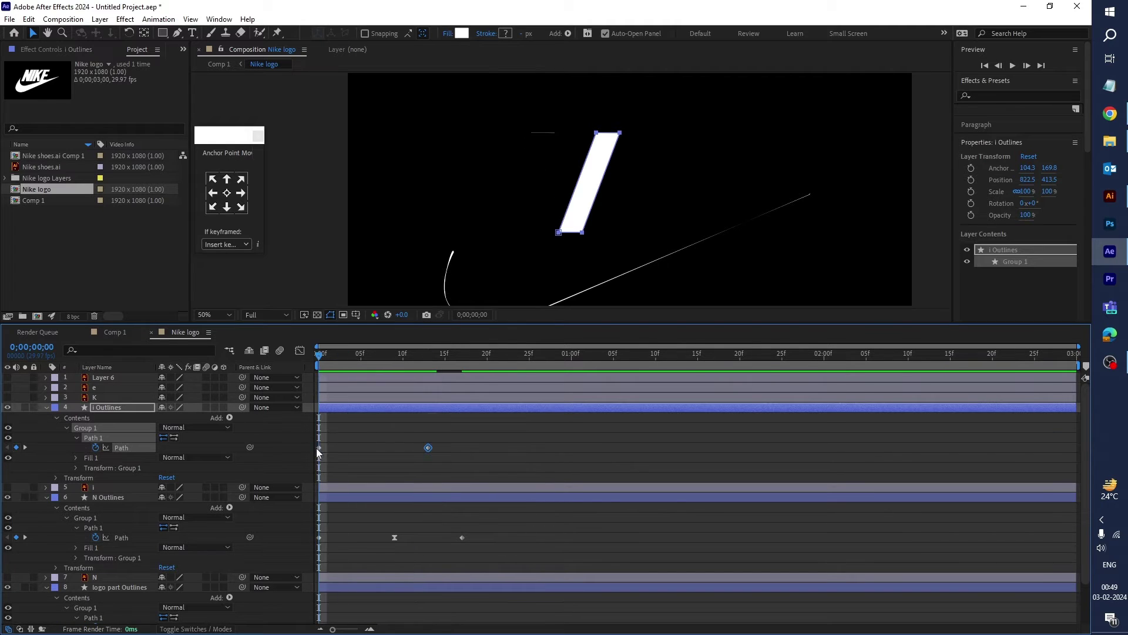
- At frame 0, lower the i's top path points to flatten the letter into a thin line along its bottom edge
scroll(633, 145, up, 2)
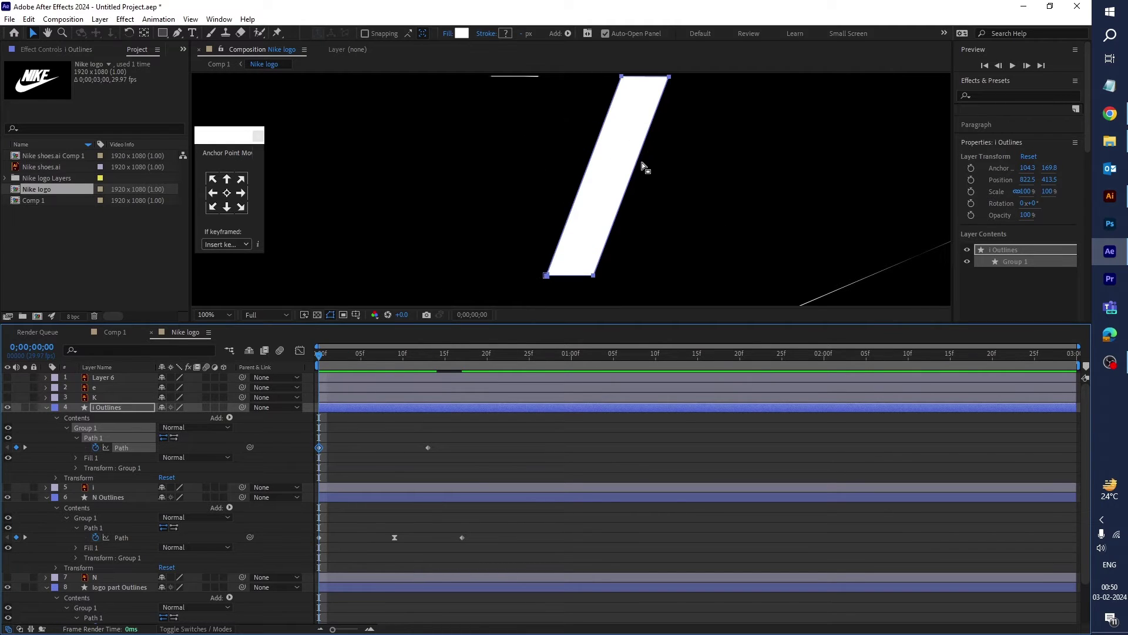
drag(663, 114, 663, 114)
drag(651, 93, 578, 294)
- Apply Easy Ease to both path keyframes of the i Outlines layer
drag(458, 437, 365, 469)
right_click(429, 448)
mouse_move(525, 623)
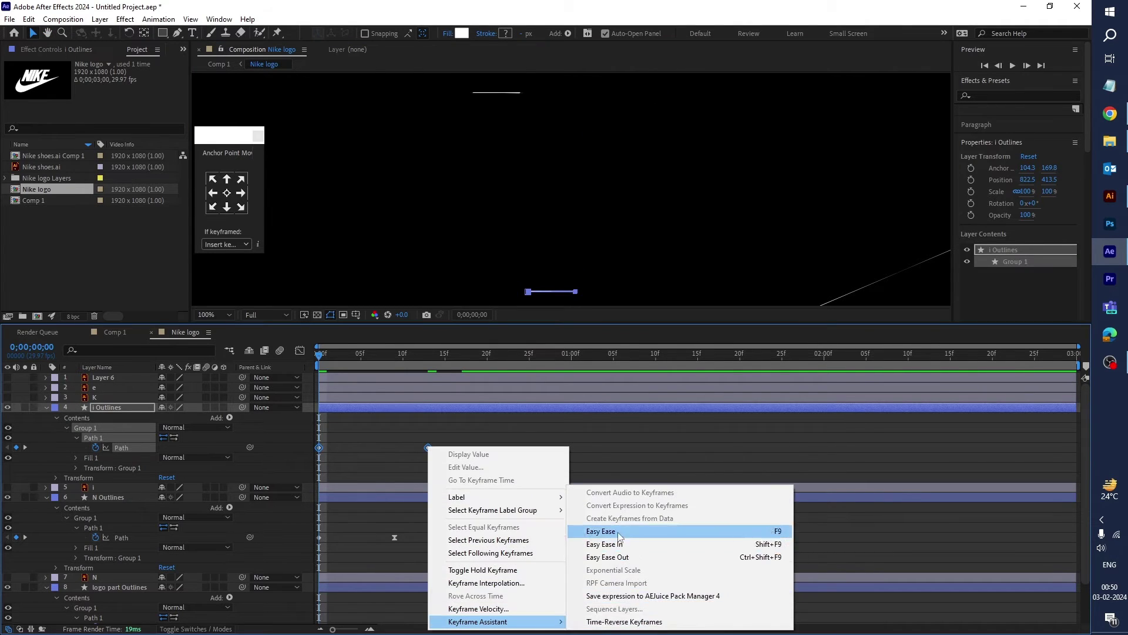
click(594, 529)
- Show the K layer and convert it into a shape layer with Create Shapes from Vector Layer
click(354, 398)
click(219, 315)
click(215, 419)
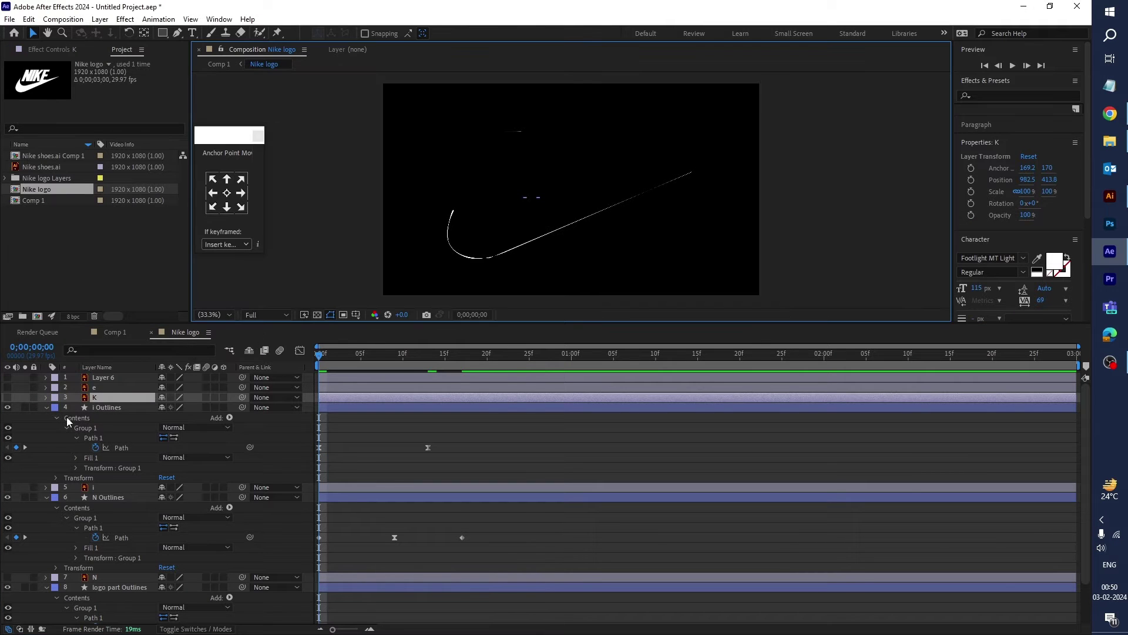
click(7, 397)
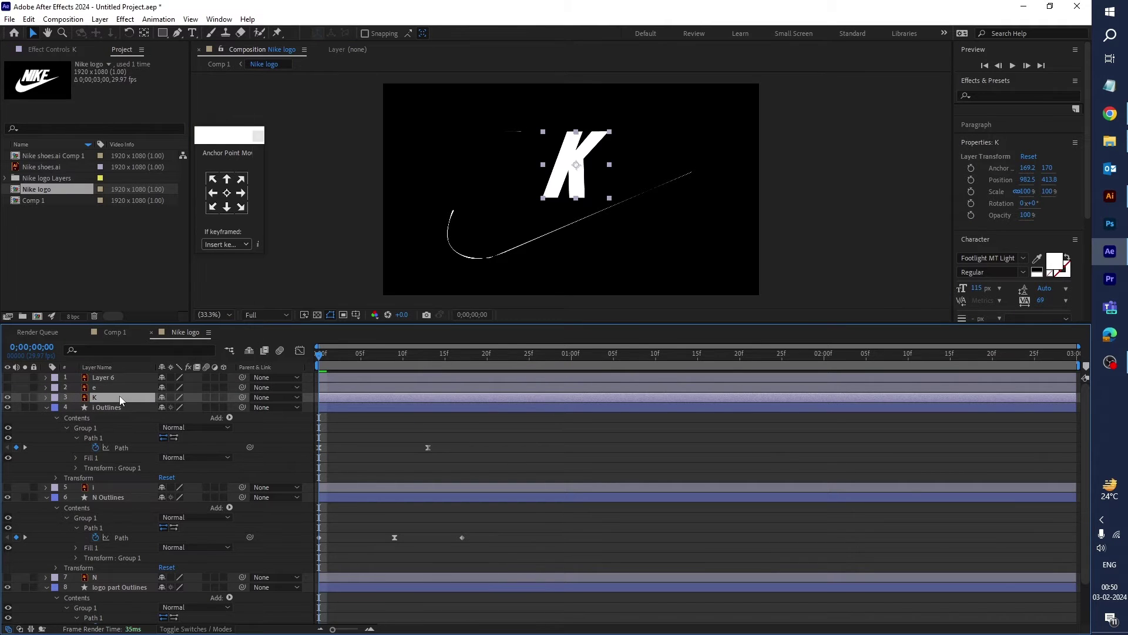
right_click(119, 396)
mouse_move(176, 285)
click(341, 327)
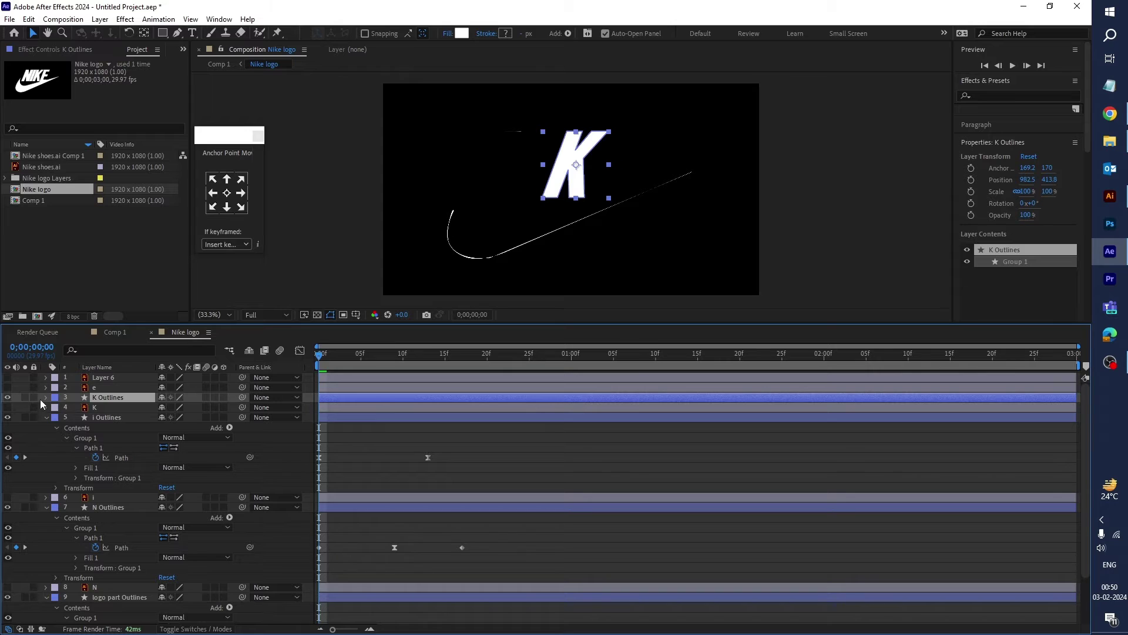
- Reveal the path property of the K Outlines layer and set a path keyframe at frame 0
click(45, 397)
click(56, 407)
click(67, 417)
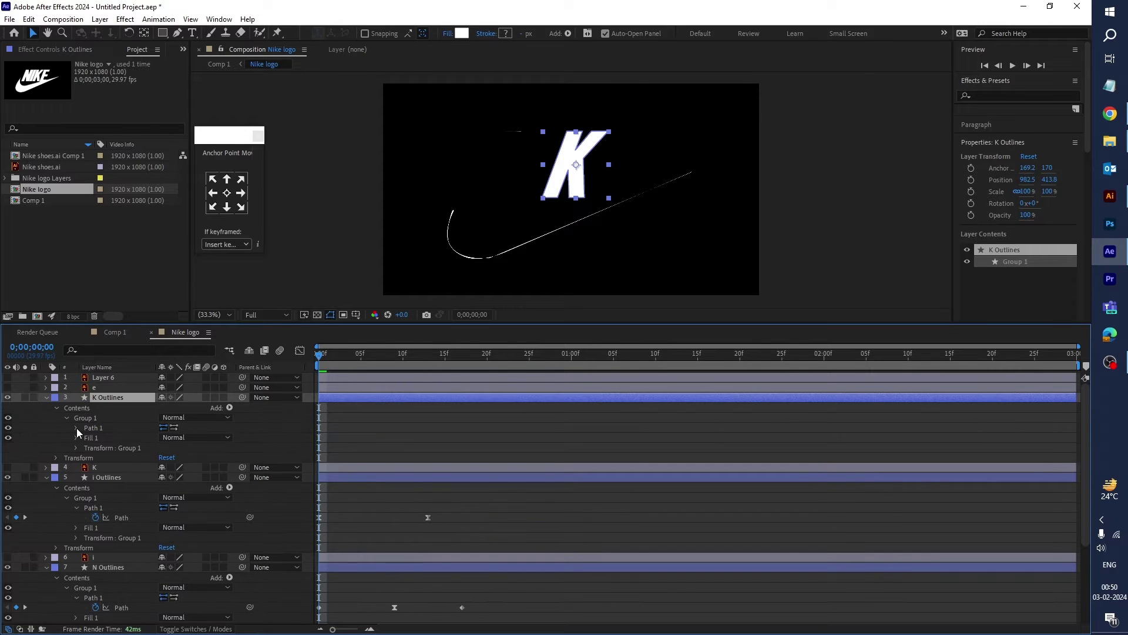
click(76, 427)
click(96, 438)
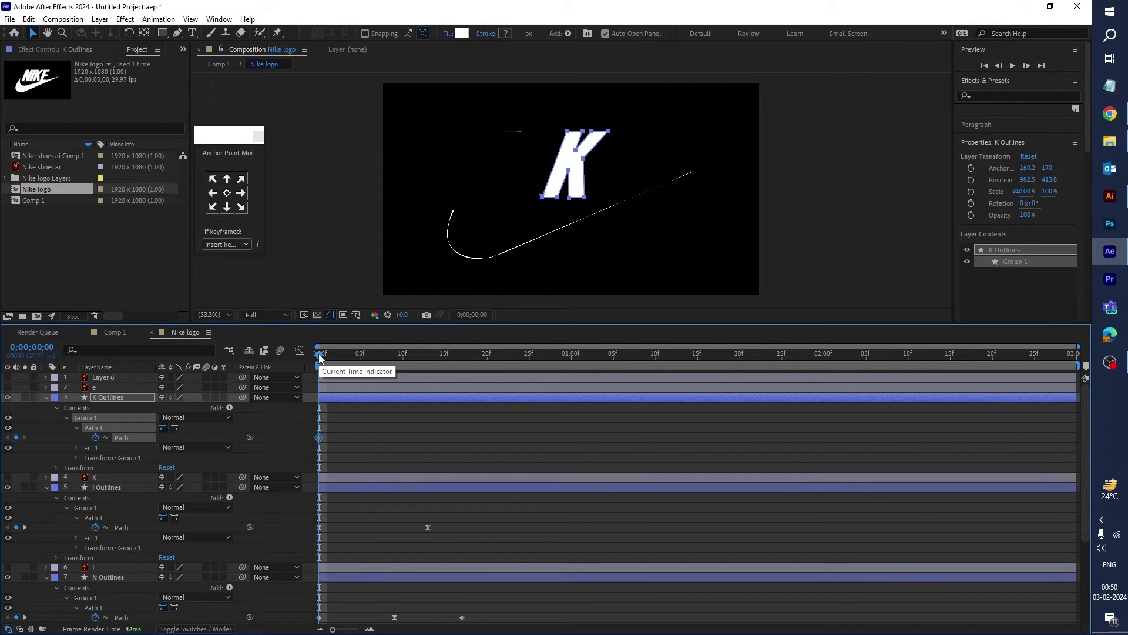
- Add a second K Outlines path keyframe and shift the pair so they sit at frames 9 and 17
drag(320, 354, 395, 354)
click(15, 438)
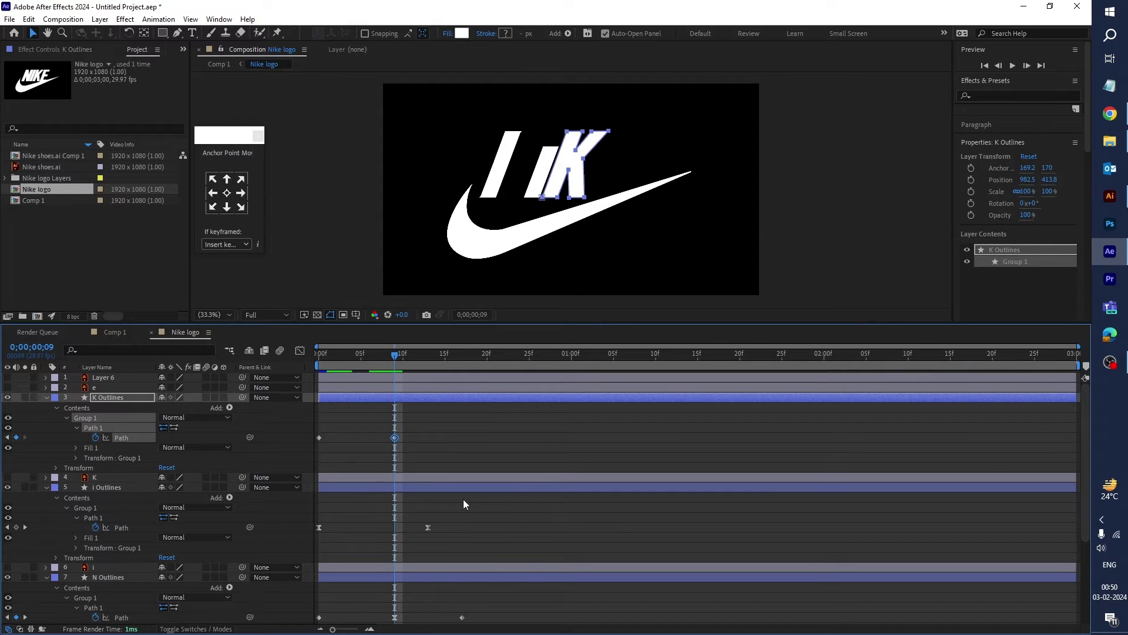
drag(403, 446, 462, 440)
scroll(429, 453, down, 2)
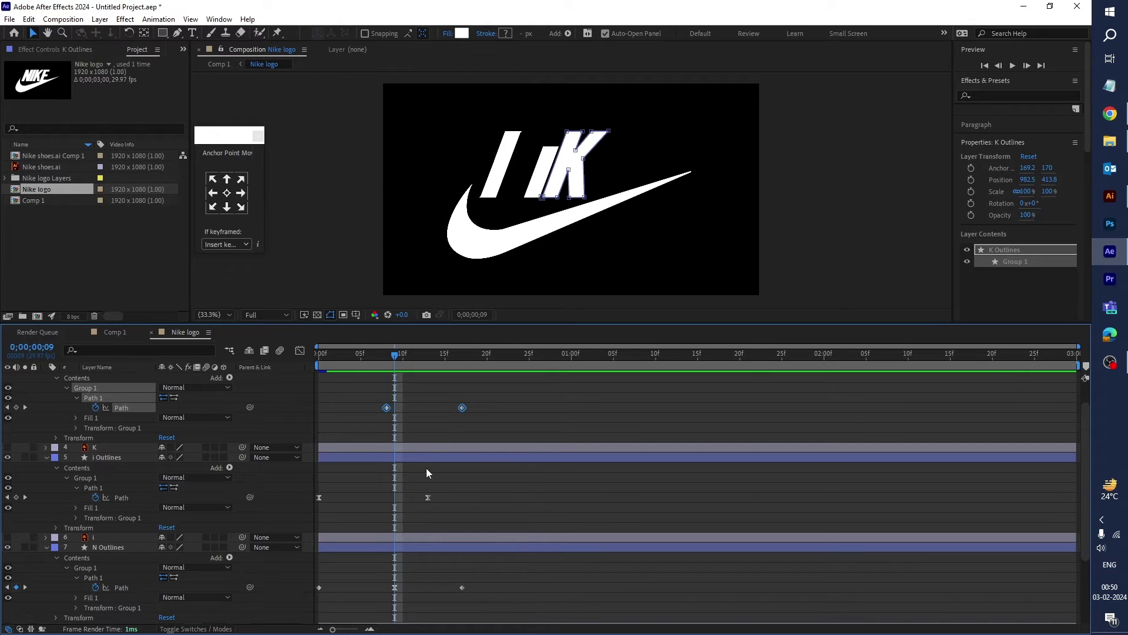
click(461, 353)
click(395, 353)
click(386, 407)
drag(389, 411, 395, 414)
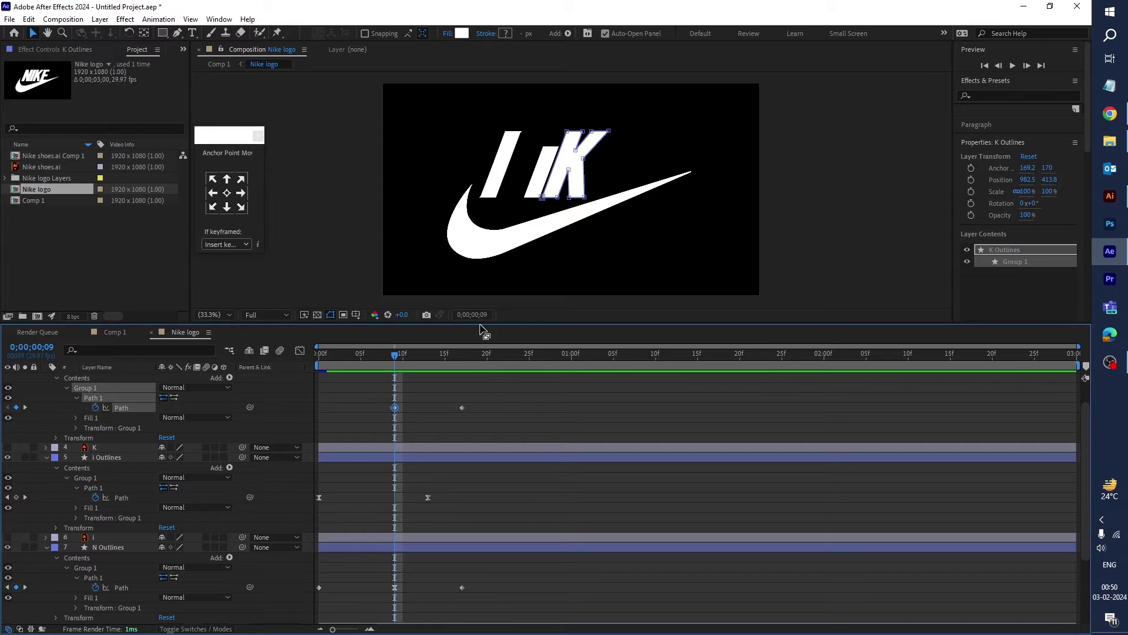
- Reshape the K Outlines path at frame 9 by pulling its arm and leg points in, leaving only the slanted stem bar
drag(480, 330, 481, 396)
scroll(626, 228, up, 3)
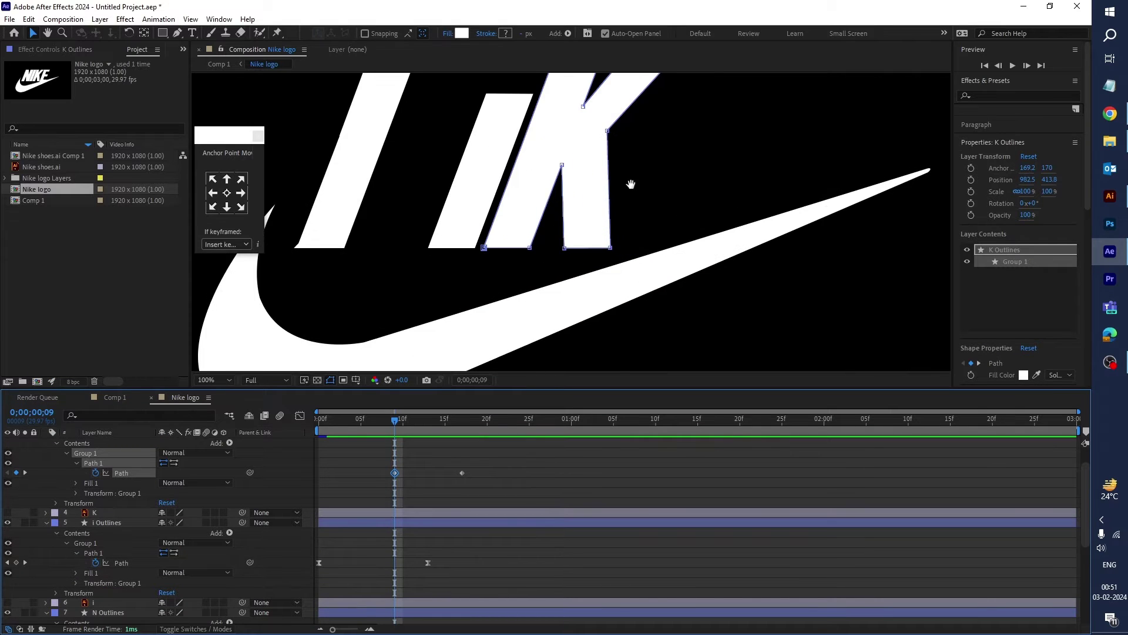
drag(631, 185, 630, 269)
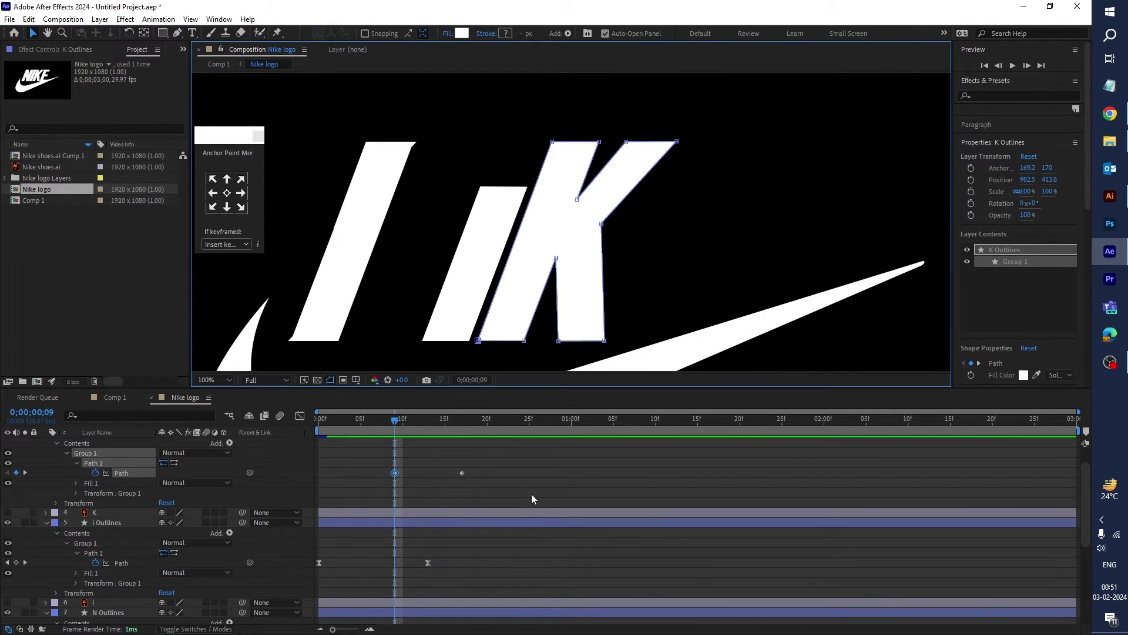
scroll(532, 495, up, 2)
drag(727, 126, 623, 167)
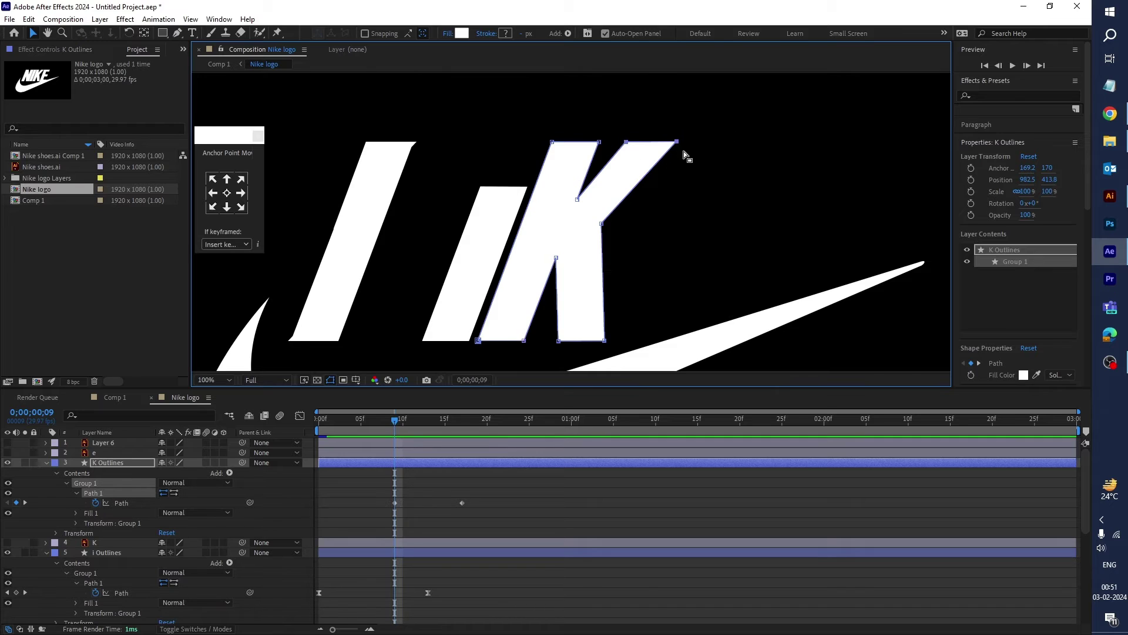
drag(678, 144, 652, 144)
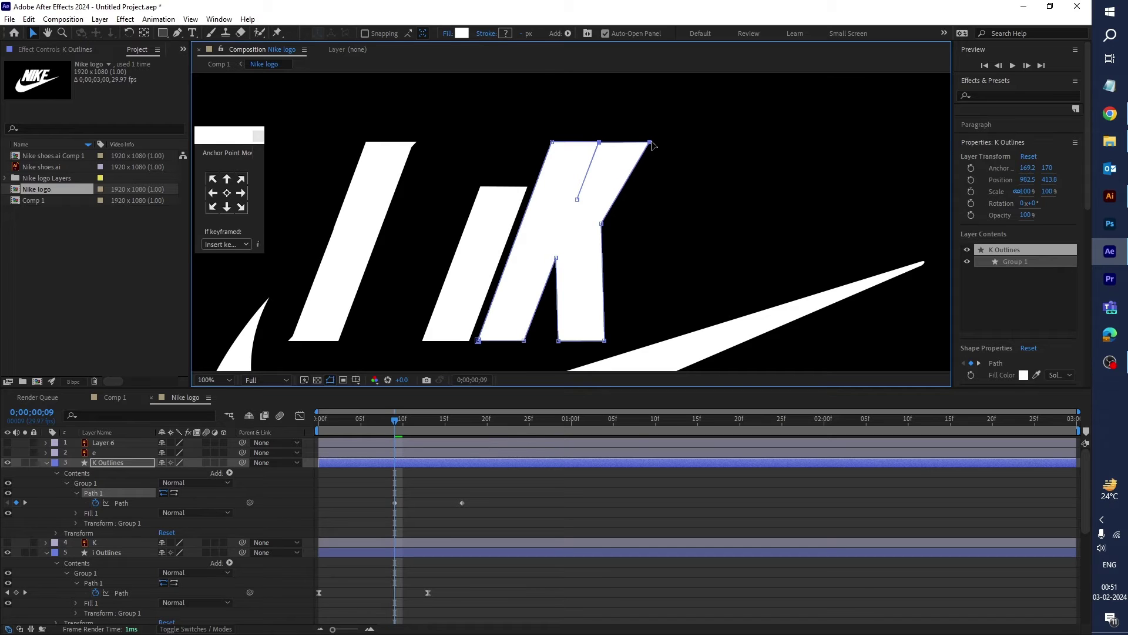
drag(602, 224, 572, 224)
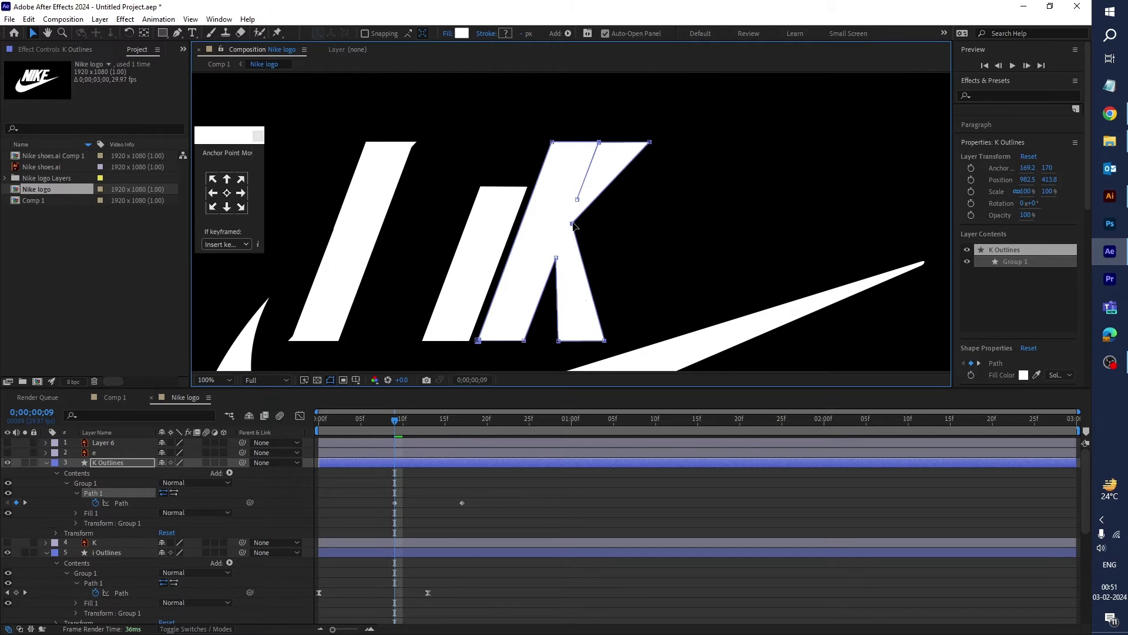
drag(558, 340, 526, 341)
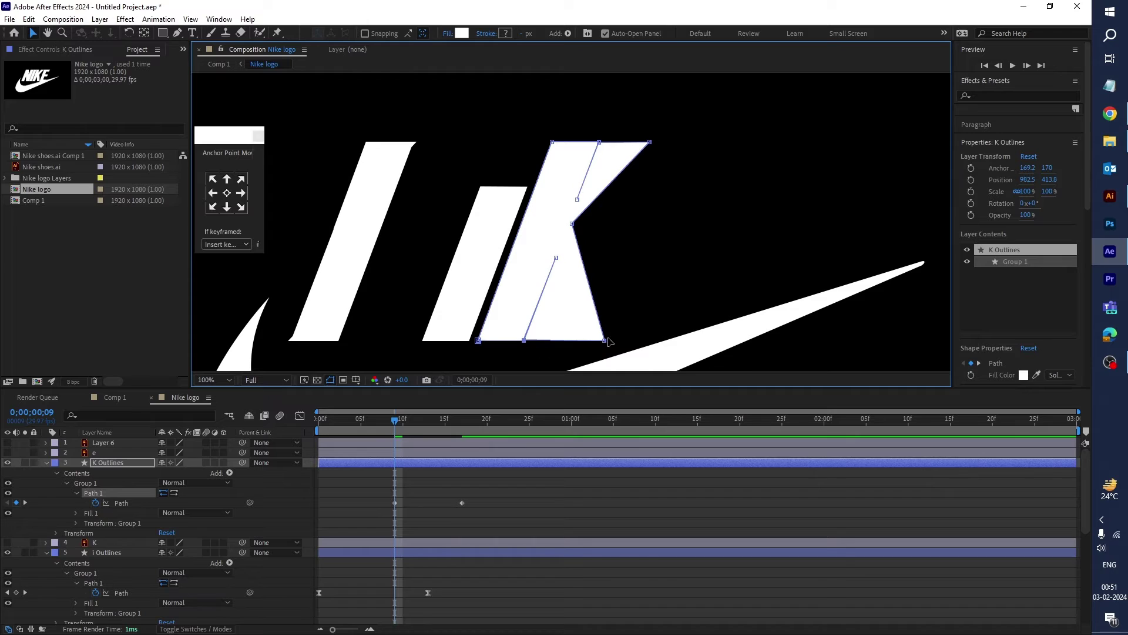
drag(605, 341, 527, 342)
drag(649, 142, 598, 142)
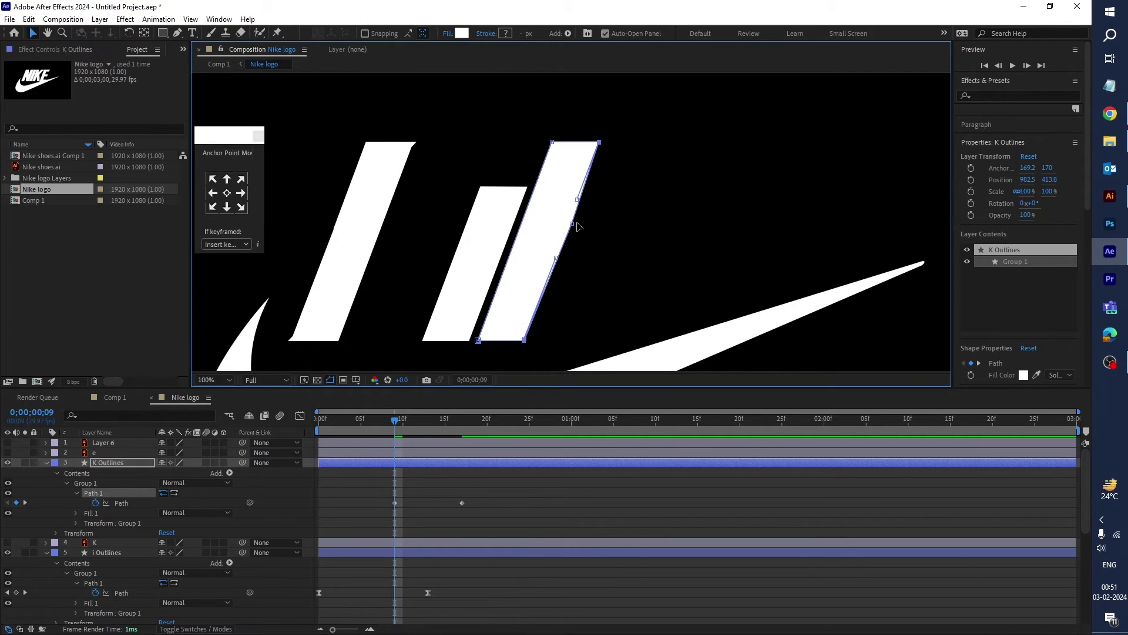
- Add a K Outlines path keyframe at frame 0 and flatten the slanted bar toward its top edge
click(377, 428)
key(Home)
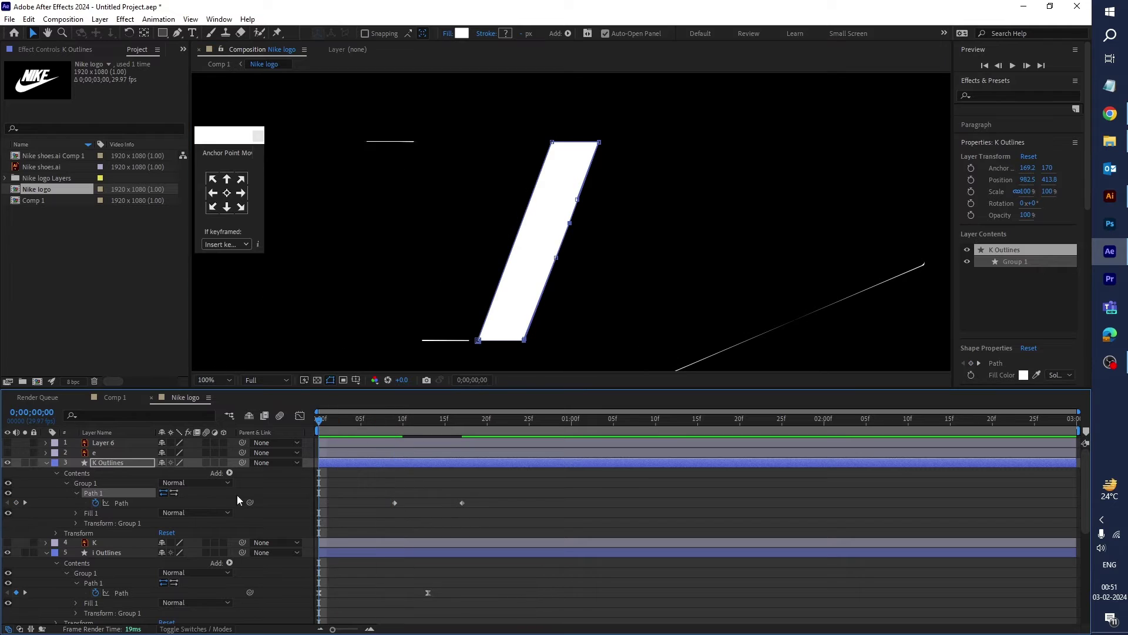
click(17, 503)
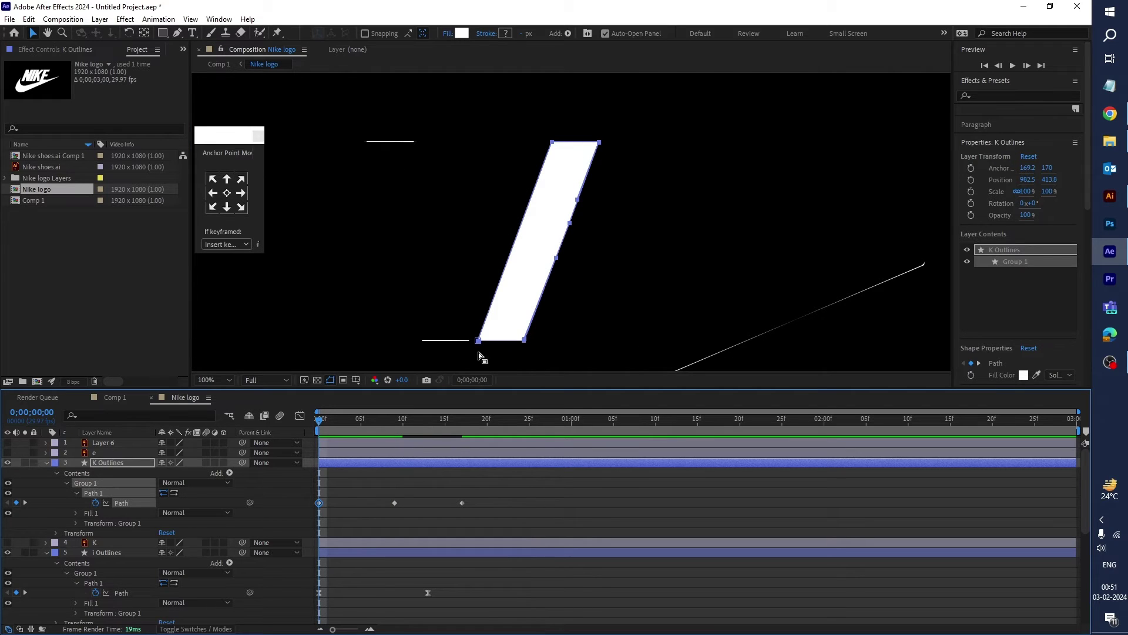
mouse_move(319, 422)
mouse_down()
mouse_move(358, 421)
mouse_move(319, 422)
mouse_up()
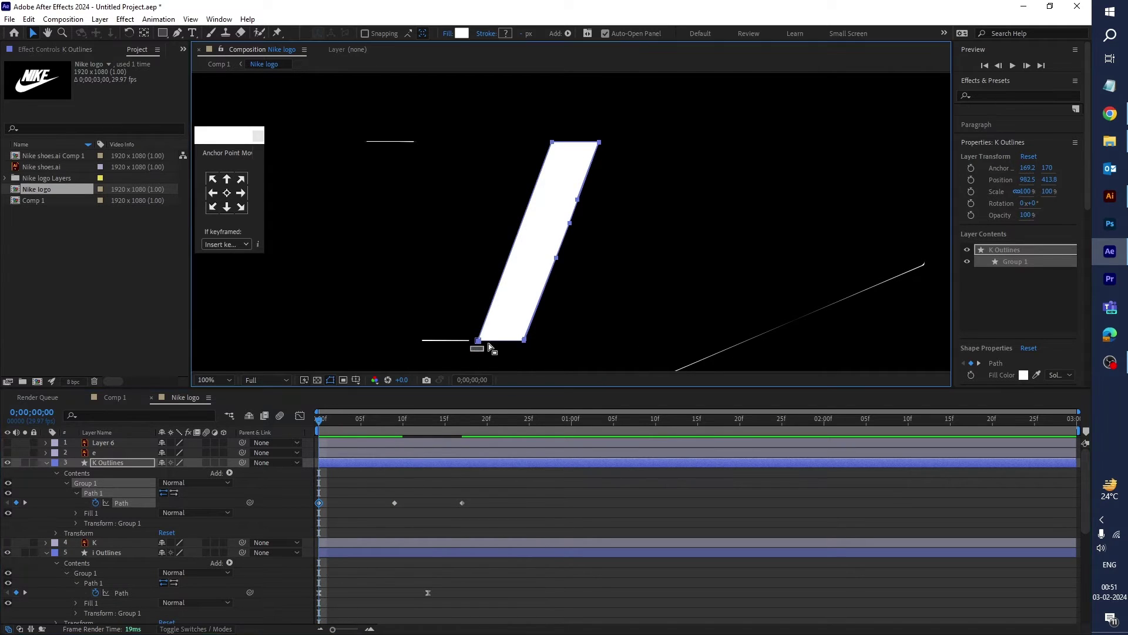
drag(533, 327, 605, 261)
- Align the remaining points of the flattened K path at frame 0 so it collapses into a thin line
key(period)
key(period)
key(h)
key(period)
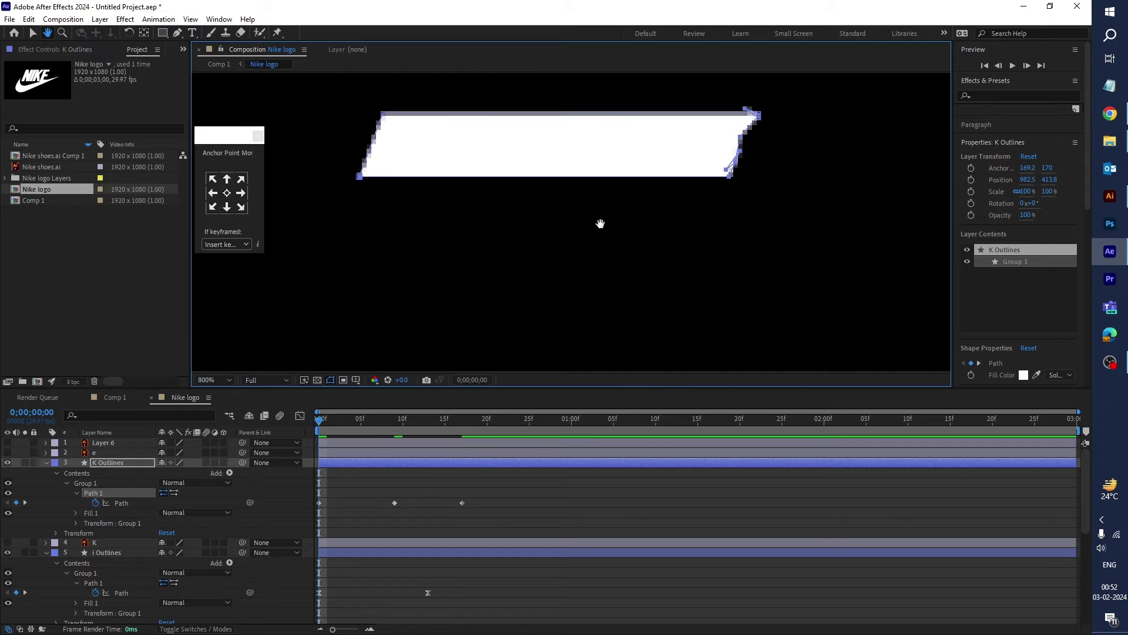
key(v)
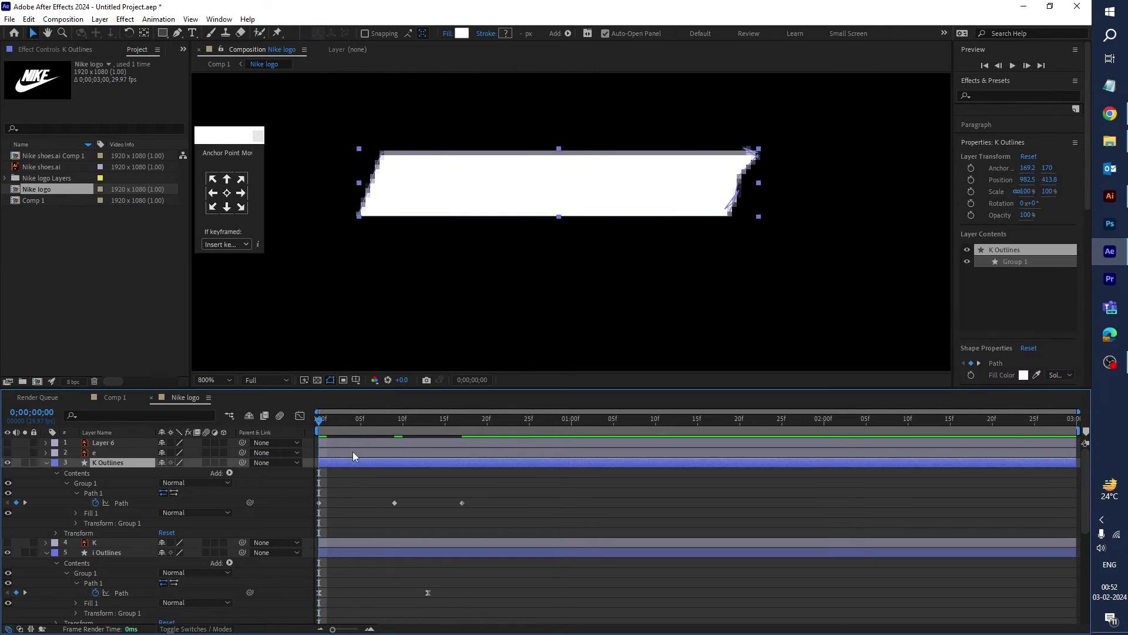
click(319, 503)
click(746, 175)
drag(739, 180, 729, 211)
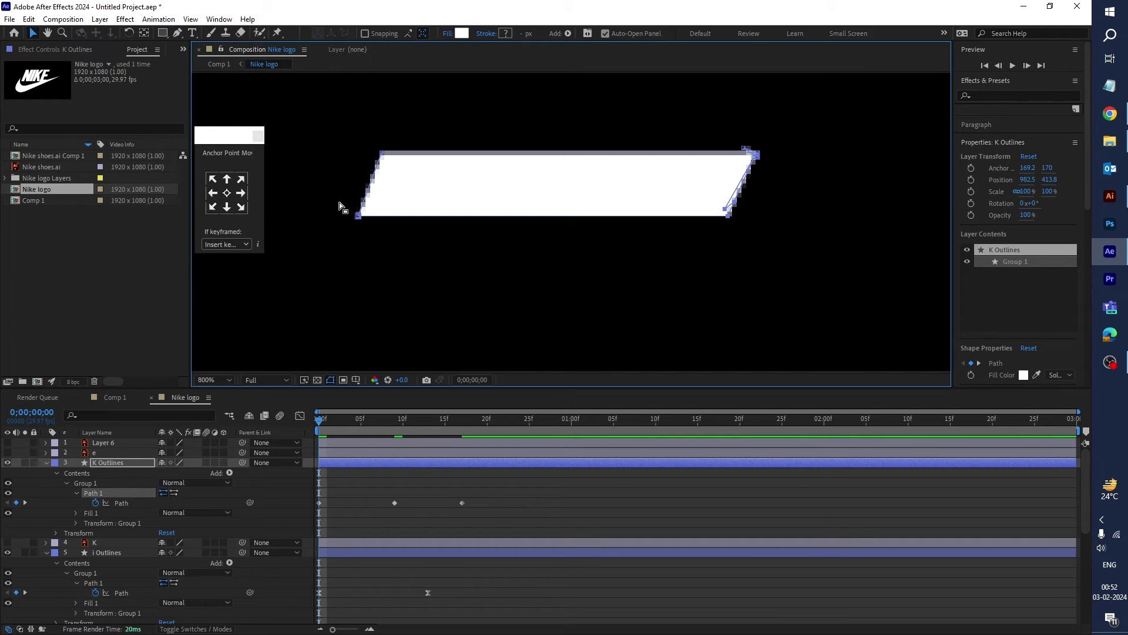
key(ctrl+z)
click(757, 151)
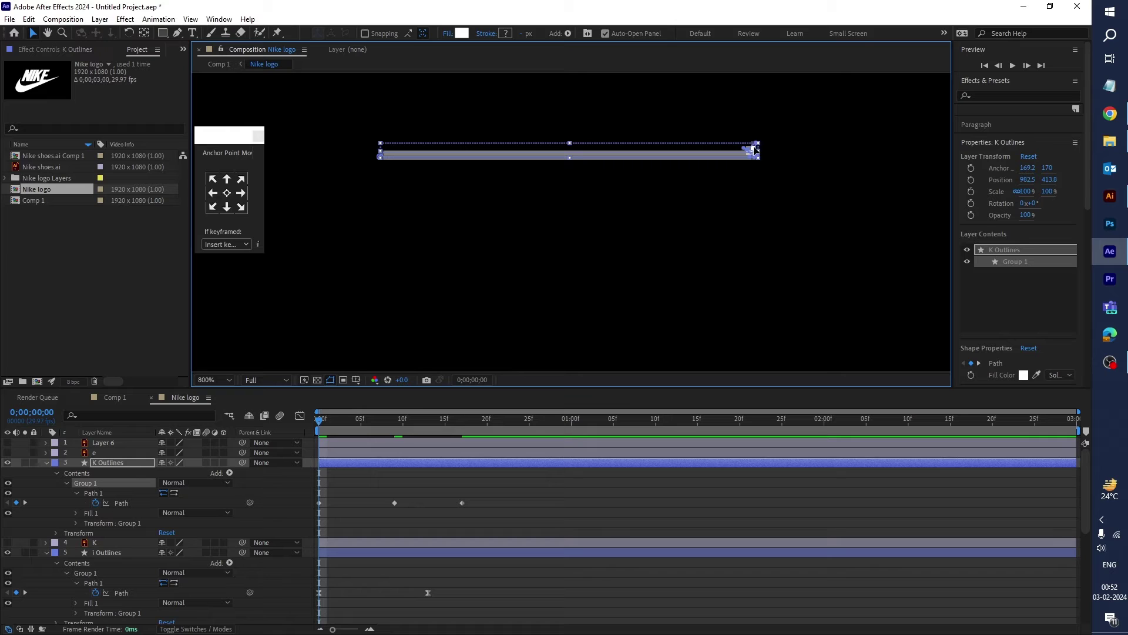
click(758, 146)
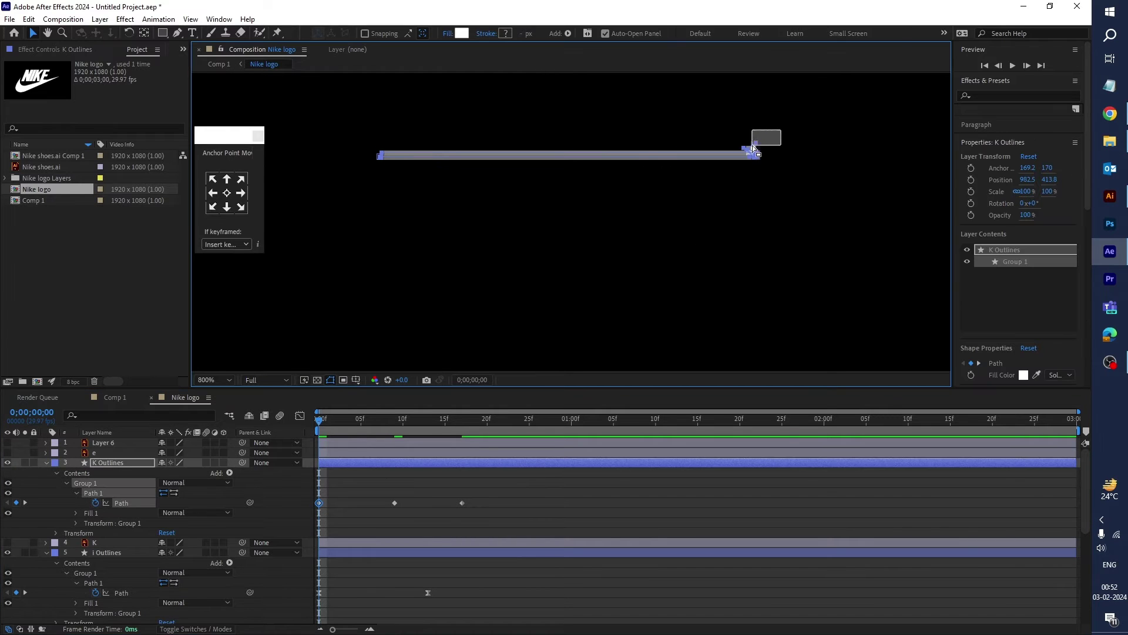
drag(758, 146, 757, 154)
- Show the e layer and convert it into a shape layer with Create Shapes from Vector Layer
click(230, 380)
click(228, 405)
drag(319, 419, 475, 454)
click(475, 452)
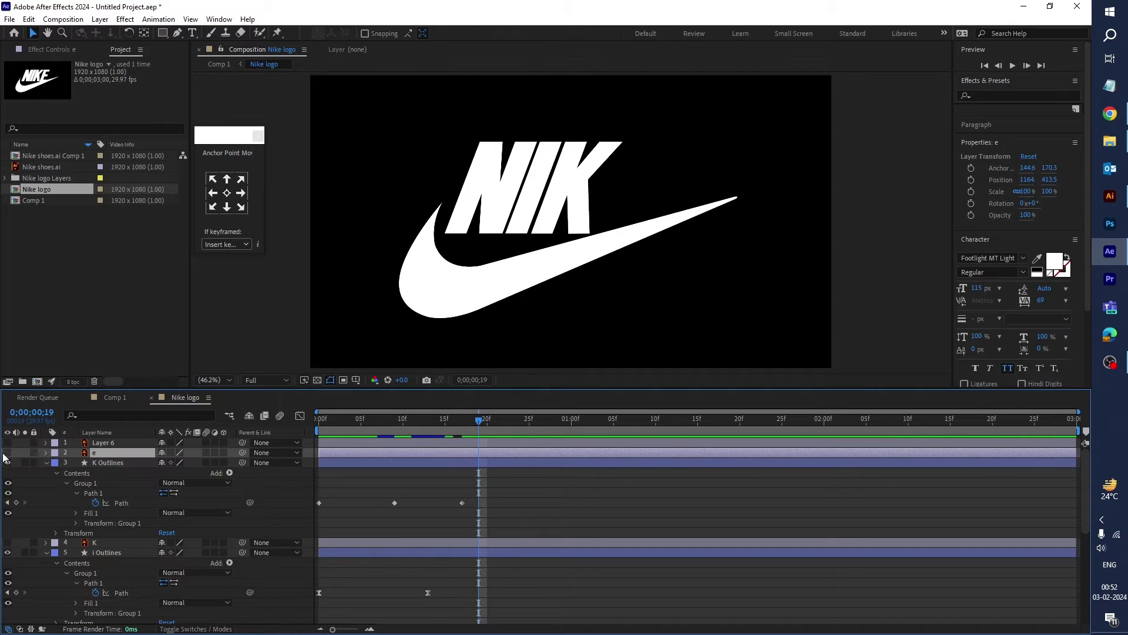
right_click(107, 453)
mouse_move(176, 347)
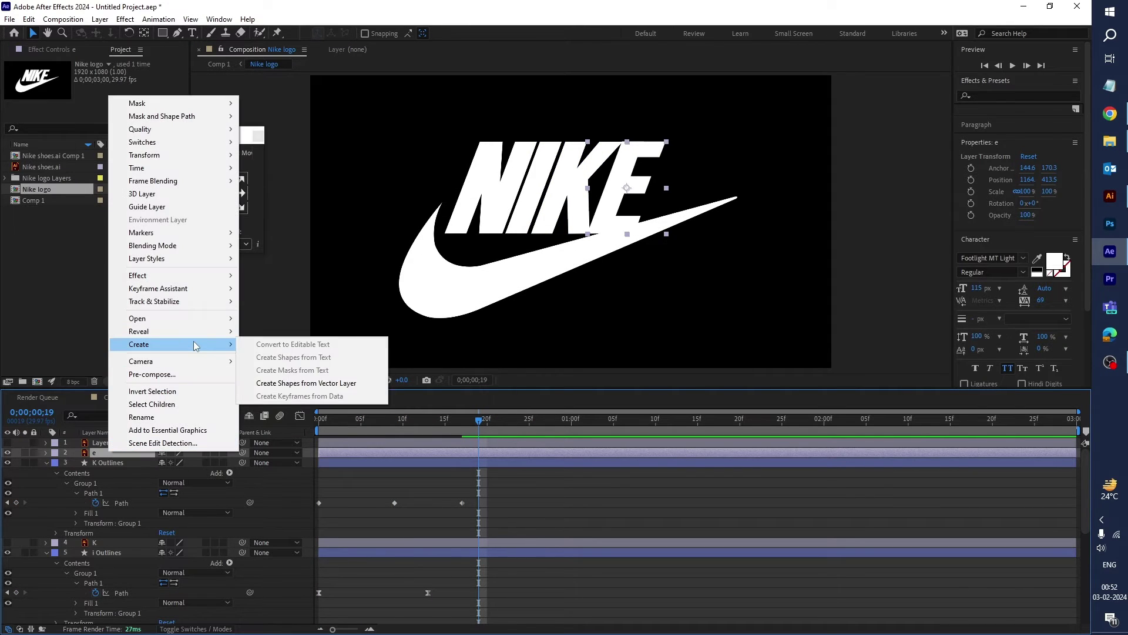
click(264, 385)
- Reveal the path property of the e Outlines layer and set path keyframes at frames 9 and 17
click(46, 452)
click(57, 463)
click(66, 473)
click(76, 483)
drag(479, 420, 401, 451)
click(96, 493)
click(15, 492)
click(394, 492)
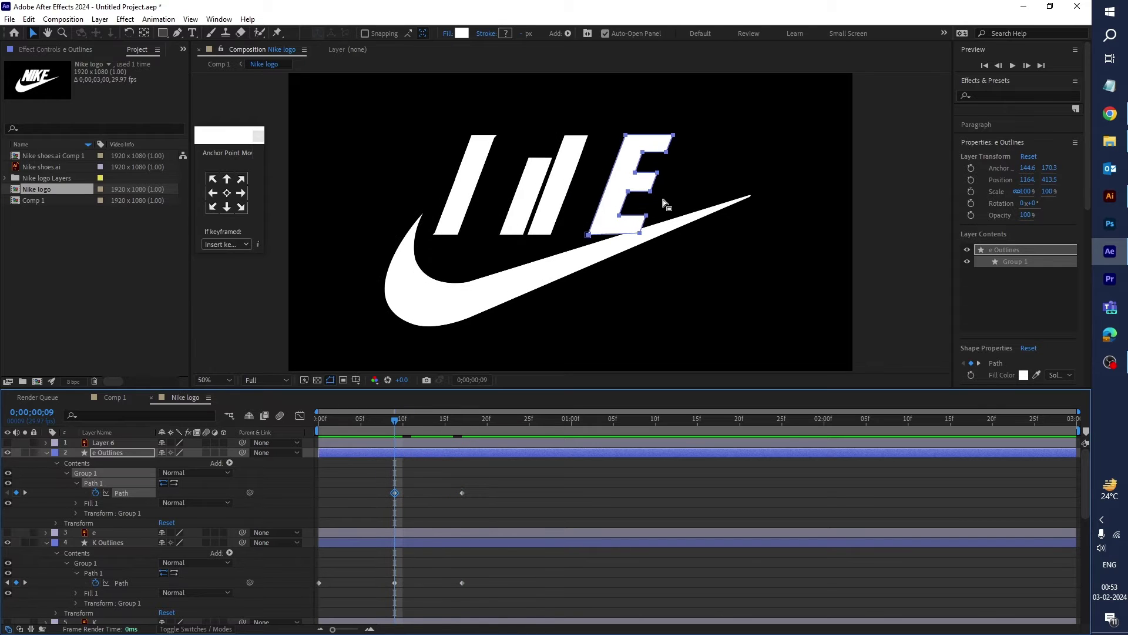
- Reshape the e Outlines path at frame 9 by pulling the three arms into the stem, leaving a clean slanted bar
scroll(663, 199, up, 3)
key(g)
key(space)
drag(752, 156, 685, 261)
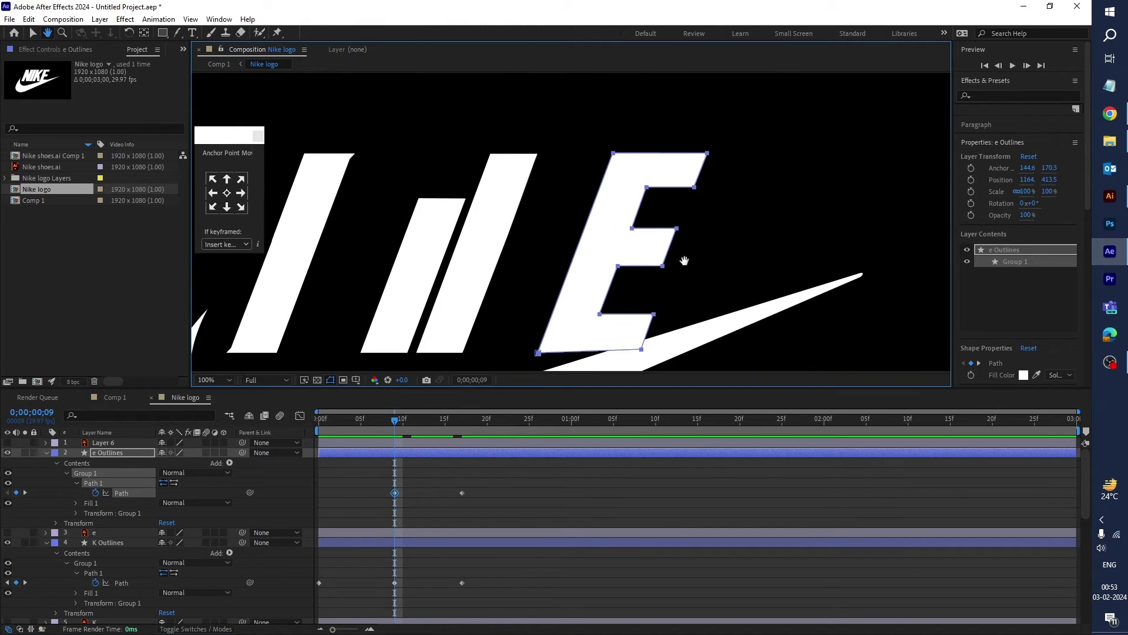
click(699, 205)
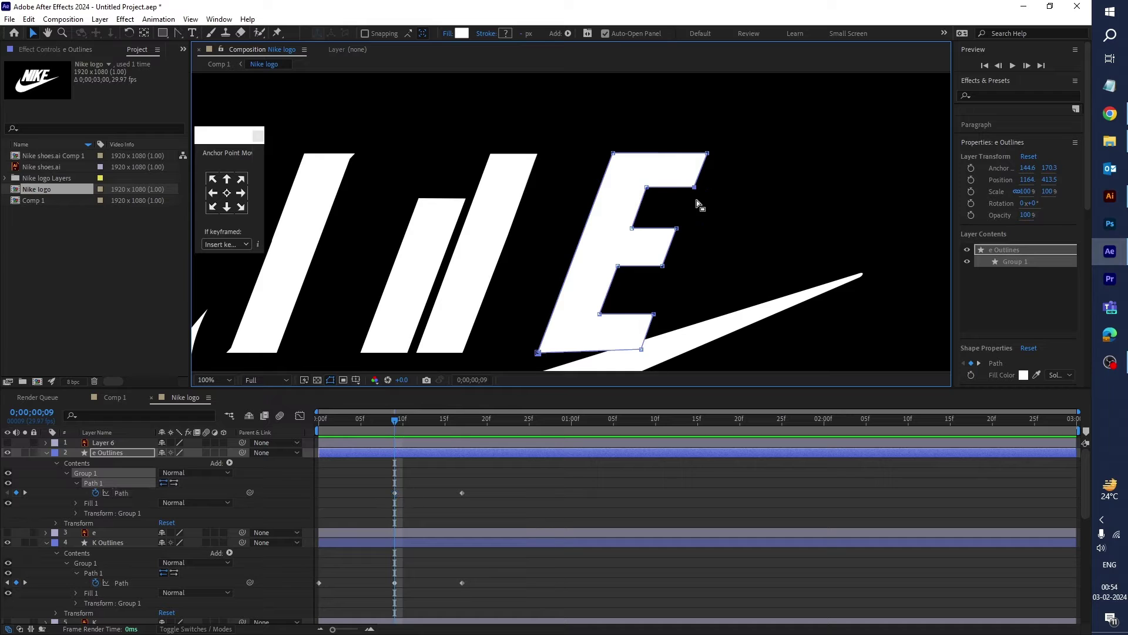
drag(728, 141, 590, 351)
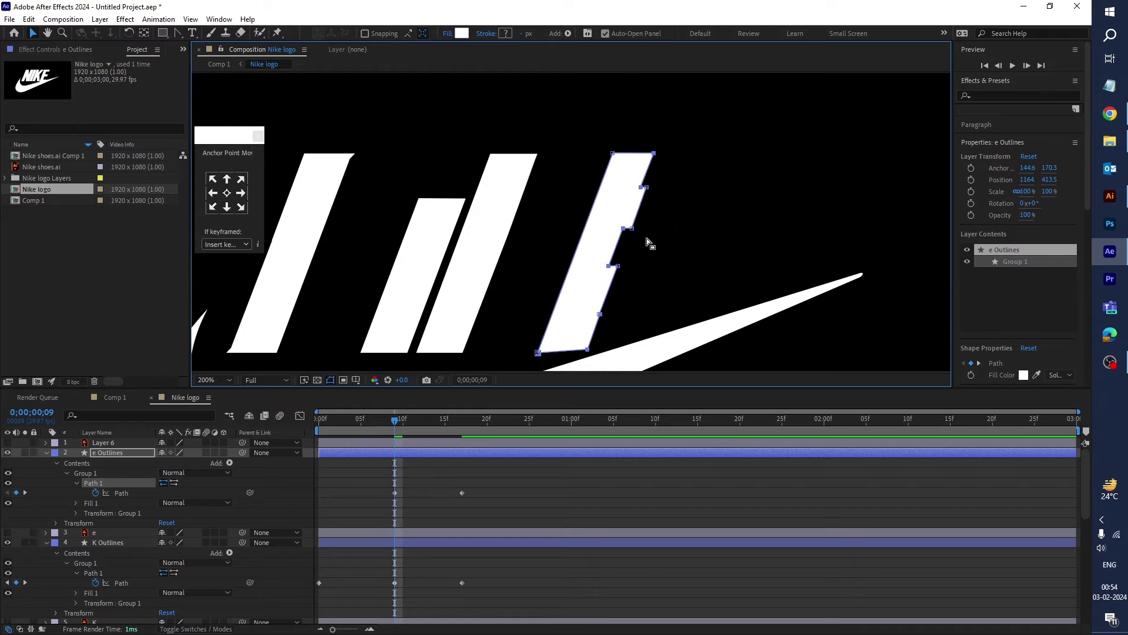
key(period)
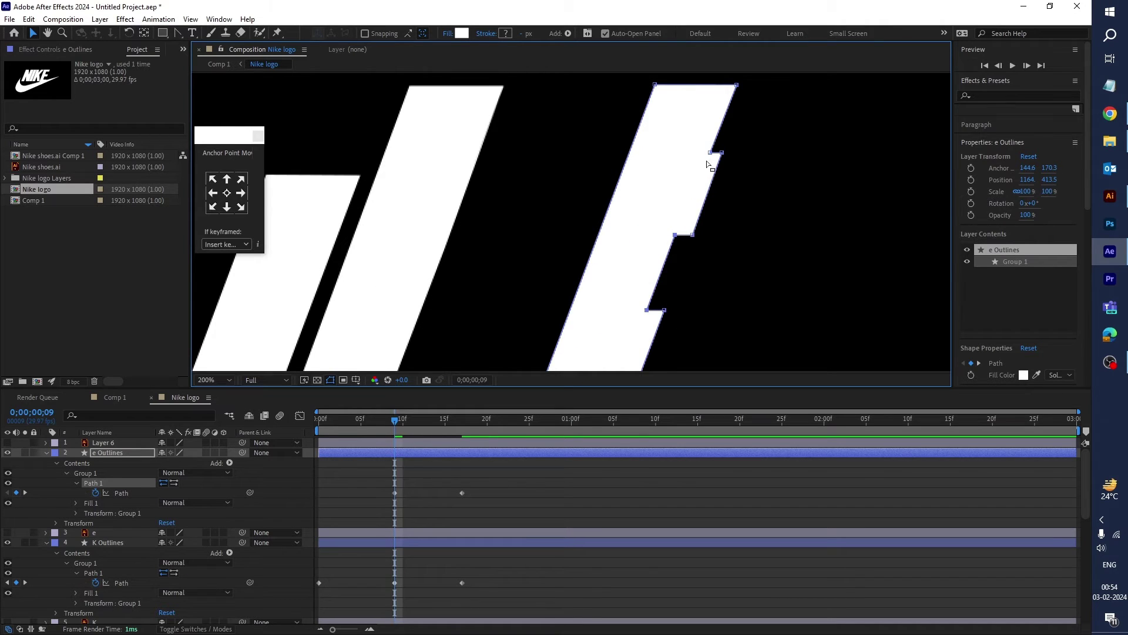
drag(648, 311, 664, 312)
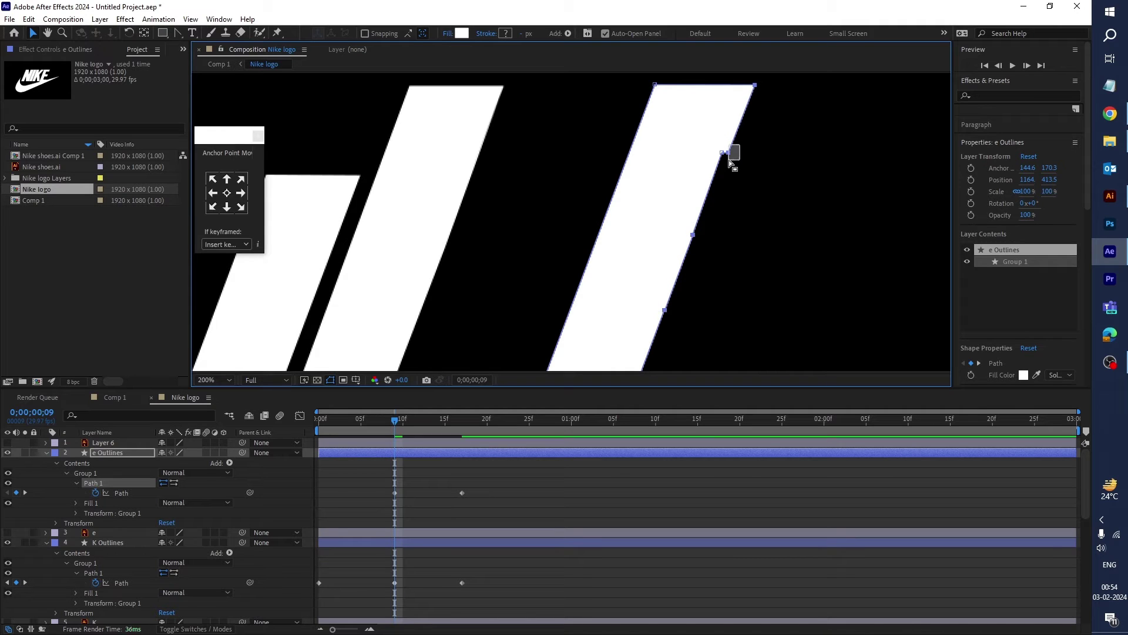
drag(723, 157, 725, 155)
- Add an e Outlines path keyframe at frame 0 and flatten the slanted bar toward its bottom edge
drag(396, 426, 299, 450)
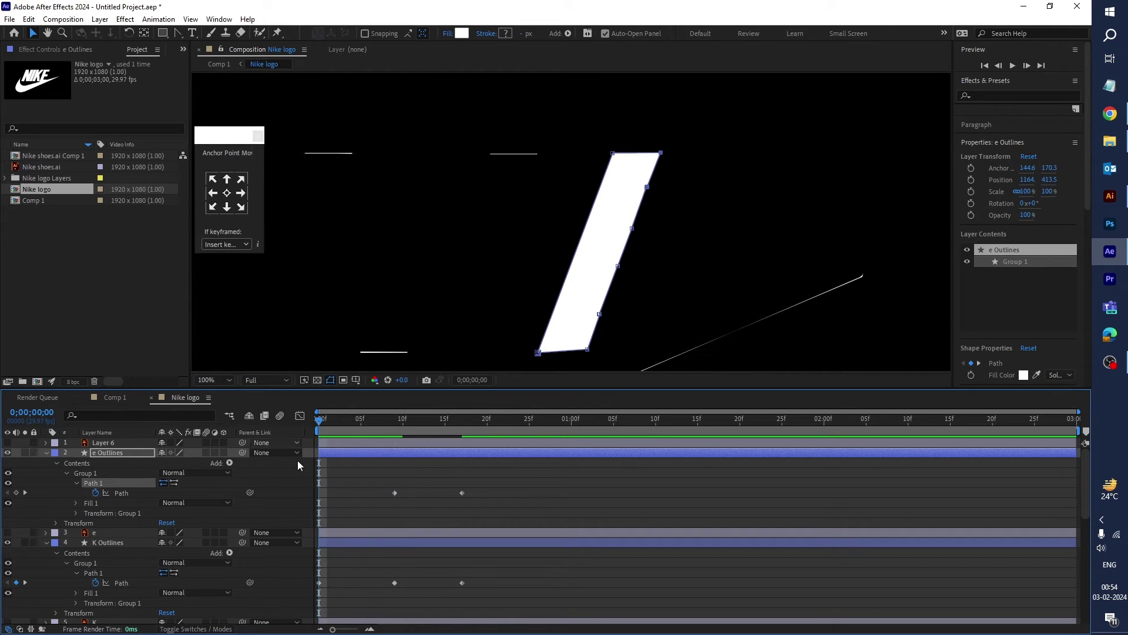
click(16, 493)
drag(602, 128, 590, 349)
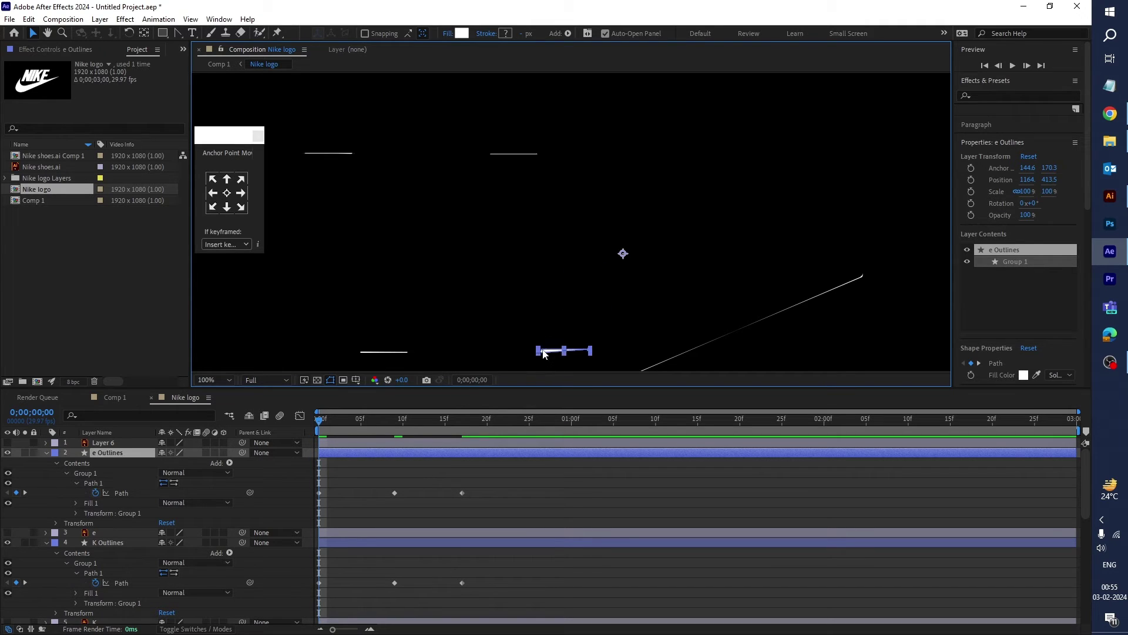
- Move the stray upper-left point of the flattened E path onto its lower-left corner so only a thin line remains
key(period)
key(h)
drag(577, 334, 593, 179)
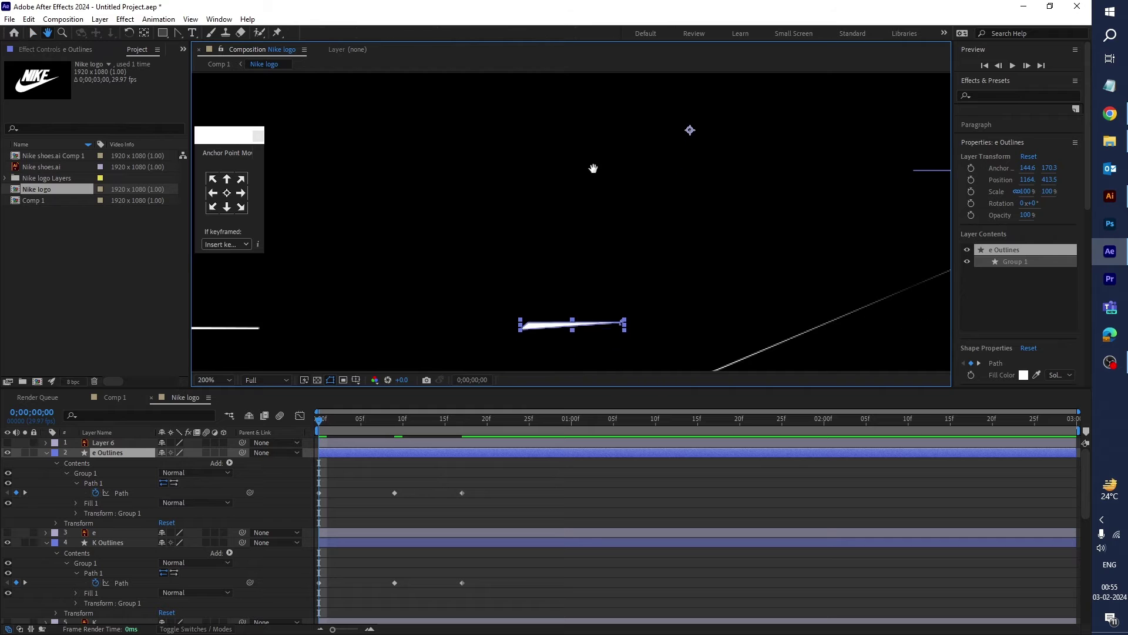
key(g)
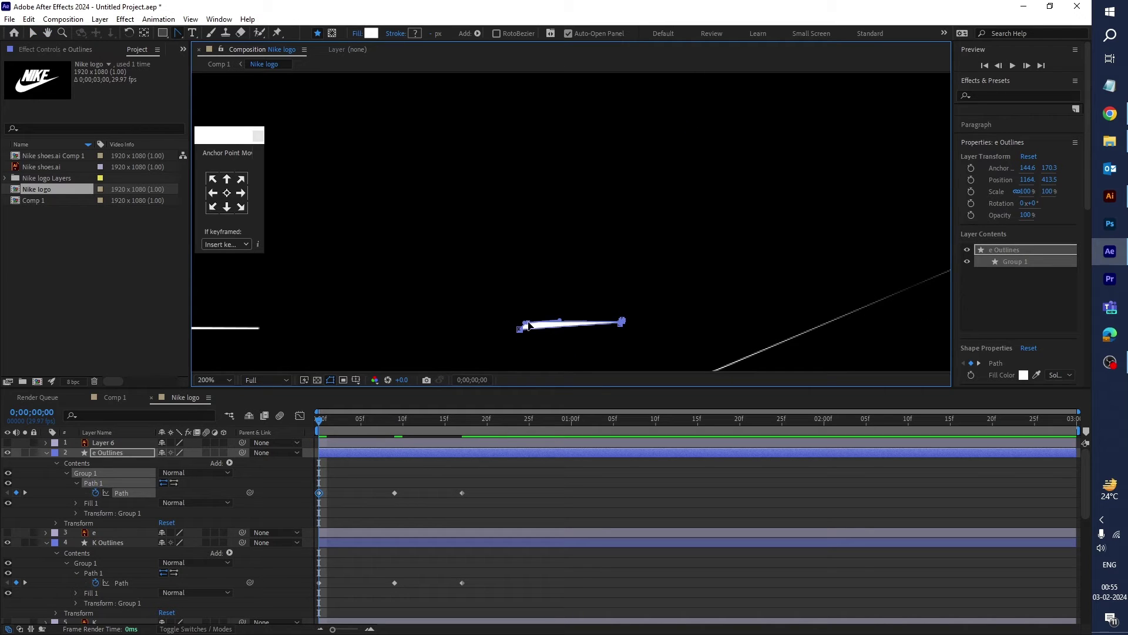
key(v)
click(527, 324)
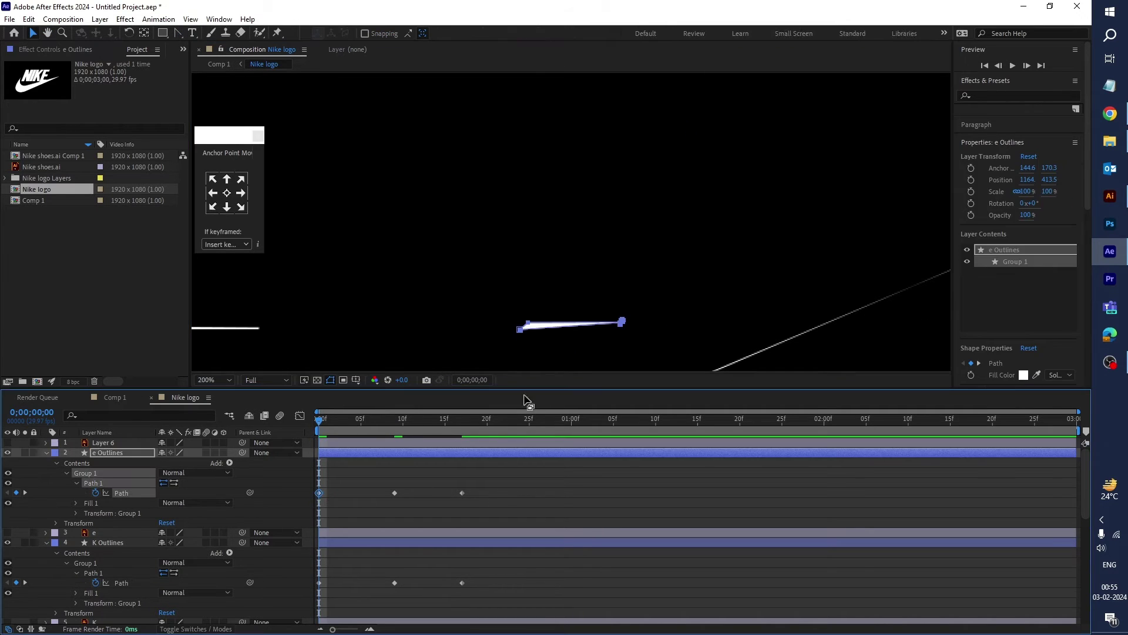
click(529, 322)
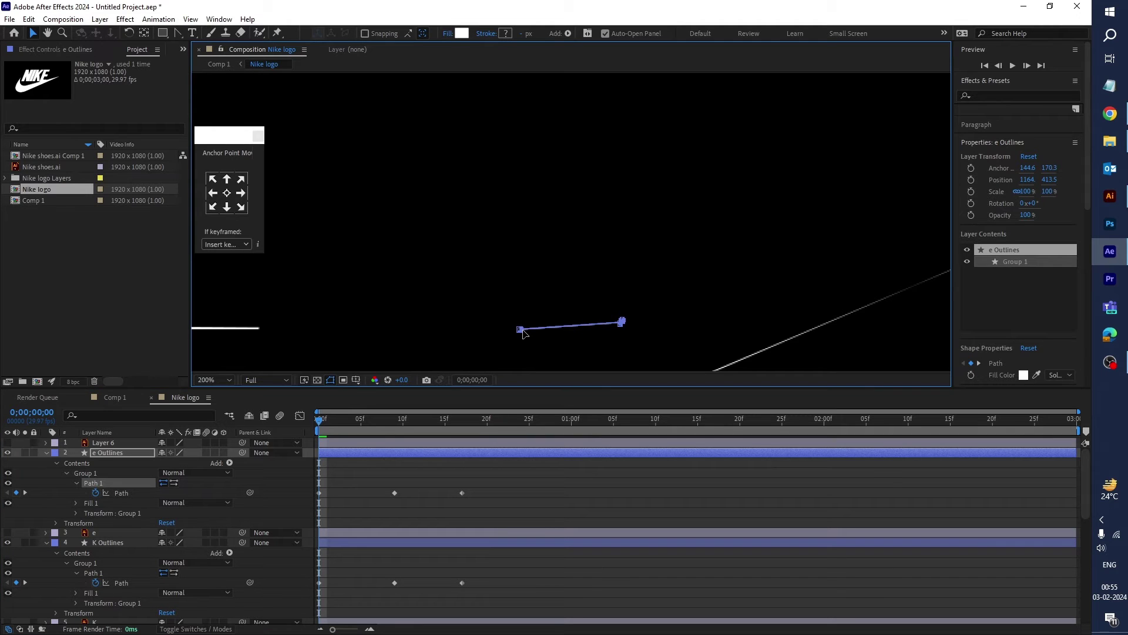
scroll(576, 280, down, 6)
- Fit the whole composition in view and play back the Nike logo animation to check the letter growth
click(210, 379)
click(217, 406)
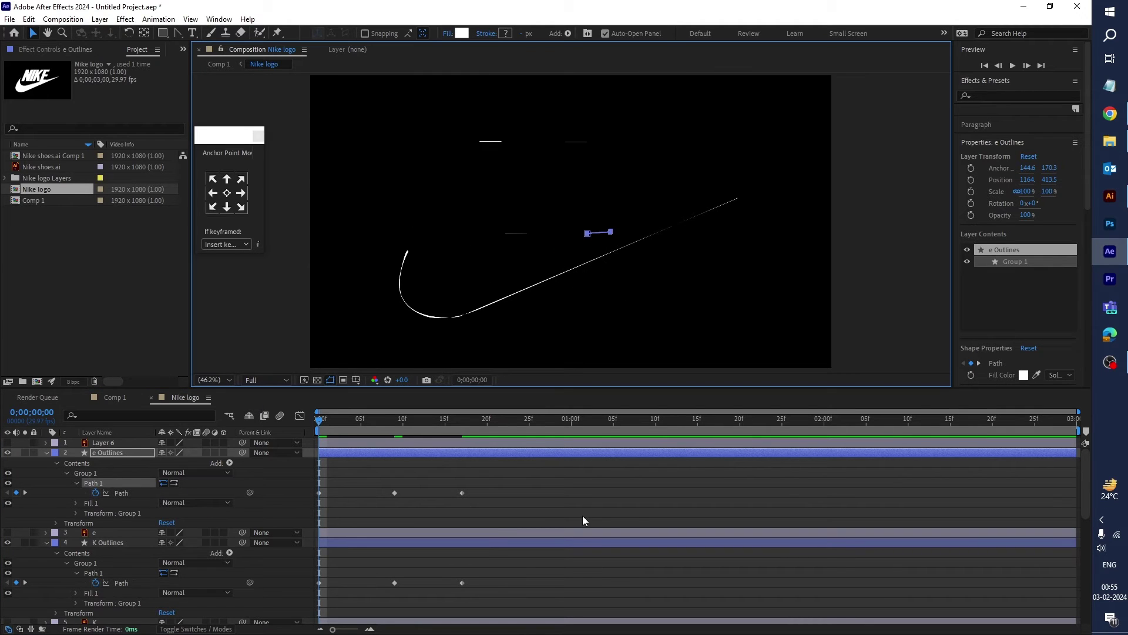
key(space)
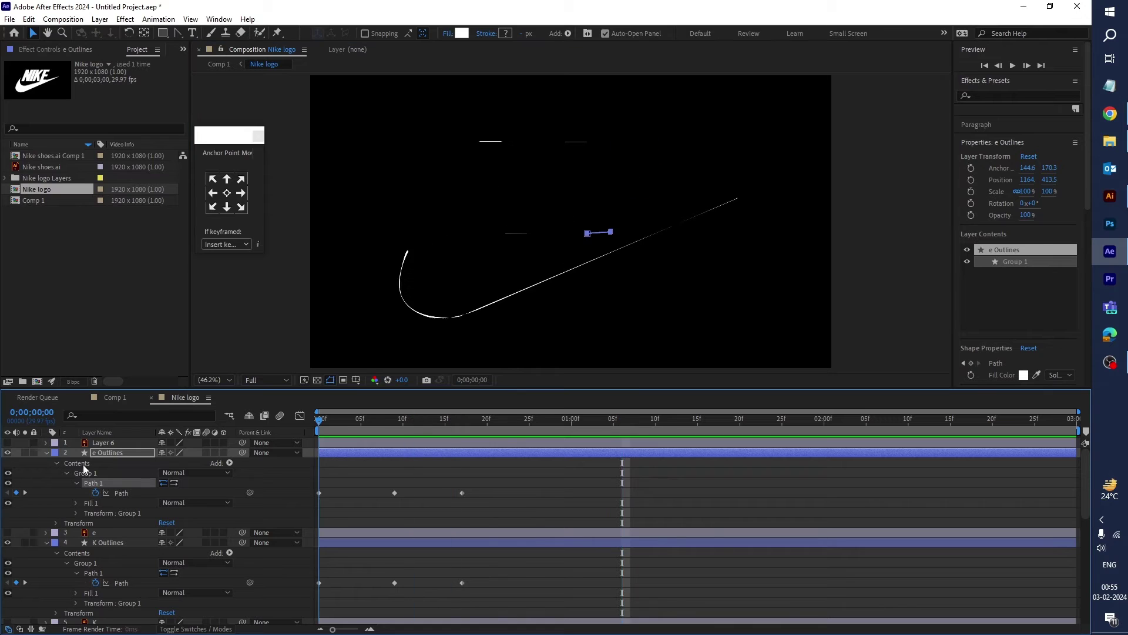
key(space)
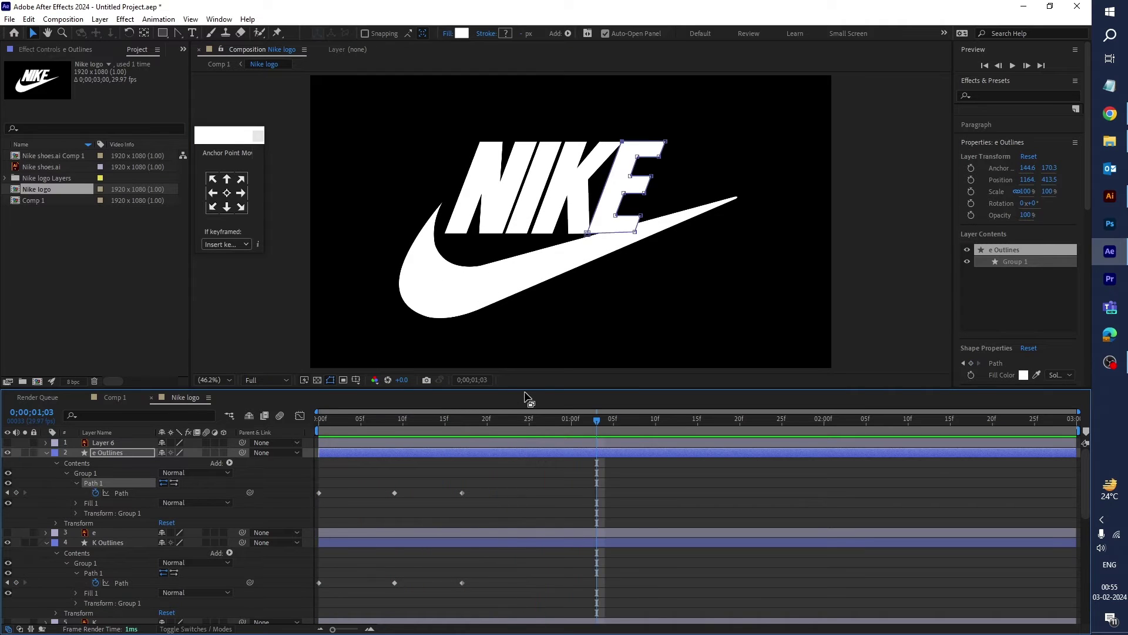
key(space)
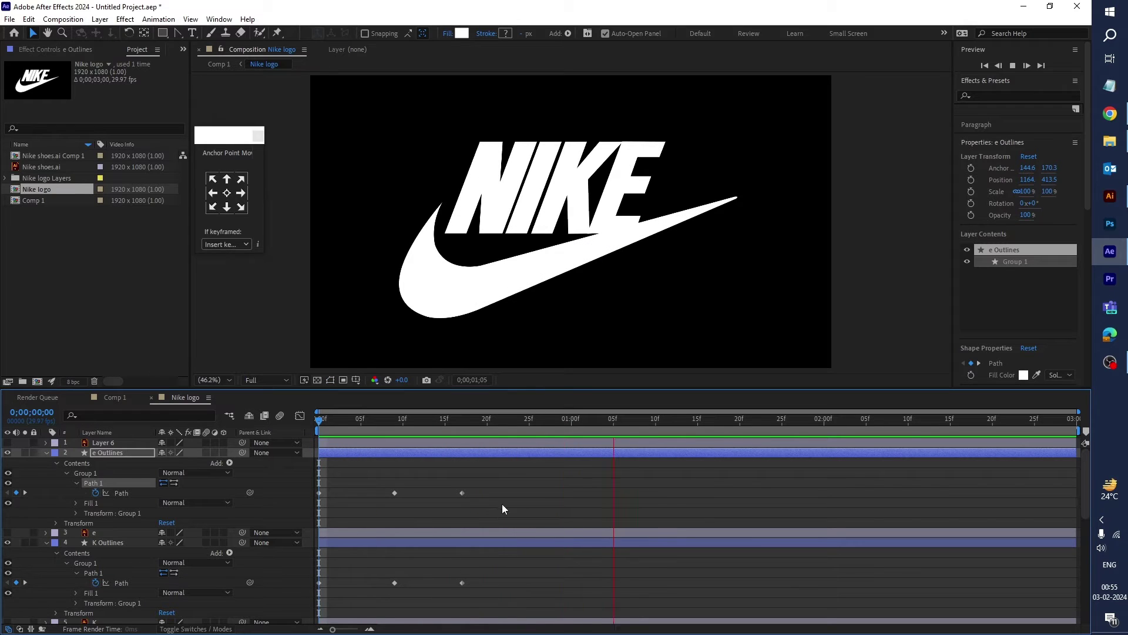
key(space)
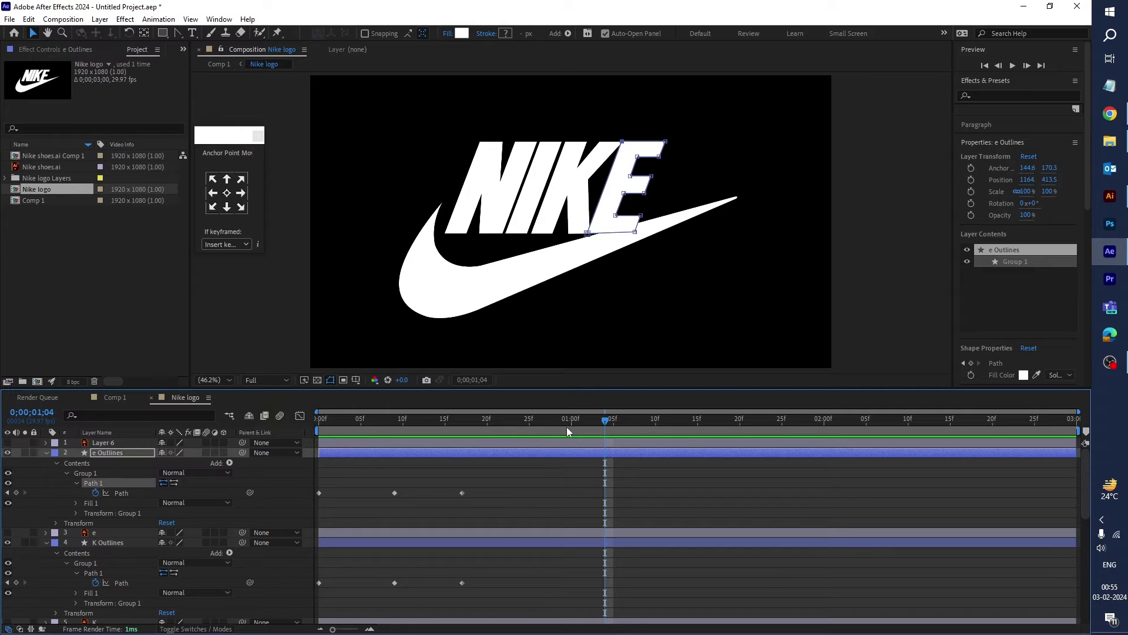
- Give the timeline more room and play back the Nike logo animation from the start twice
drag(576, 390, 529, 333)
key(Home)
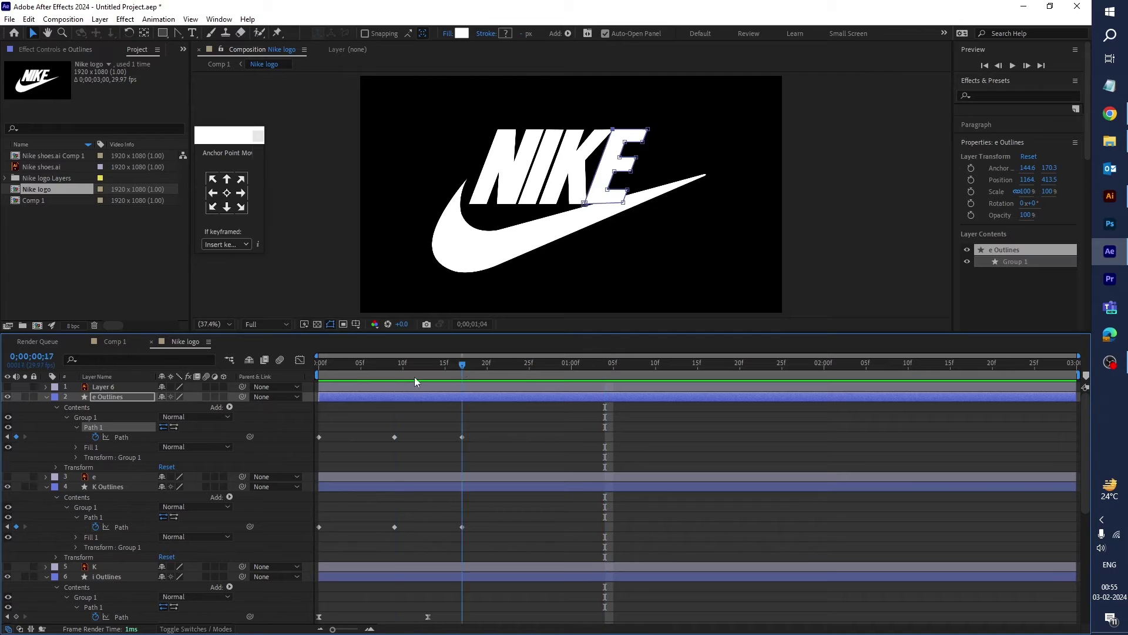
key(space)
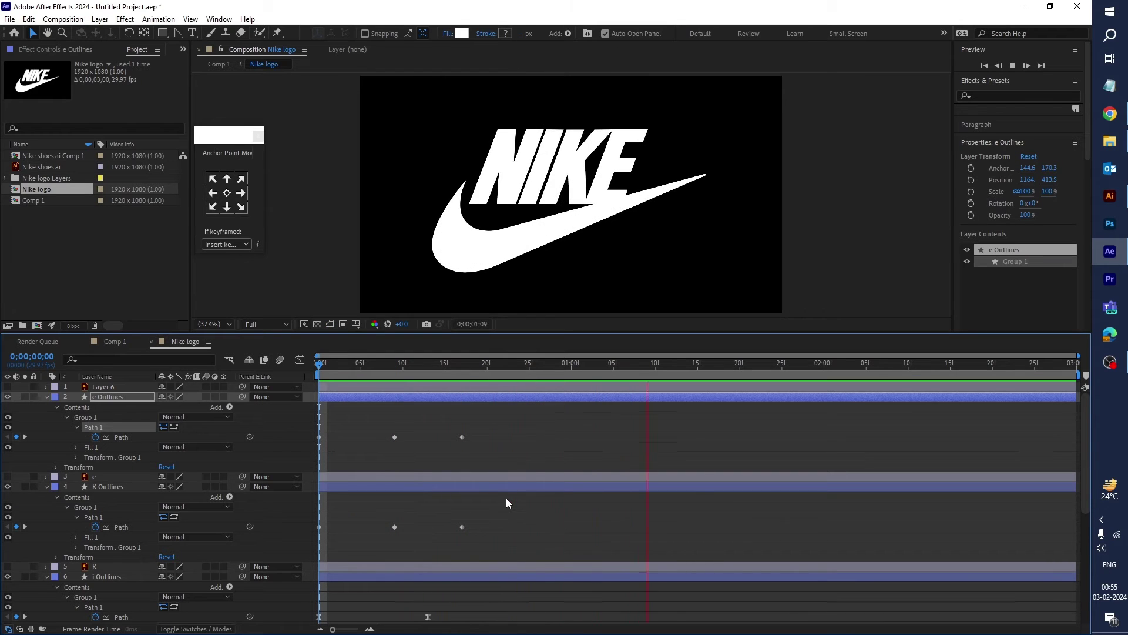
key(space)
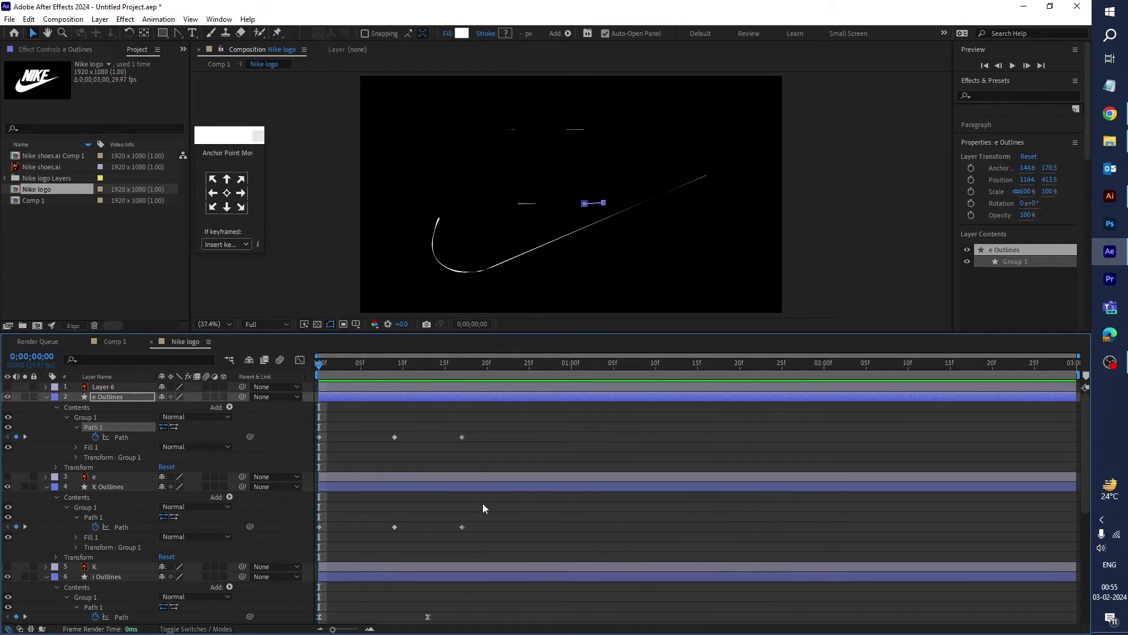
key(space)
key(space)
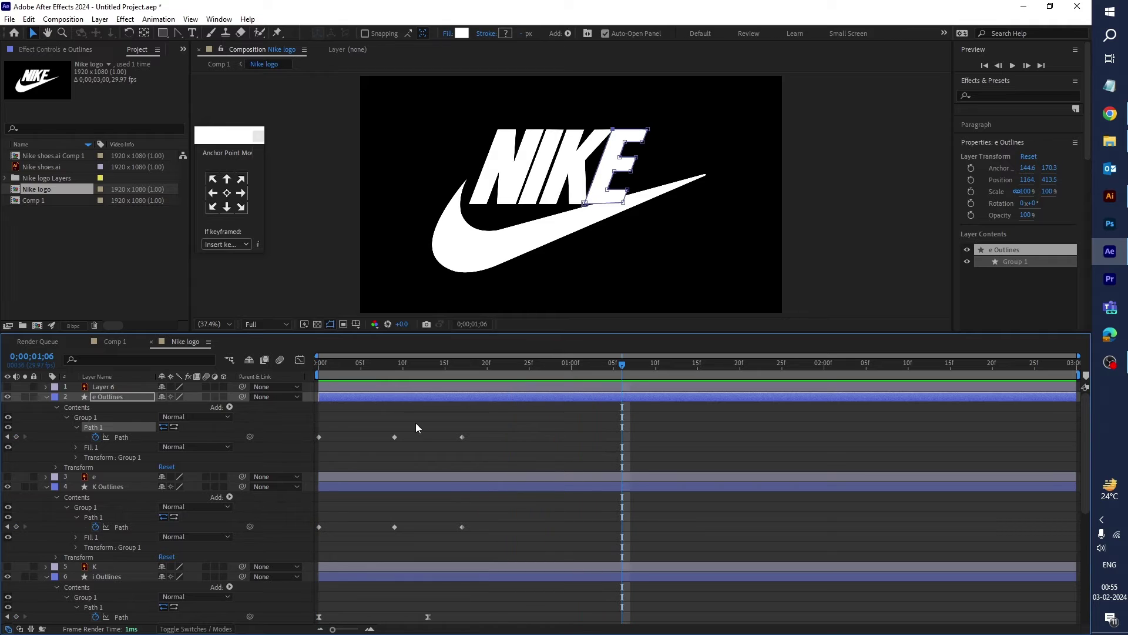
- Apply Easy Ease to the frame 9 path keyframes of e Outlines and K Outlines, and play back the result
drag(386, 454, 411, 434)
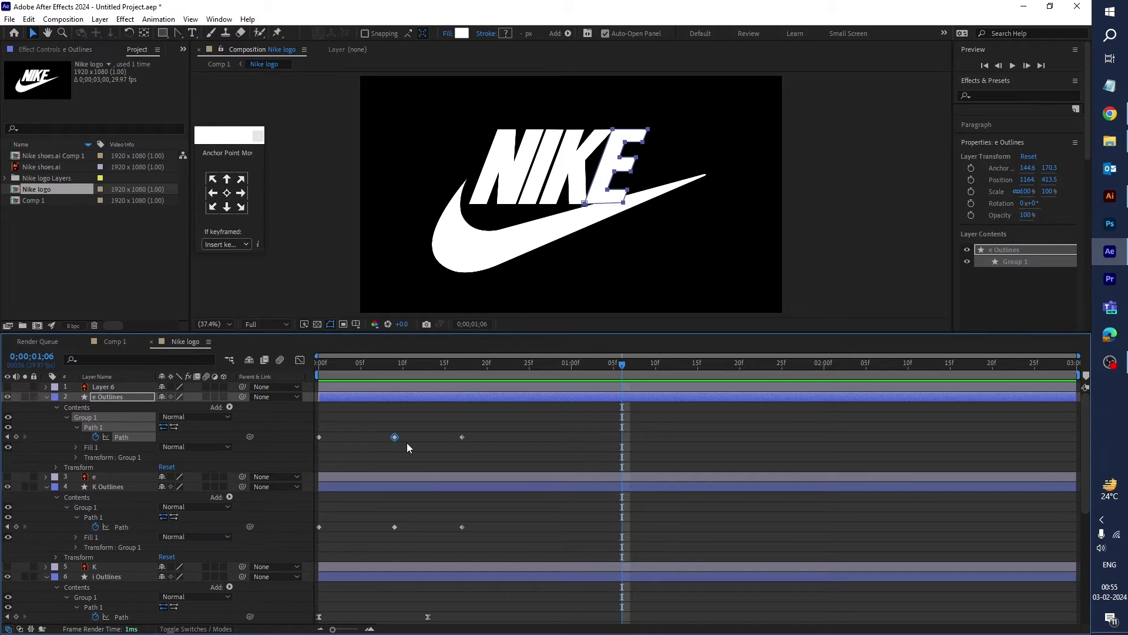
key(F9)
drag(406, 509, 382, 537)
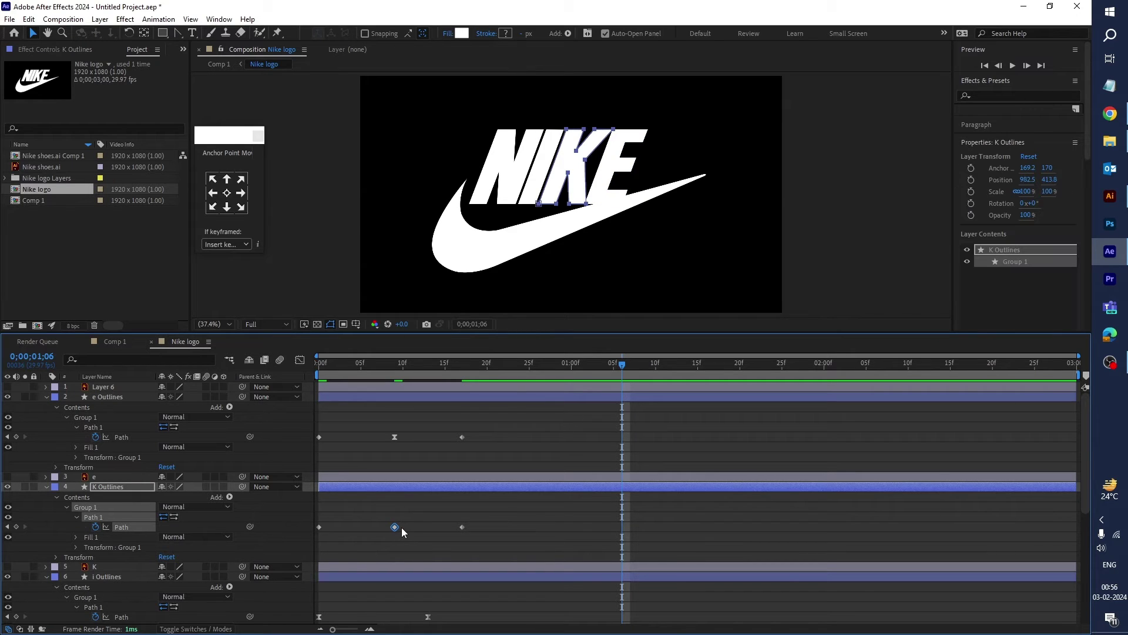
scroll(402, 525, down, 7)
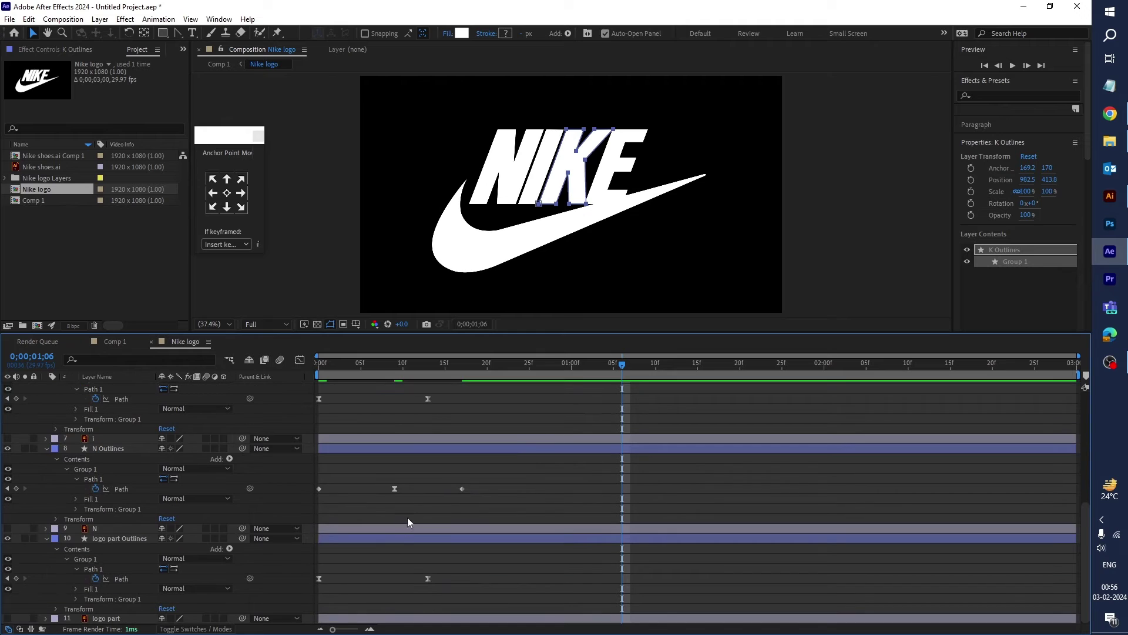
scroll(414, 507, up, 7)
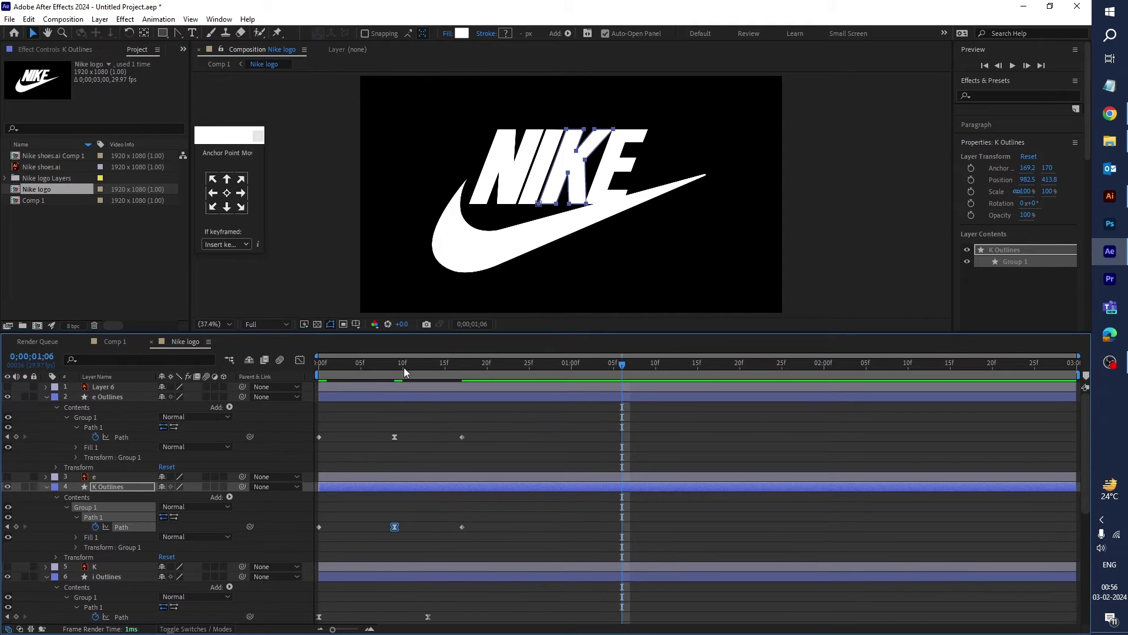
key(space)
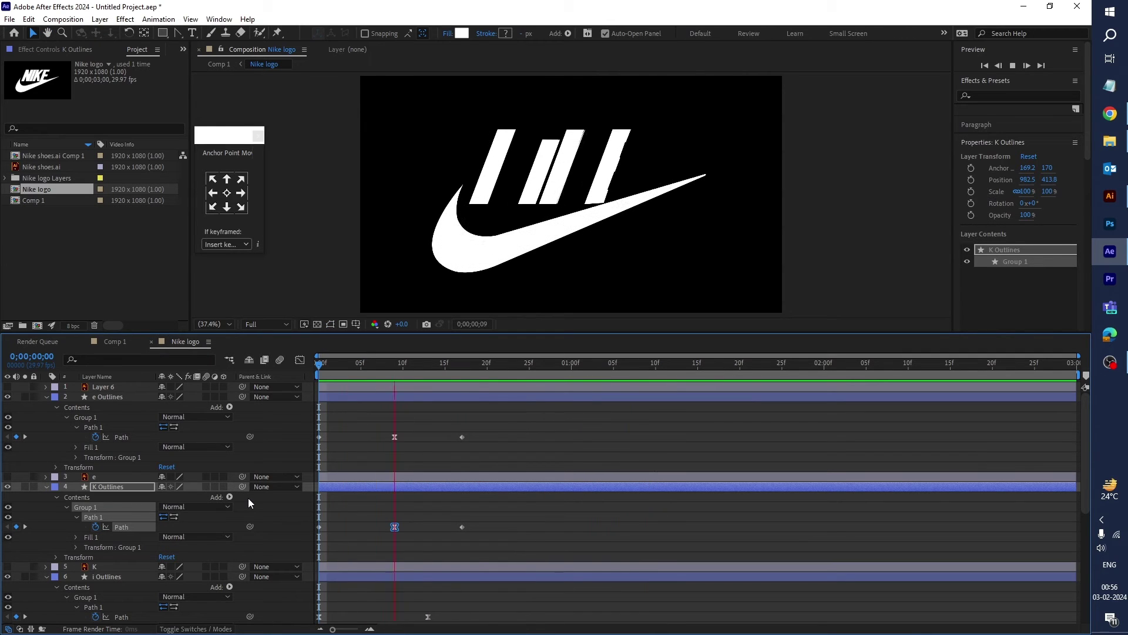
key(space)
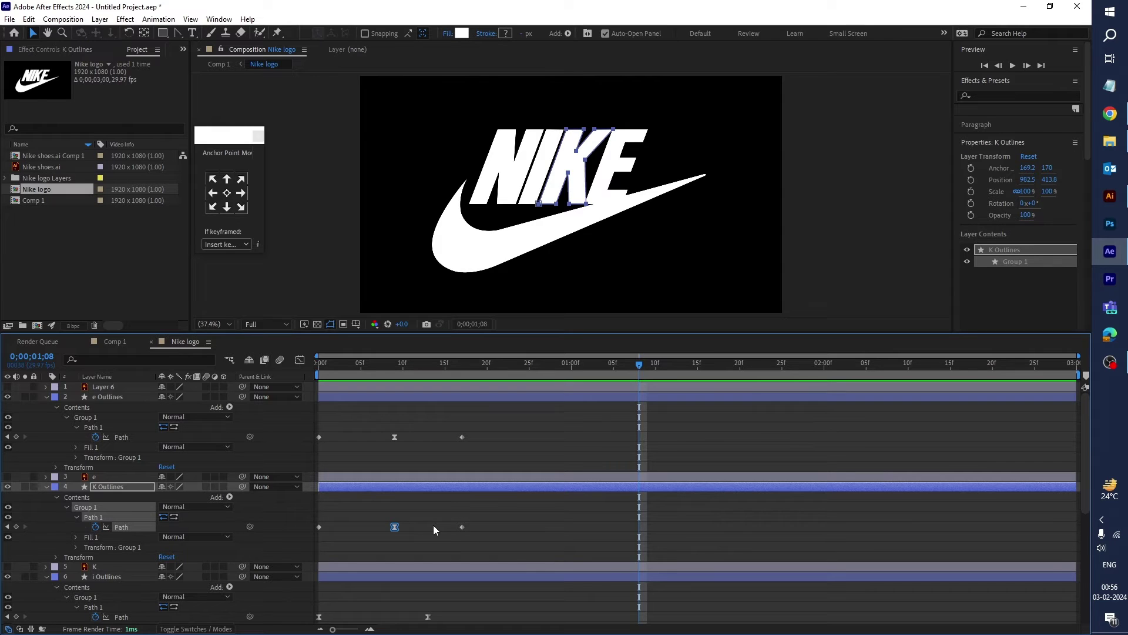
- Collapse all layers to show only their keyframed Path properties, and enlarge the composition preview
key(ctrl+a)
key(u)
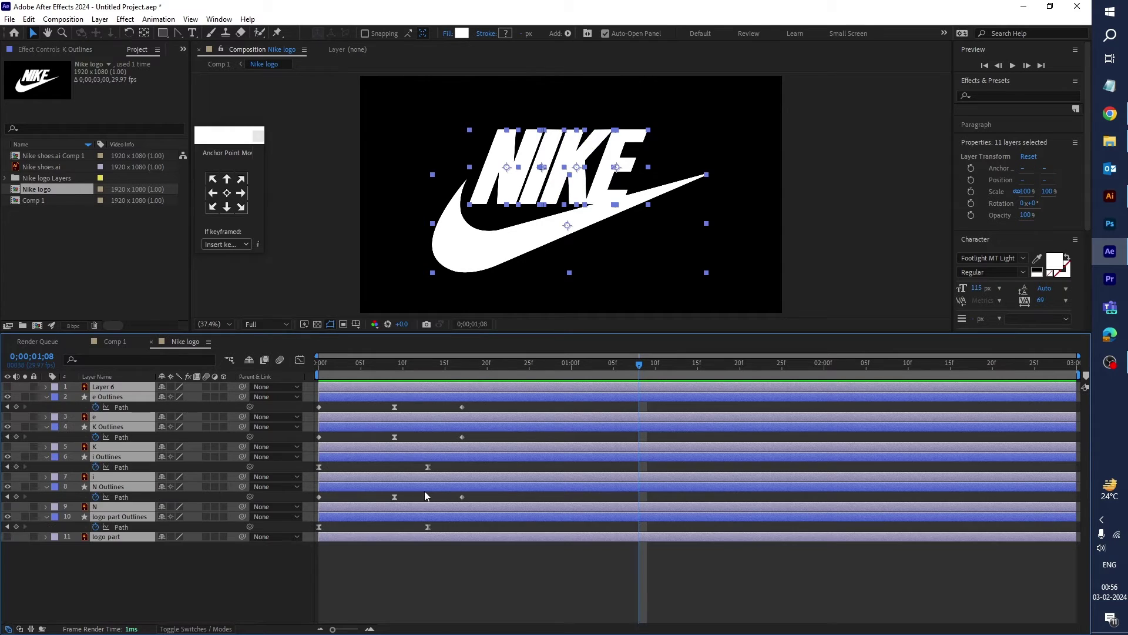
click(457, 466)
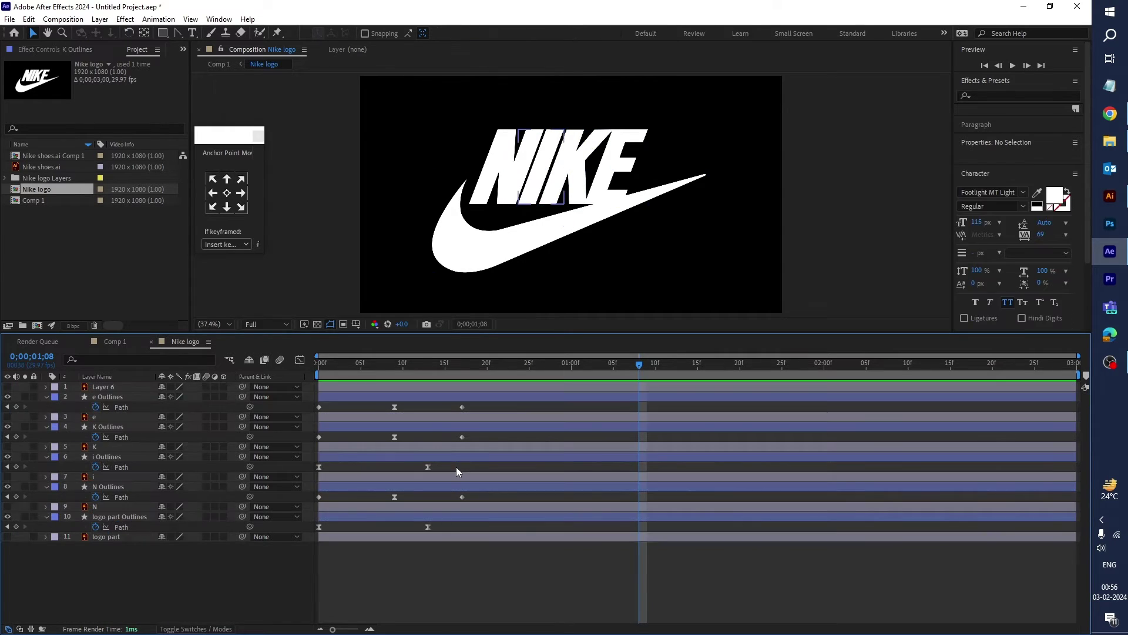
click(452, 399)
drag(448, 332, 444, 382)
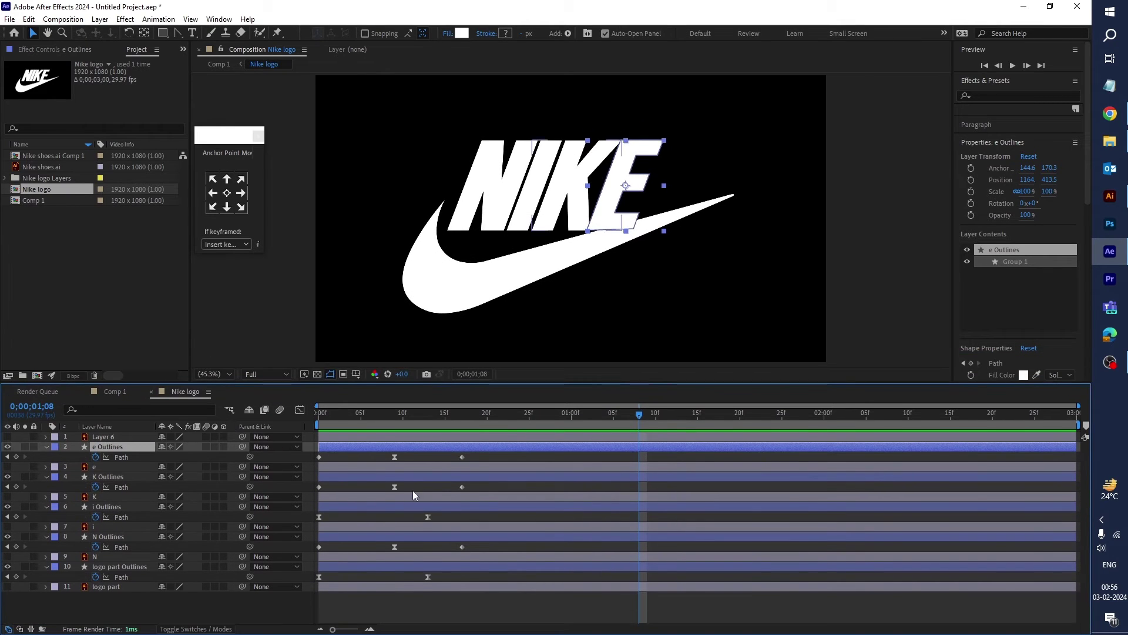
- Select logo part Outlines and scrub from frame 2 to frame 22 to examine the swoosh growth
click(347, 565)
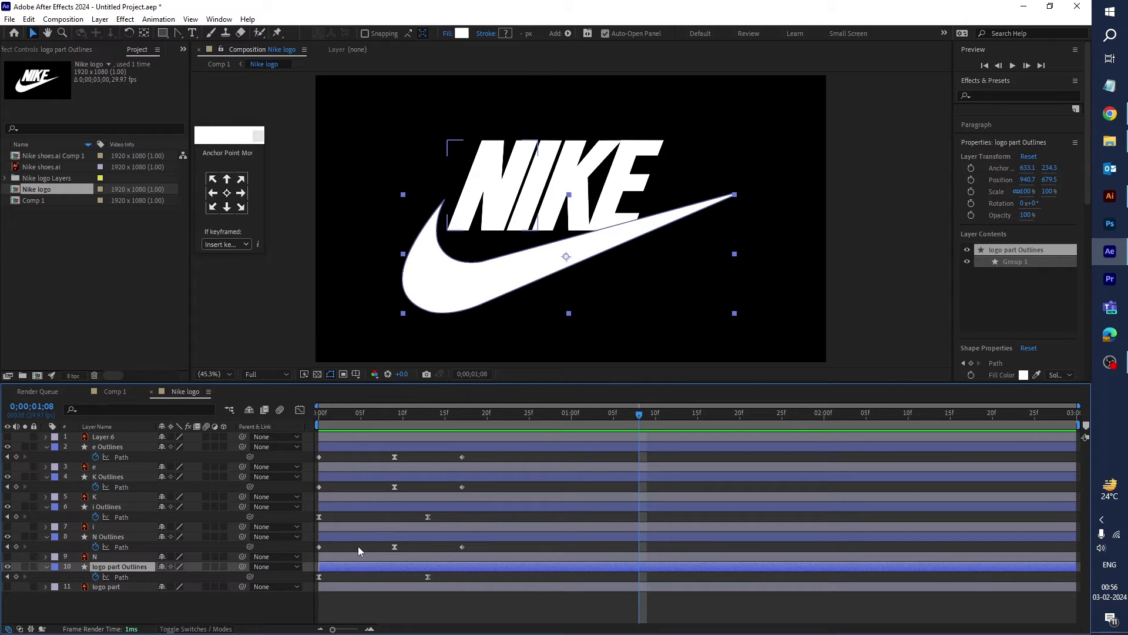
click(334, 412)
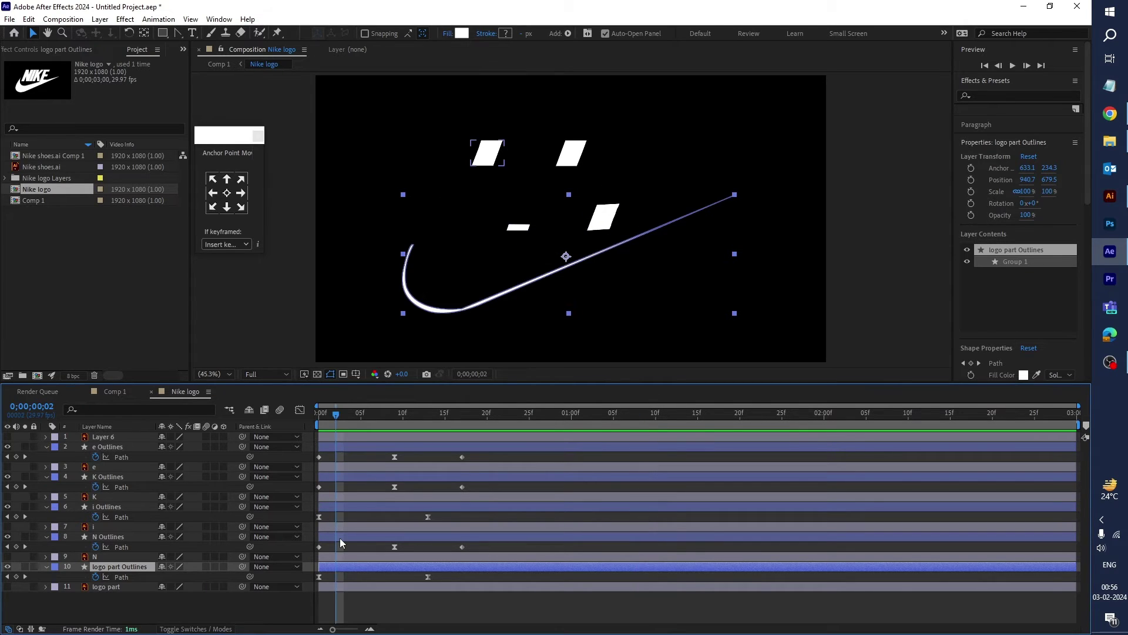
drag(339, 424, 499, 433)
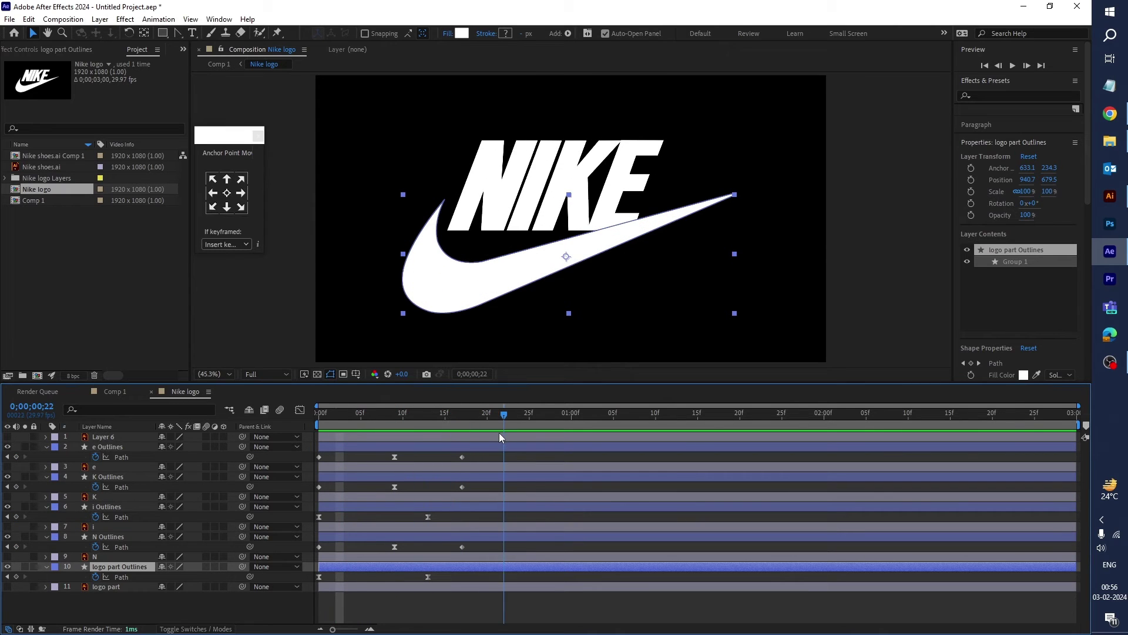
- Shift the N, i, K and e Outlines layers together so they start at frame 8
click(345, 538)
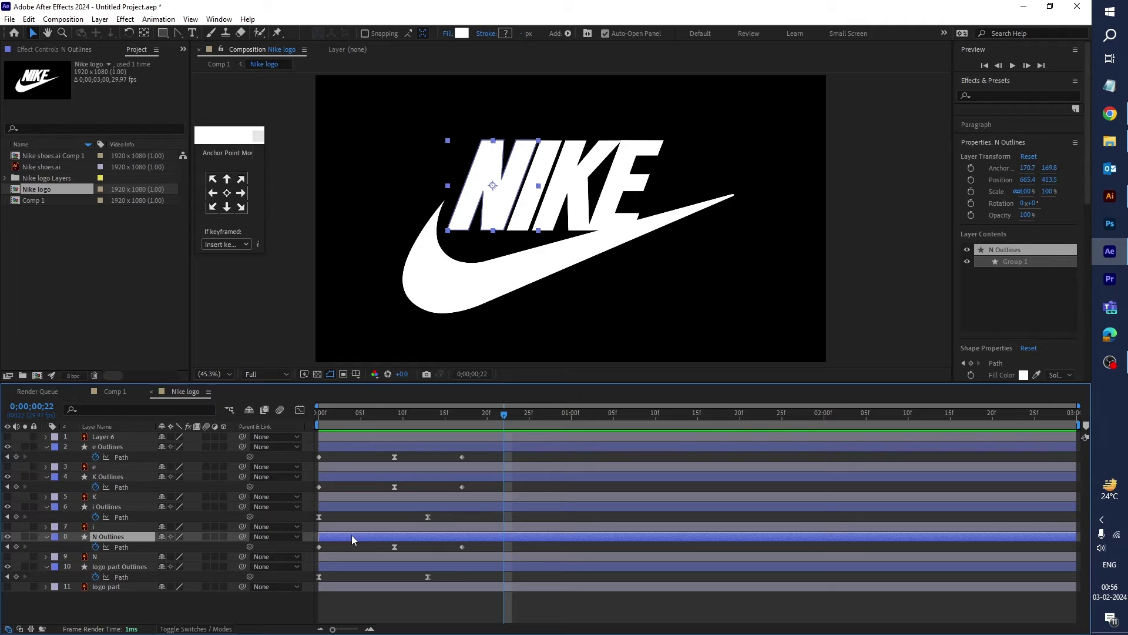
ctrl+click(338, 508)
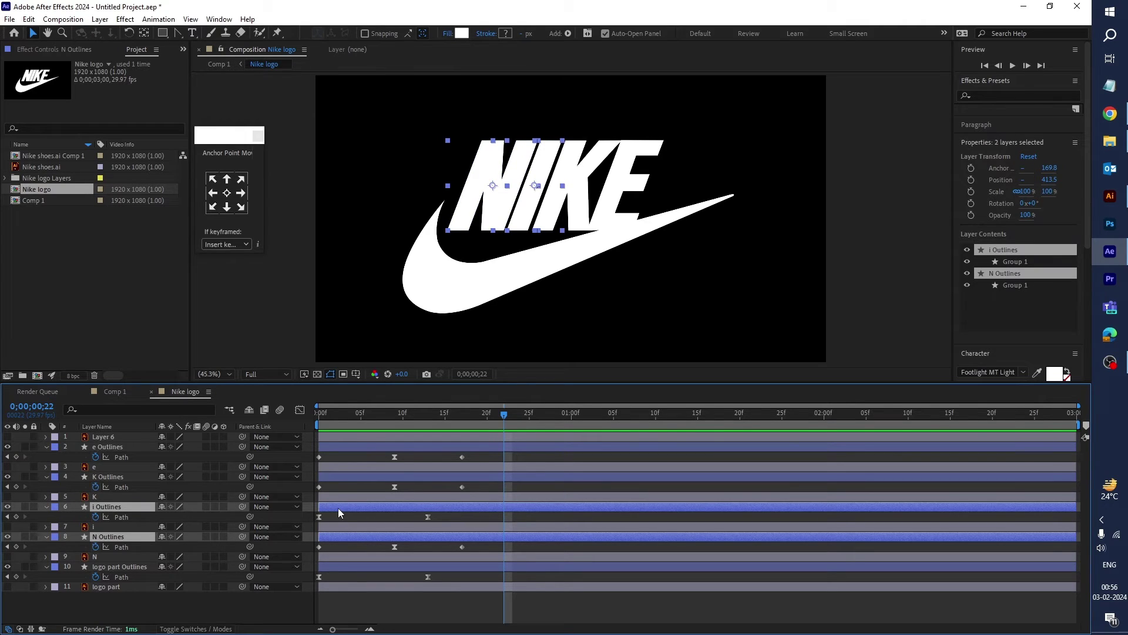
ctrl+click(335, 480)
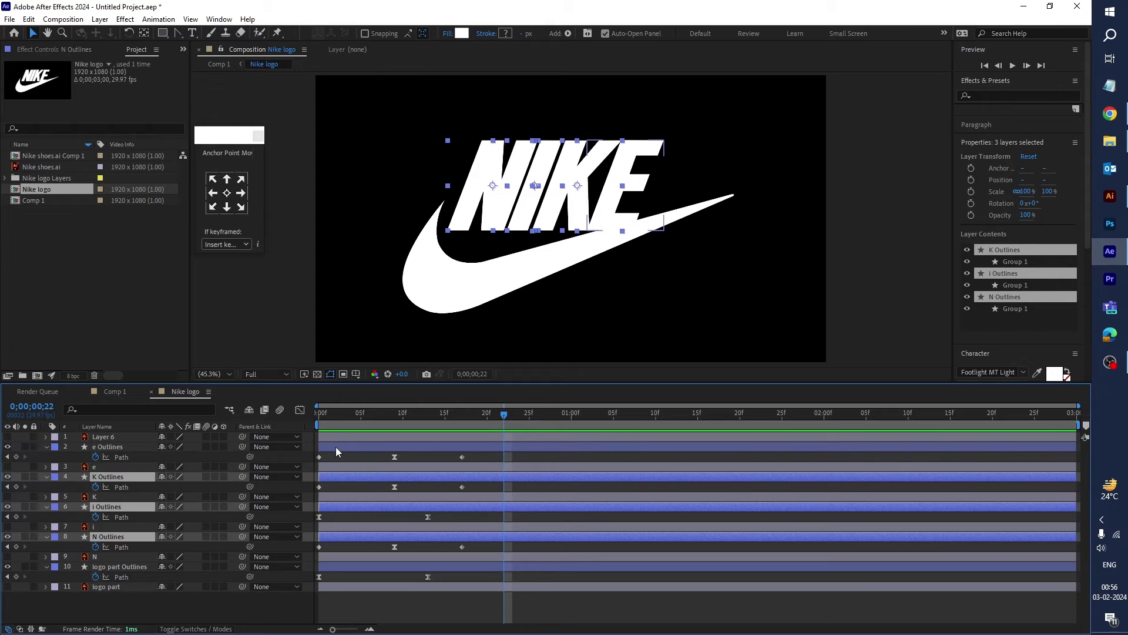
ctrl+click(336, 447)
drag(347, 446, 411, 453)
- Shift the i, K and e Outlines layers together so they start at frame 17, leaving N Outlines out
drag(333, 422, 462, 424)
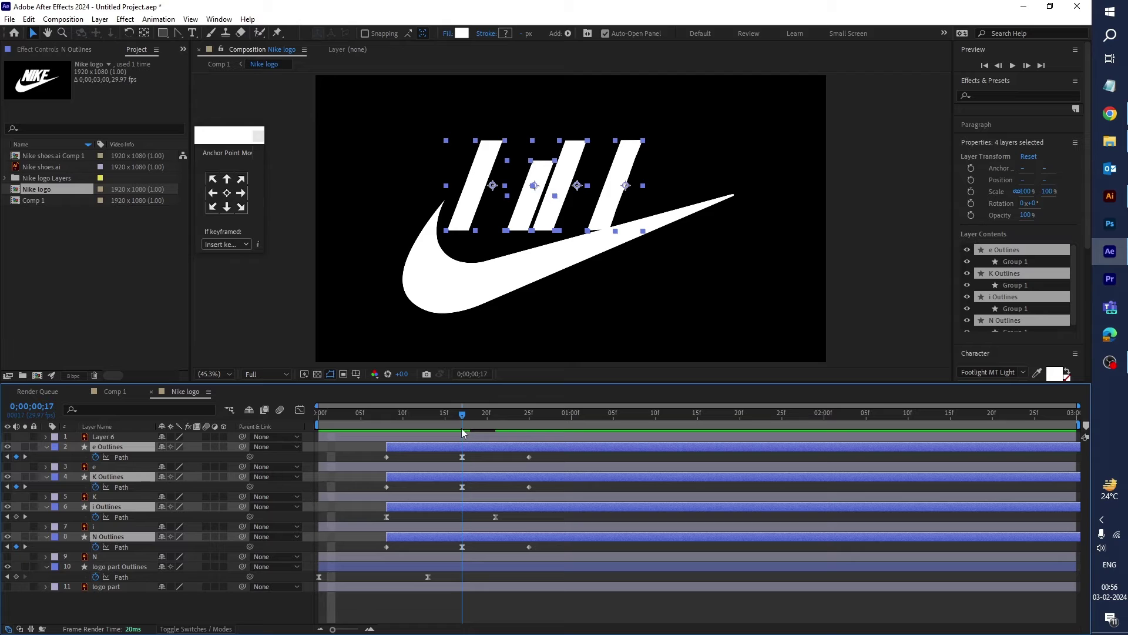
ctrl+click(425, 537)
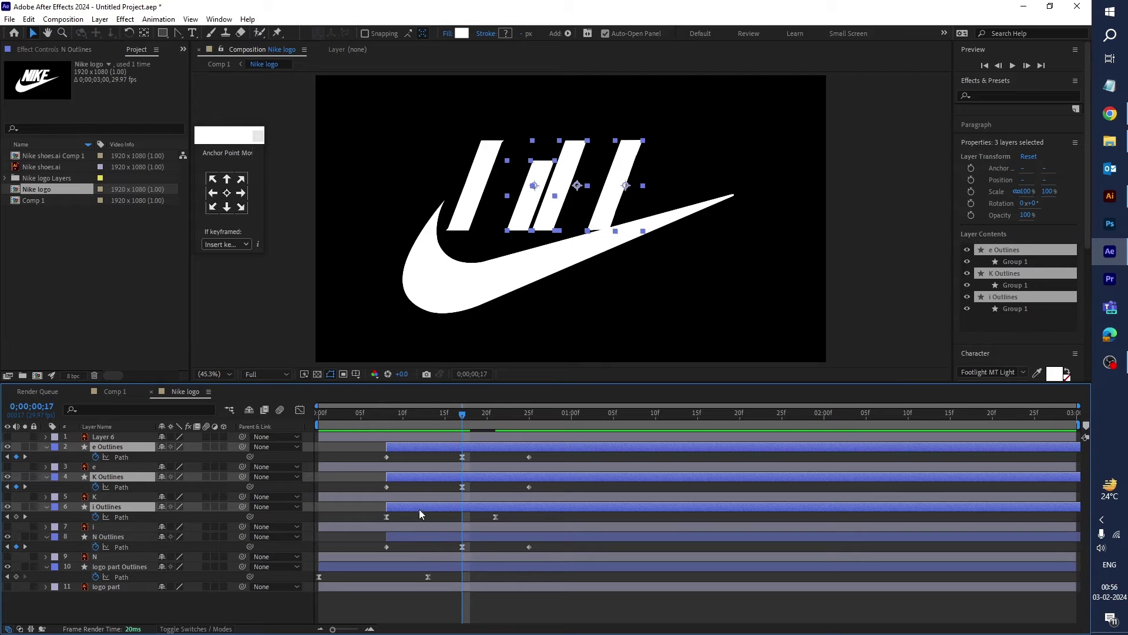
drag(414, 506, 486, 507)
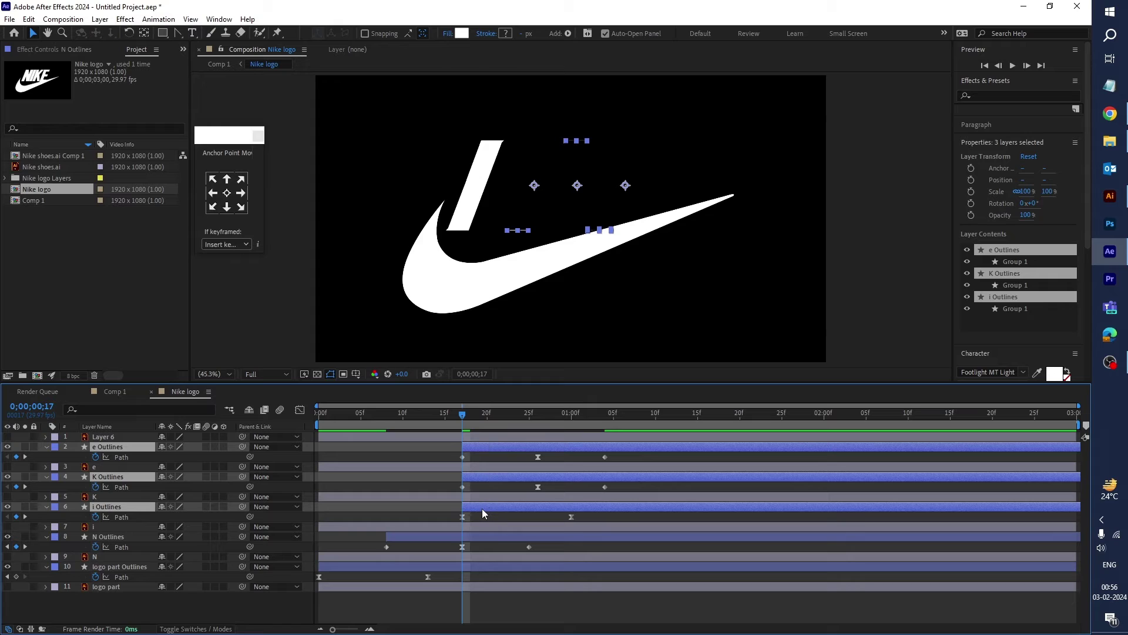
- Stagger the last two letters by starting K Outlines at frame 24 and e Outlines at 0;00;01;03
ctrl+click(478, 509)
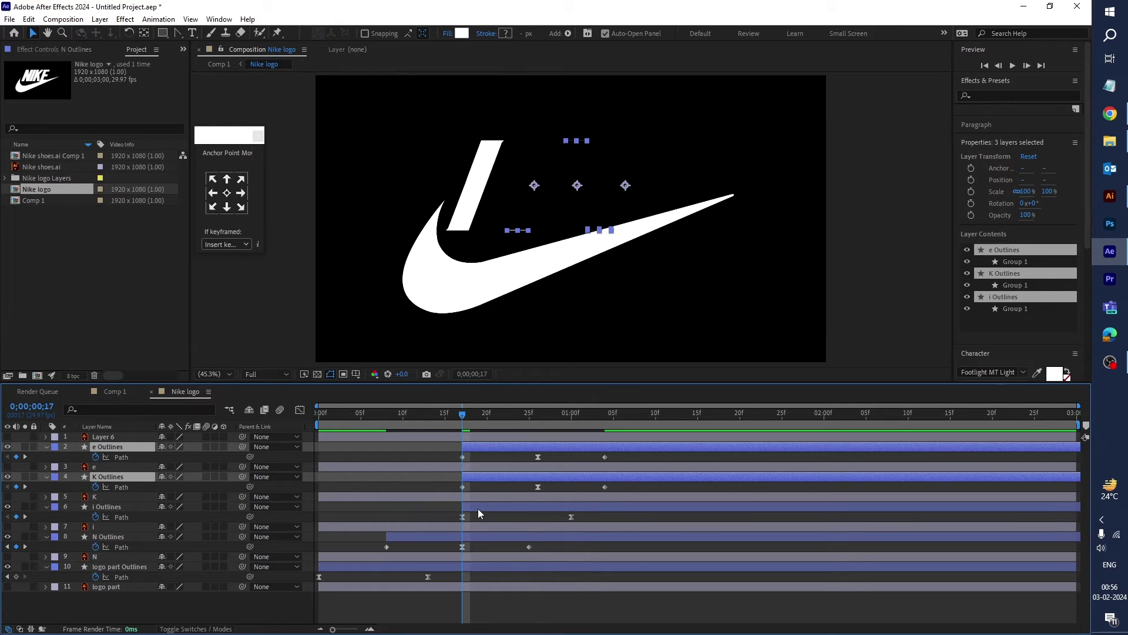
drag(480, 474, 538, 479)
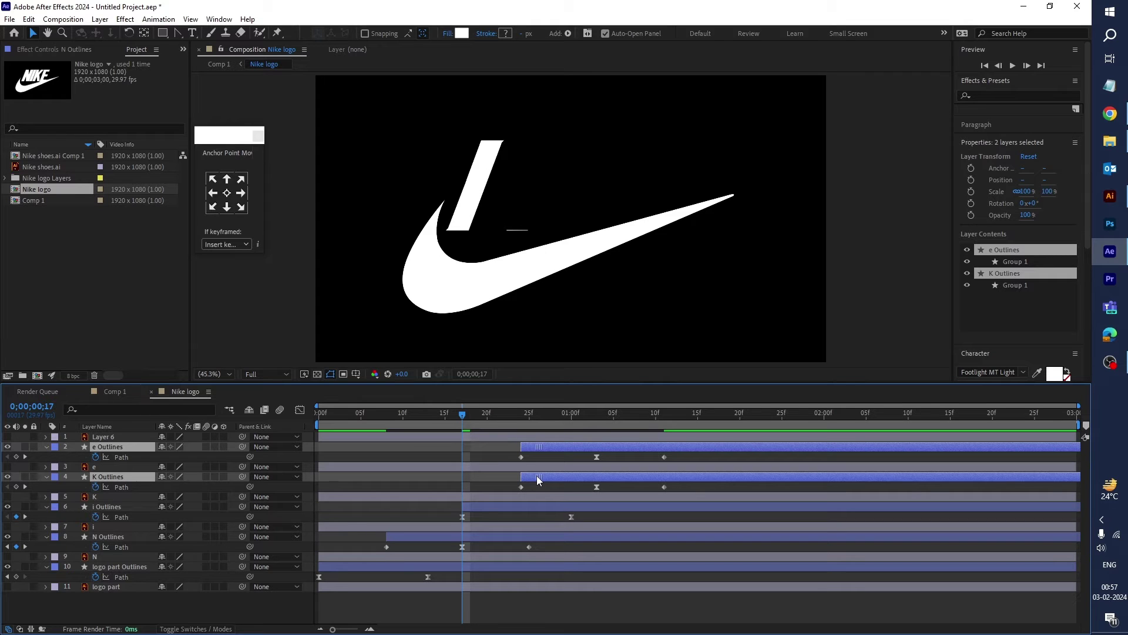
ctrl+click(534, 479)
drag(548, 447, 627, 447)
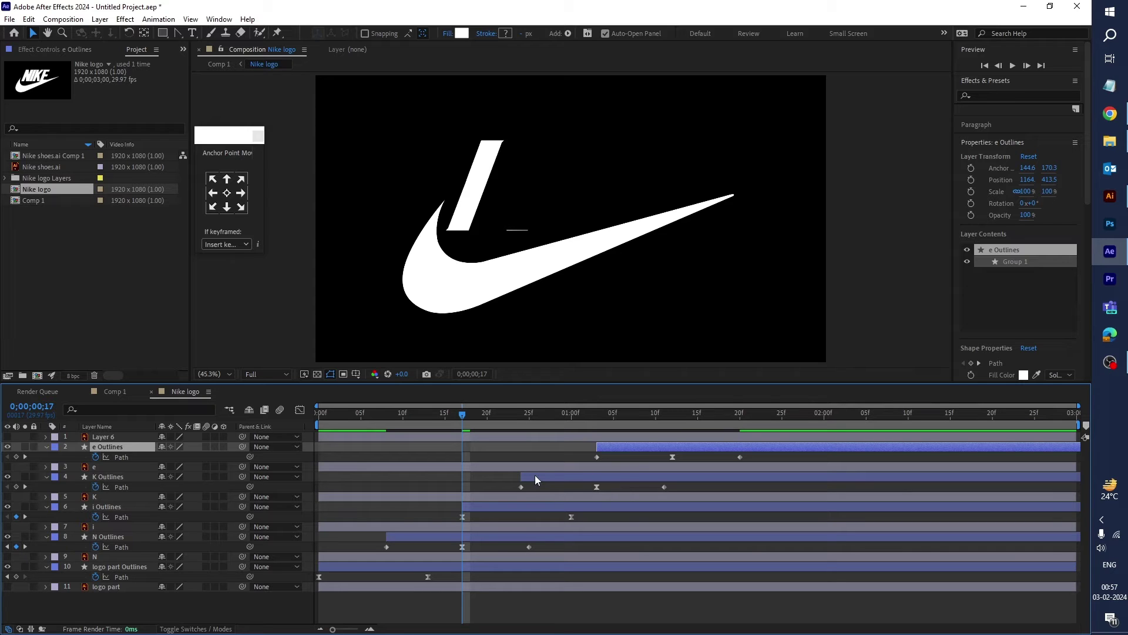
- Play back the staggered logo animation from the start several times to check the timing of each letter
key(Home)
key(space)
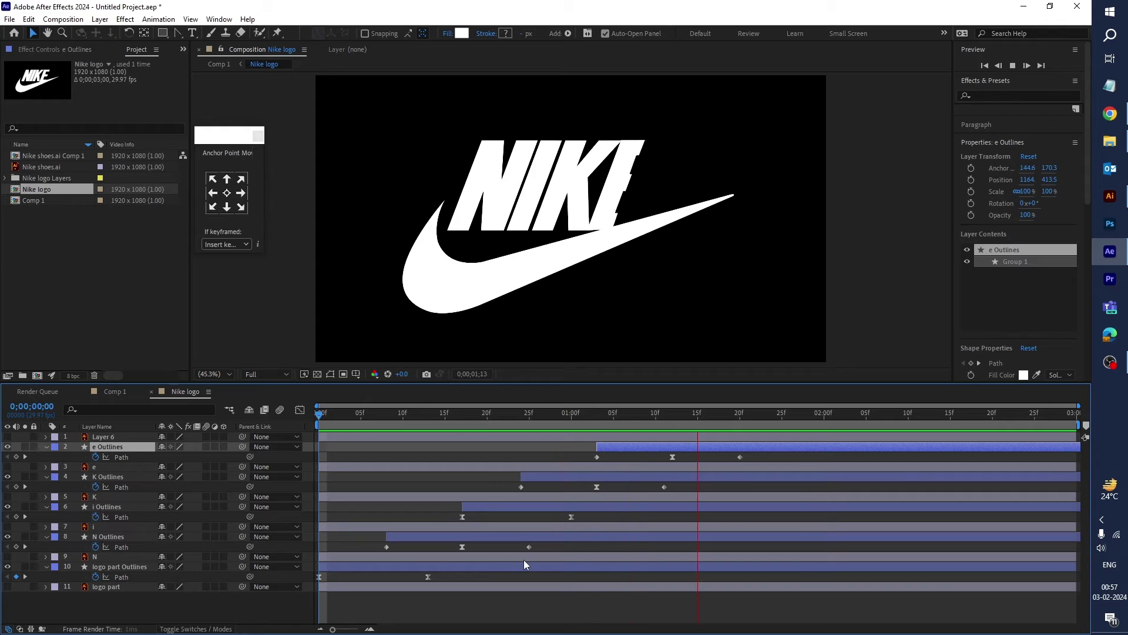
key(space)
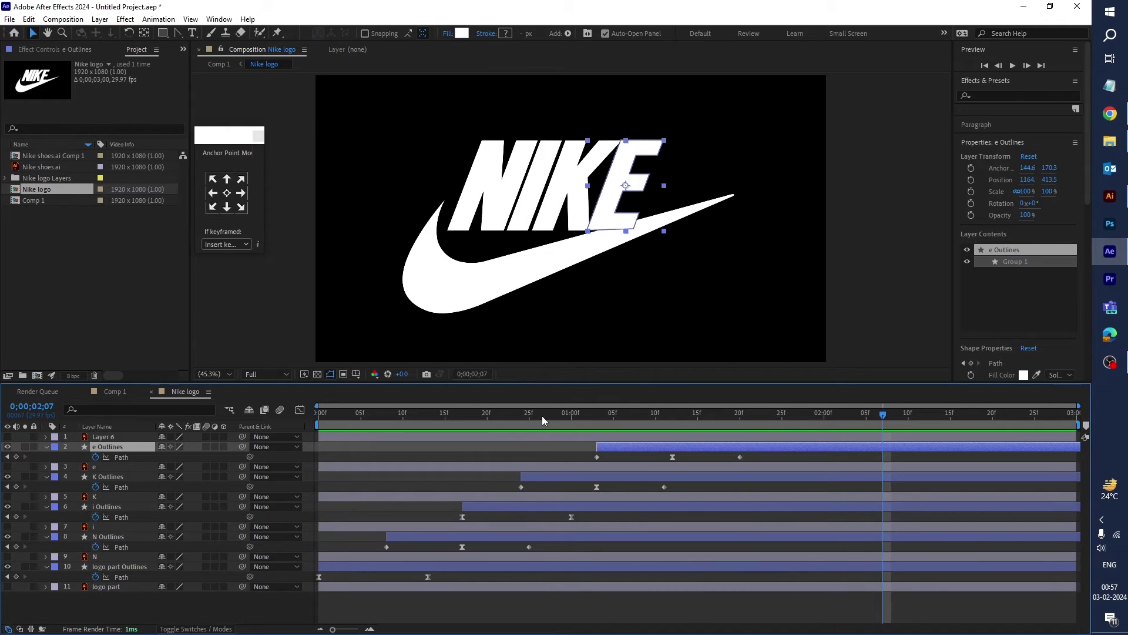
click(542, 415)
key(Home)
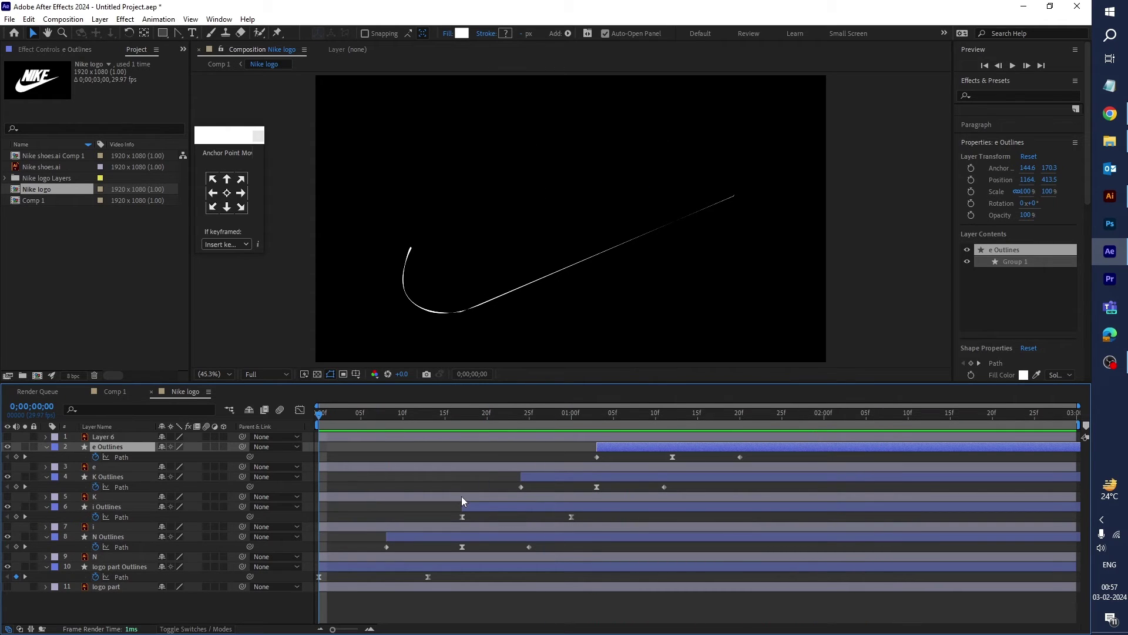
key(space)
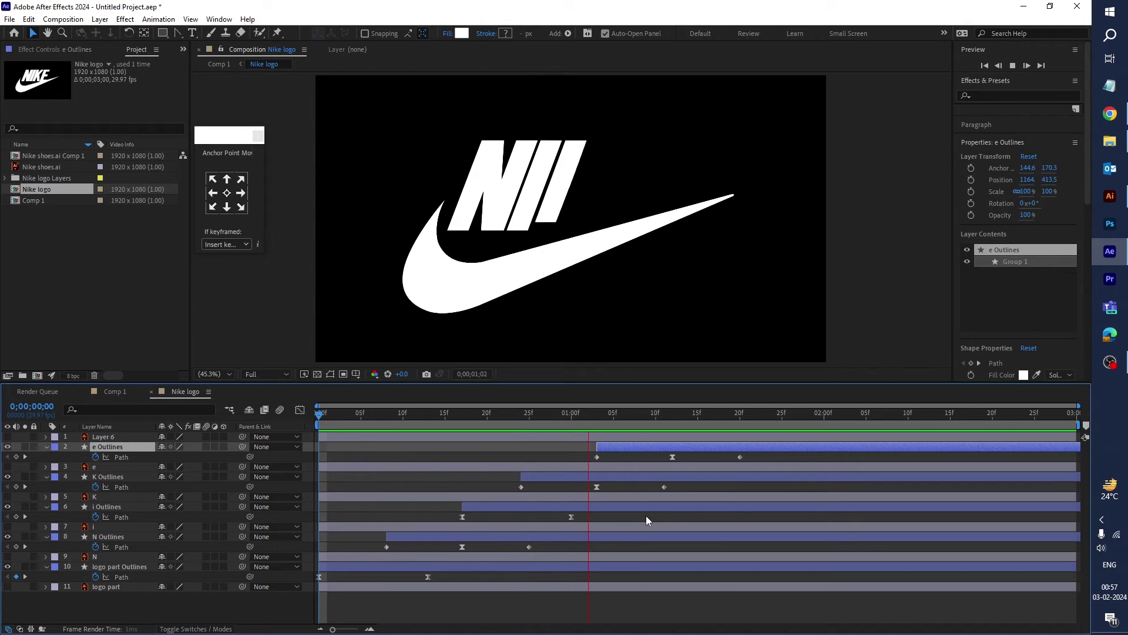
key(space)
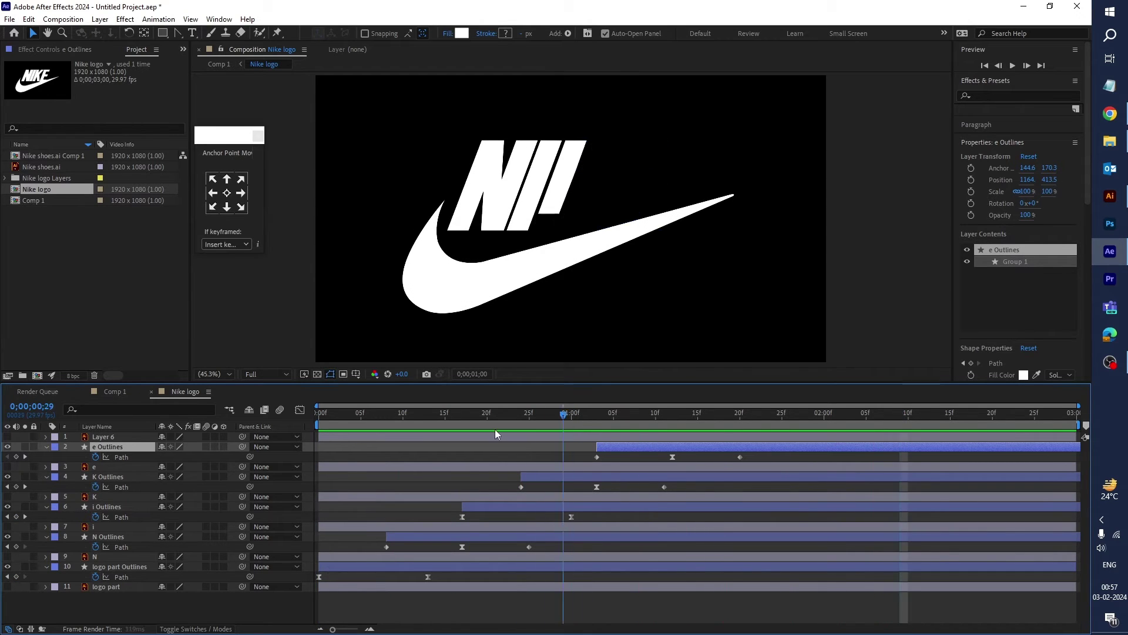
key(Home)
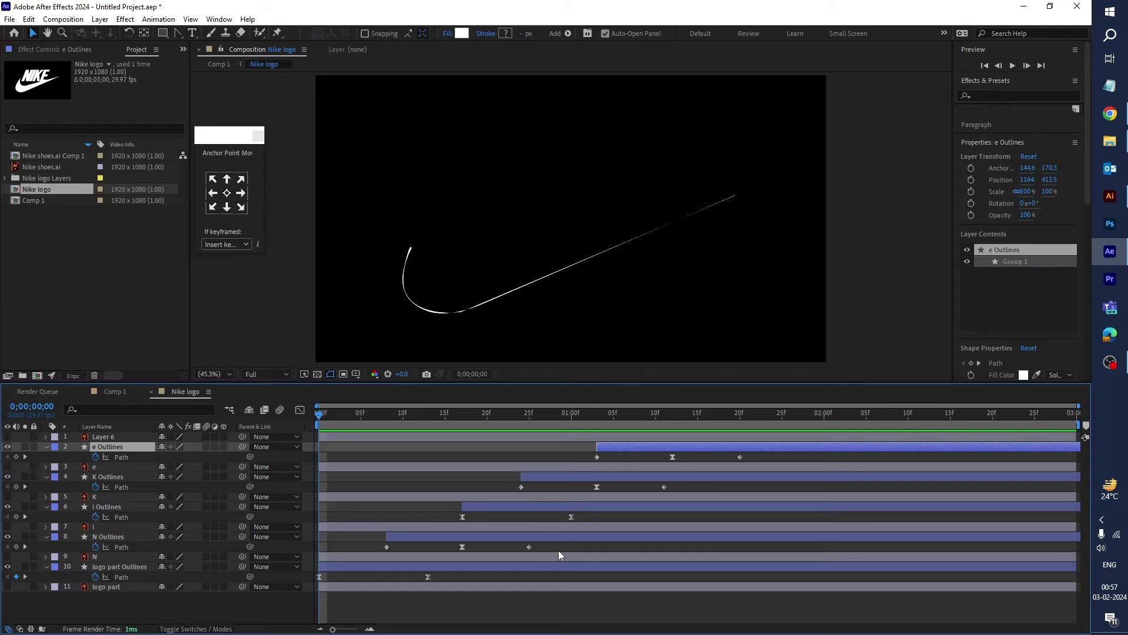
key(space)
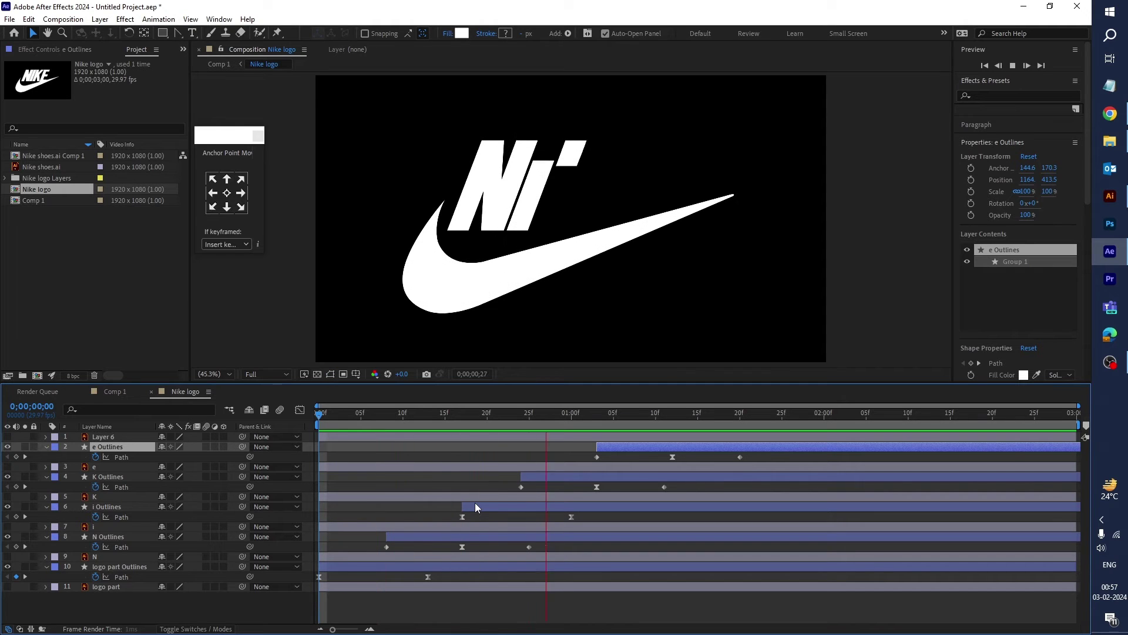
key(space)
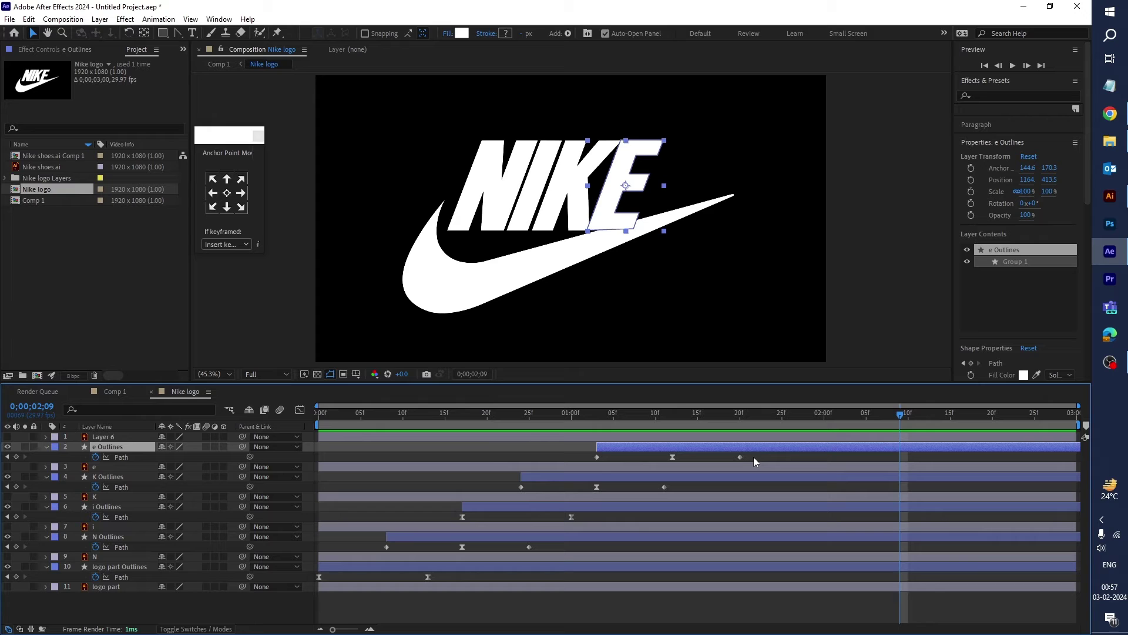
- Compress the path keyframes of e Outlines to end at 0;00;01;17 and those of K Outlines to end at 0;00;01;09
drag(767, 453, 585, 461)
drag(740, 457, 513, 488)
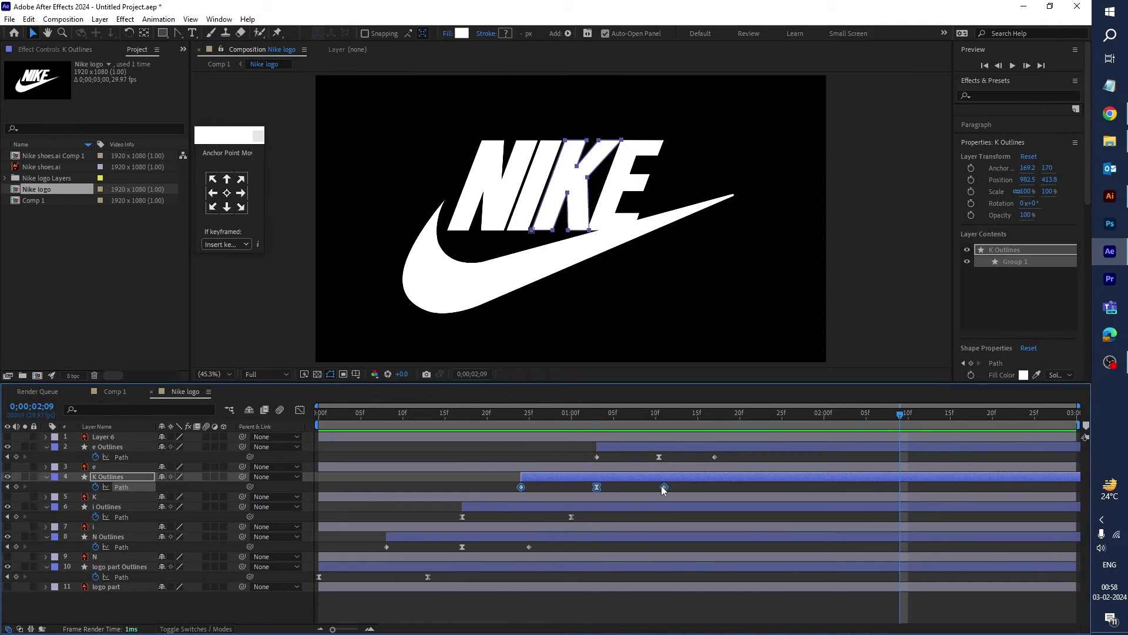
drag(663, 488, 646, 488)
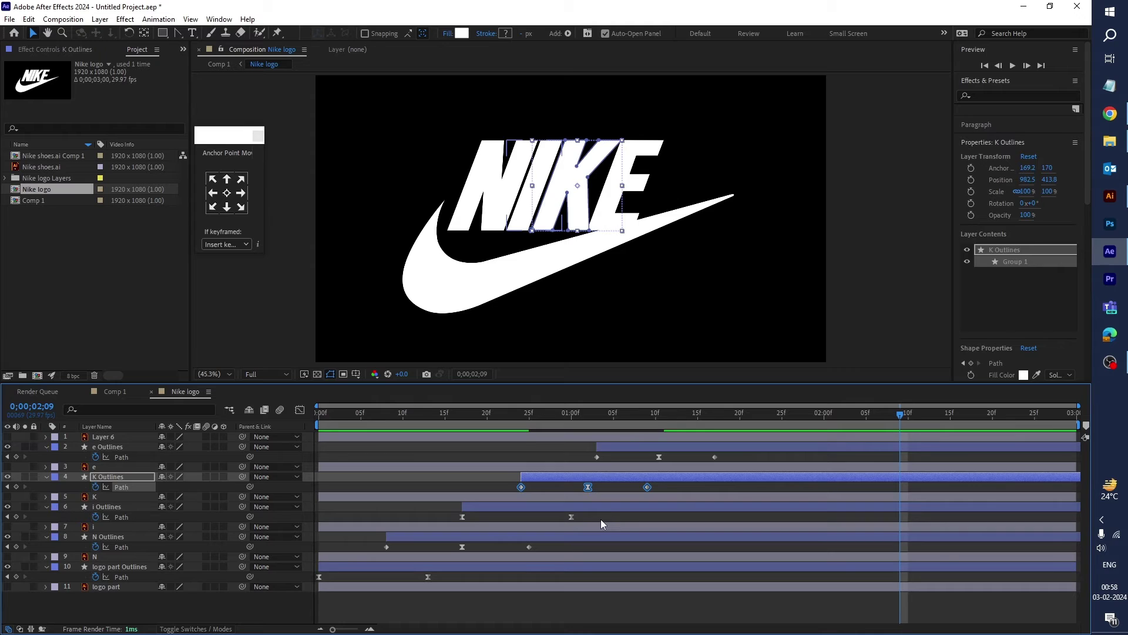
- Compress the path keyframes of i Outlines to end at frame 28, N Outlines at frame 23 and logo part Outlines at frame 11
drag(602, 520, 456, 523)
drag(571, 516, 383, 556)
drag(529, 547, 311, 591)
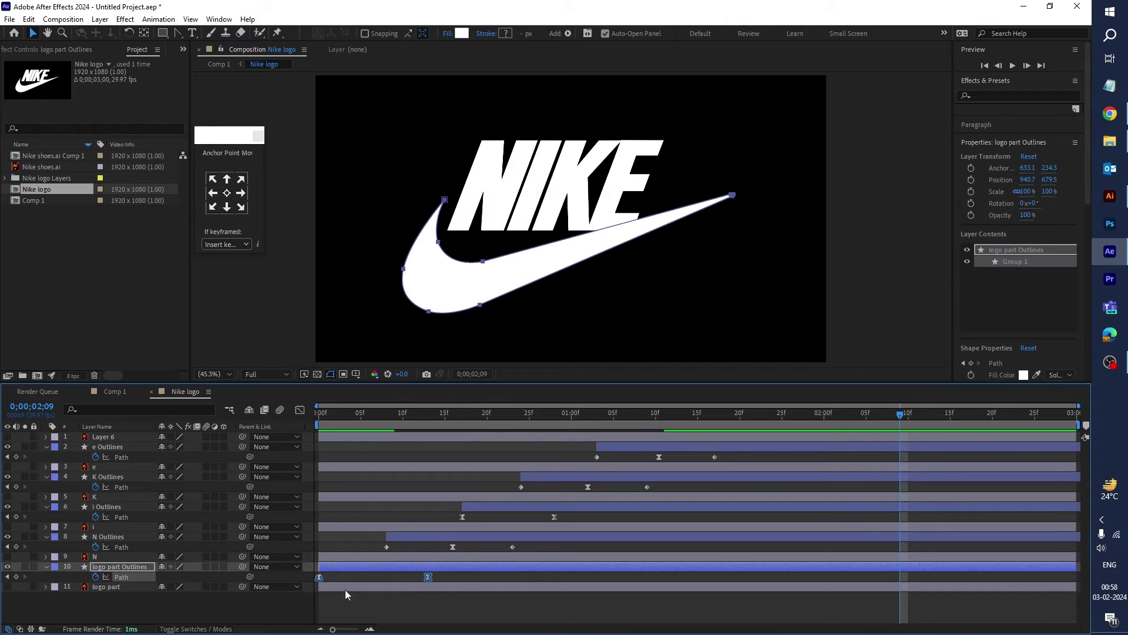
drag(428, 577, 414, 579)
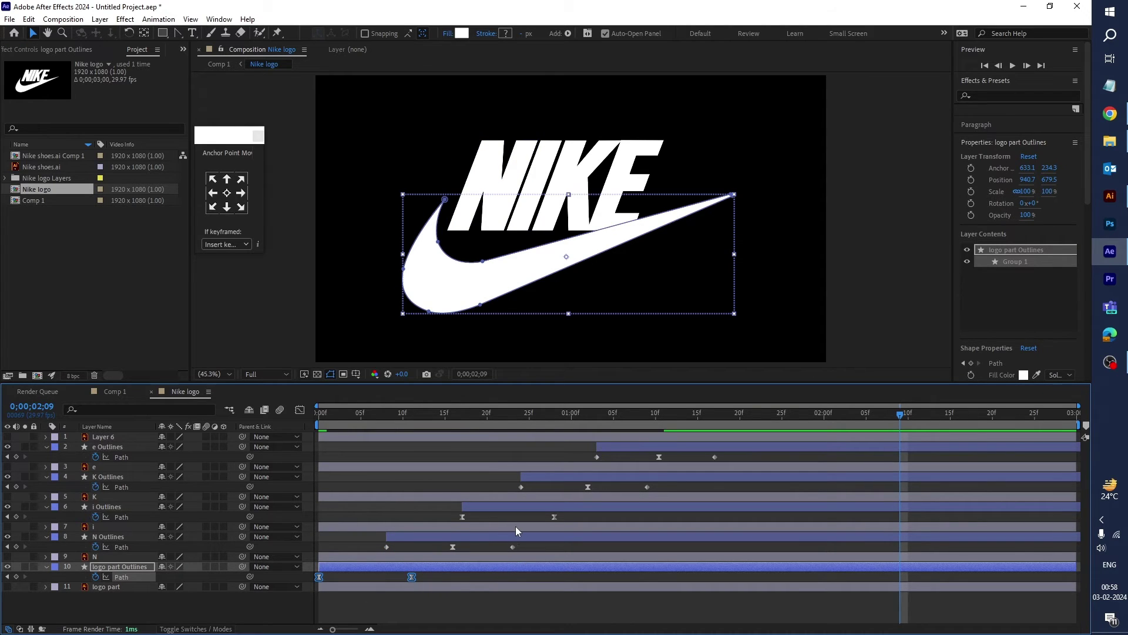
- Shift e Outlines to start at 0;00;01;02 and play back the logo animation from the start twice to check its timing
click(618, 448)
drag(618, 449, 617, 449)
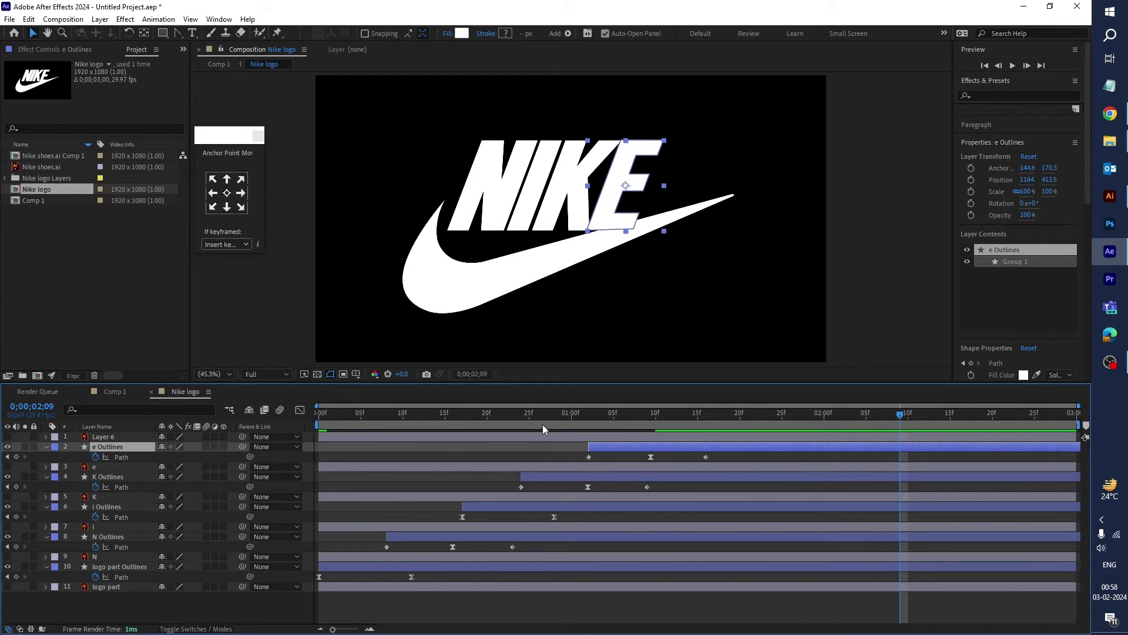
key(Home)
key(space)
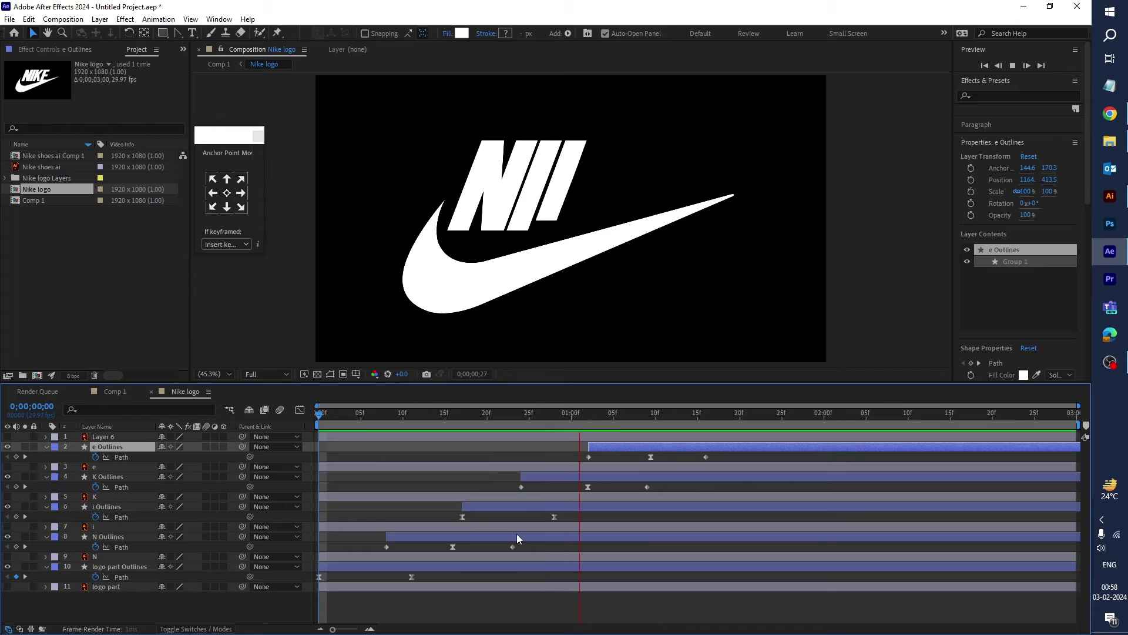
key(space)
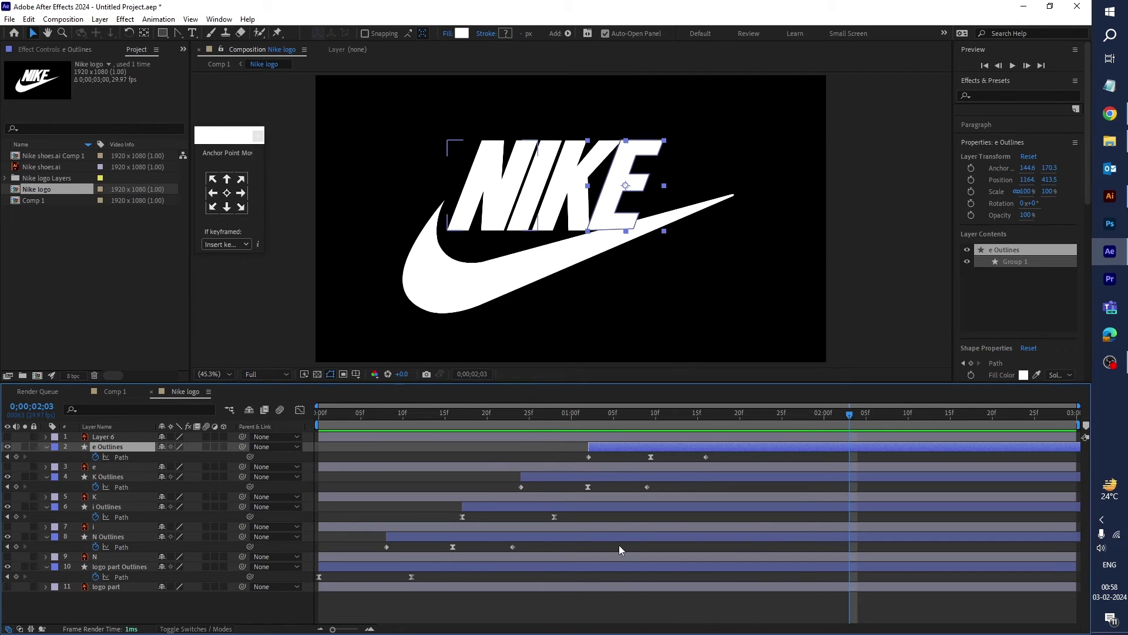
key(Home)
key(space)
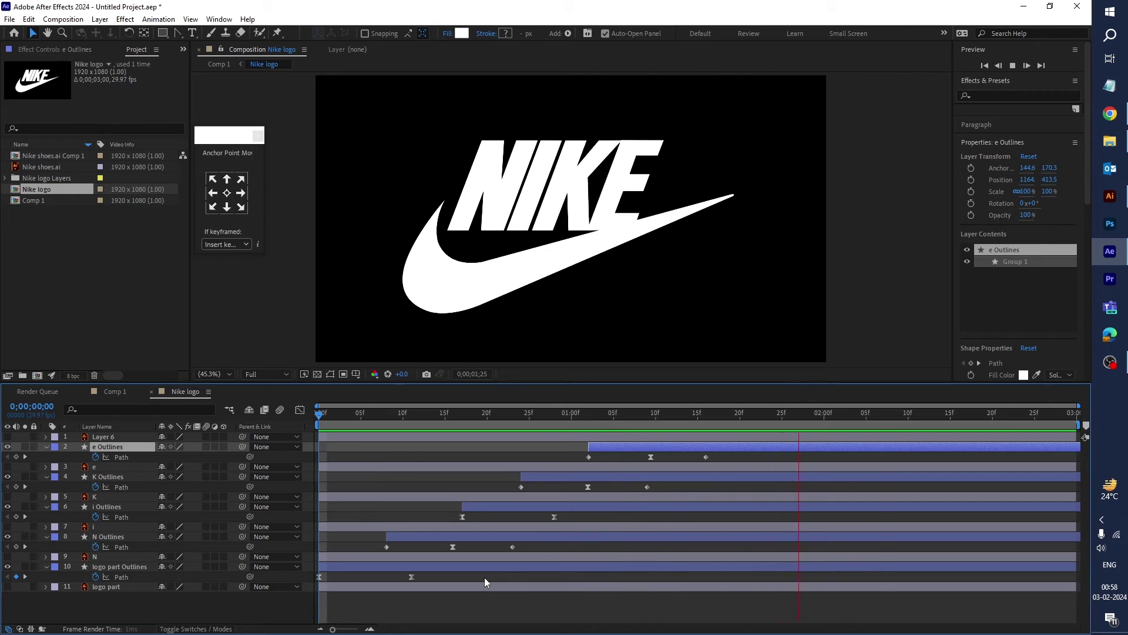
key(space)
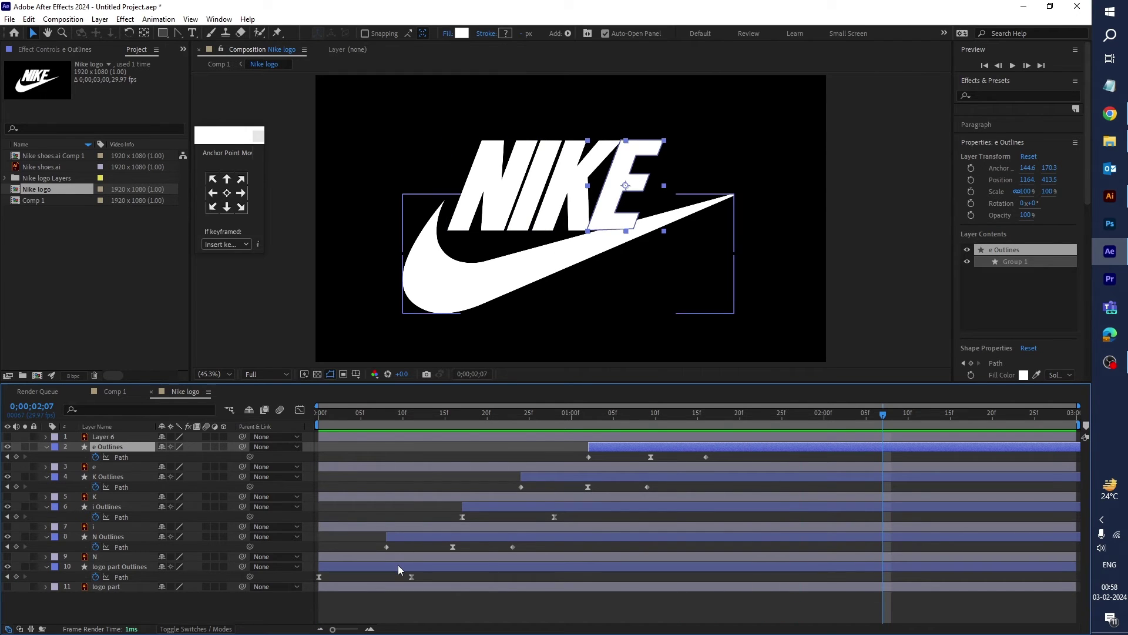
- Duplicate the logo part Outlines layer
click(398, 567)
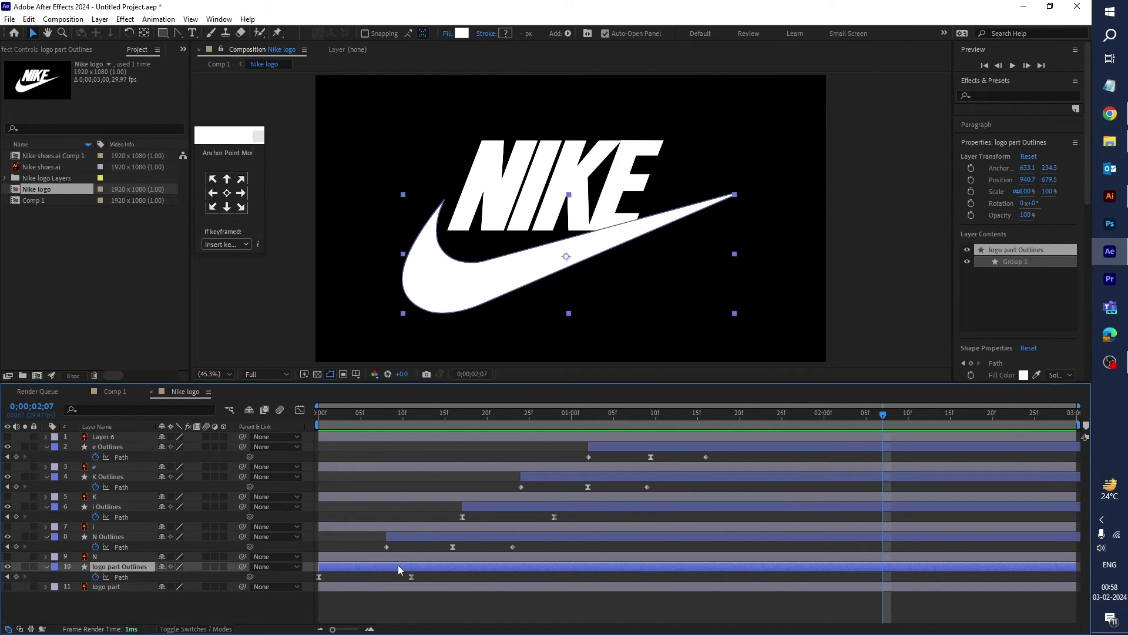
click(365, 575)
click(364, 569)
key(ctrl+d)
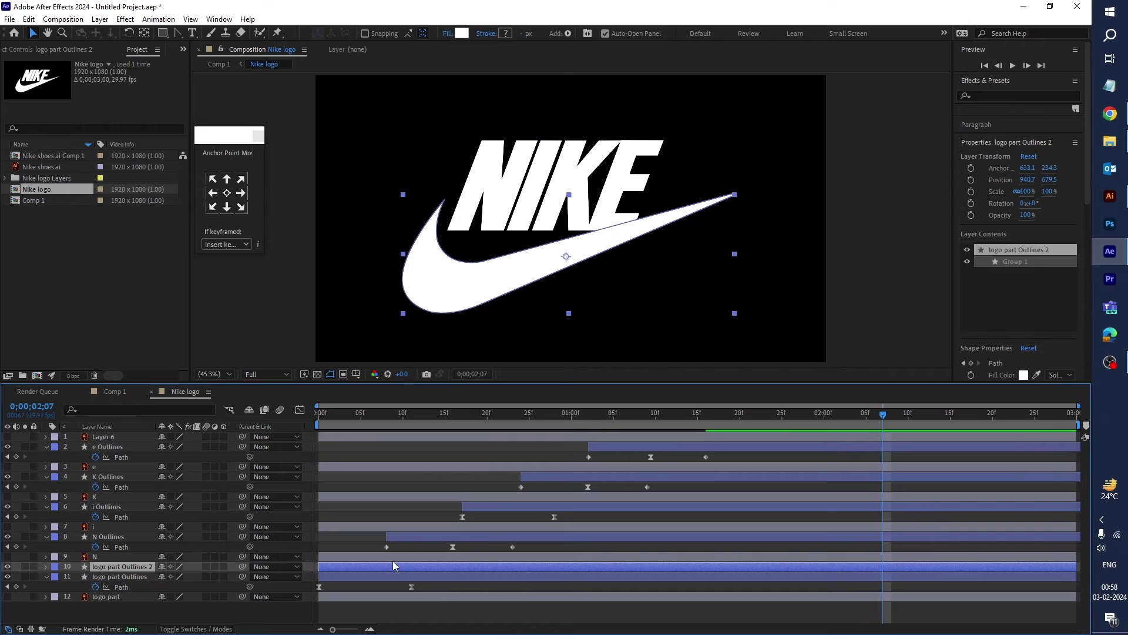
- Duplicate the N, i, K and e Outlines layers and shift the four copies together two frames earlier
click(405, 538)
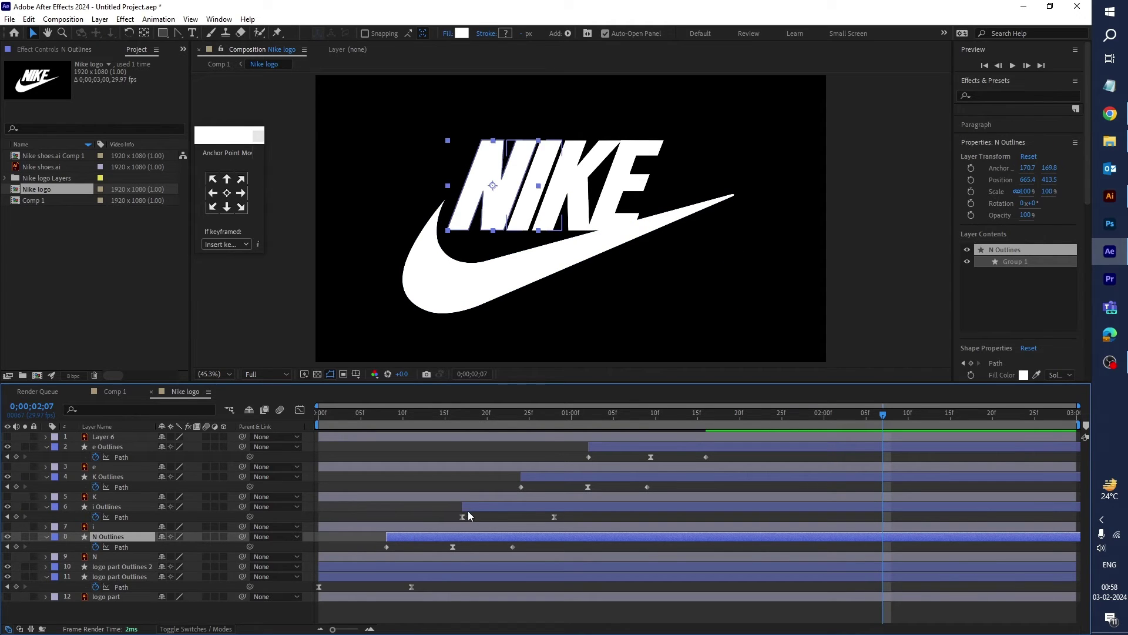
shift+click(495, 507)
click(485, 517)
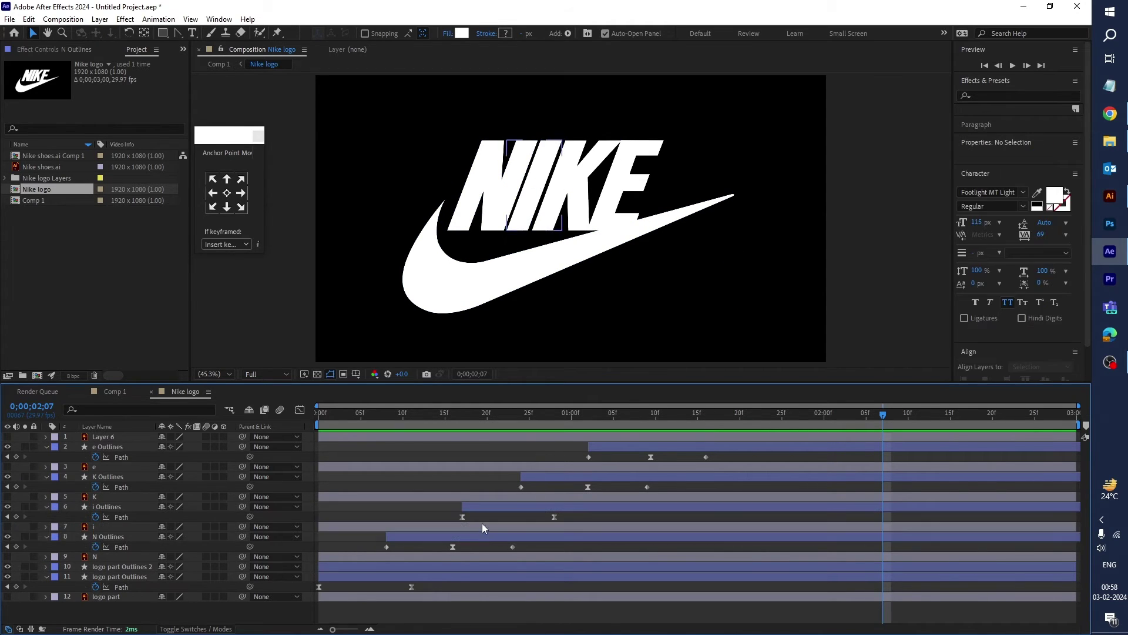
click(480, 533)
ctrl+click(492, 504)
ctrl+click(532, 478)
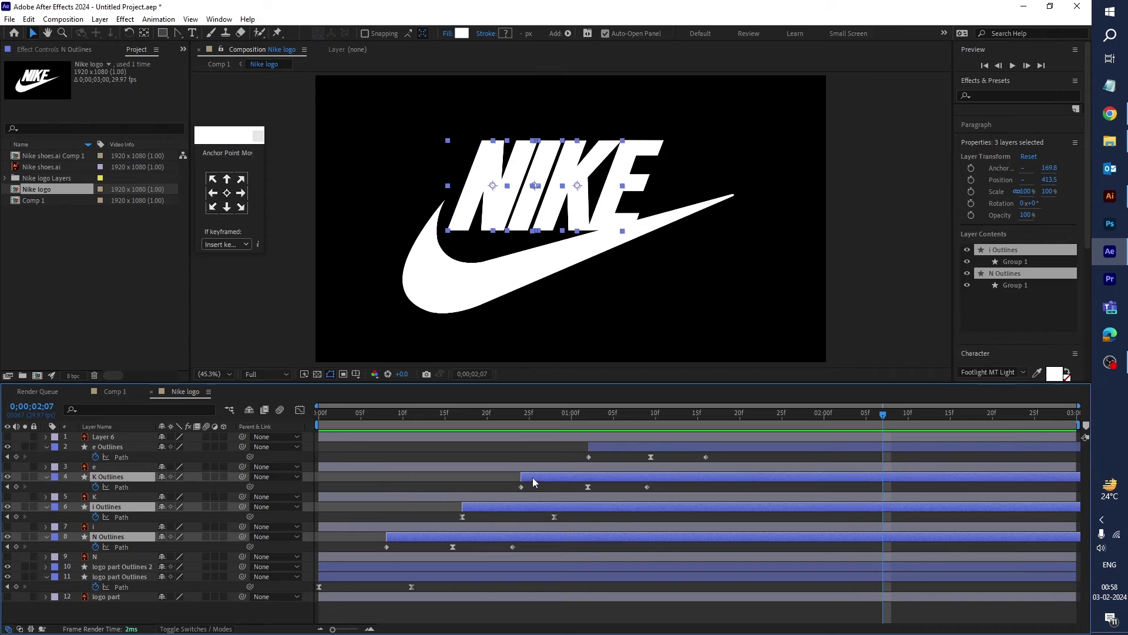
ctrl+click(611, 446)
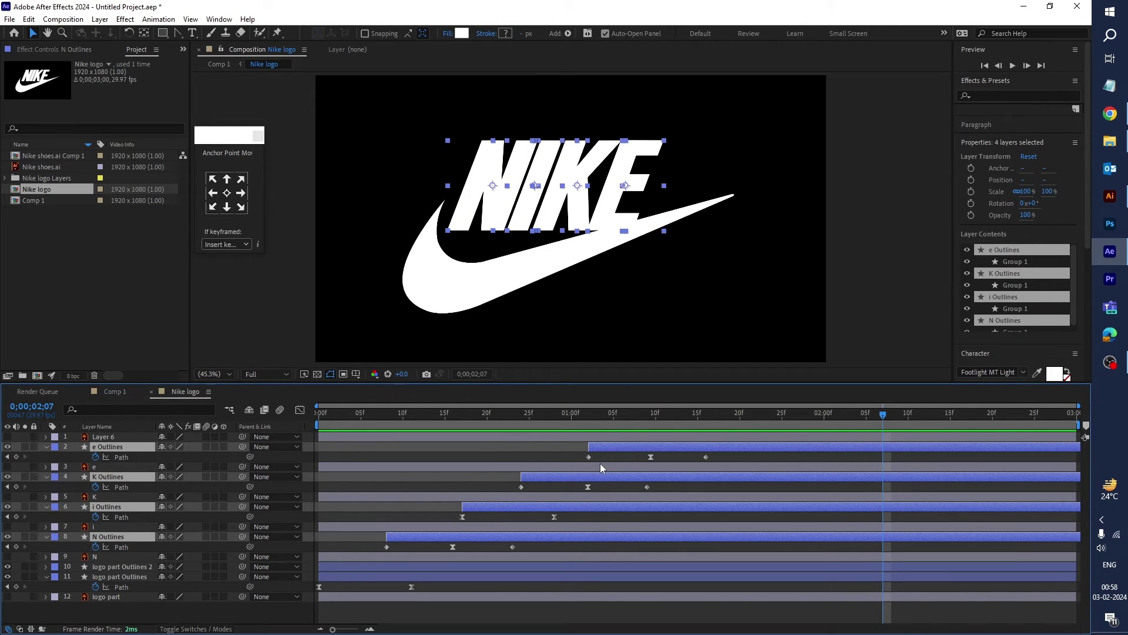
key(ctrl+d)
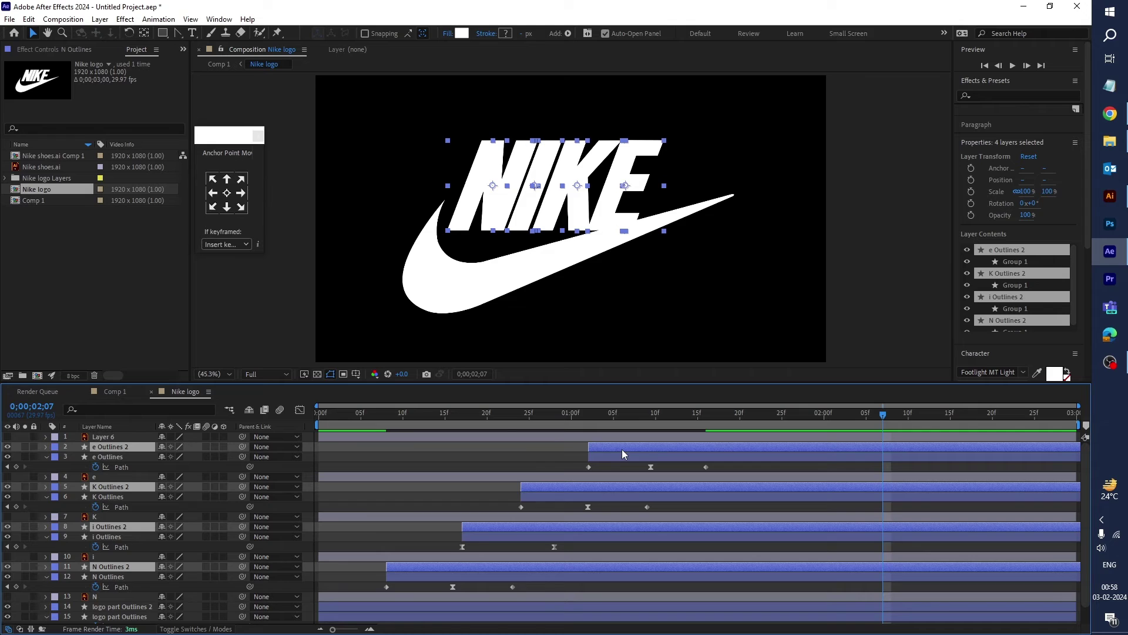
drag(621, 446, 608, 450)
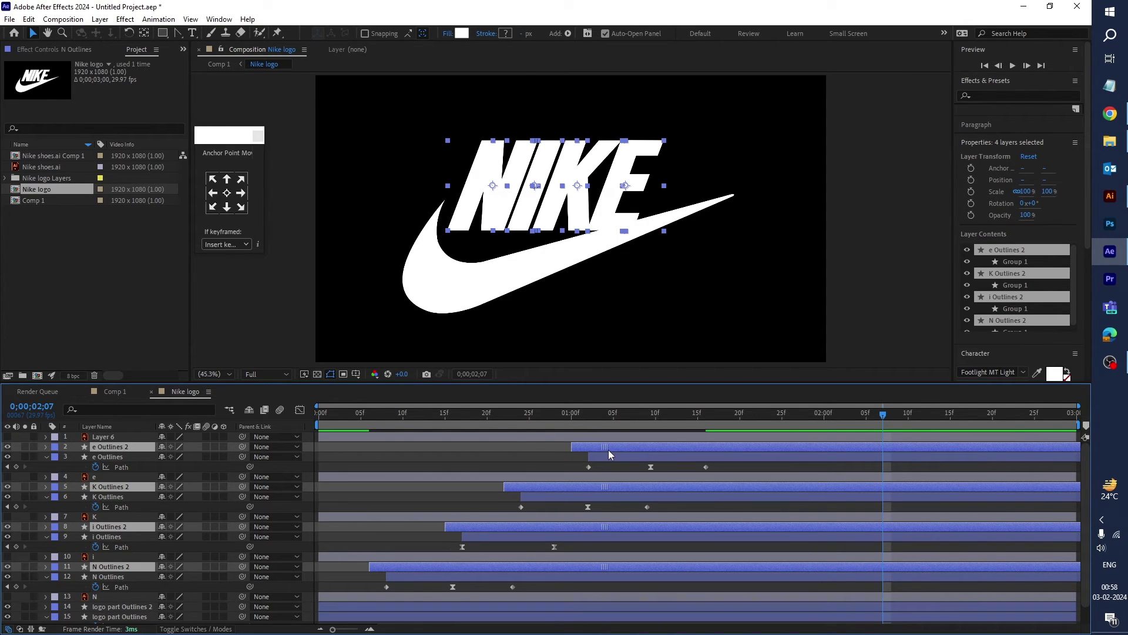
- Enlarge the timeline area and shift the original logo part Outlines layer to start at frame 2
drag(464, 382, 466, 296)
click(354, 525)
key(u)
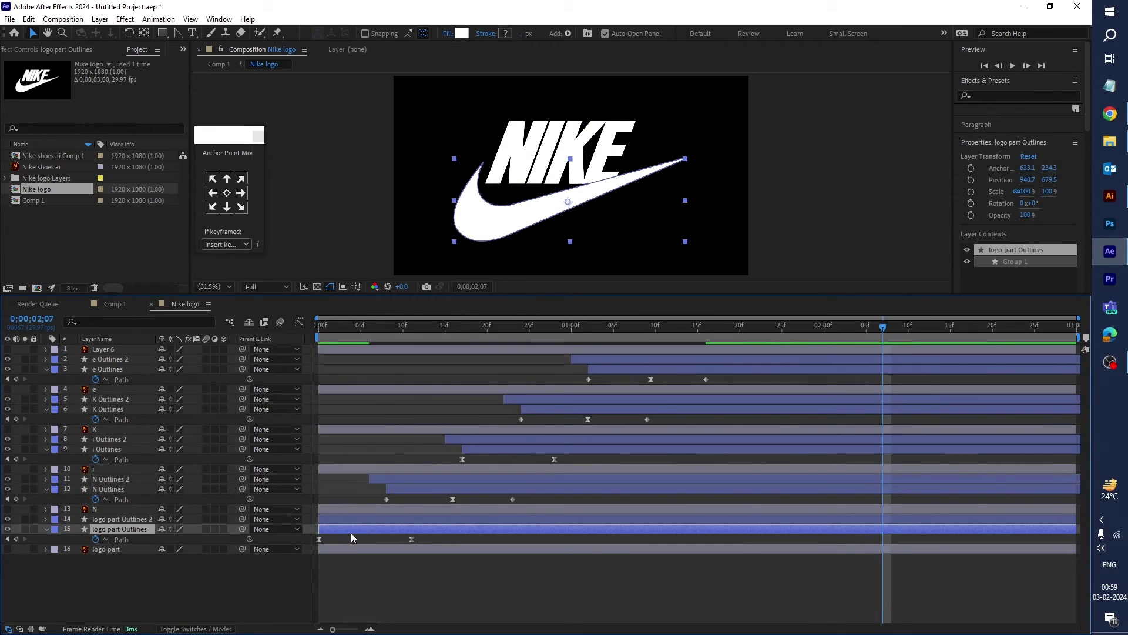
drag(358, 532, 367, 532)
- Change the fill colour of logo part Outlines 2 to bright cyan at frame 3
click(371, 520)
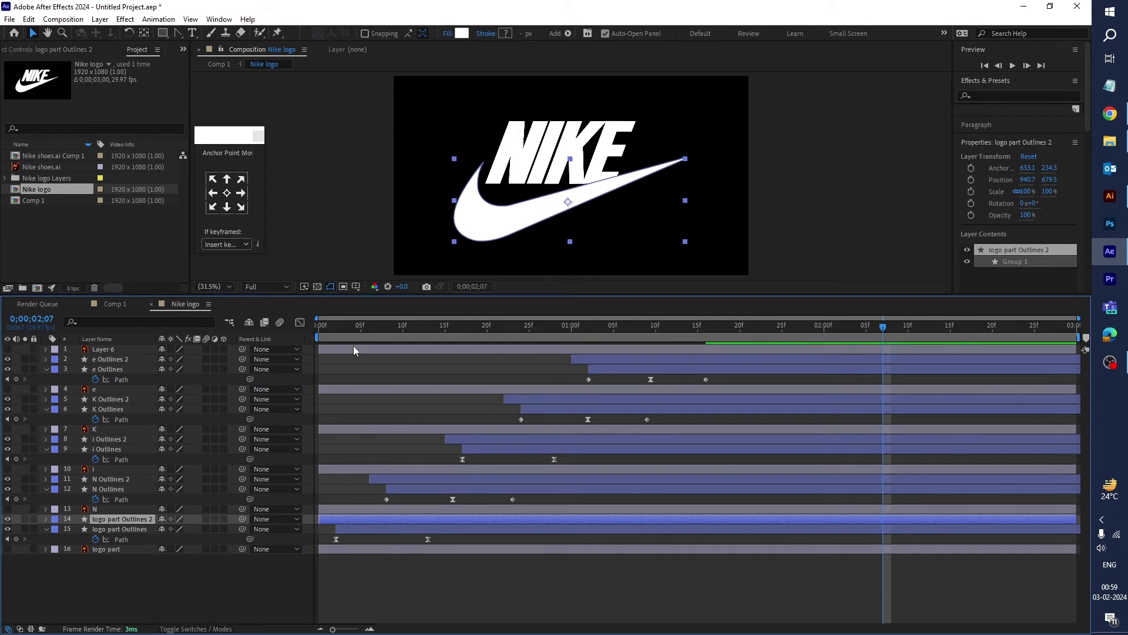
click(347, 329)
click(341, 510)
click(345, 521)
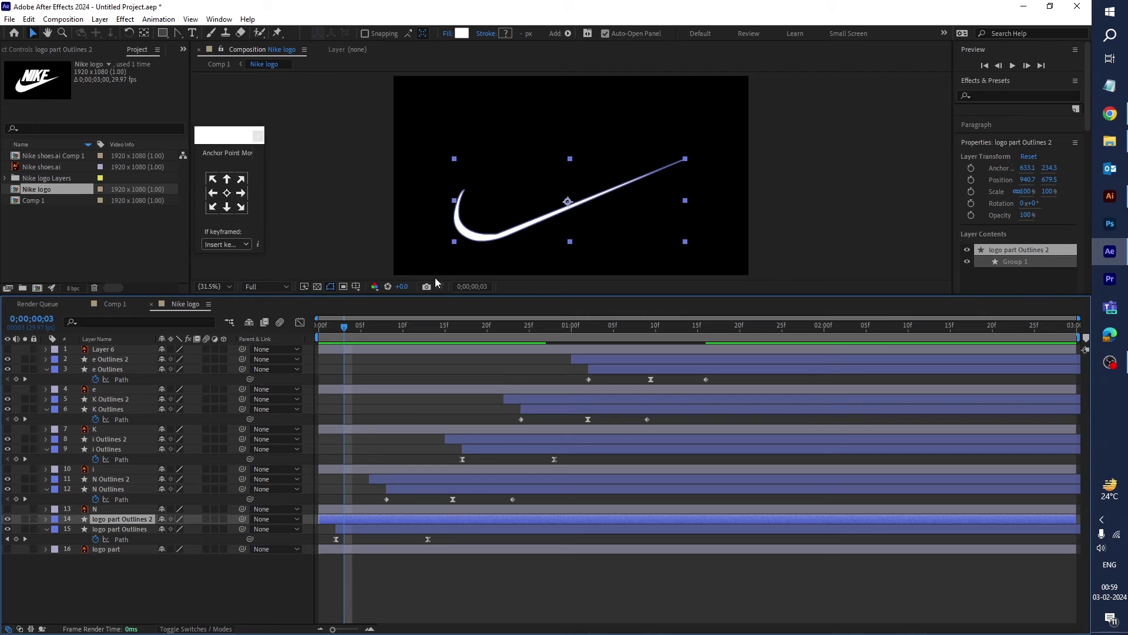
click(463, 34)
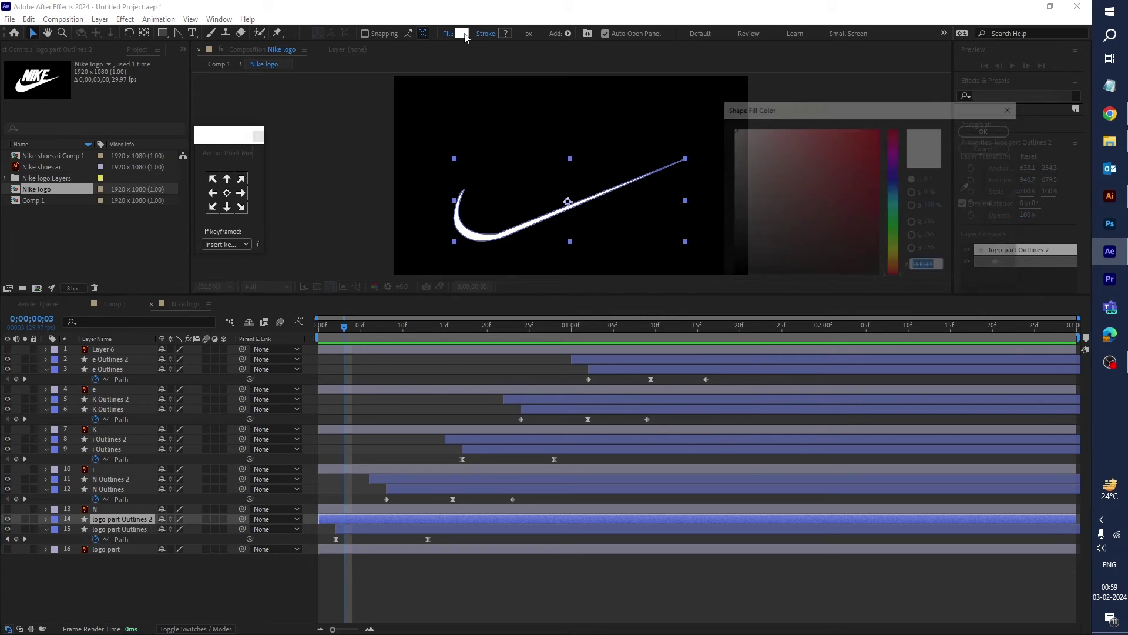
click(898, 239)
drag(869, 179, 867, 161)
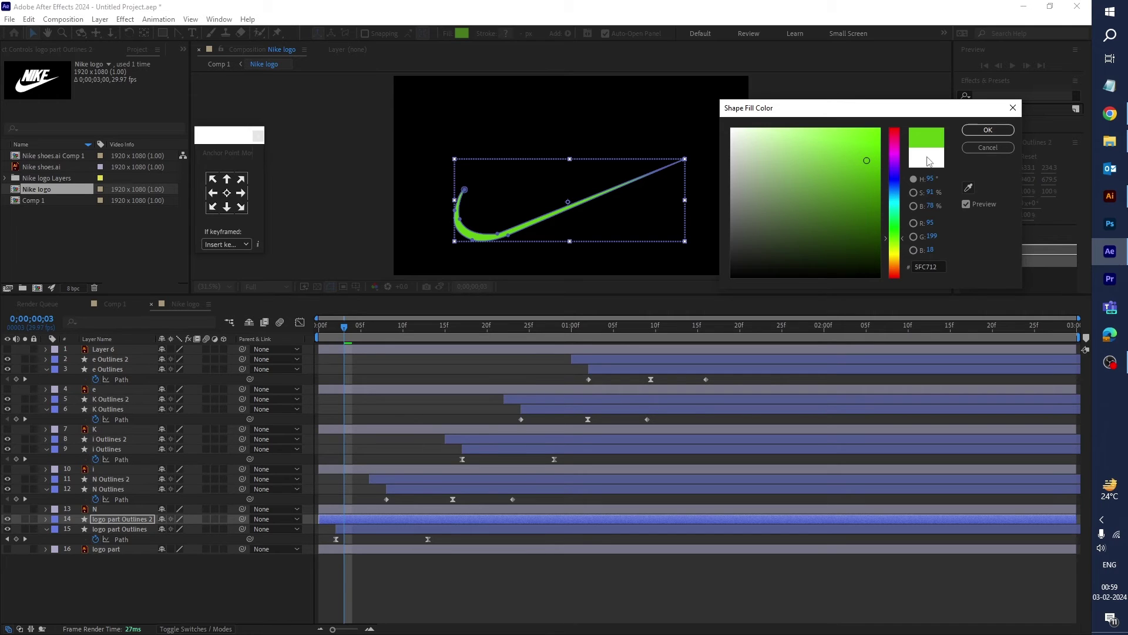
drag(895, 207, 896, 204)
click(868, 152)
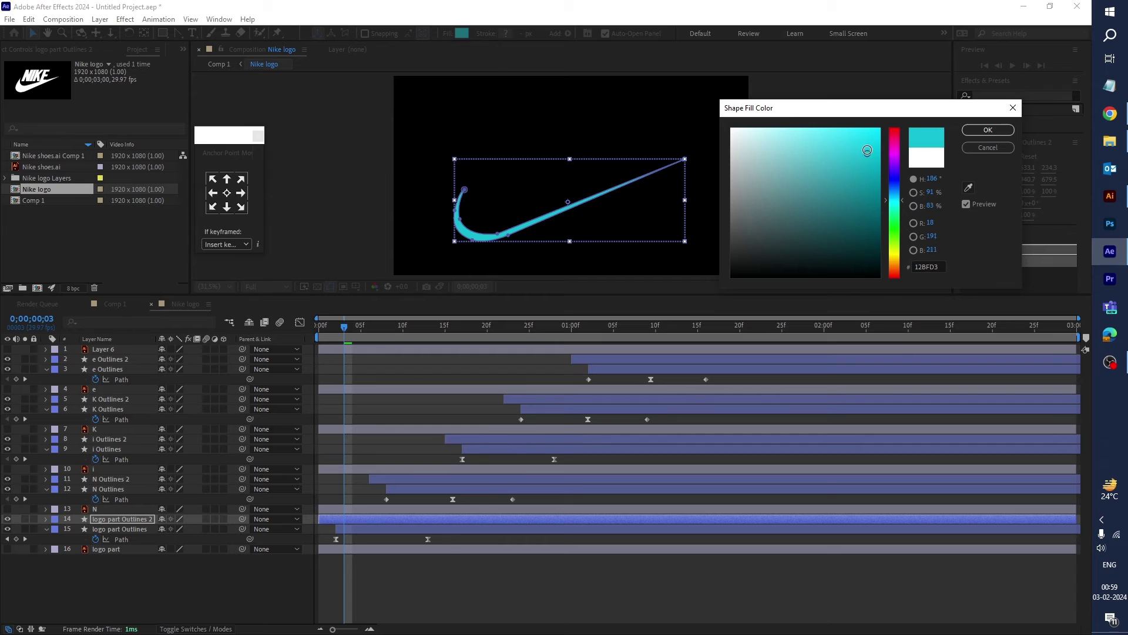
click(988, 129)
- Change the fill colour of N Outlines 2 to purple (#721DBA) at frame 14
drag(344, 345, 432, 352)
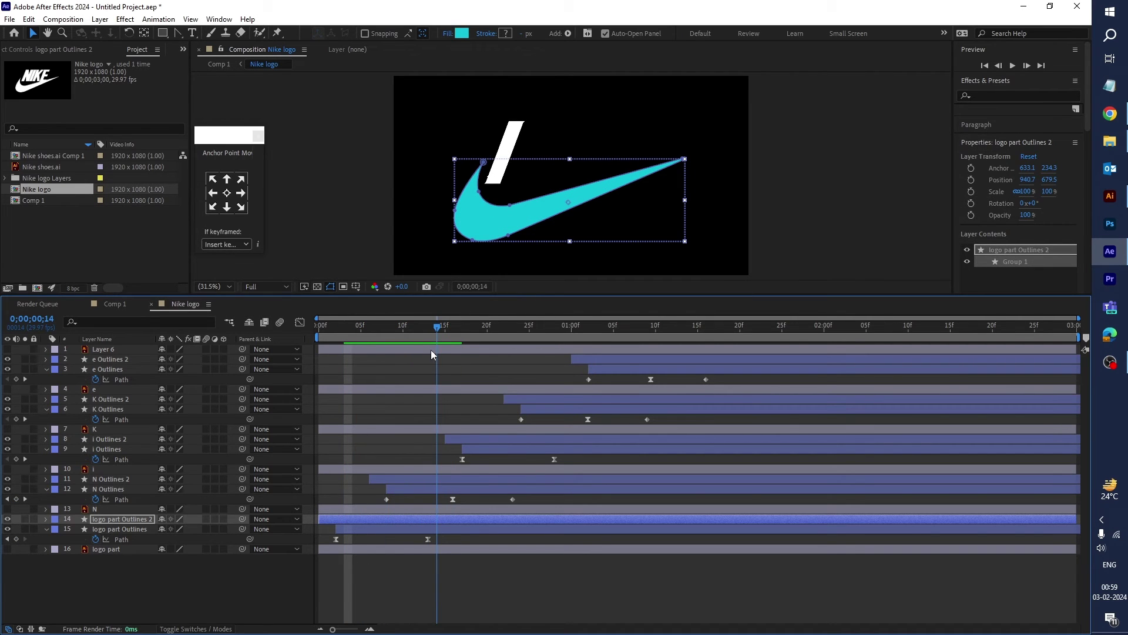
click(396, 479)
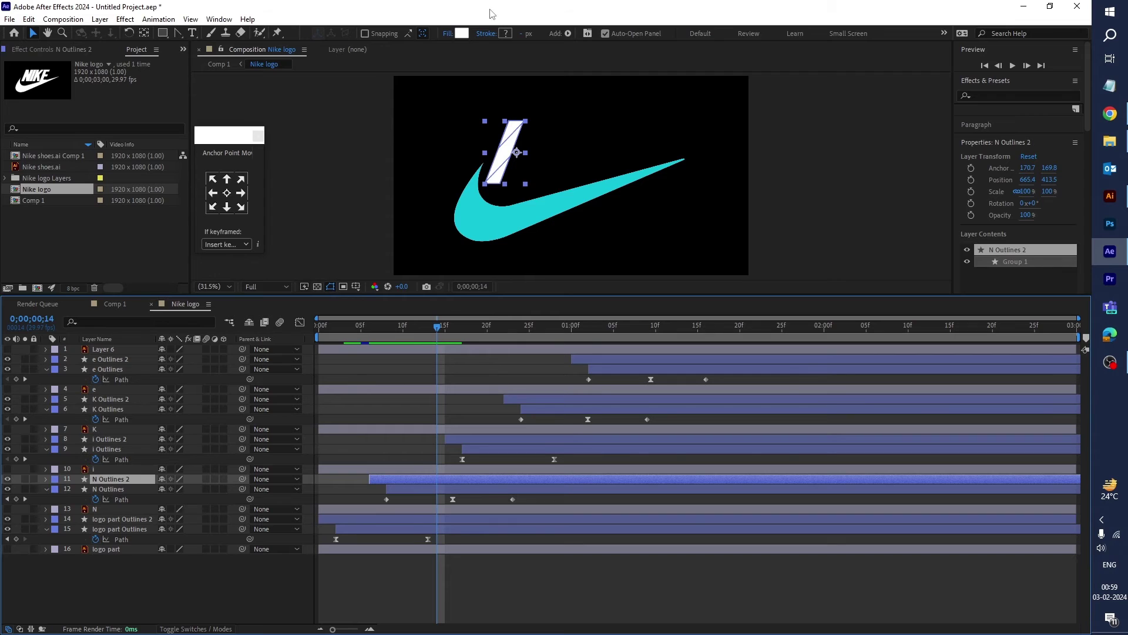
click(462, 34)
click(900, 195)
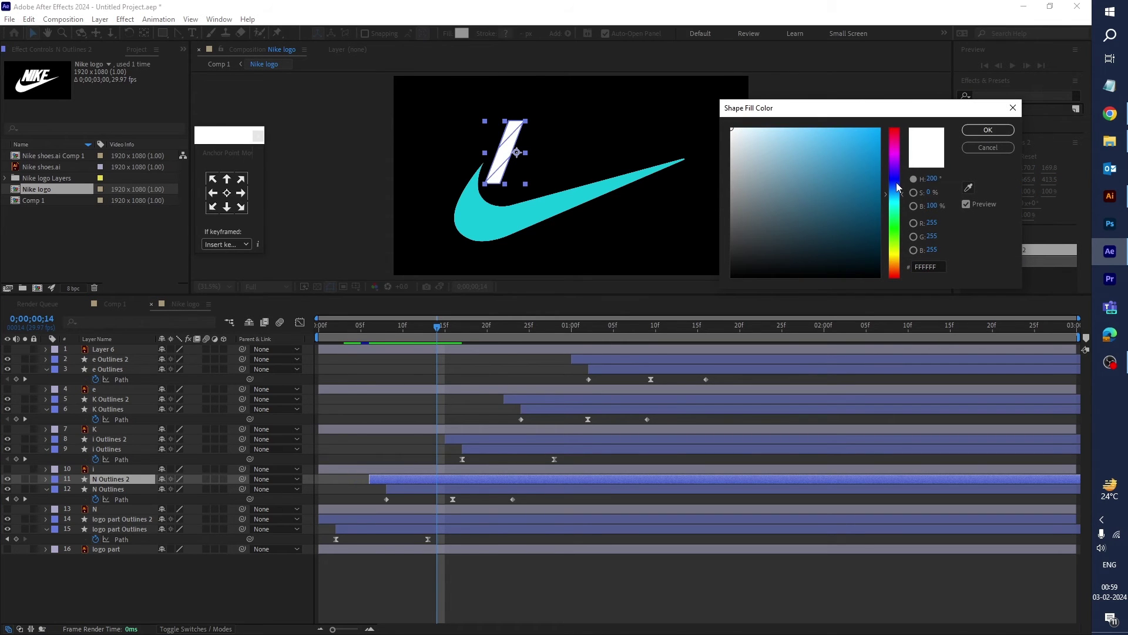
click(898, 166)
mouse_move(874, 145)
mouse_down()
mouse_move(858, 148)
mouse_move(857, 168)
mouse_up()
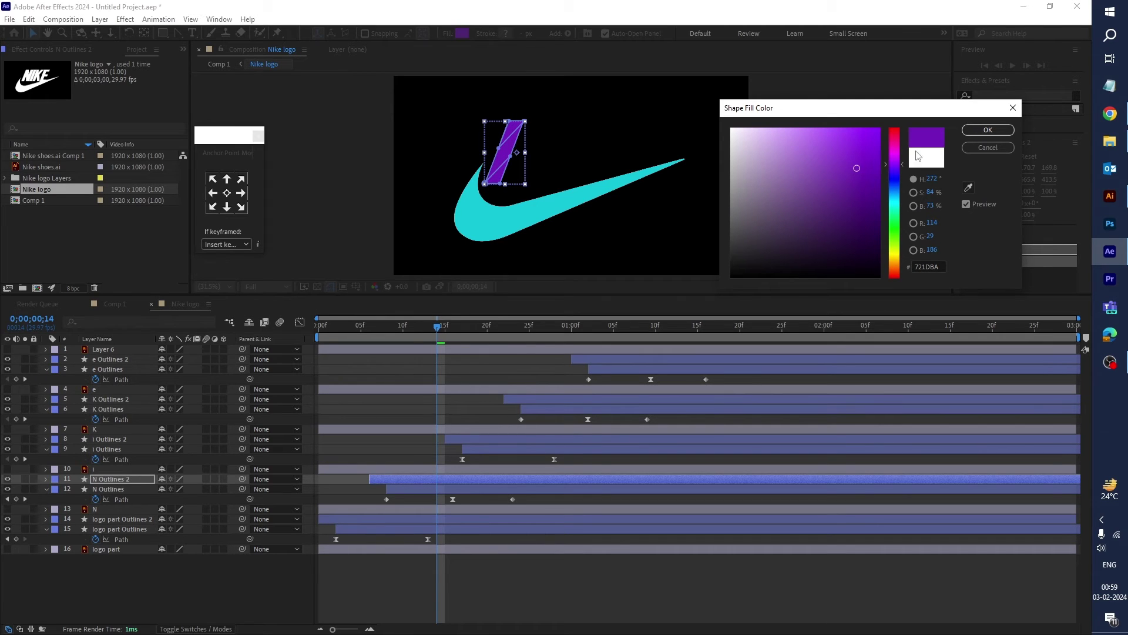
click(988, 130)
- Change the fill colour of i Outlines 2 to mustard yellow at frame 26
drag(444, 326, 489, 395)
click(481, 436)
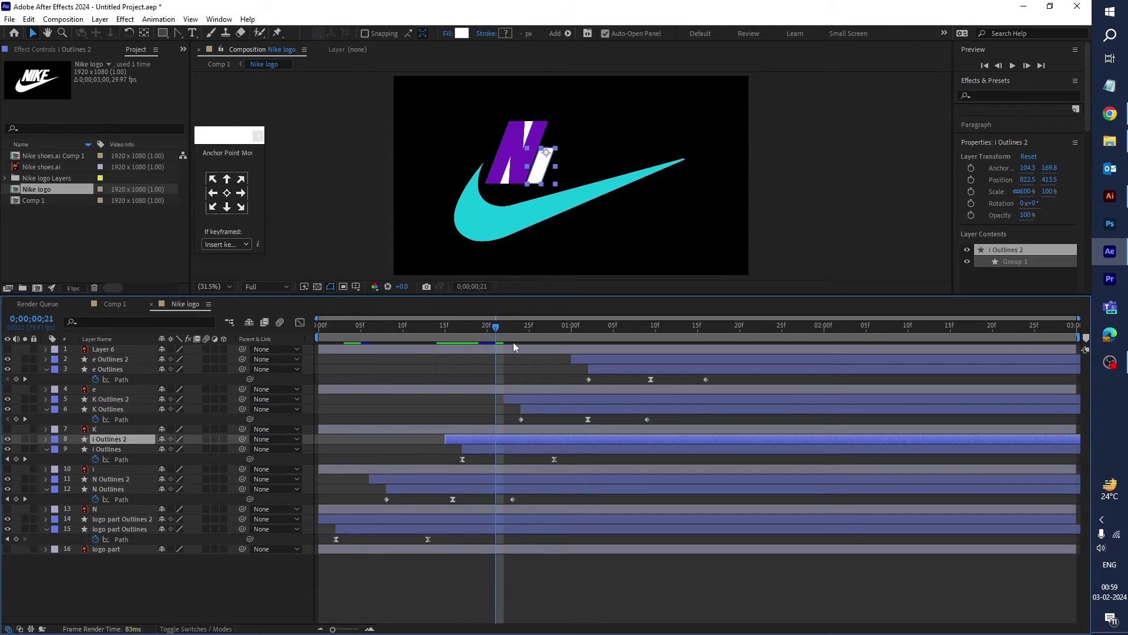
drag(496, 329, 537, 329)
click(462, 32)
click(894, 230)
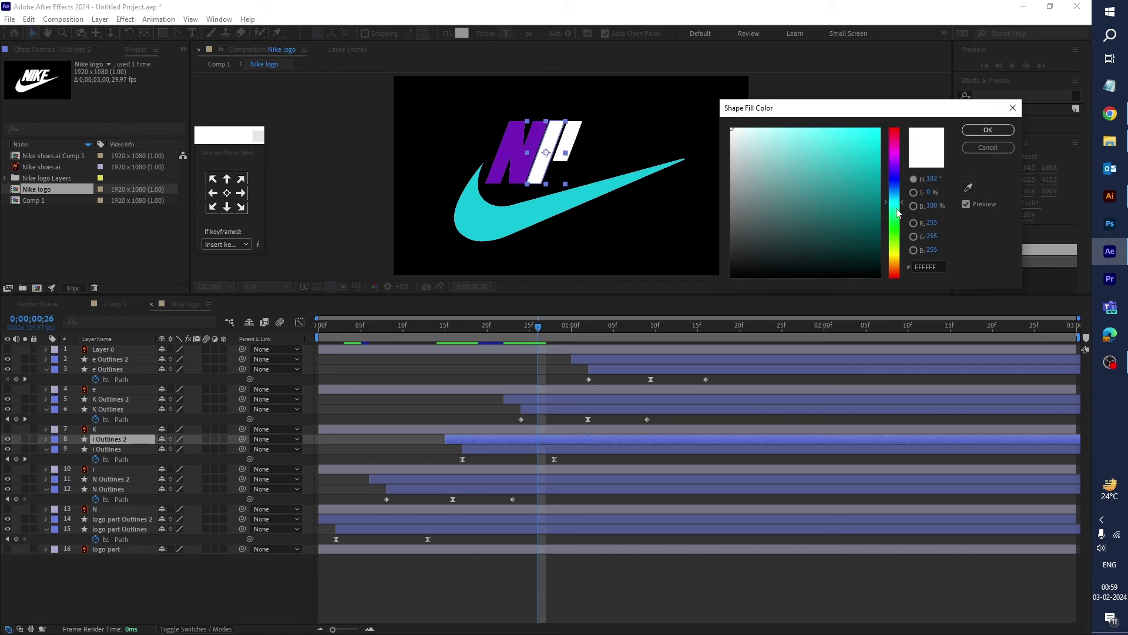
click(846, 155)
click(893, 254)
click(895, 243)
drag(897, 248, 897, 257)
mouse_move(852, 147)
mouse_down()
mouse_move(837, 160)
mouse_move(856, 152)
mouse_up()
click(988, 130)
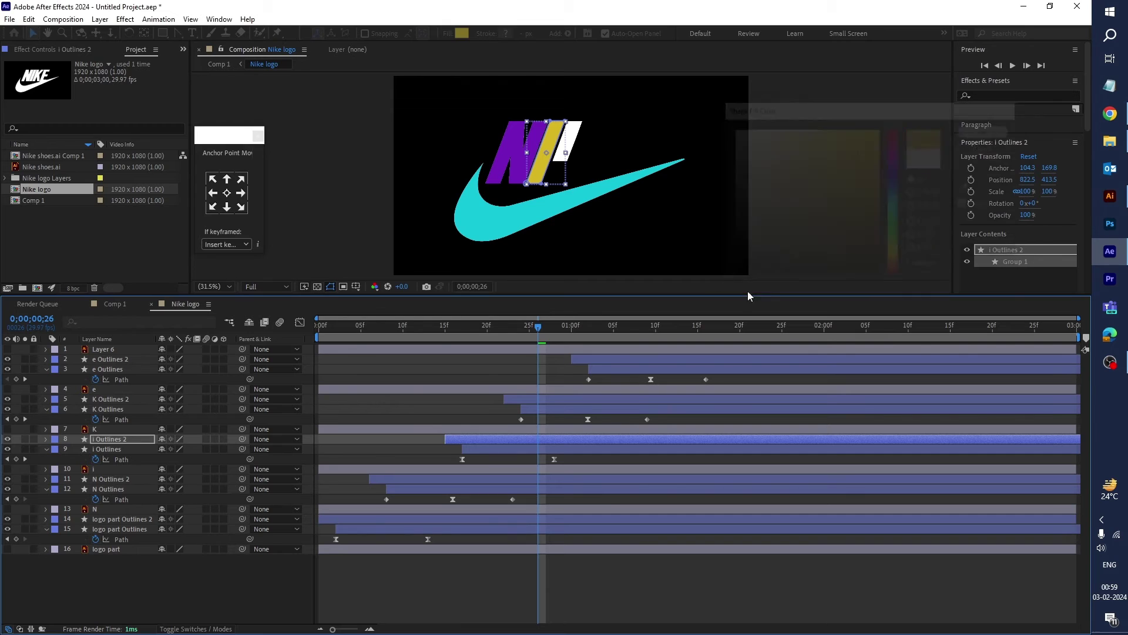
- Change the fill colour of K Outlines 2 to medium blue
click(543, 400)
click(462, 33)
drag(894, 276, 894, 231)
drag(870, 148, 896, 188)
drag(857, 144, 841, 140)
click(988, 129)
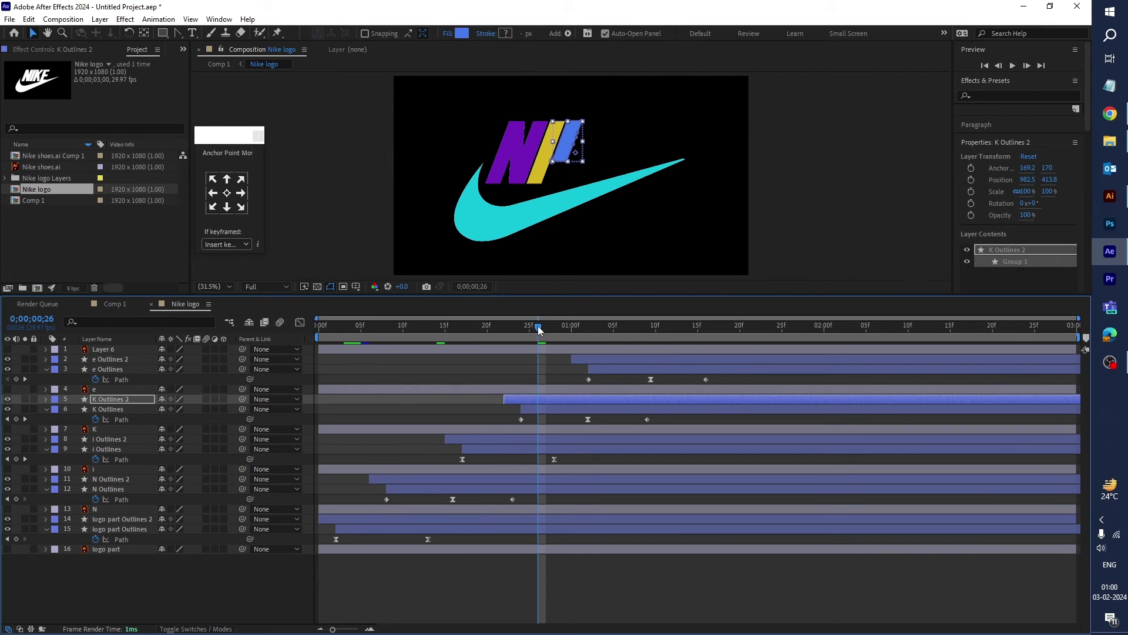
- Change the fill colour of e Outlines 2 to magenta (#E647E0) at 0;00;01;15
drag(538, 326, 690, 352)
click(686, 359)
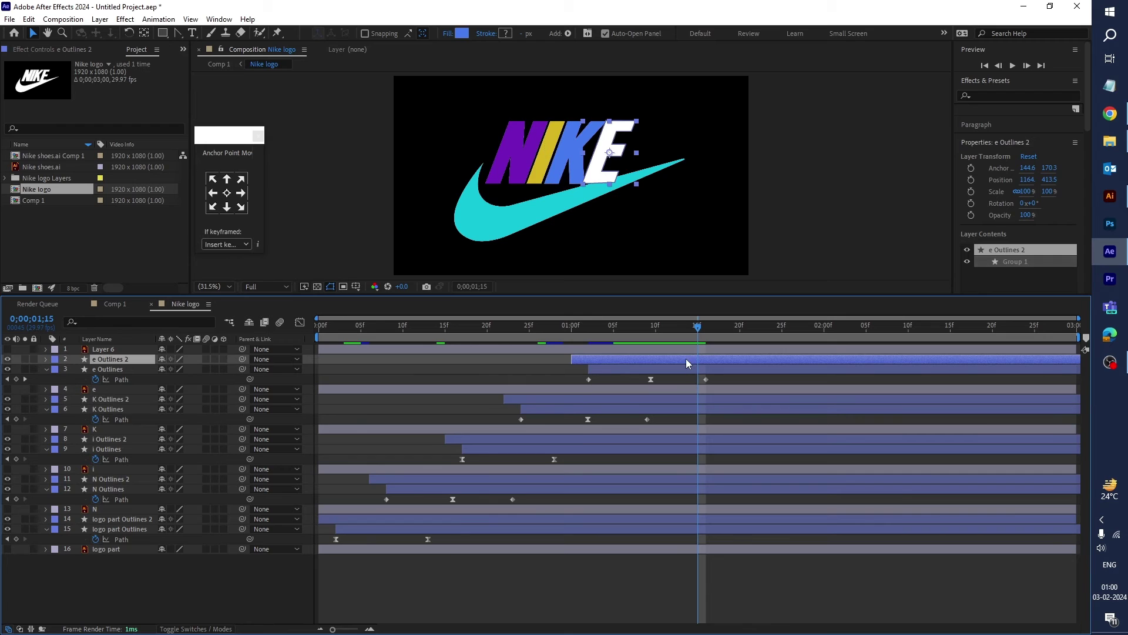
click(462, 33)
click(894, 199)
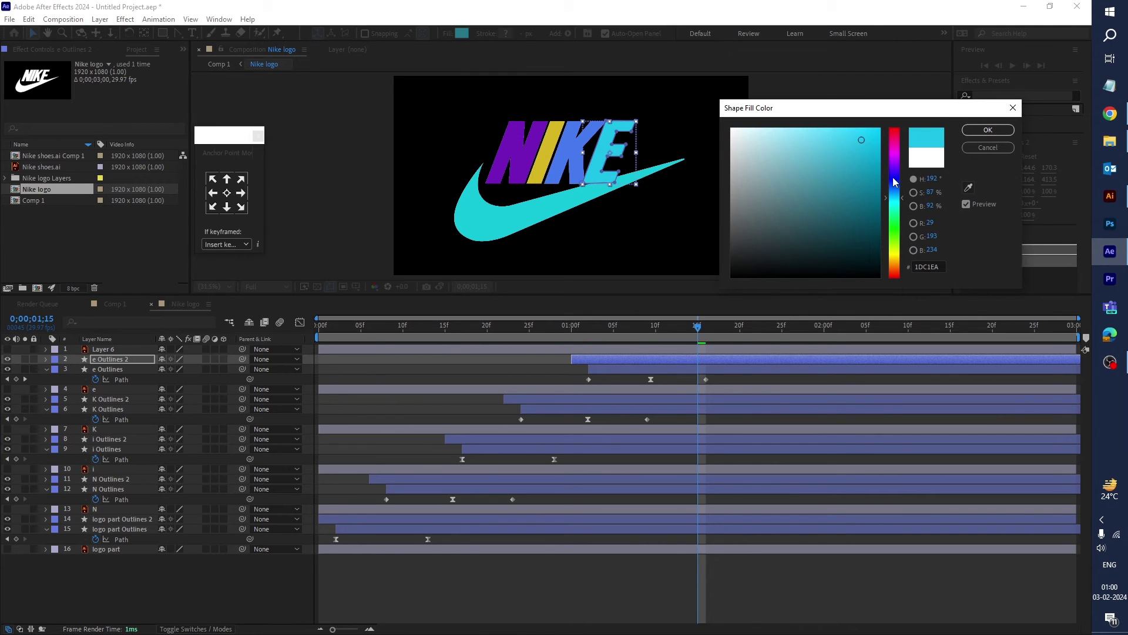
mouse_move(898, 174)
mouse_down()
mouse_move(896, 152)
mouse_move(844, 141)
mouse_move(831, 154)
mouse_move(834, 142)
mouse_up()
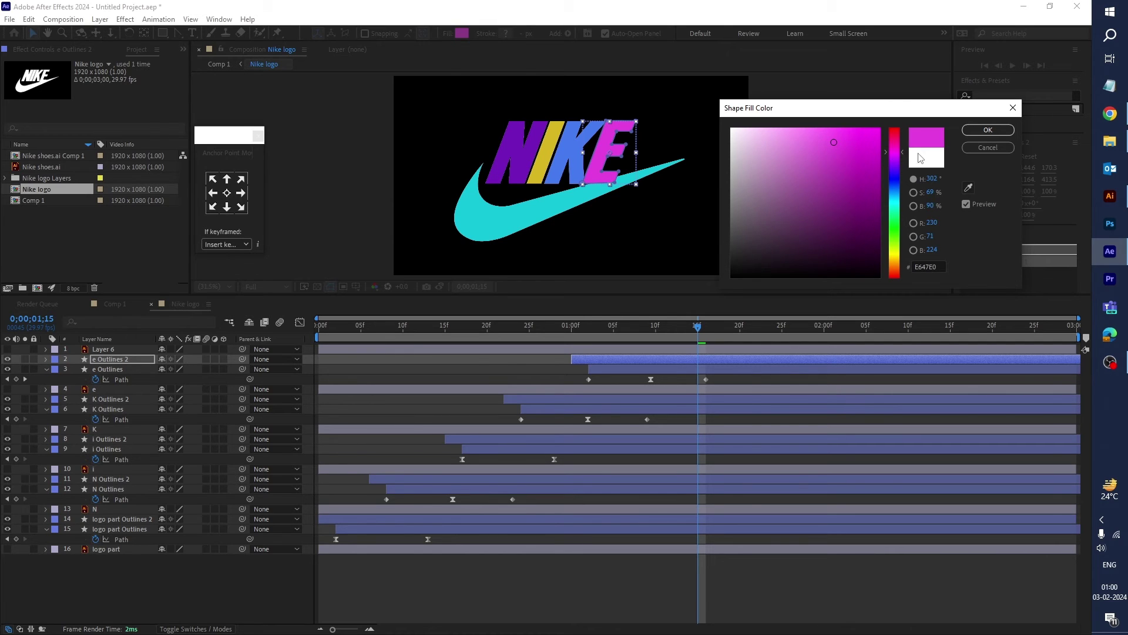
click(988, 129)
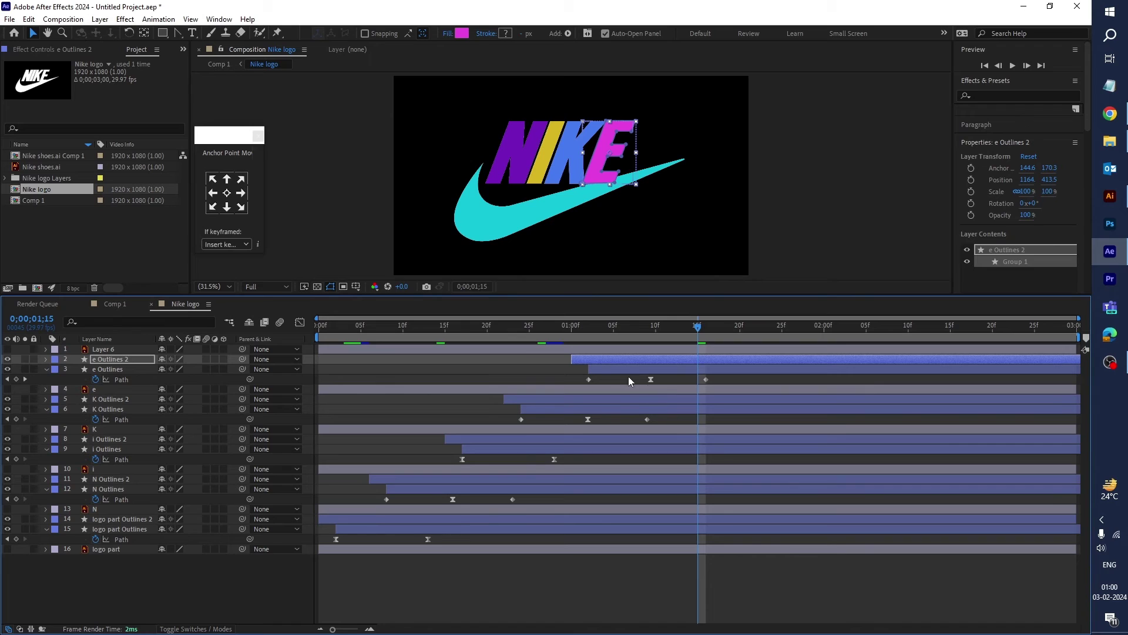
- Try to move all five coloured Outlines 2 layers together below logo part Outlines in the layer stack, and undo the reordering
ctrl+click(572, 398)
ctrl+click(494, 441)
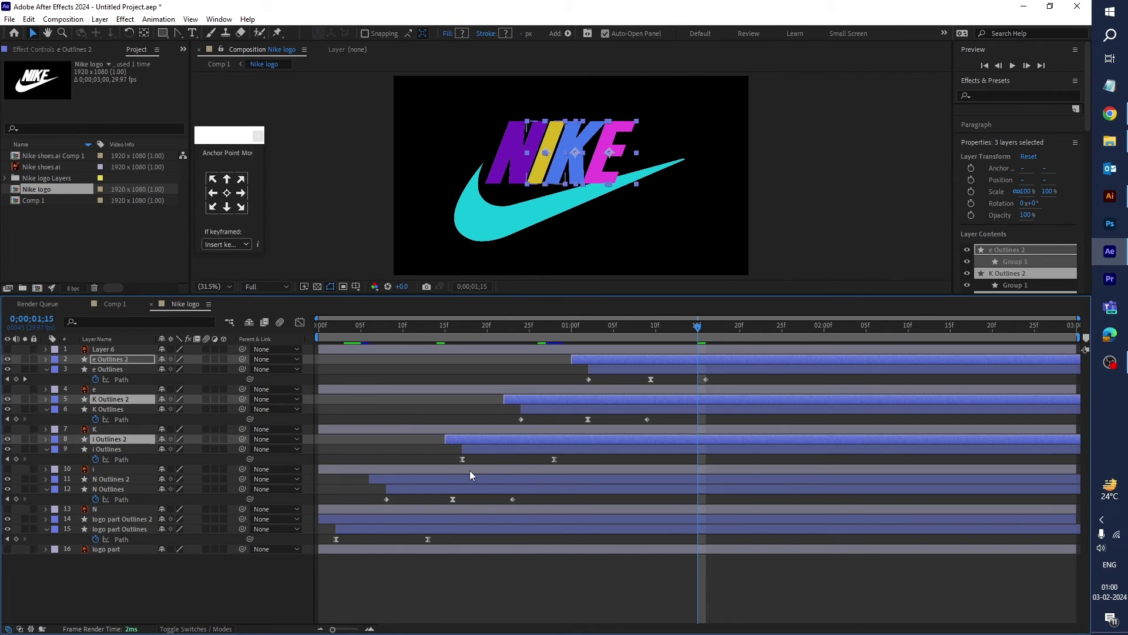
ctrl+click(465, 479)
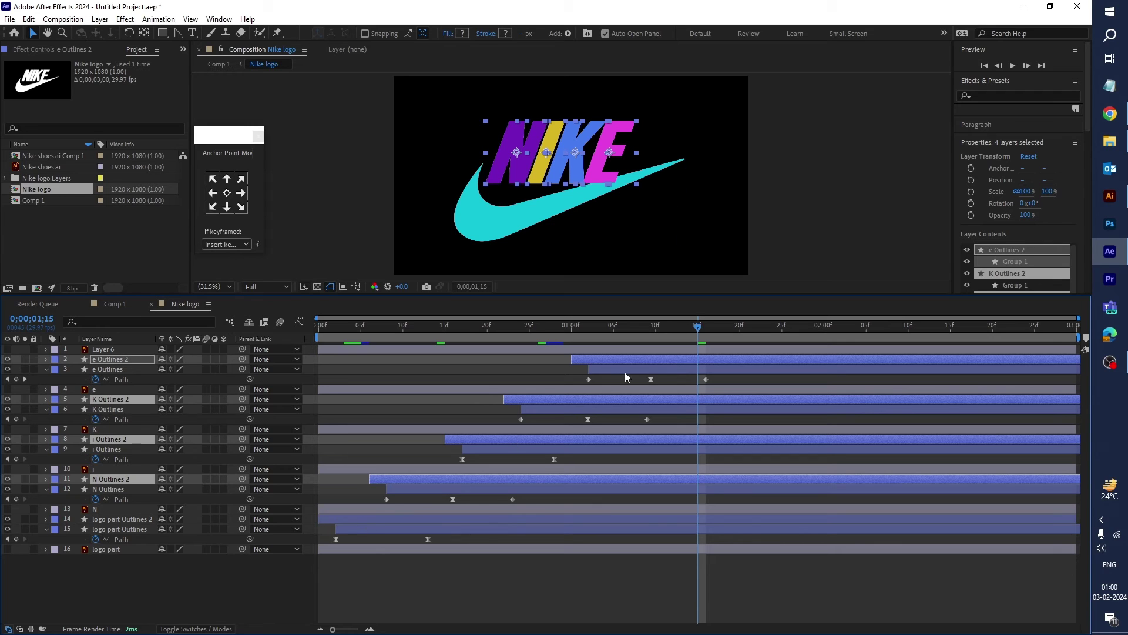
ctrl+click(366, 520)
drag(126, 520, 130, 538)
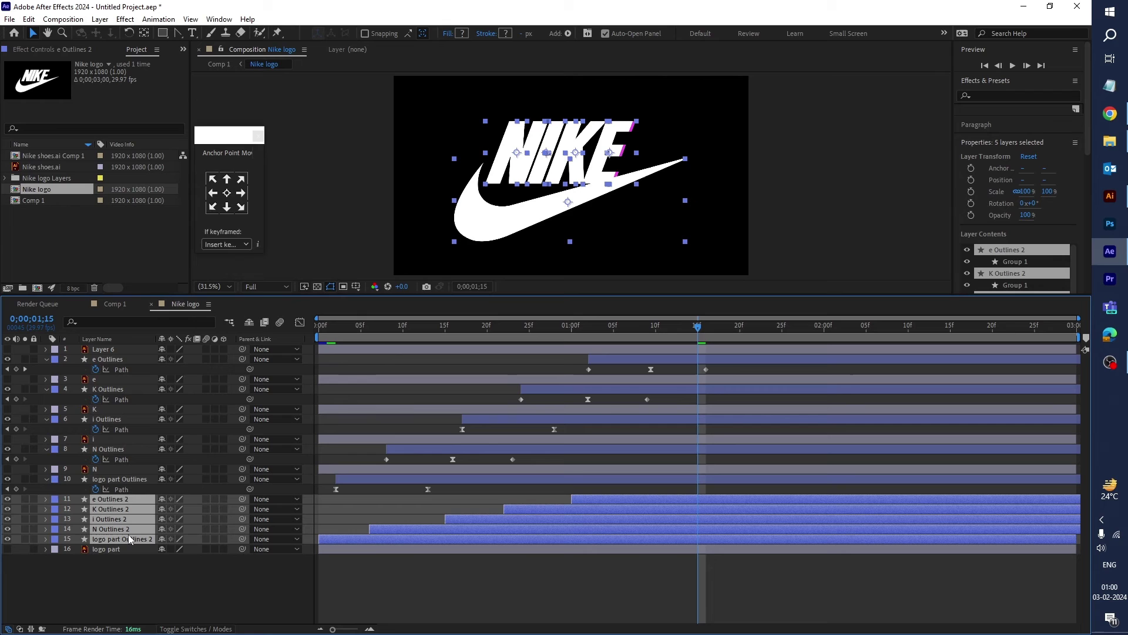
key(ctrl+z)
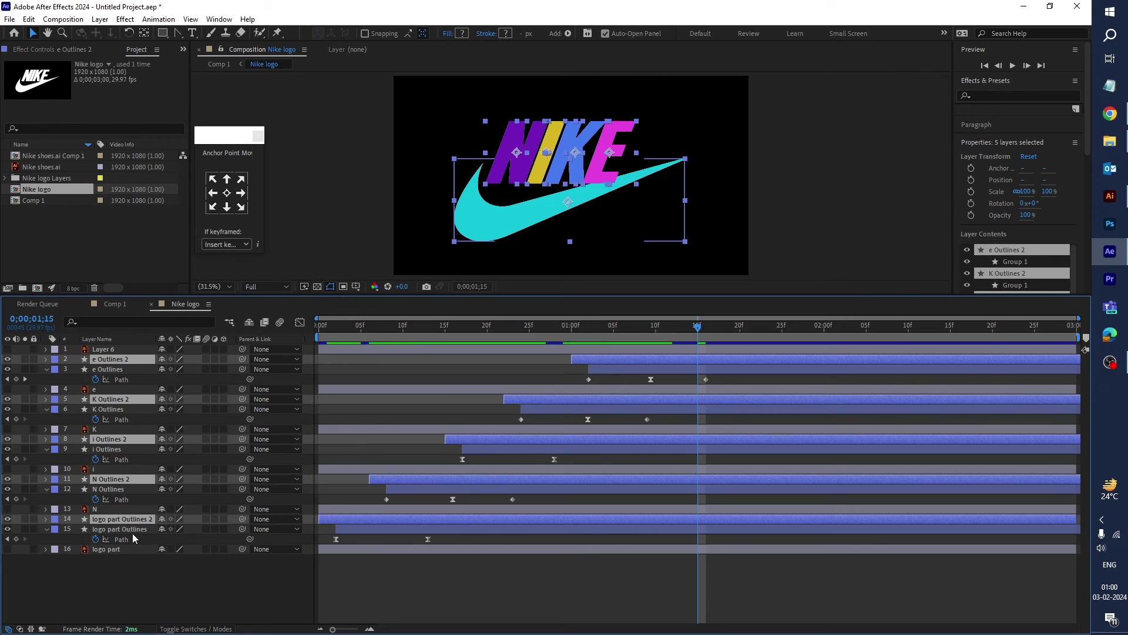
click(570, 379)
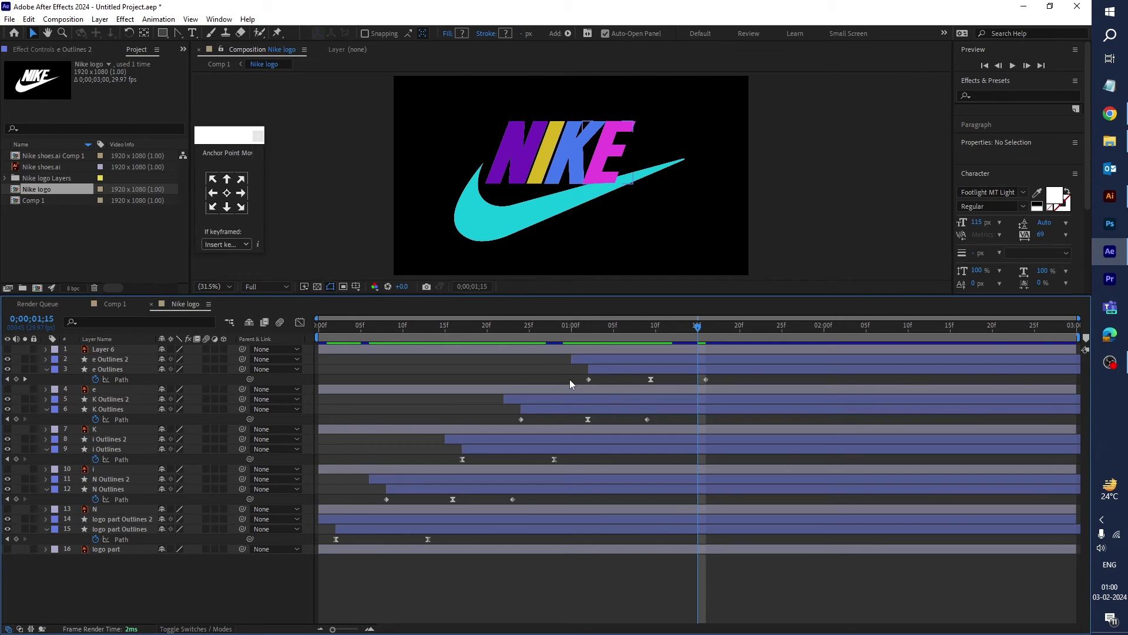
- Reorder the coloured e, K, i, N and logo part Outlines 2 layers so each sits directly below its white Outlines layer
click(592, 358)
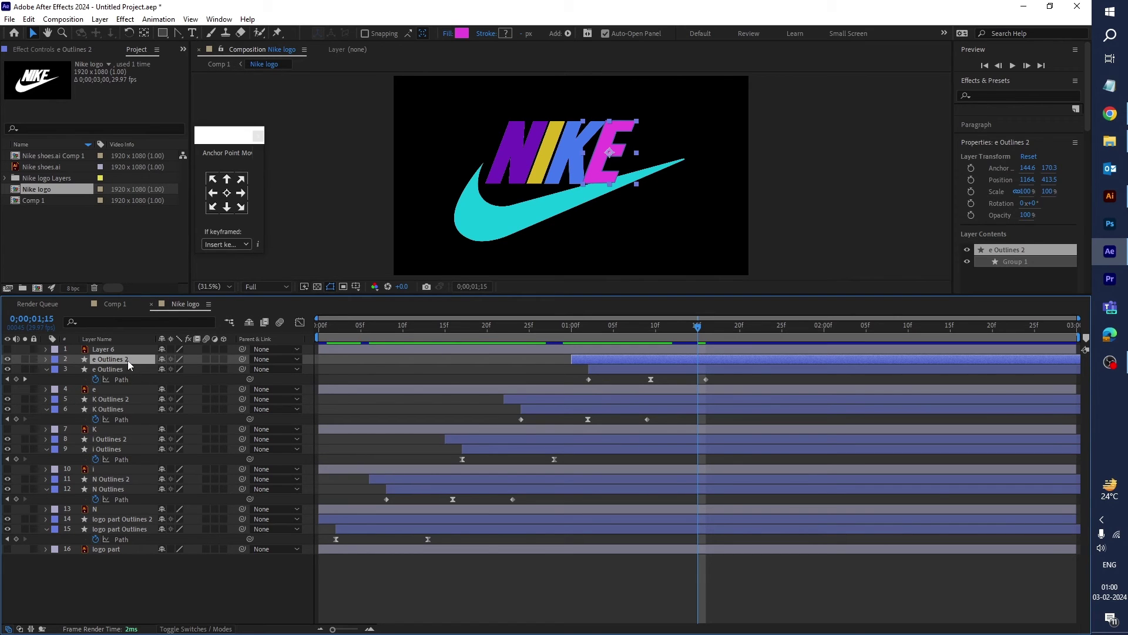
drag(128, 361, 147, 544)
click(510, 402)
click(466, 442)
click(411, 479)
click(328, 518)
- Preview the logo animation from the start, enlarging the composition view to check the coloured layers behind the white ones
drag(365, 329, 318, 329)
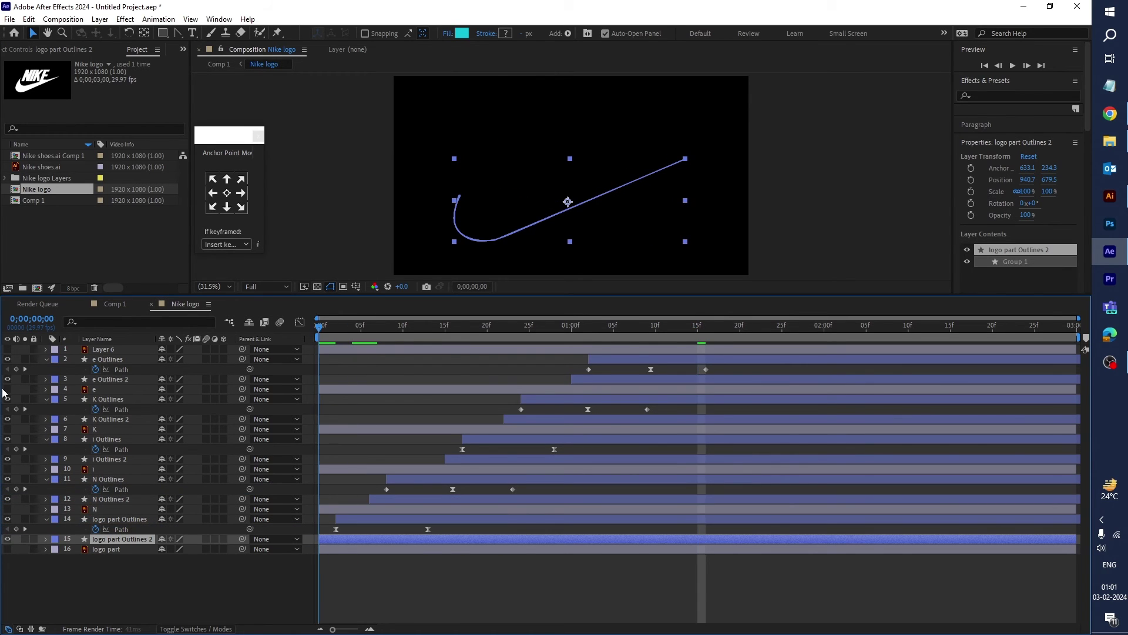
key(space)
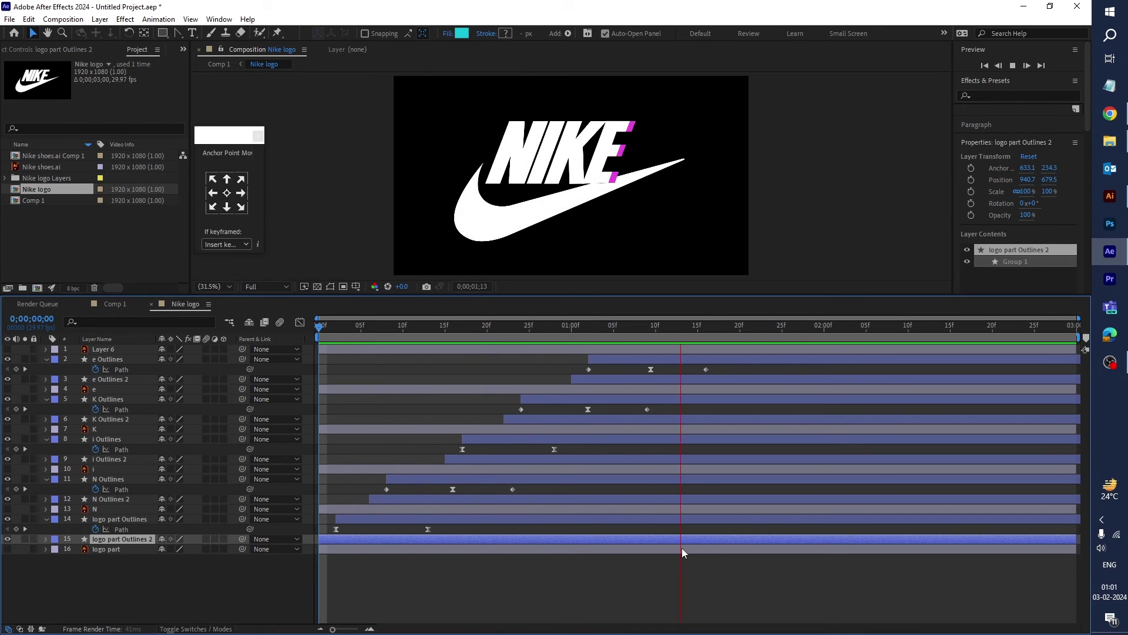
key(space)
drag(607, 294, 609, 429)
key(space)
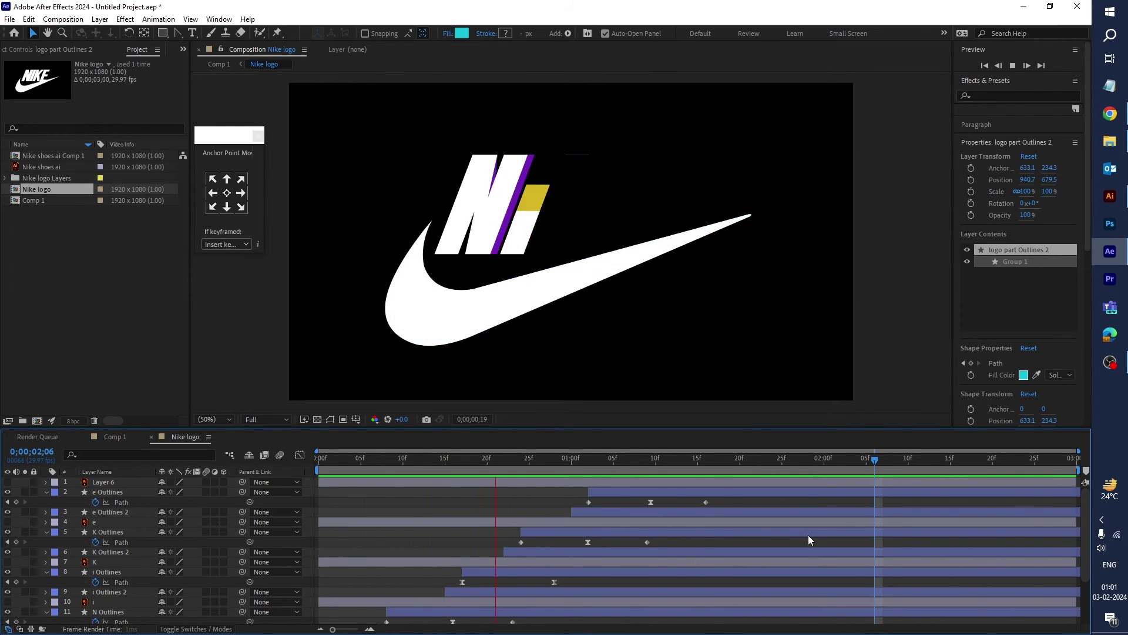
key(space)
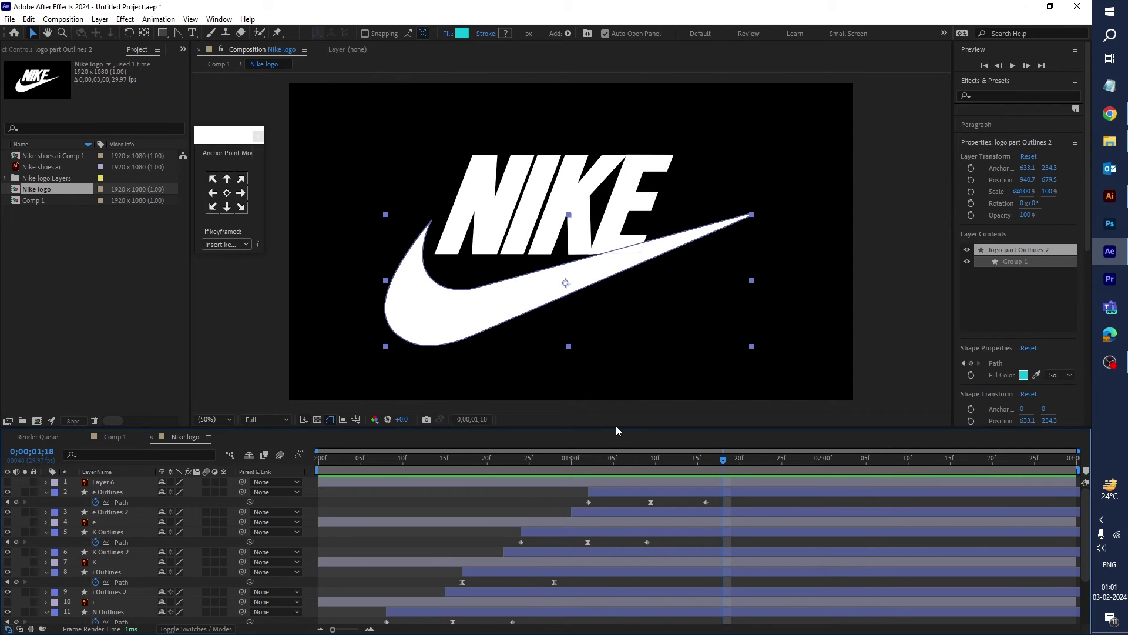
drag(615, 428, 613, 293)
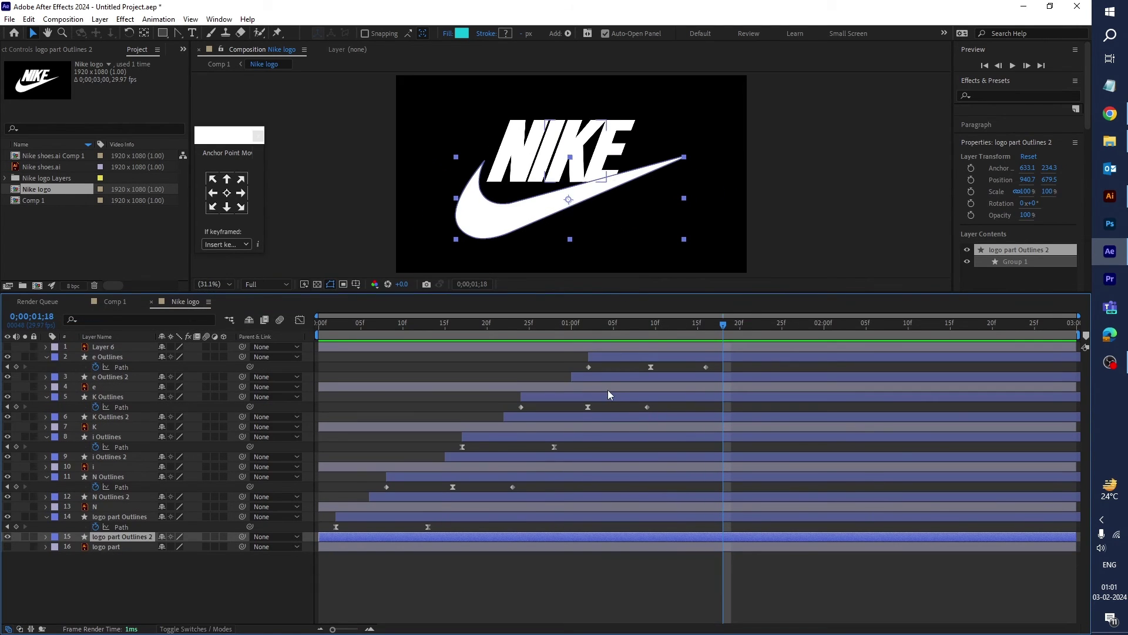
- Shift the white e, K, i, N and logo part Outlines layers three frames later, so logo part Outlines starts at frame 5
click(604, 358)
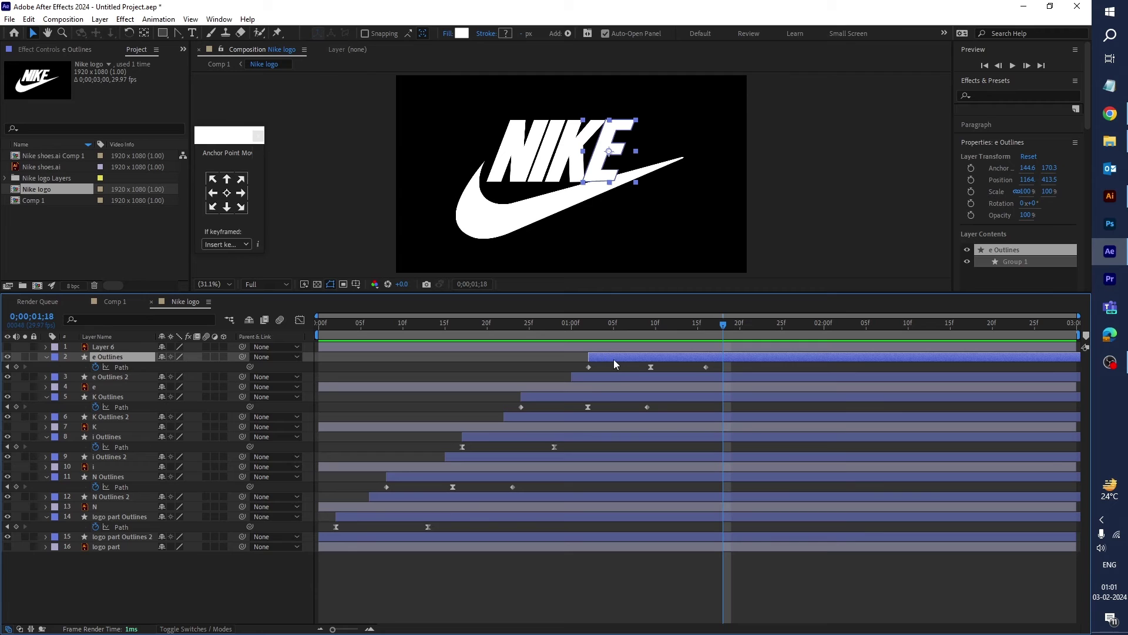
ctrl+click(586, 399)
ctrl+click(535, 440)
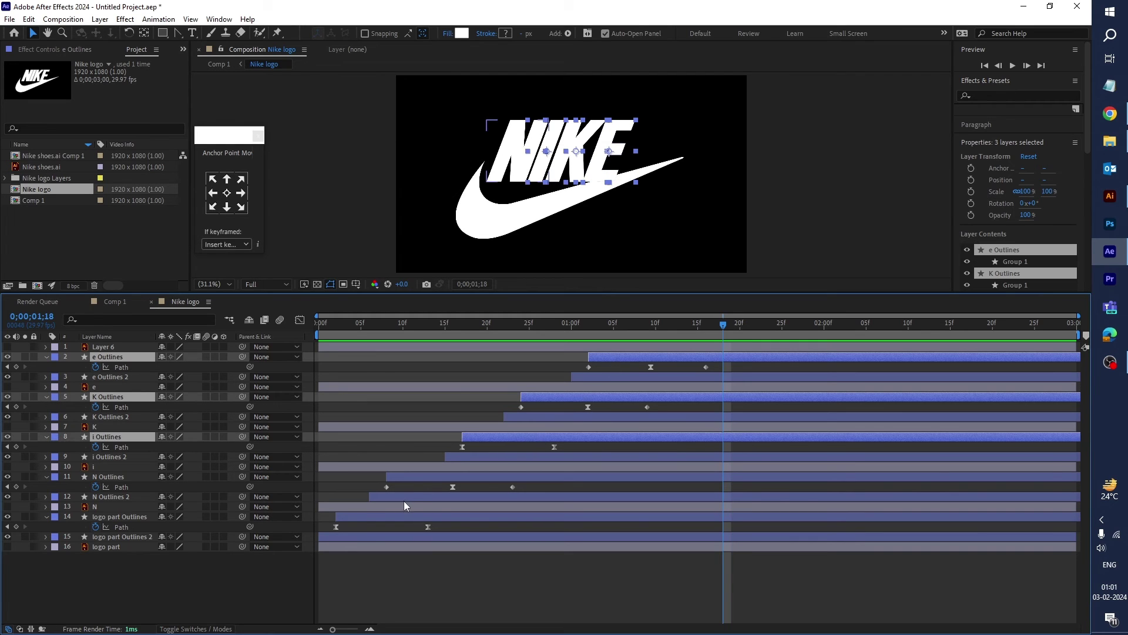
ctrl+click(407, 477)
ctrl+click(379, 517)
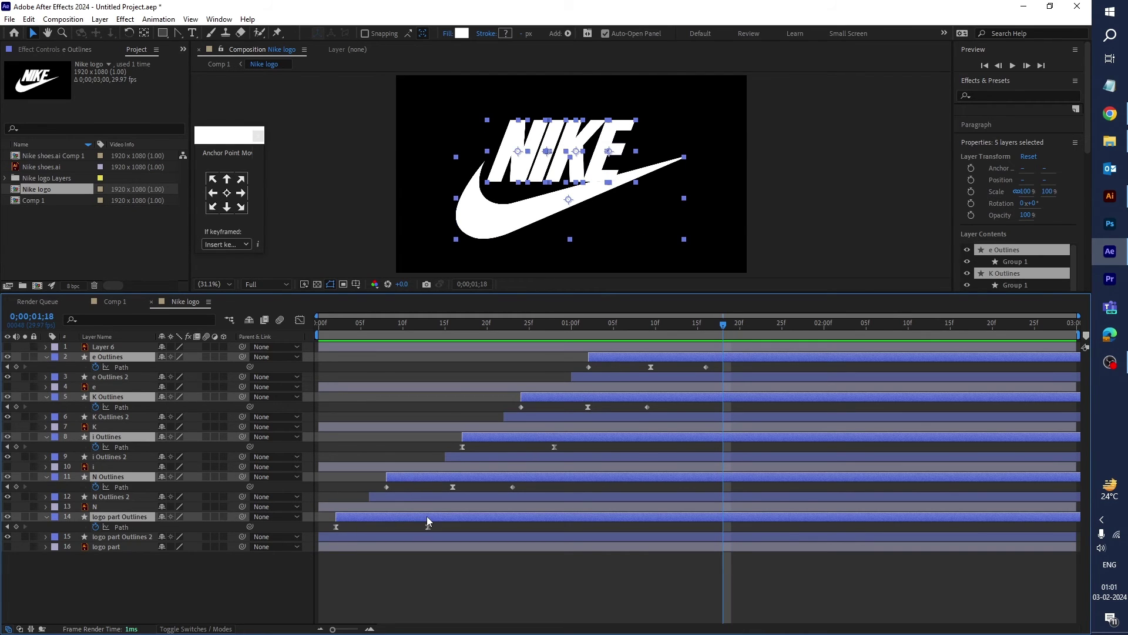
drag(428, 516, 449, 516)
- Play back the logo animation from the start to check the longer coloured delay
key(space)
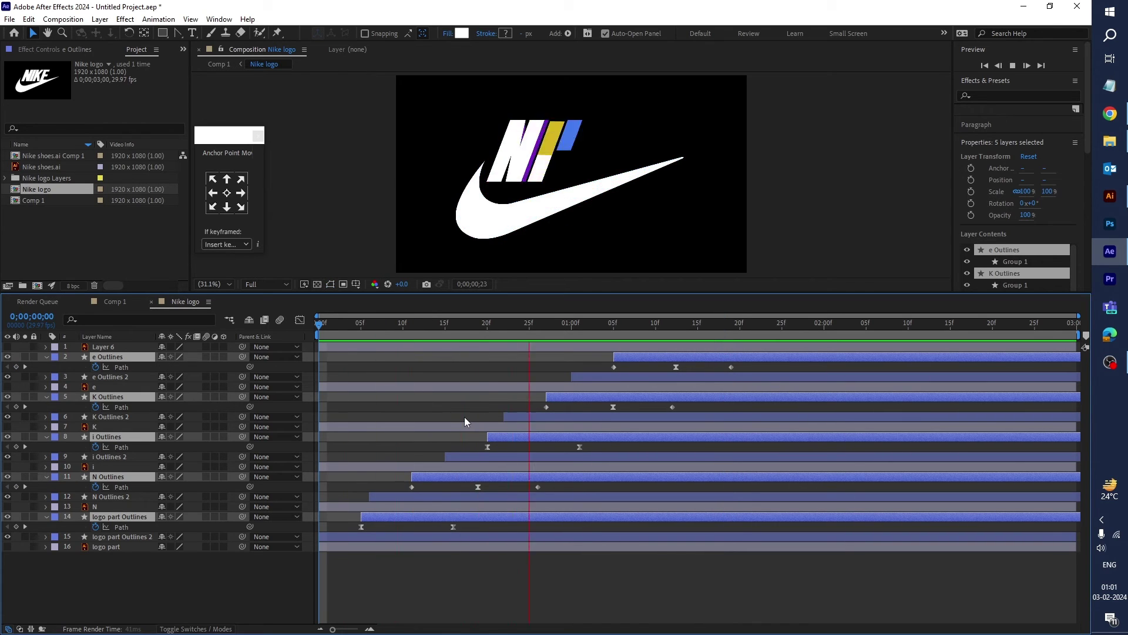
key(space)
click(573, 320)
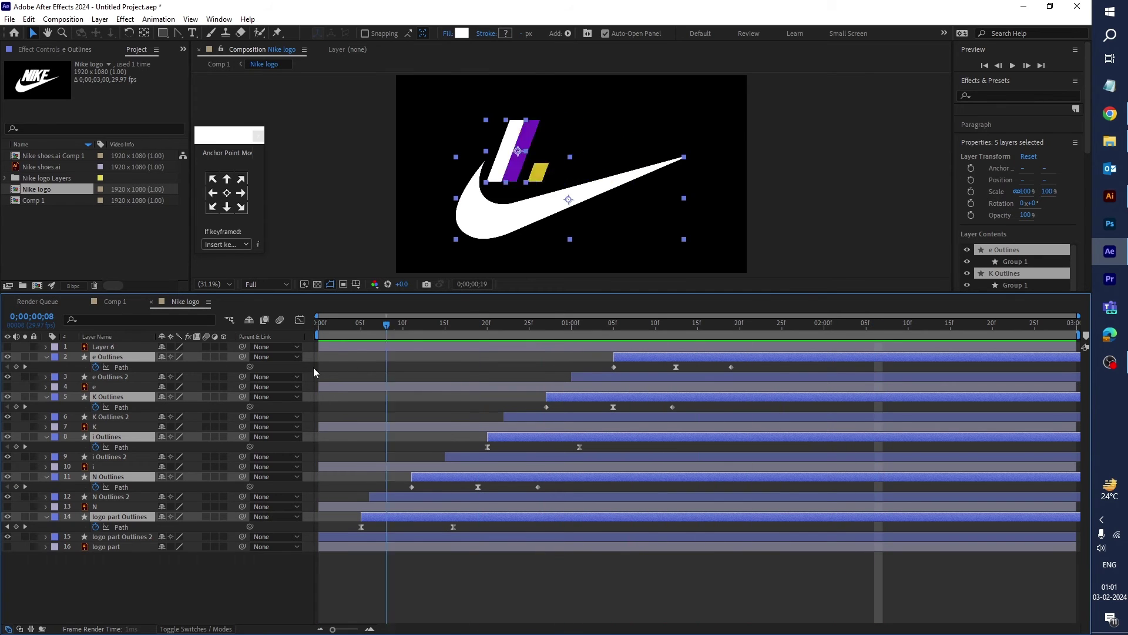
key(space)
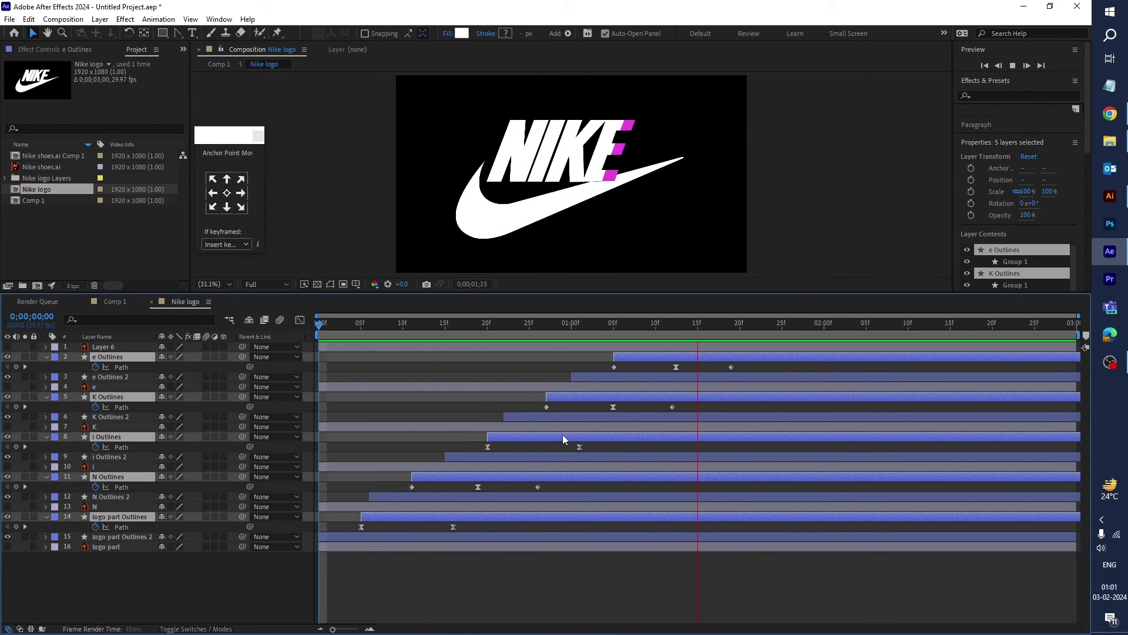
key(space)
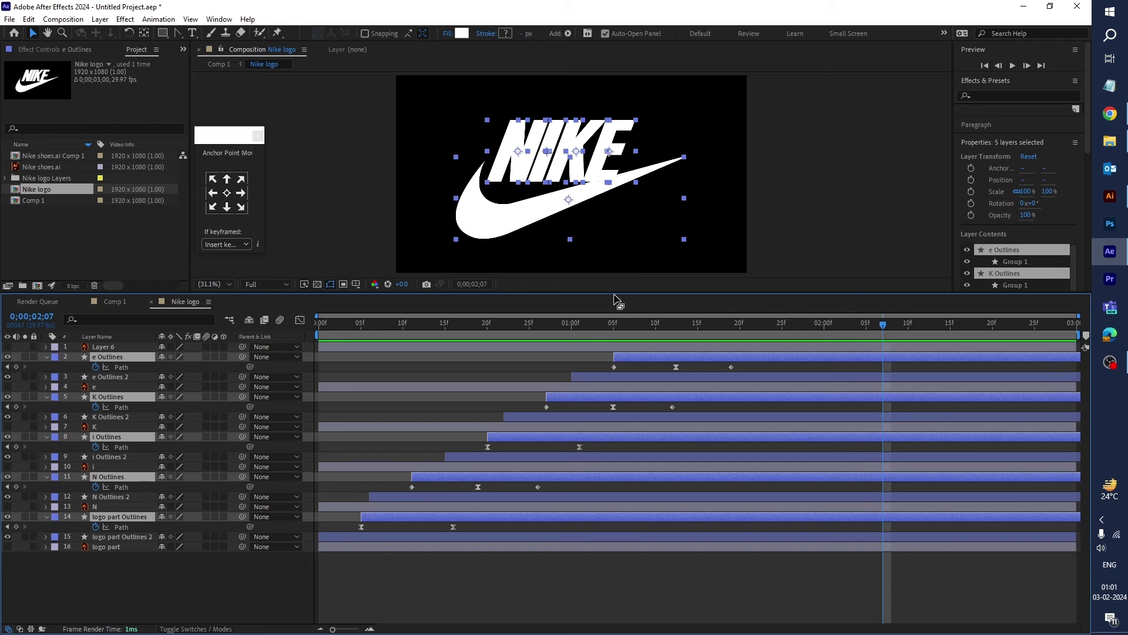
- Make Layer 6 visible and add a Color Overlay layer style to it
drag(615, 294, 616, 342)
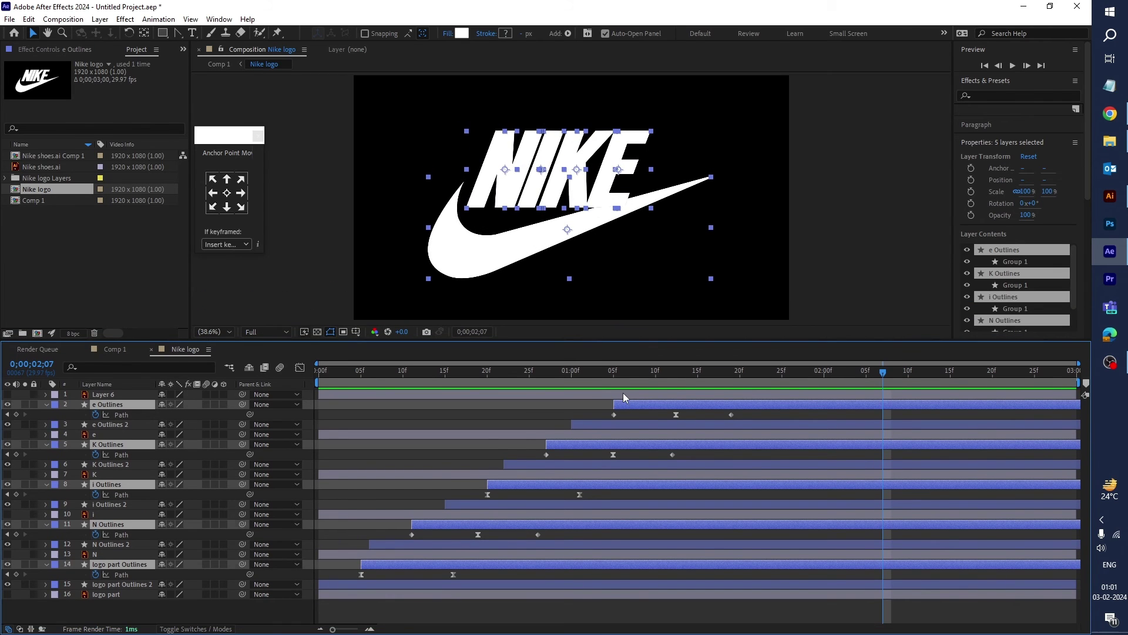
click(86, 394)
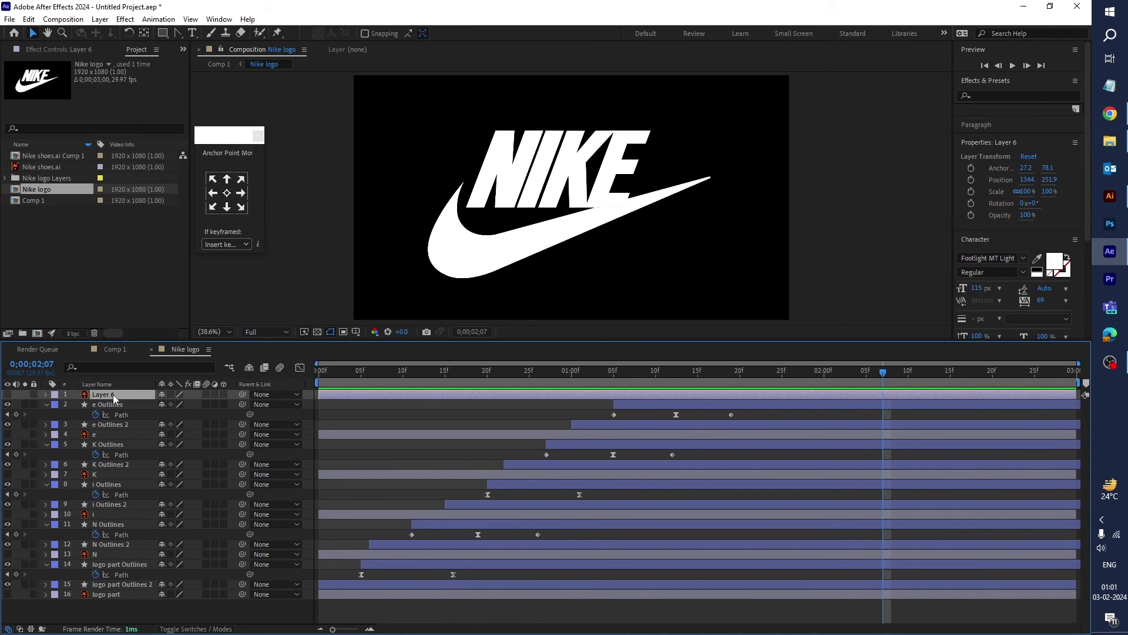
click(8, 394)
click(100, 19)
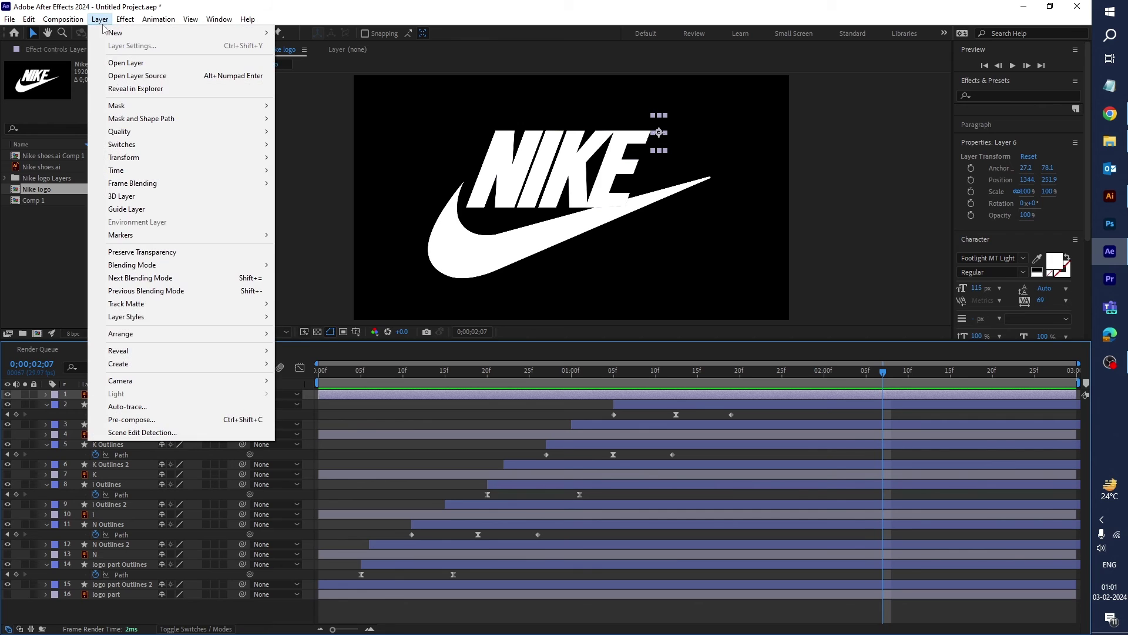
mouse_move(167, 317)
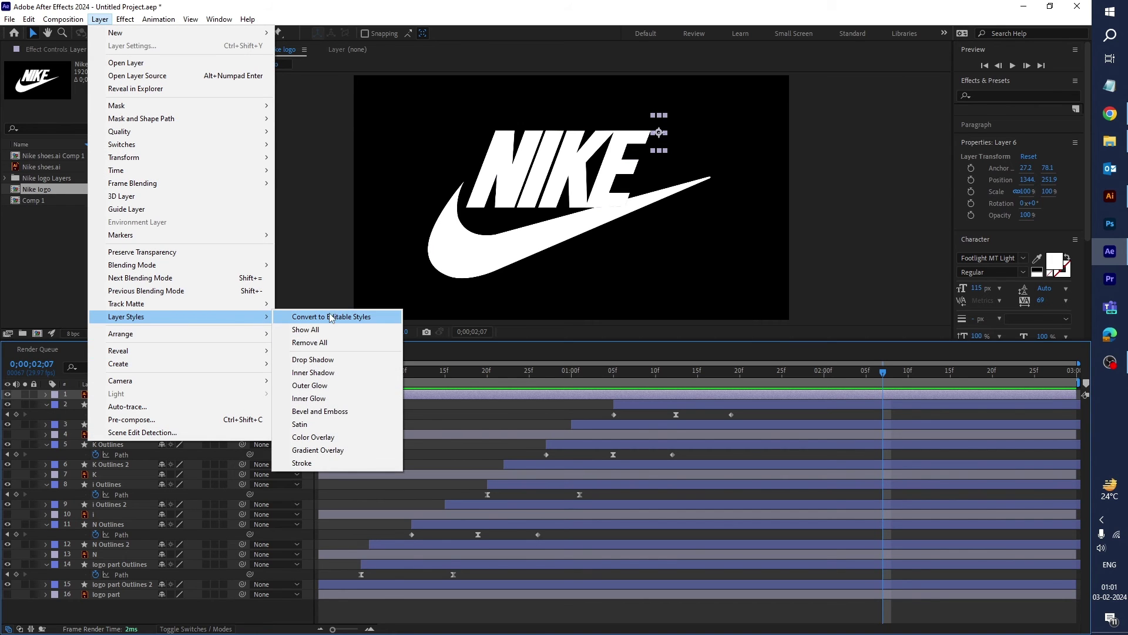
click(351, 438)
- Change the Color Overlay colour of Layer 6 to white
click(66, 435)
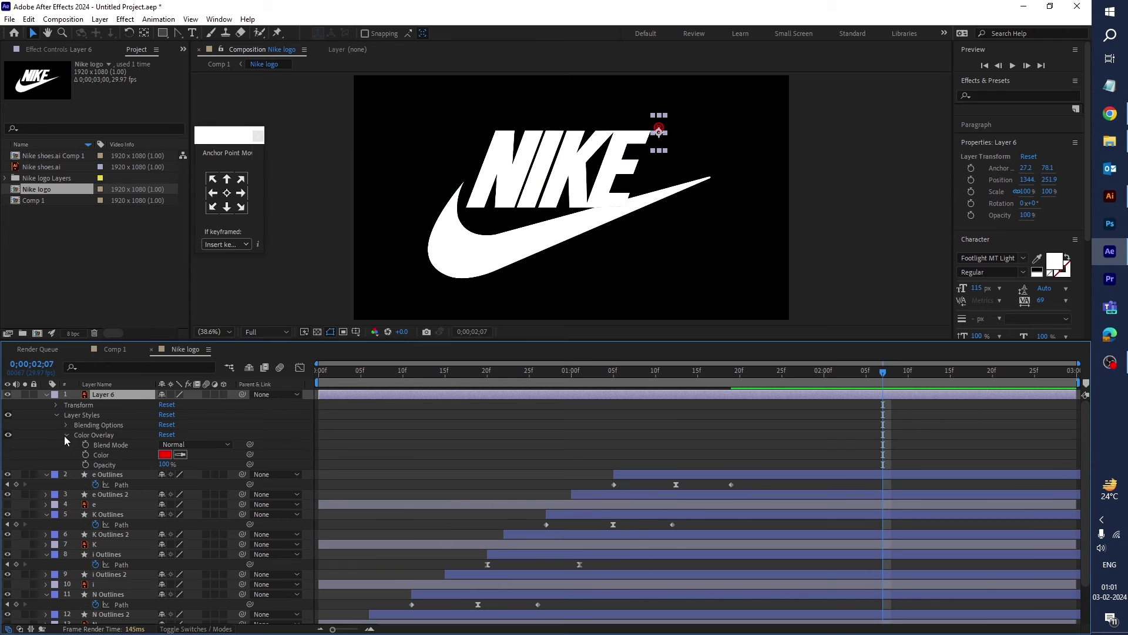
click(165, 454)
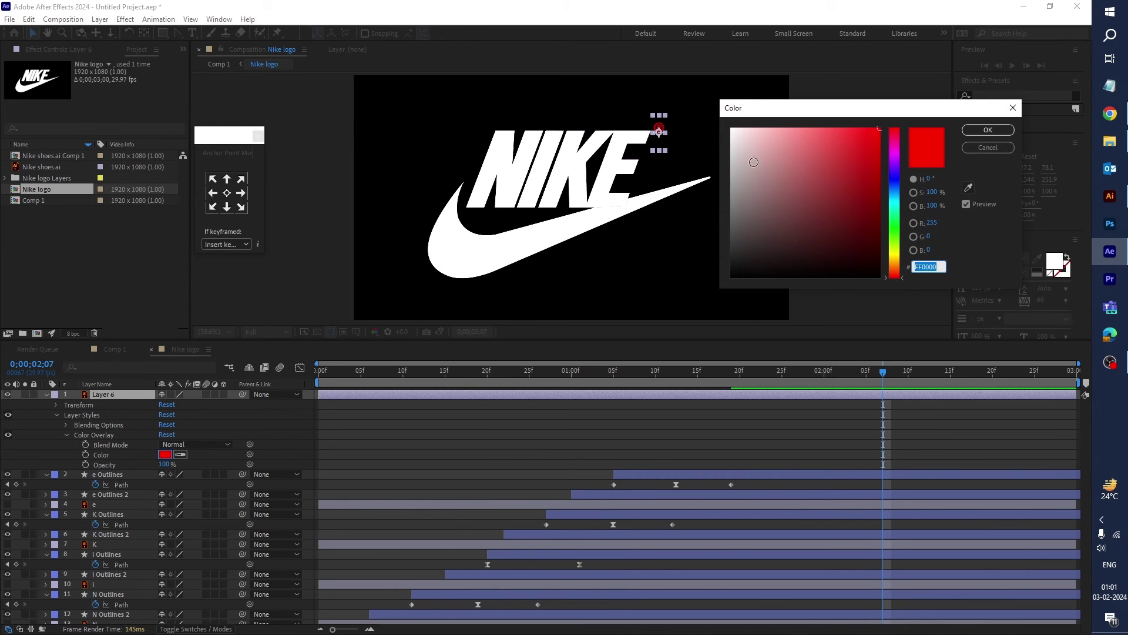
drag(747, 153, 707, 106)
click(988, 130)
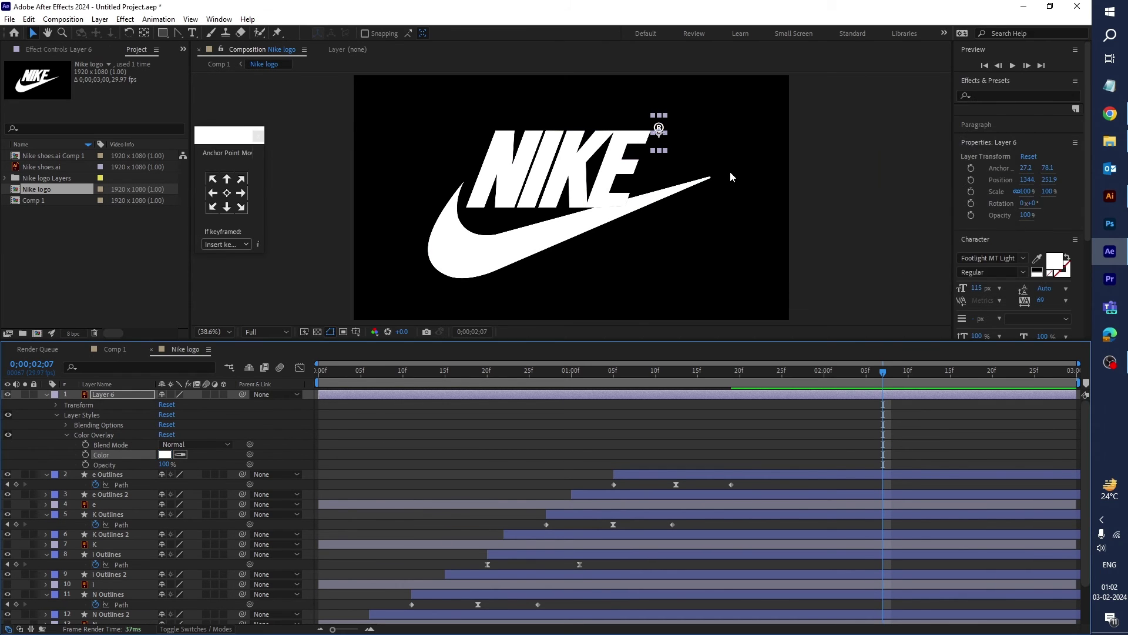
- Move the anchor point of Layer 6 to the centre of the ® symbol
key(slash)
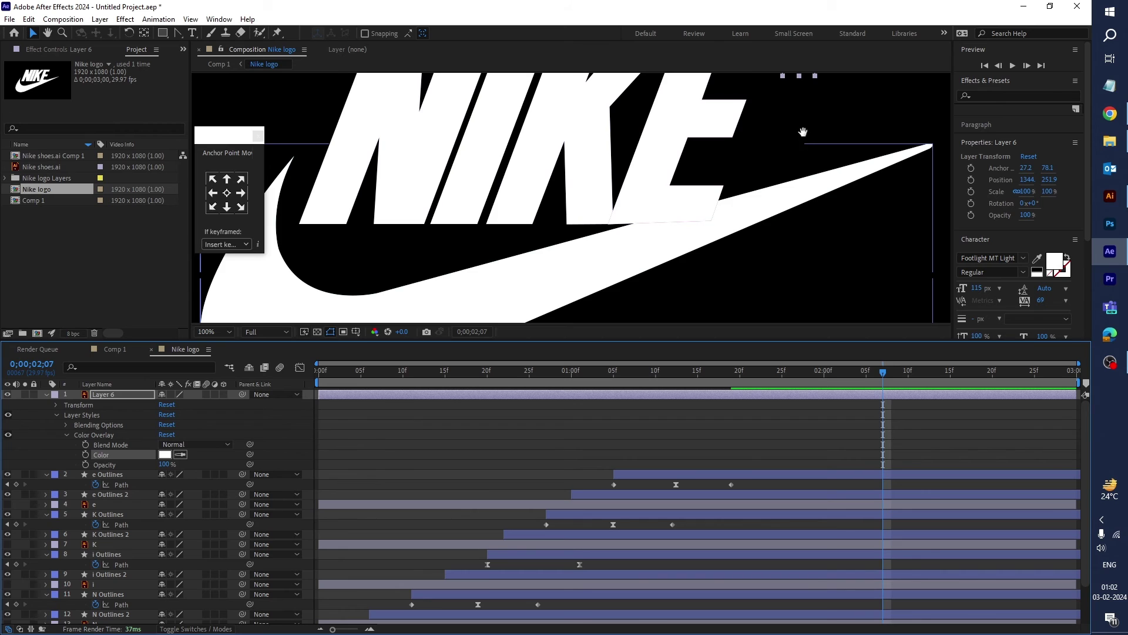
drag(799, 149, 704, 270)
drag(795, 139, 684, 244)
key(y)
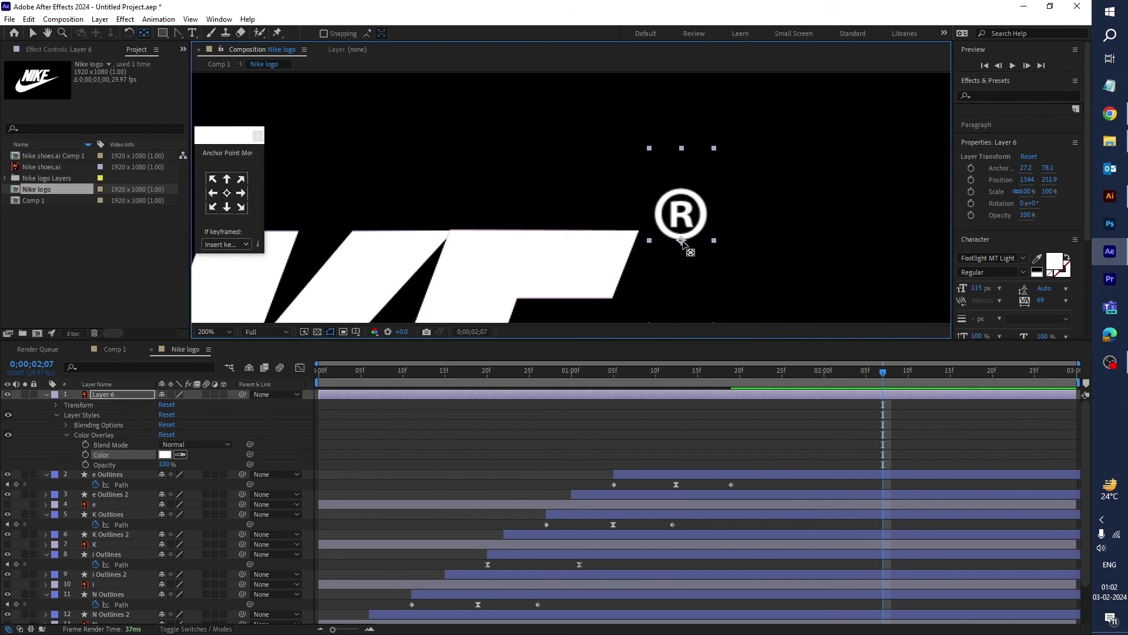
drag(682, 241, 682, 215)
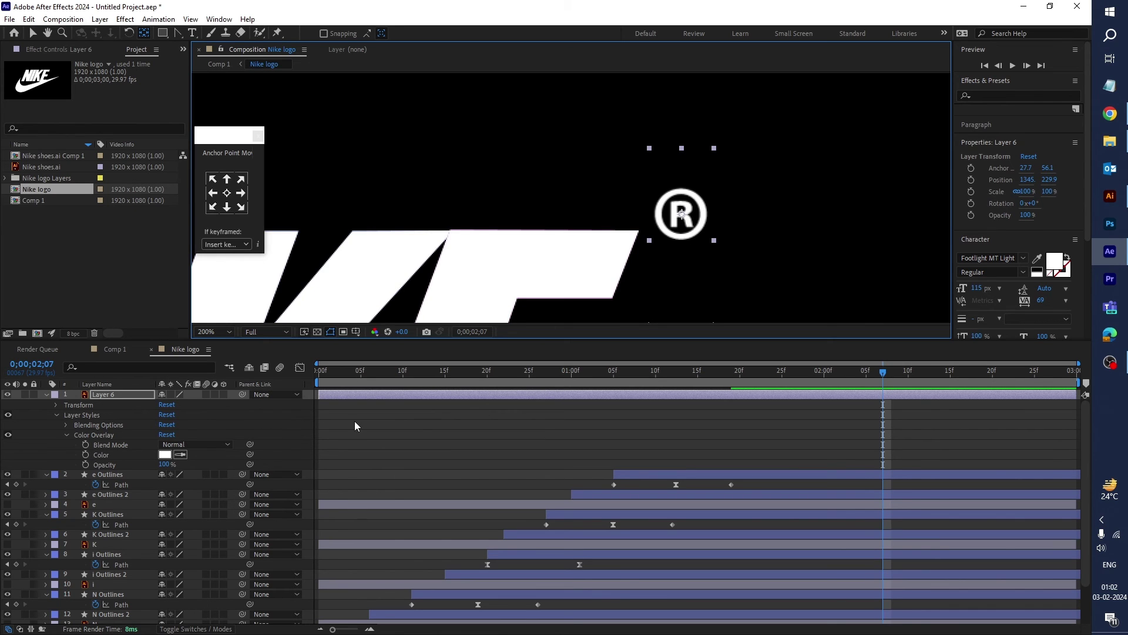
key(v)
- Slide Layer 6 to start at 0;00;01;17 and set Scale and Rotation keyframes at that frame
drag(344, 398, 722, 384)
click(676, 376)
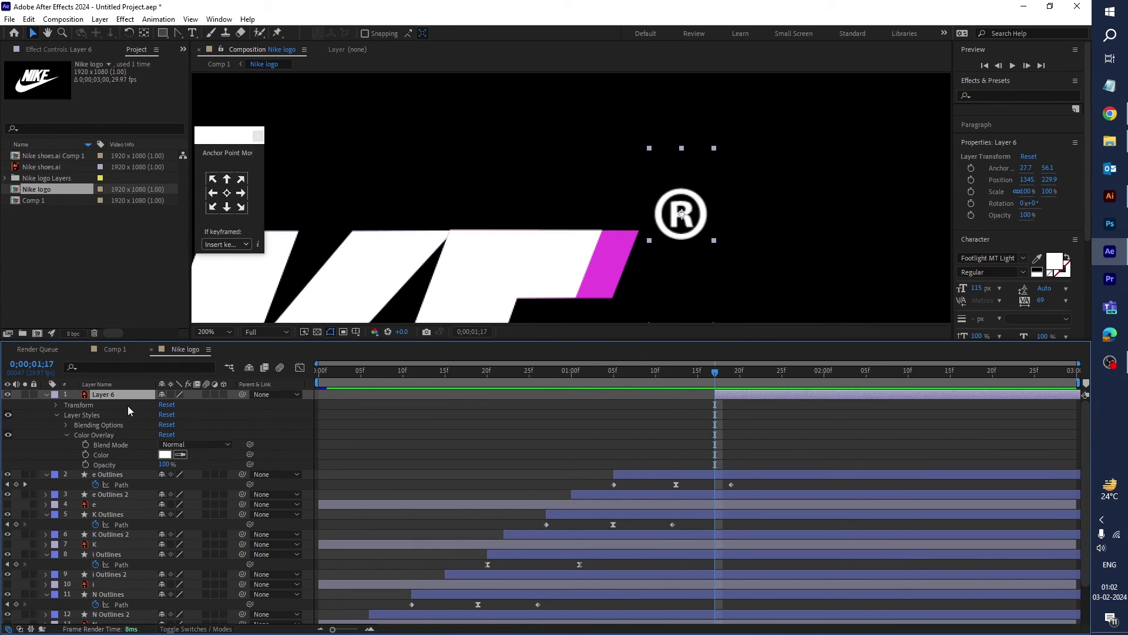
key(s)
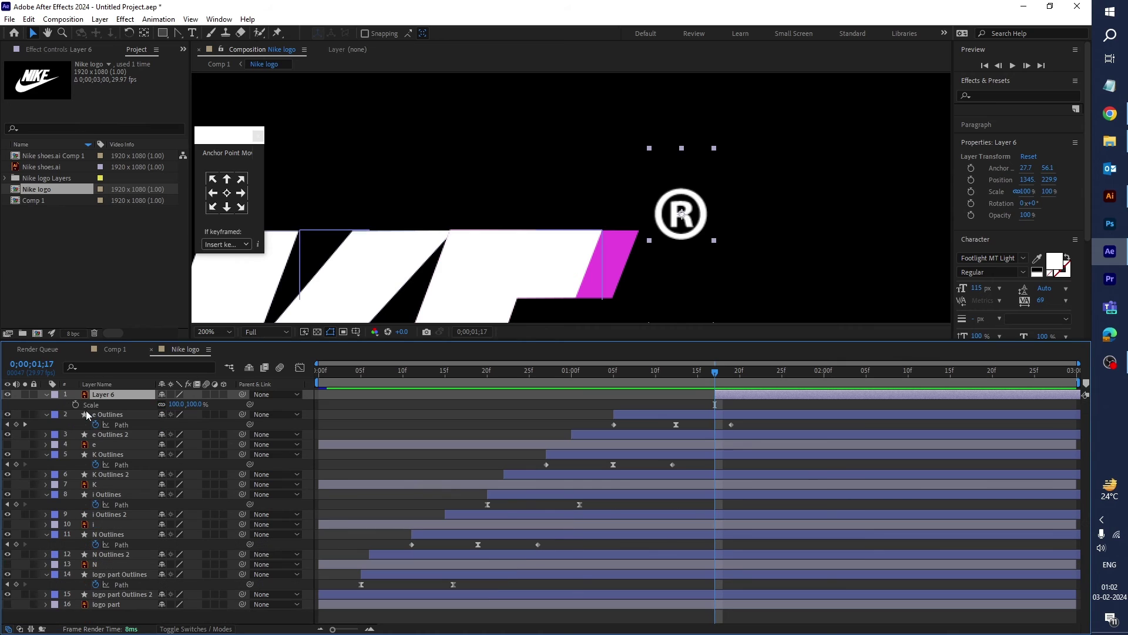
click(75, 404)
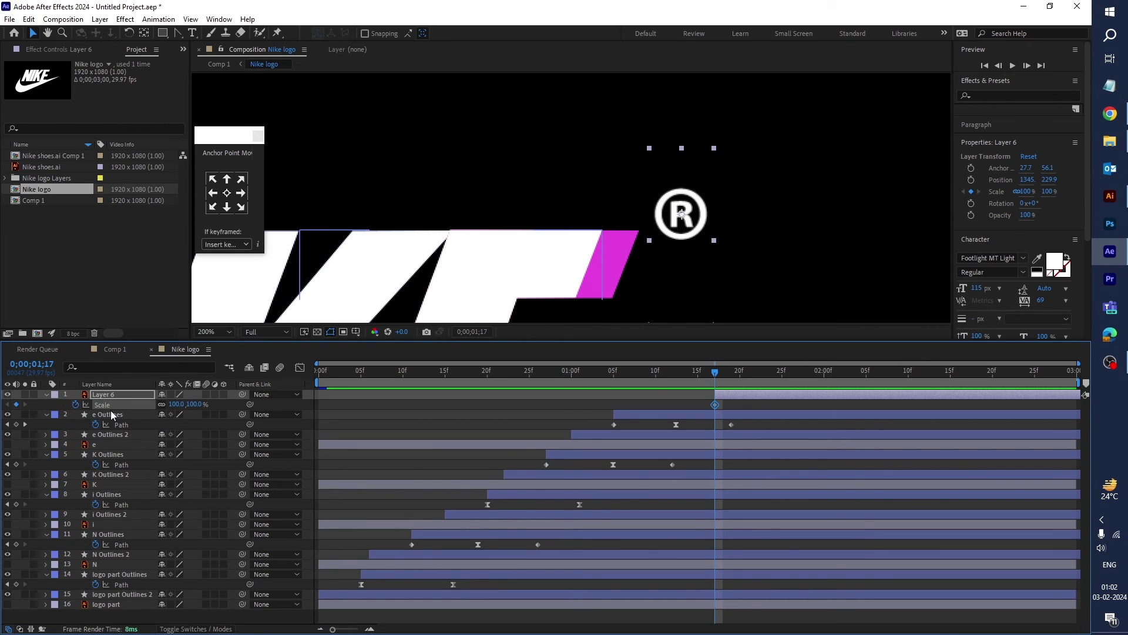
key(shift+r)
click(76, 414)
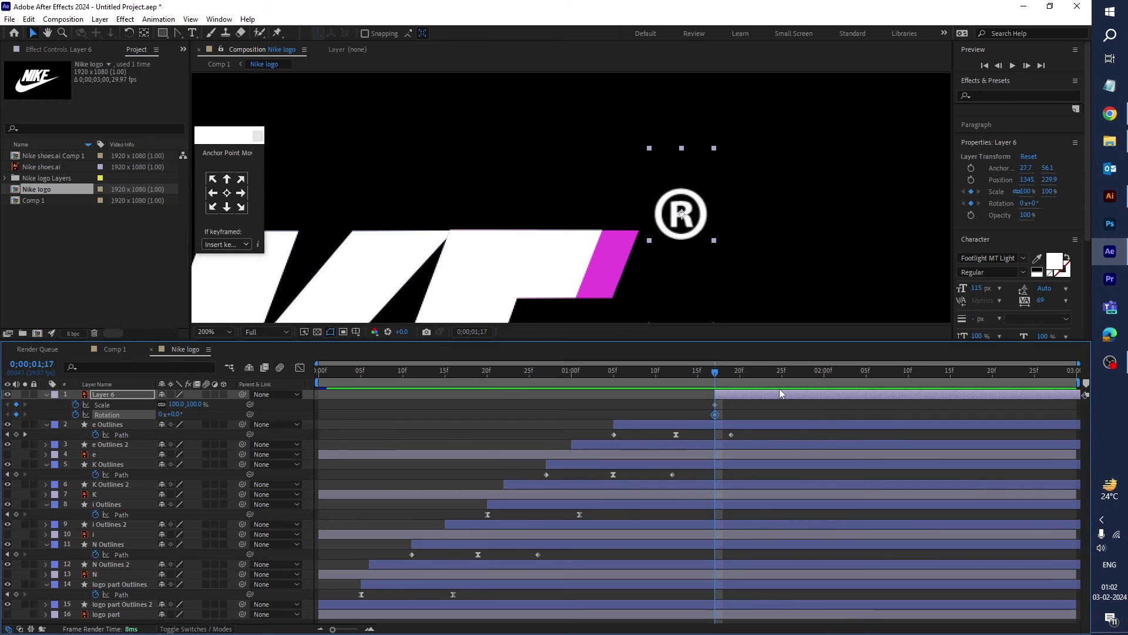
- Add Scale and Rotation keyframes with the current values to Layer 6 at 0;00;02;00
shift+click(715, 404)
drag(716, 377, 825, 380)
click(16, 404)
click(16, 415)
- At 0;00;01;17, set the Scale of Layer 6 to 0% and its Rotation to -90°
drag(815, 385, 731, 411)
click(716, 405)
click(177, 404)
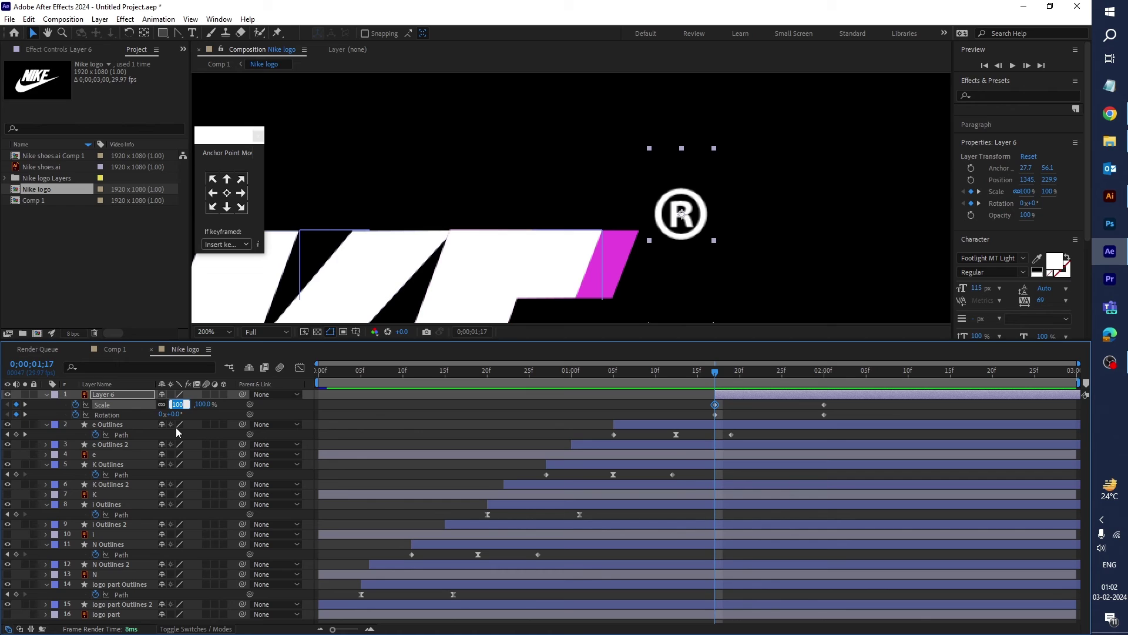
text(0)
click(179, 414)
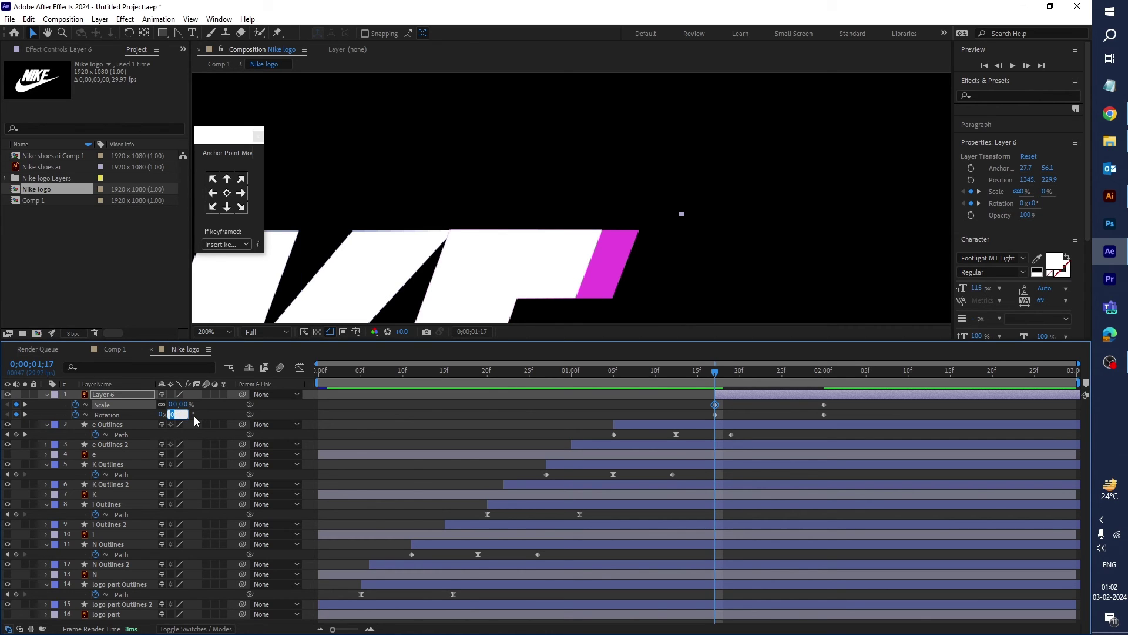
text(-90)
key(Return)
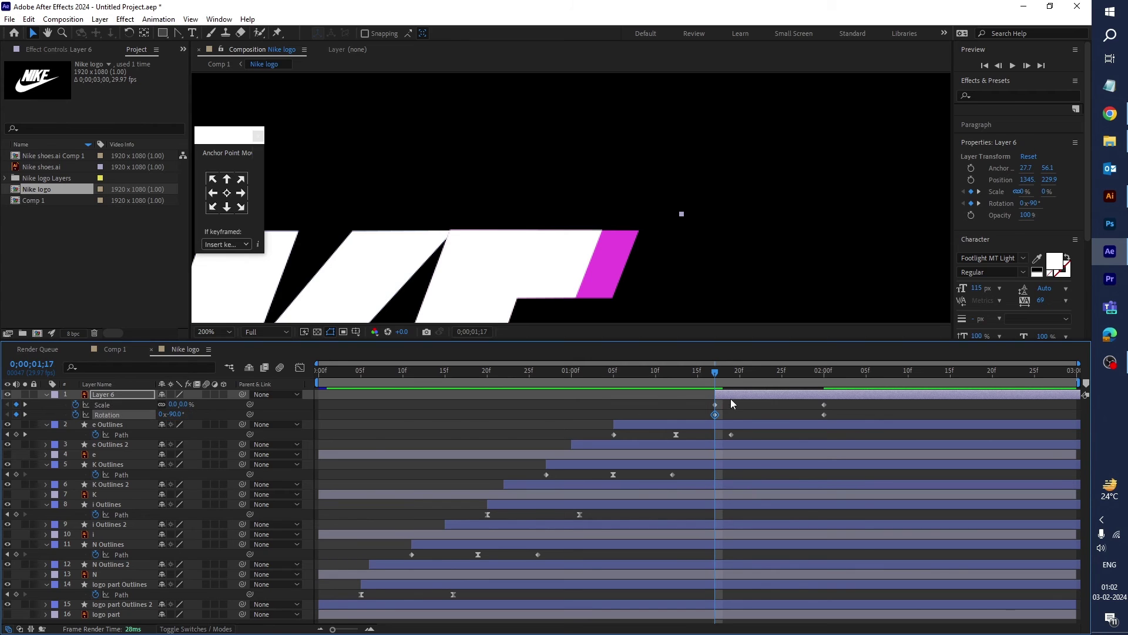
- Apply Easy Ease to all Scale and Rotation keyframes of Layer 6
drag(716, 377, 704, 418)
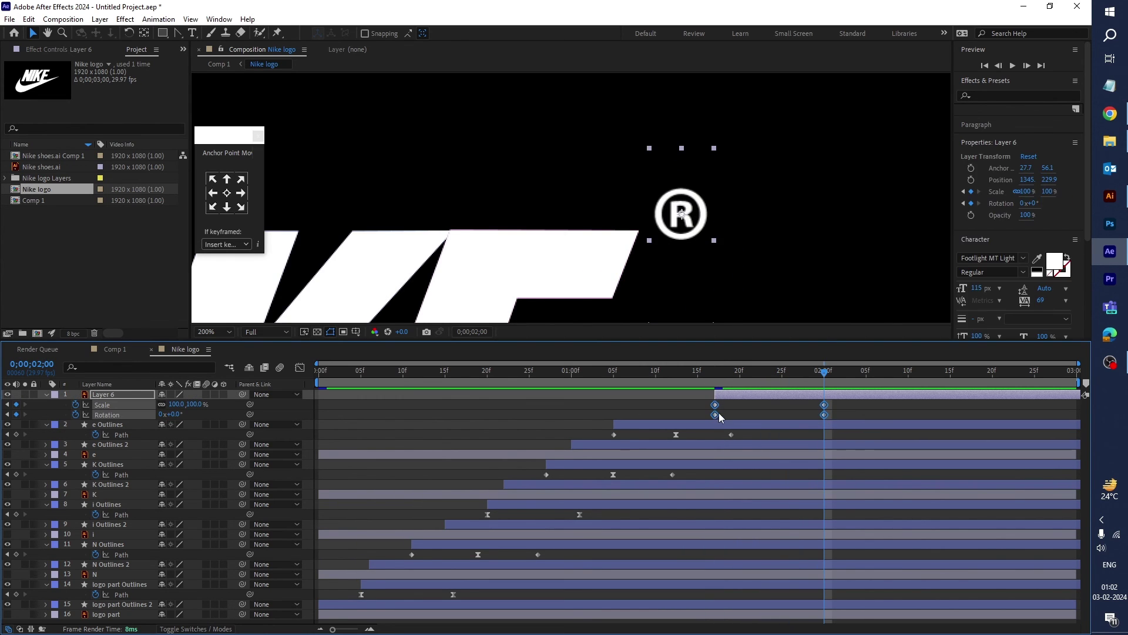
right_click(716, 414)
mouse_move(813, 588)
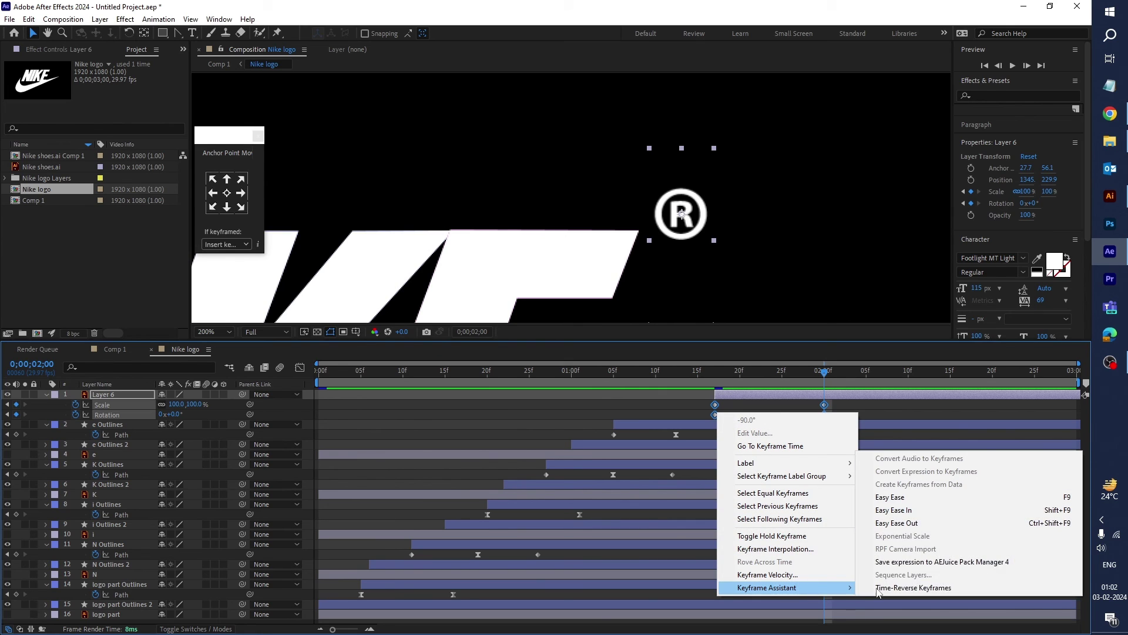
click(904, 499)
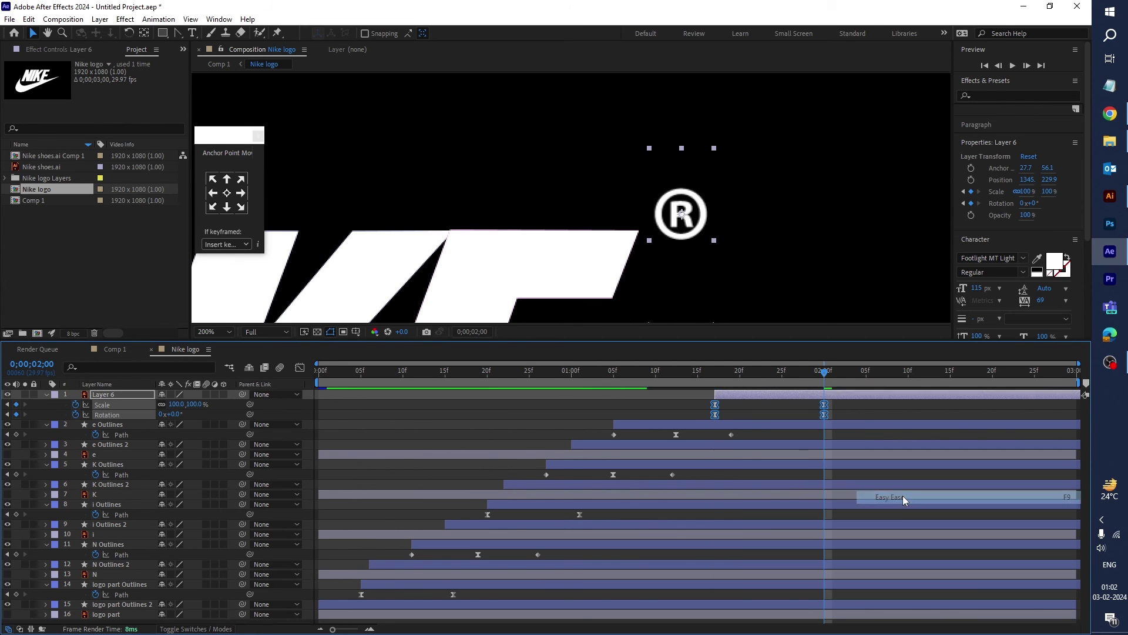
click(796, 409)
- Fit the Nike logo composition in the viewer and preview the full animation
click(215, 332)
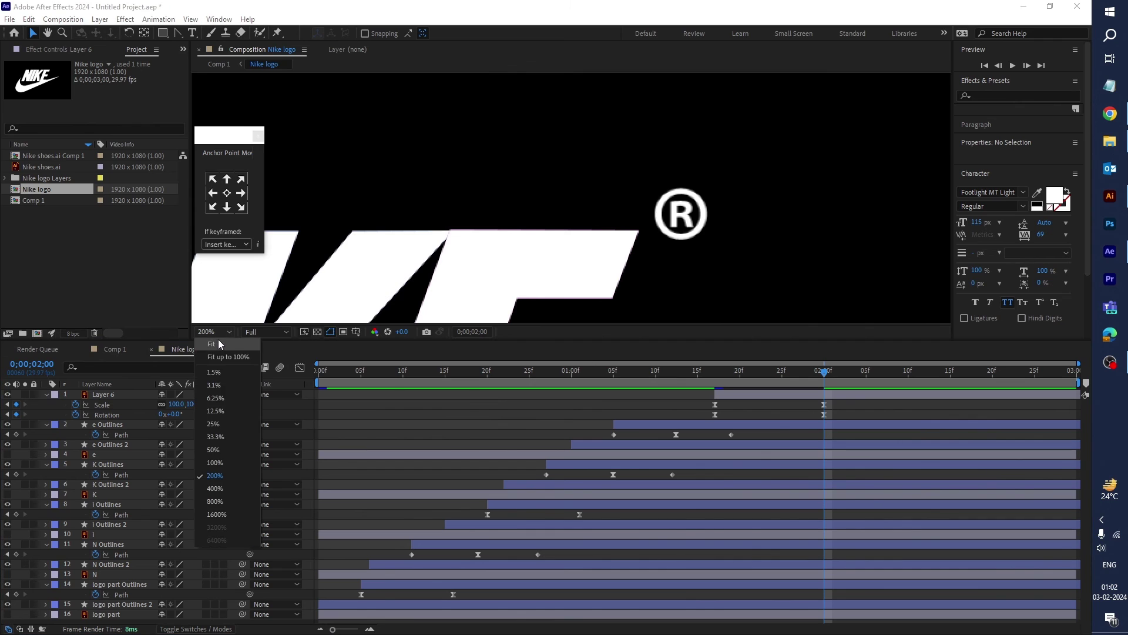
click(221, 348)
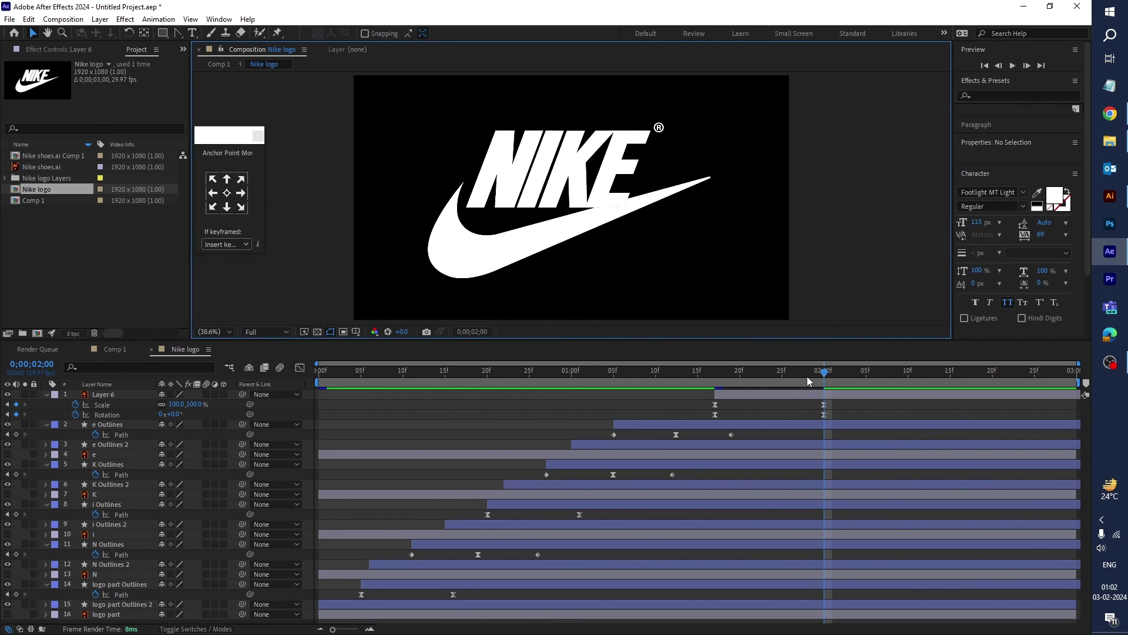
key(space)
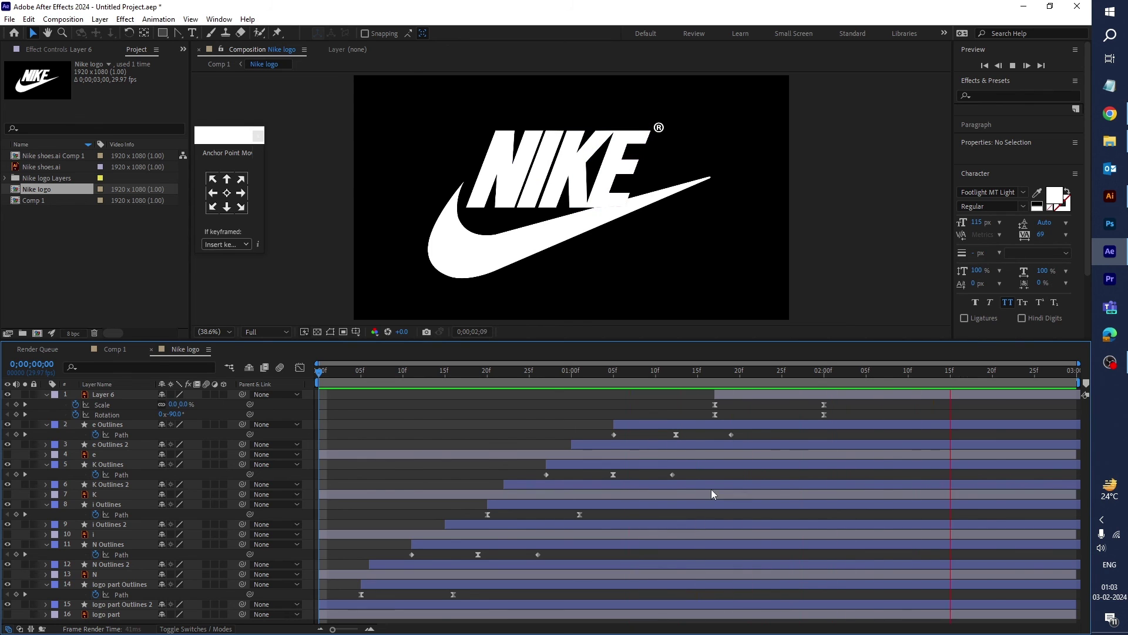
- Shift Layer 6 to start at 0;00;01;16, tighten its end keyframes to 0;00;01;26, and preview the ® symbol's entrance
click(795, 403)
mouse_move(795, 399)
mouse_down()
mouse_move(838, 422)
mouse_move(799, 405)
mouse_move(812, 393)
mouse_up()
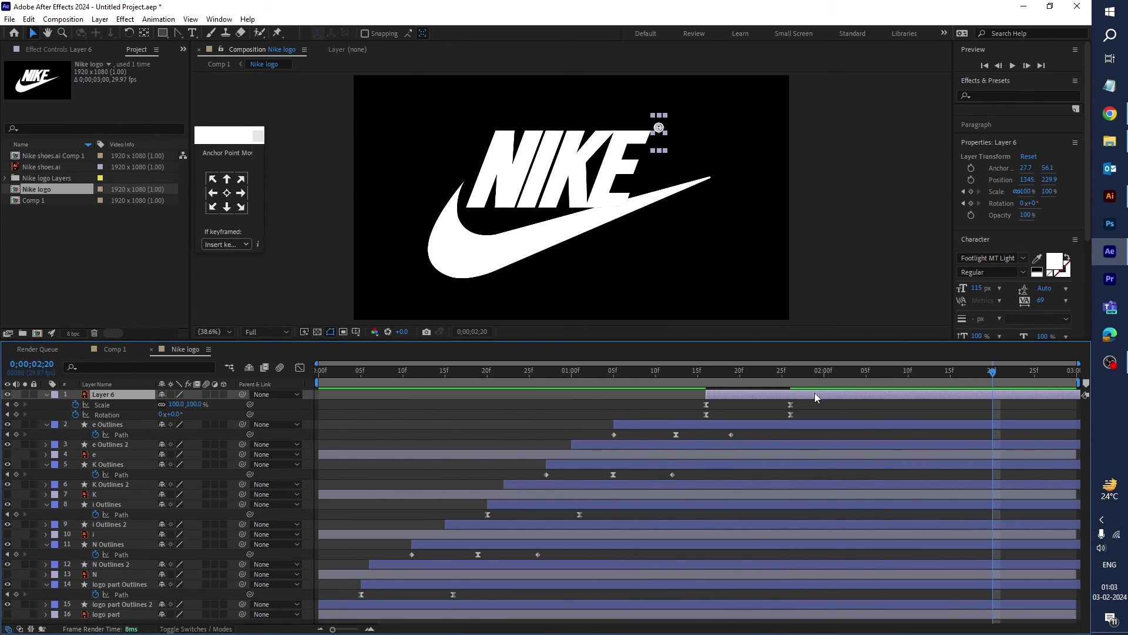
click(688, 374)
key(space)
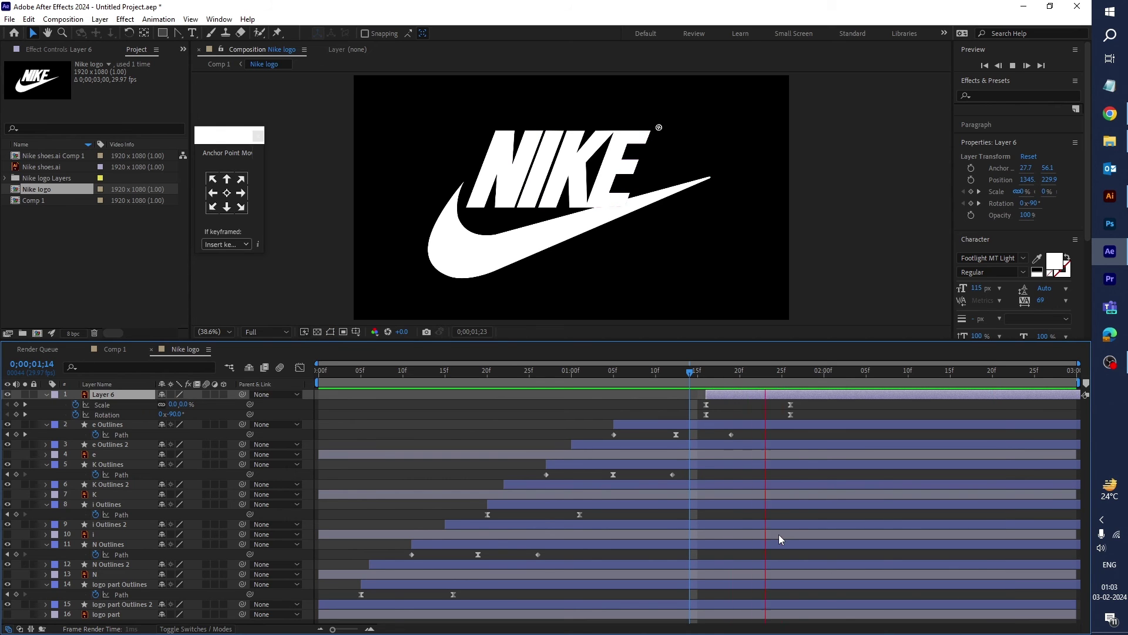
key(space)
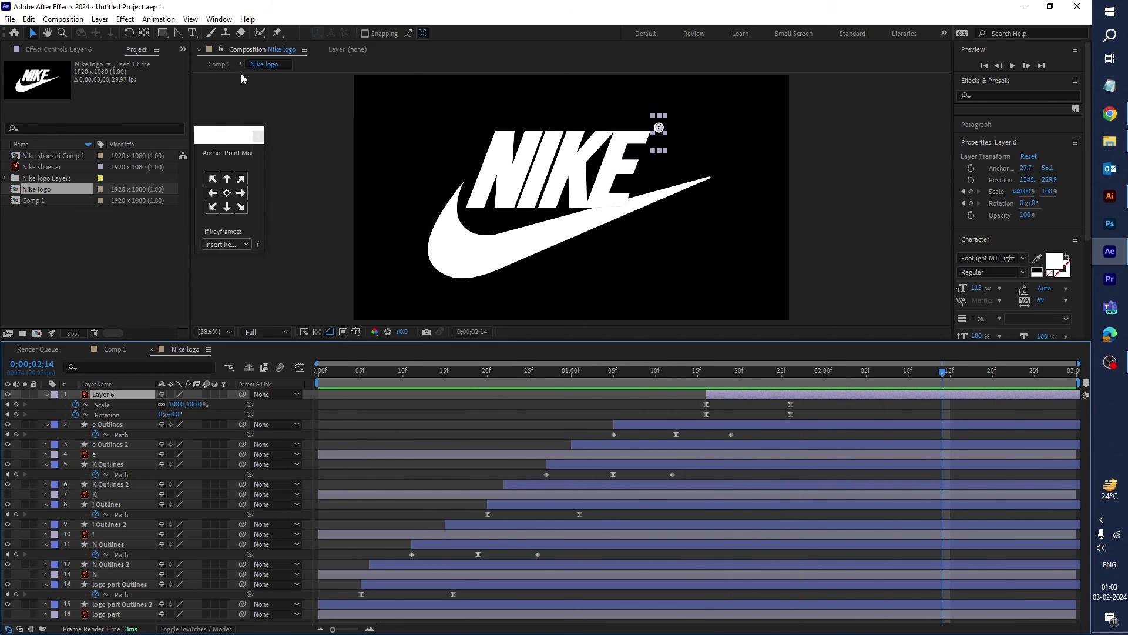
- Check the Nike logo layer against the white shoe background in Comp 1 and reopen the Nike logo composition
click(222, 66)
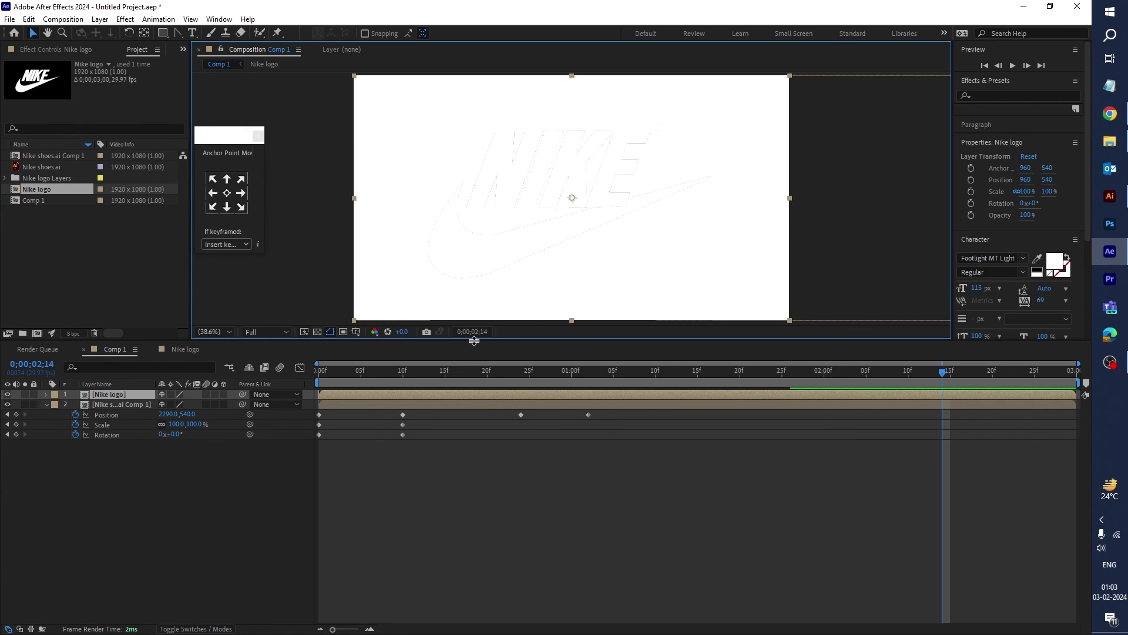
drag(474, 341, 471, 369)
click(431, 426)
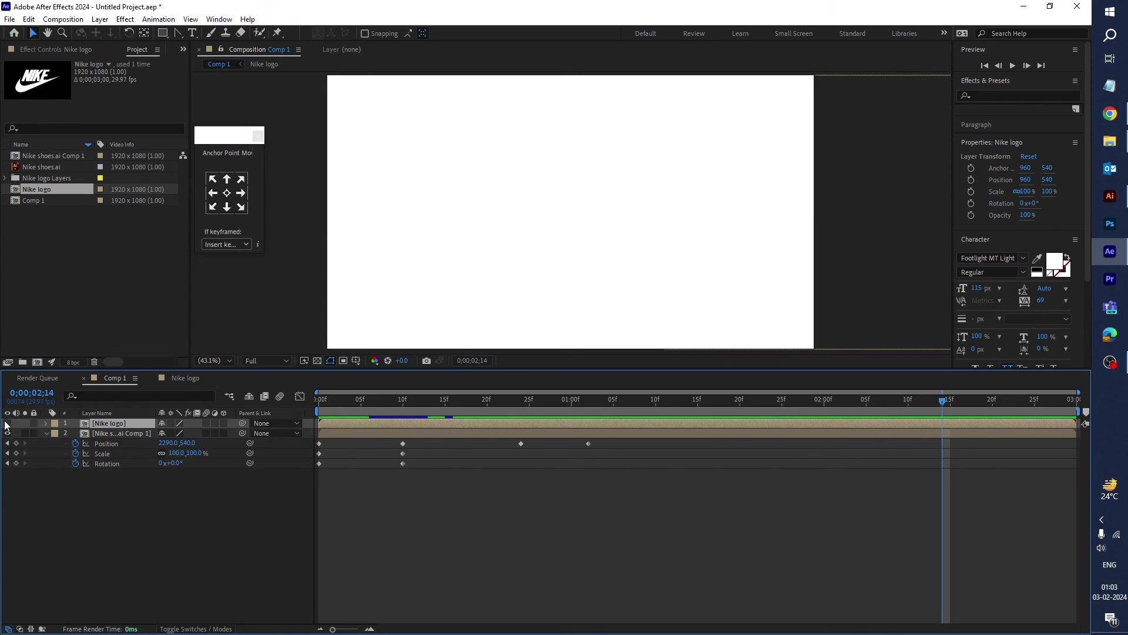
double_click(615, 425)
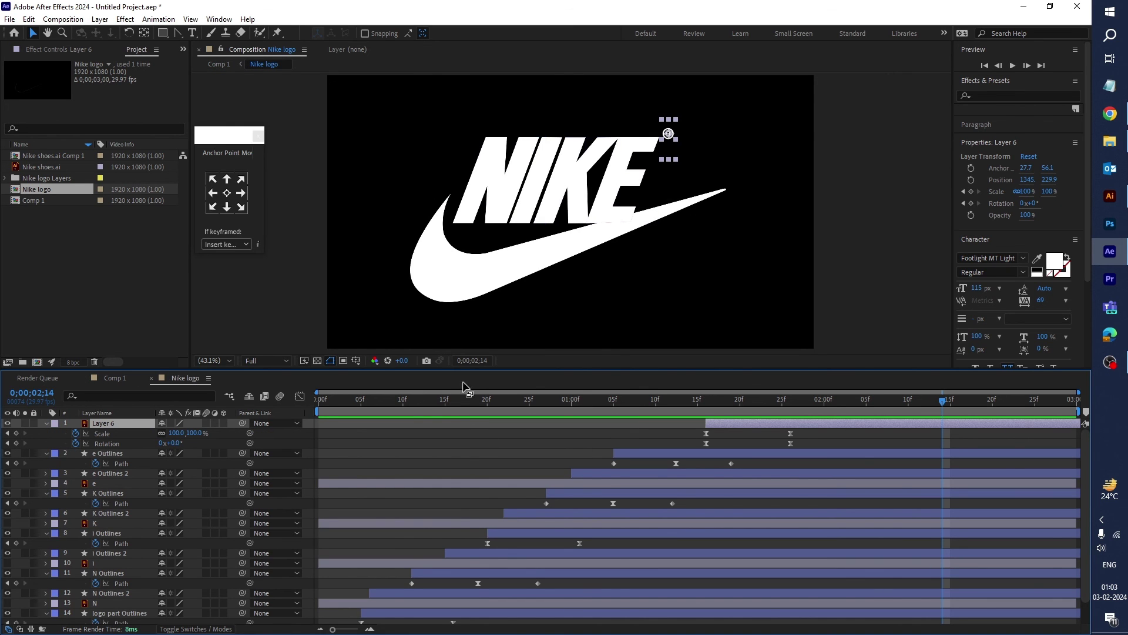
drag(459, 370, 464, 288)
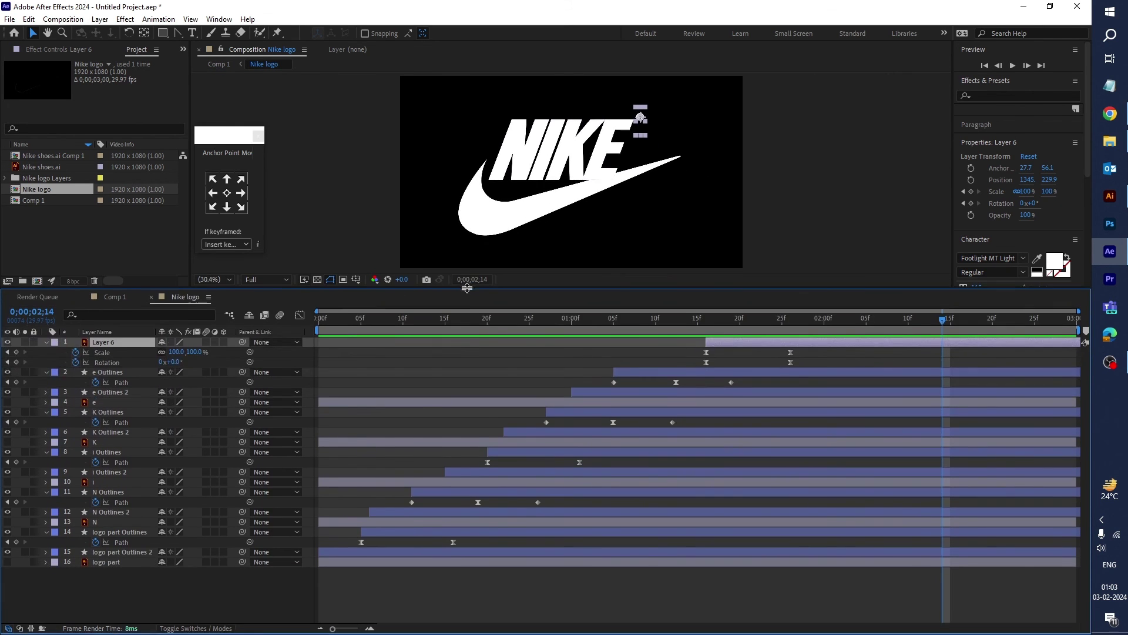
- Create a black solid in the Nike logo composition and place it beneath all other layers
click(119, 562)
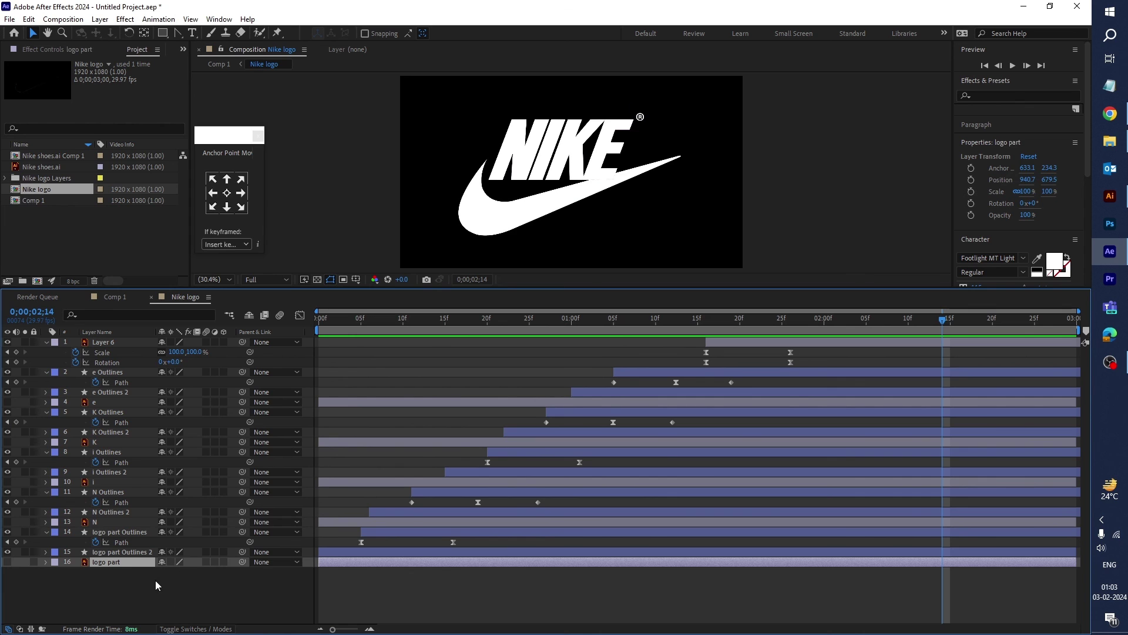
right_click(143, 590)
mouse_move(176, 439)
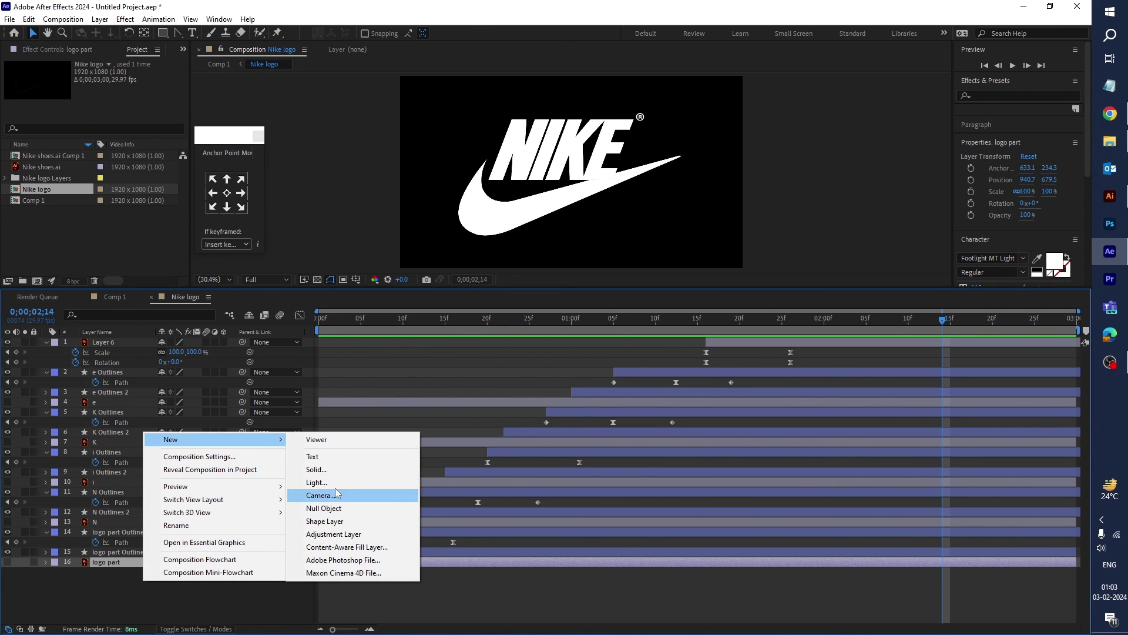
click(330, 469)
click(690, 436)
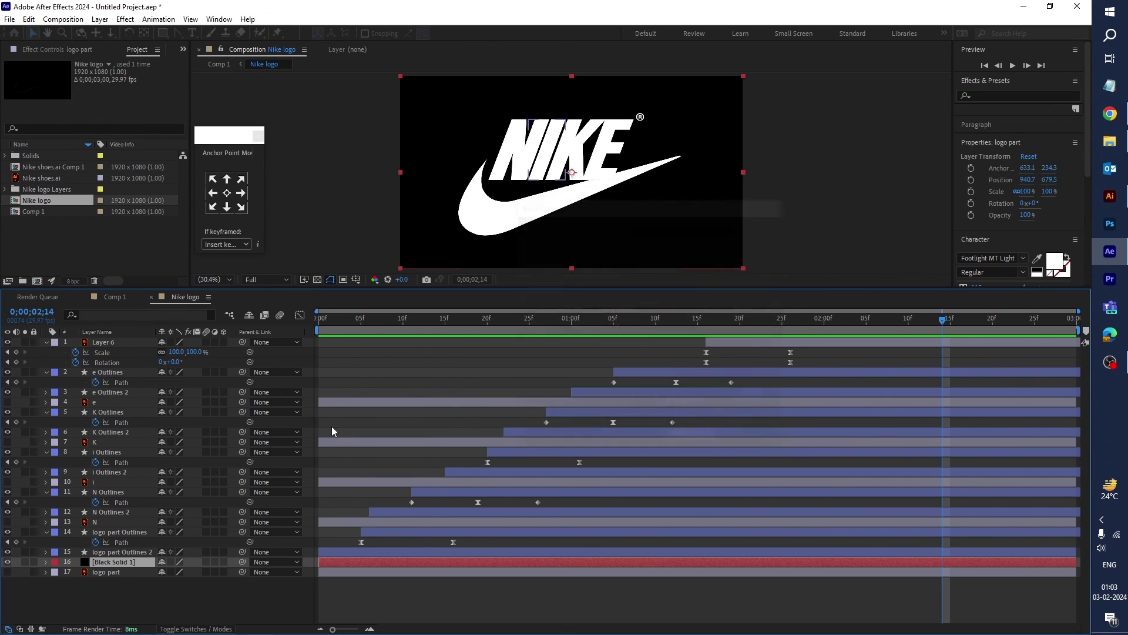
drag(107, 563, 110, 584)
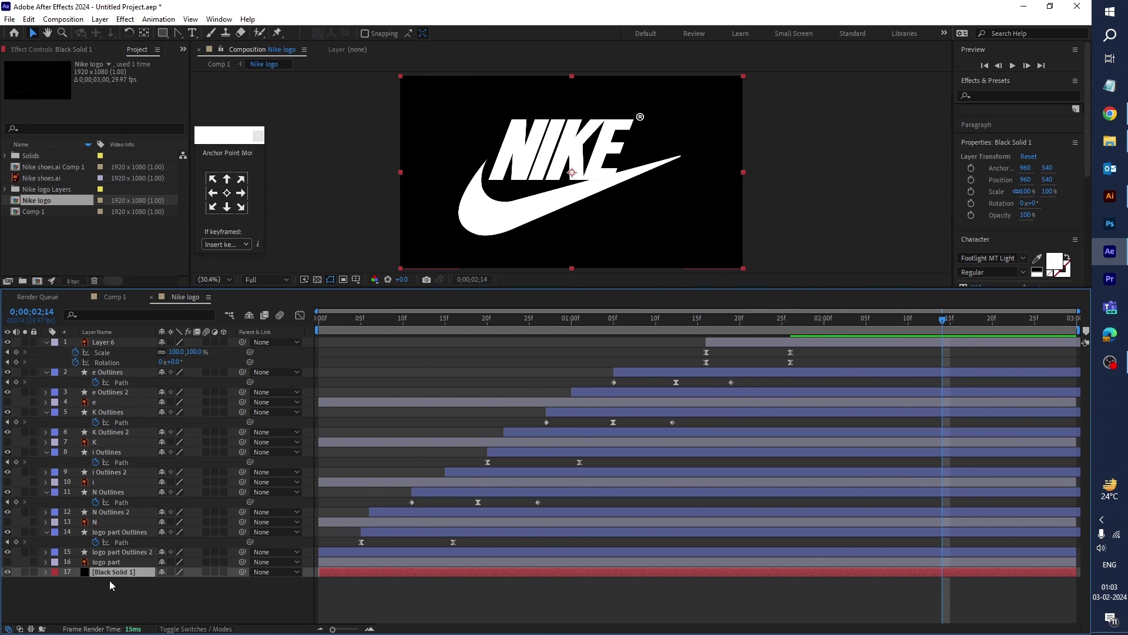
- In Comp 1, move the Nike logo layer below the shoe layer and slide its start to 0;00;00;15
click(219, 65)
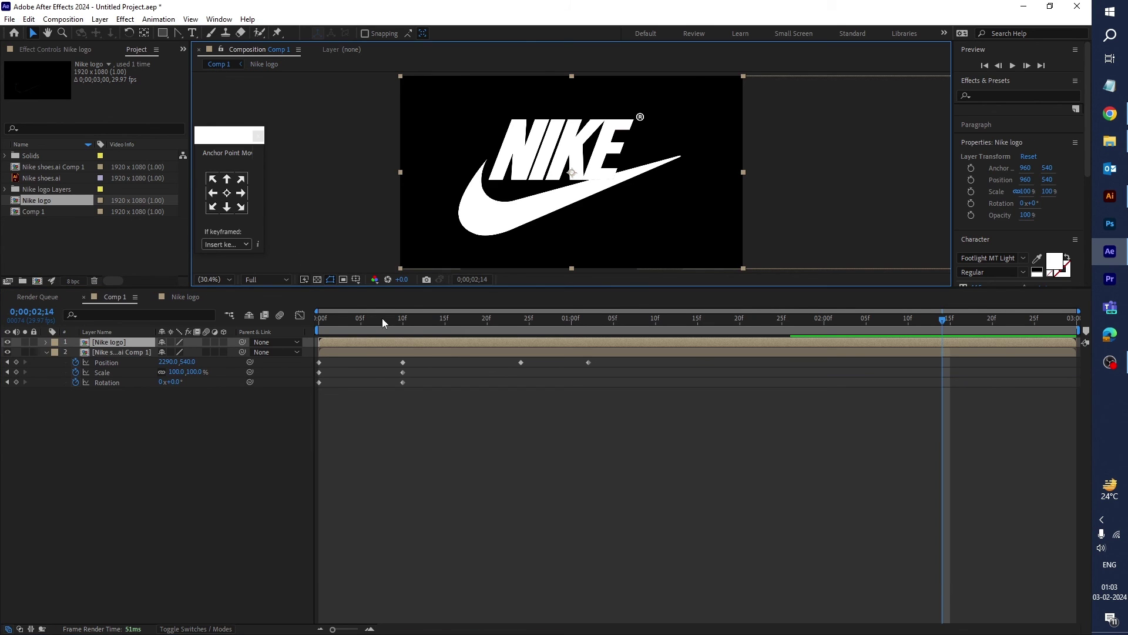
drag(457, 289, 453, 361)
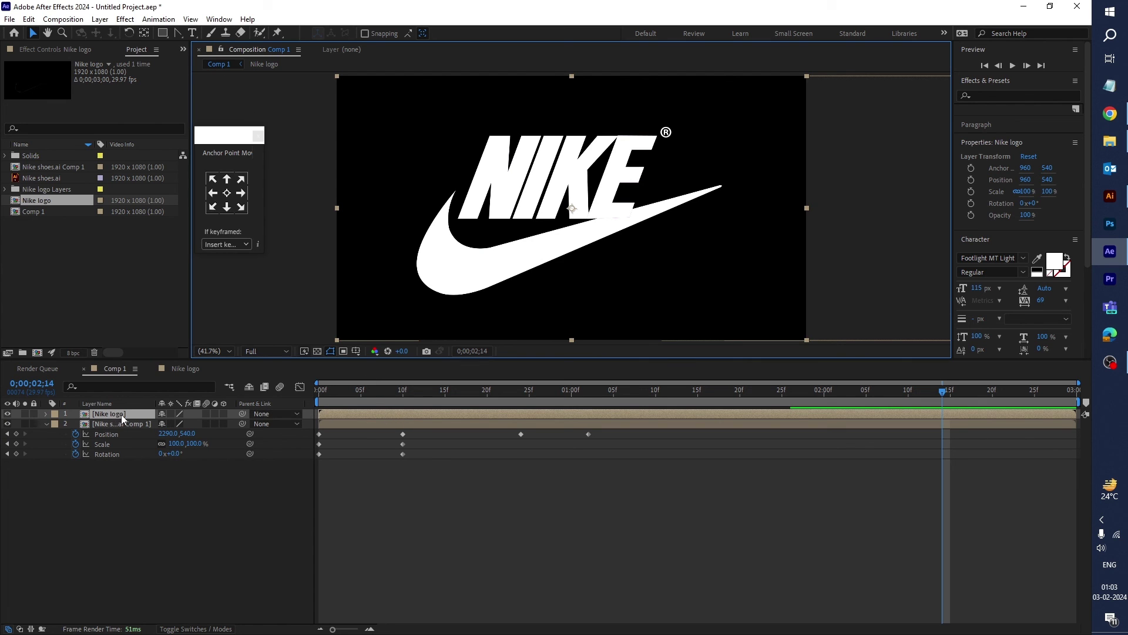
drag(117, 415, 115, 470)
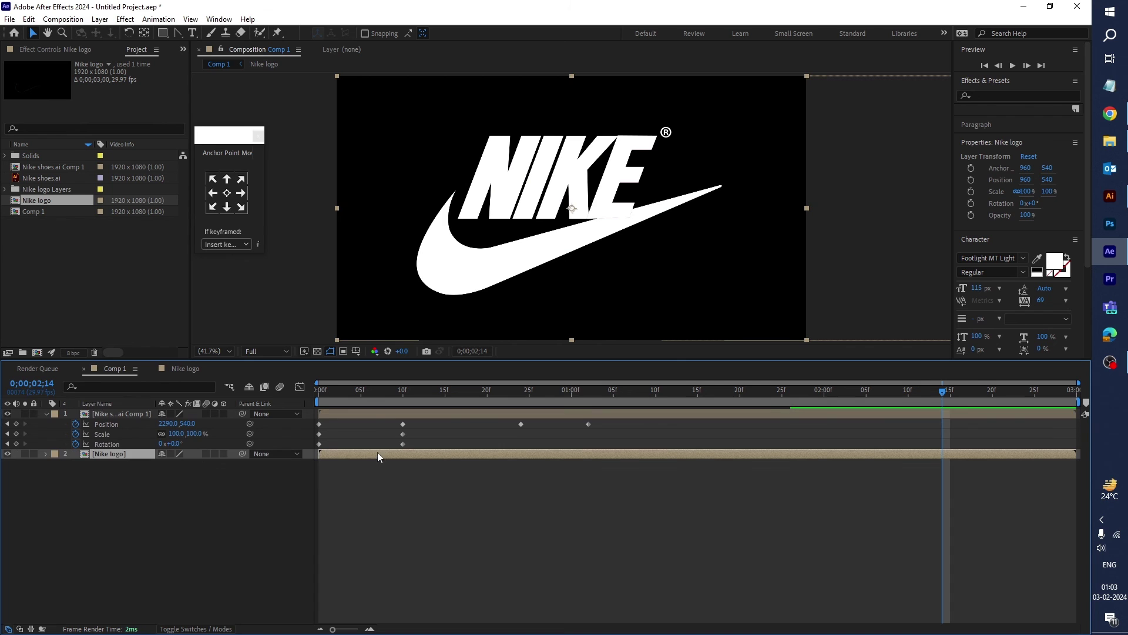
drag(336, 454, 422, 452)
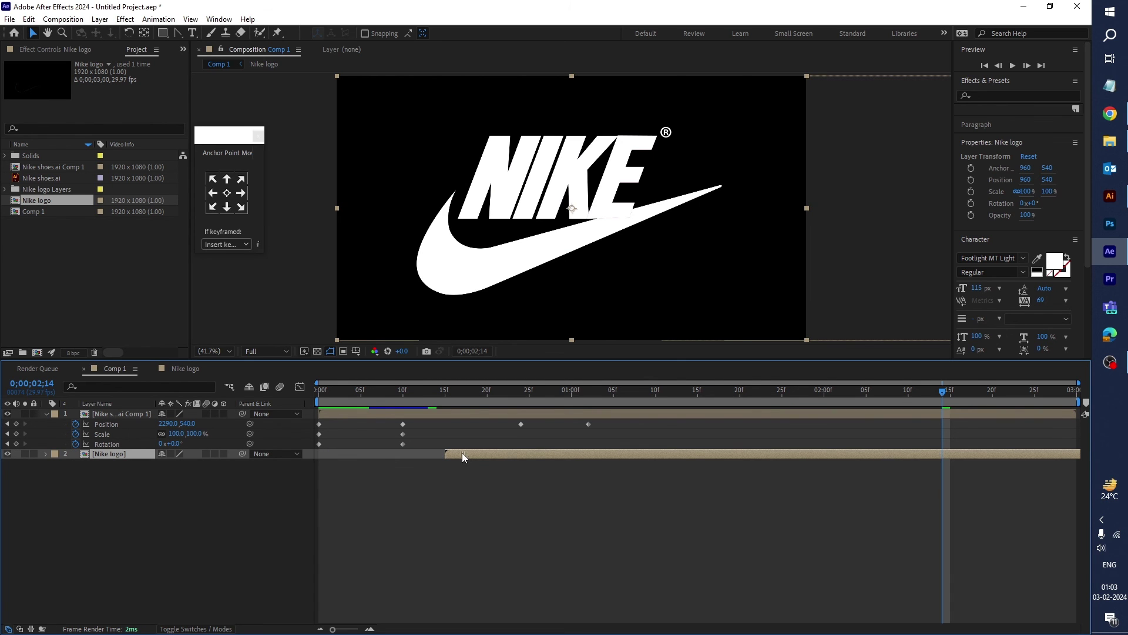
drag(329, 390, 444, 402)
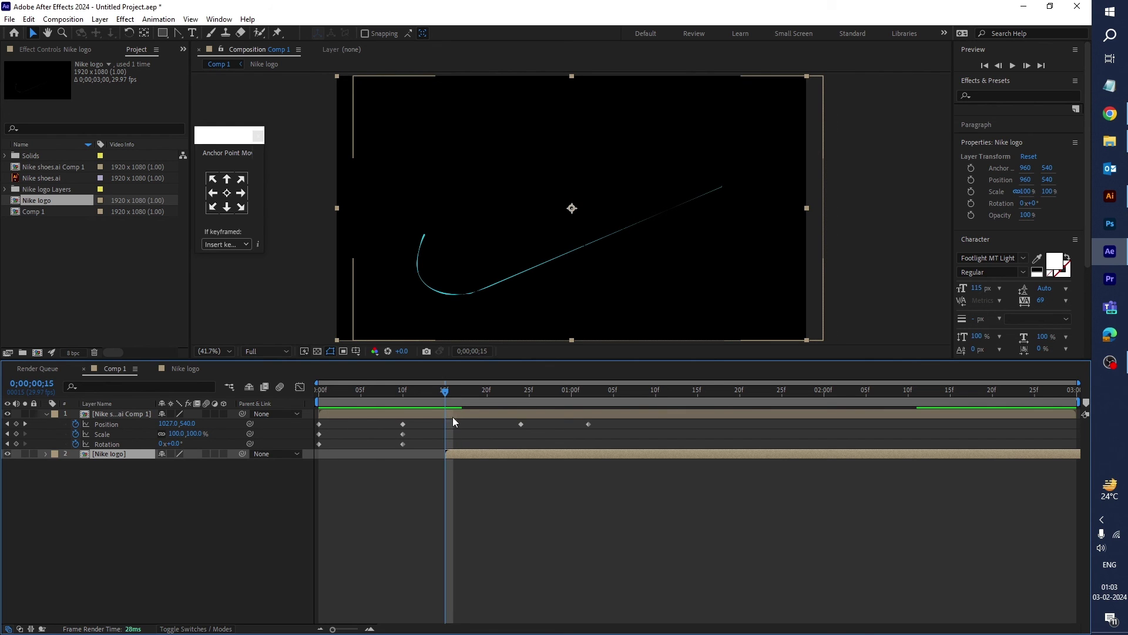
- Open the Nike shoes.ai Comp 1 precomposition and add a Color Overlay layer style to the Nike shoes.ai layer
click(451, 414)
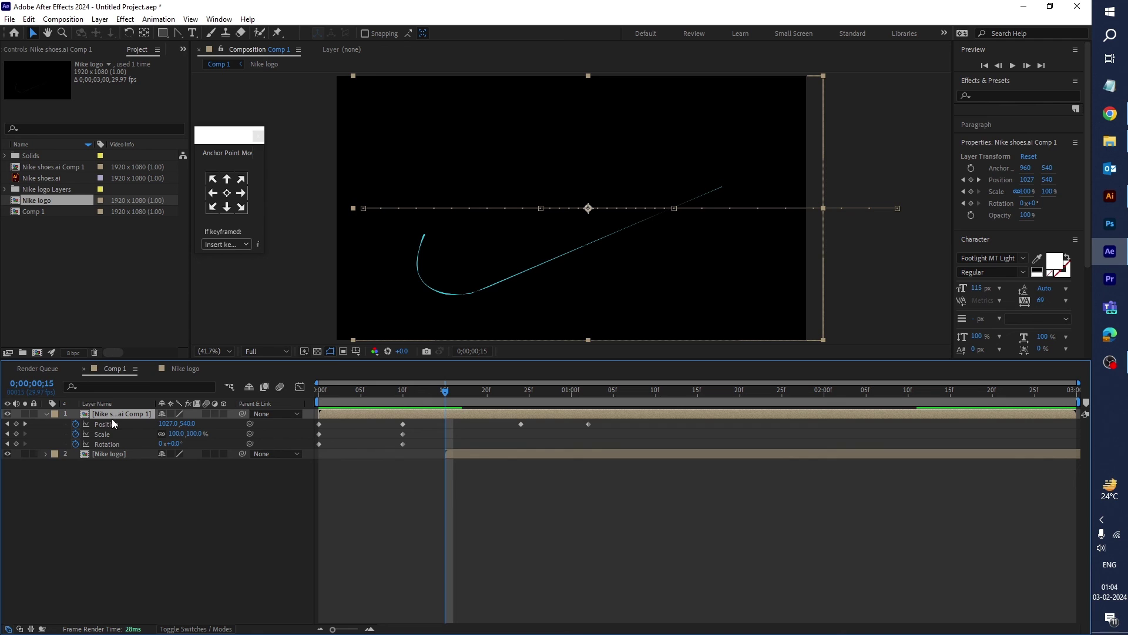
double_click(451, 416)
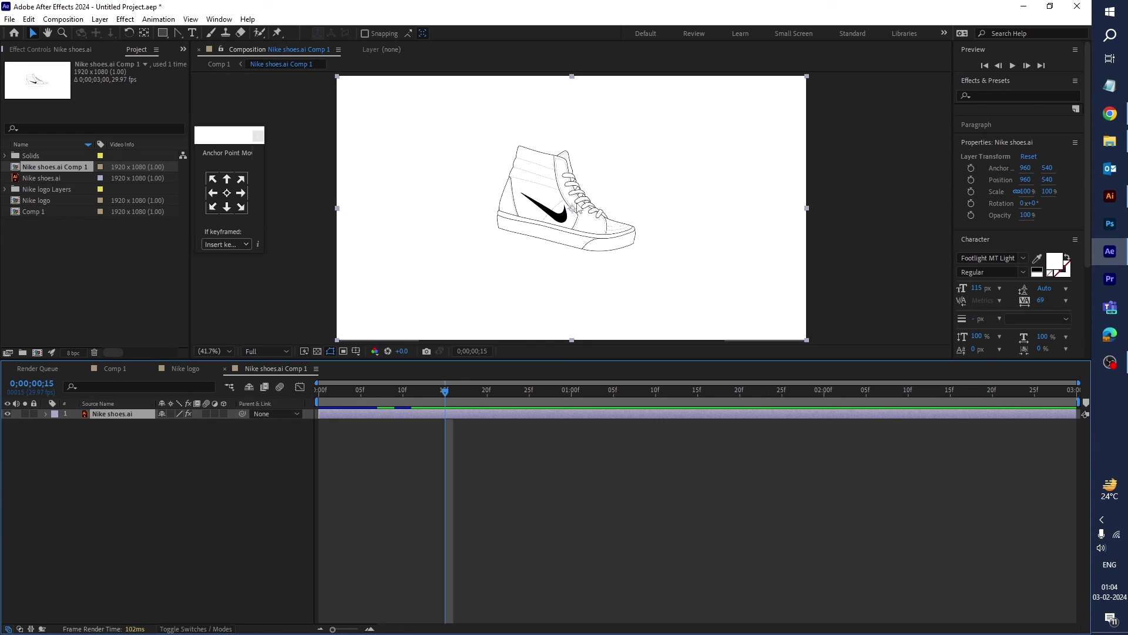
click(456, 434)
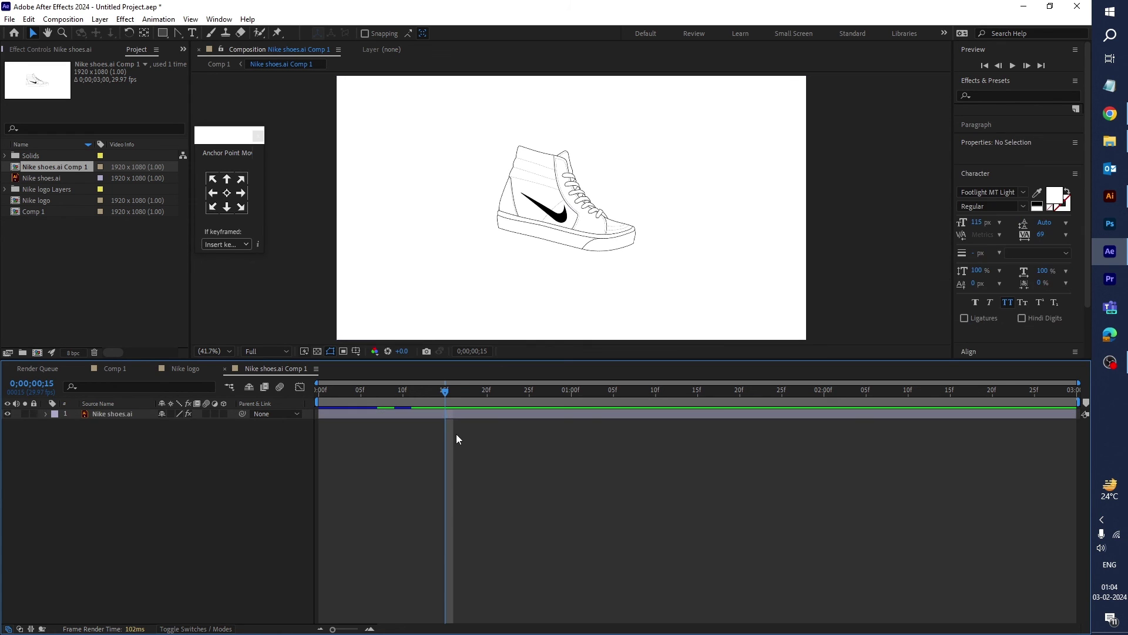
click(450, 414)
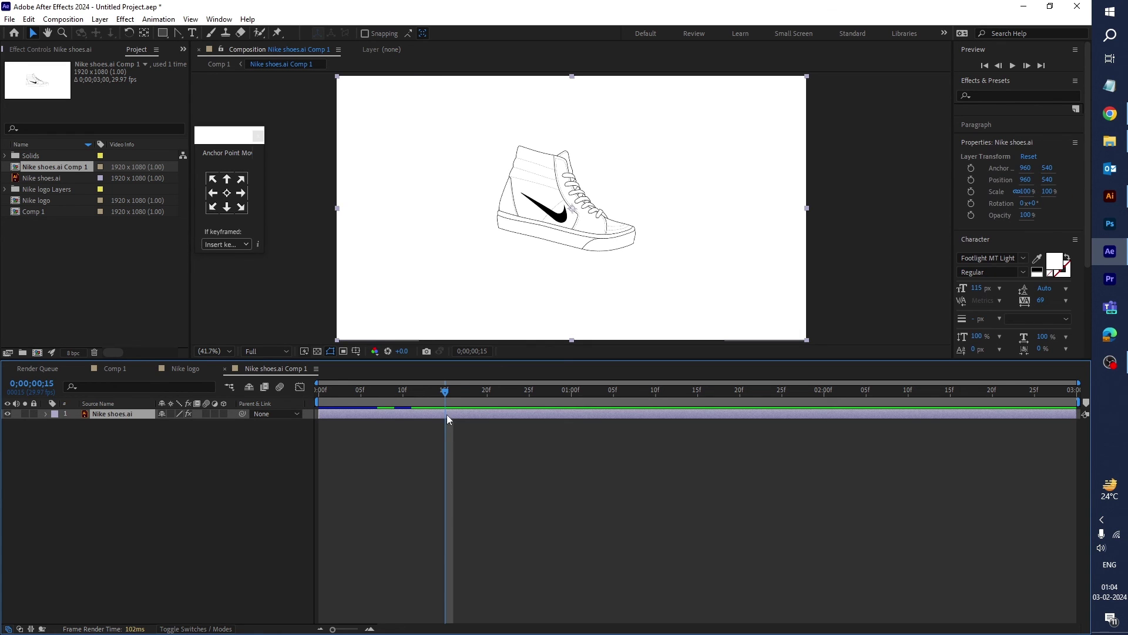
click(99, 19)
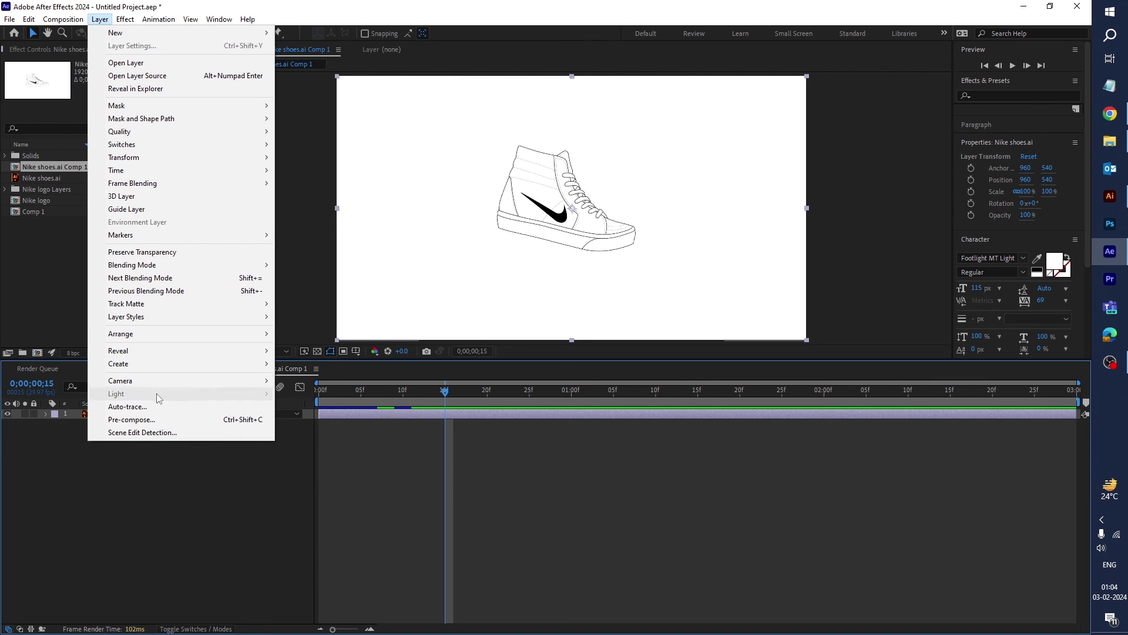
mouse_move(175, 319)
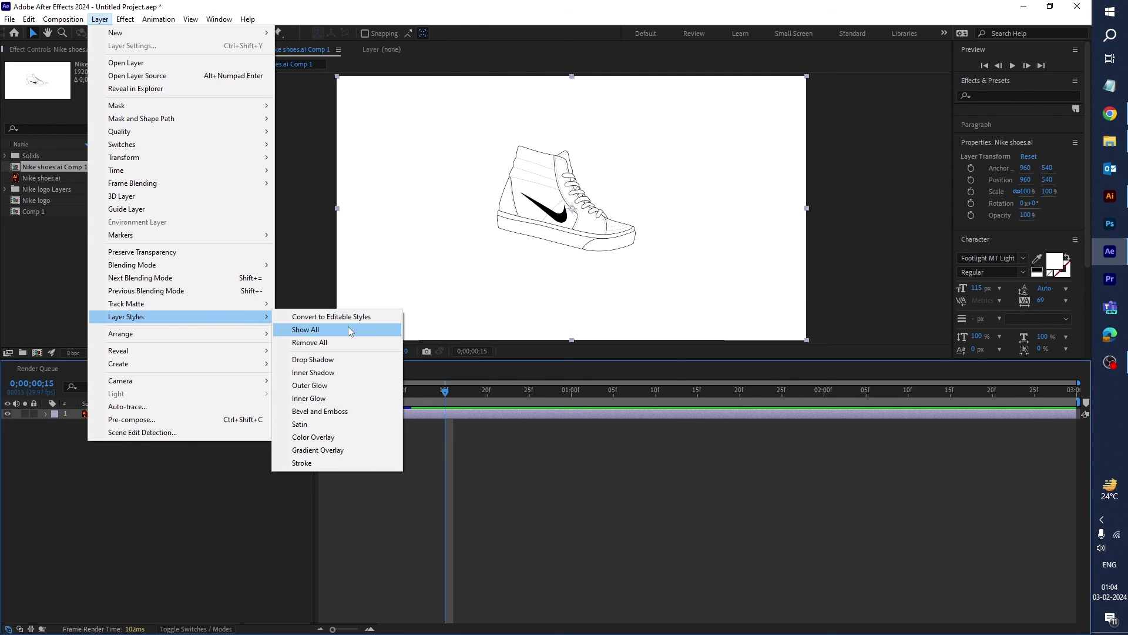
click(326, 438)
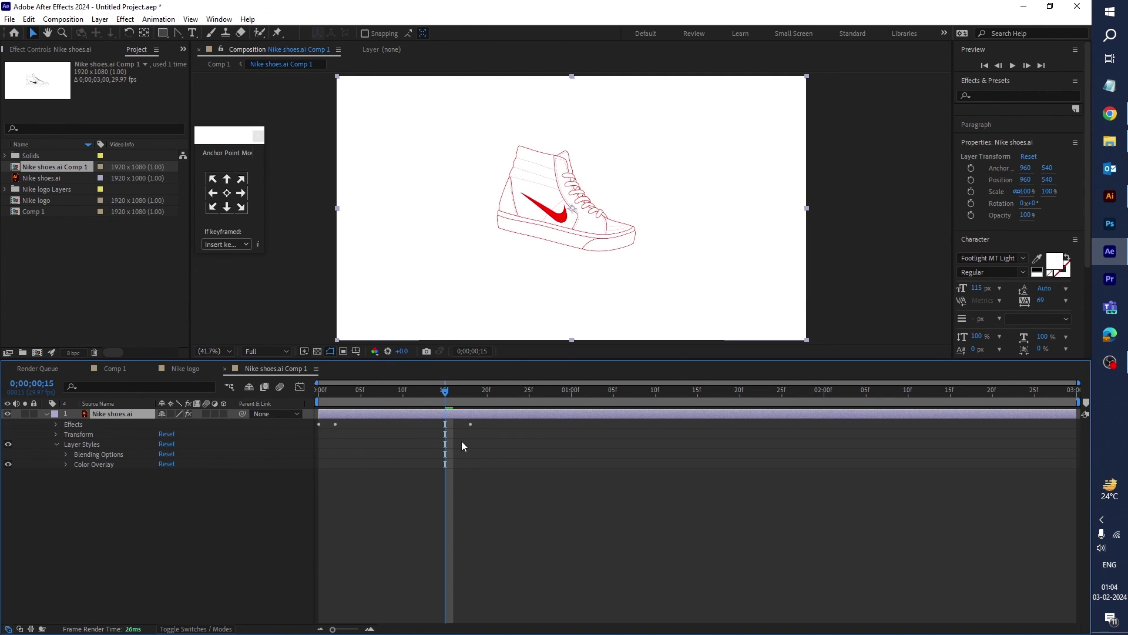
- Set keyframes for the shoe's Color Overlay colour at 0;00;00;15 and 0;00;00;16
click(66, 465)
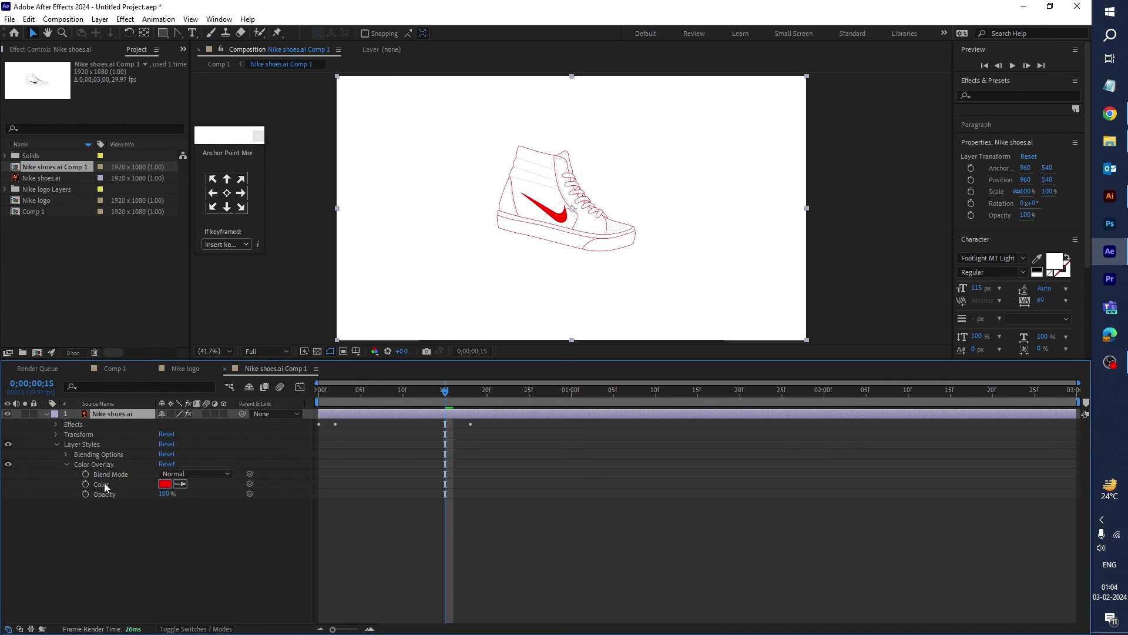
click(104, 483)
click(85, 483)
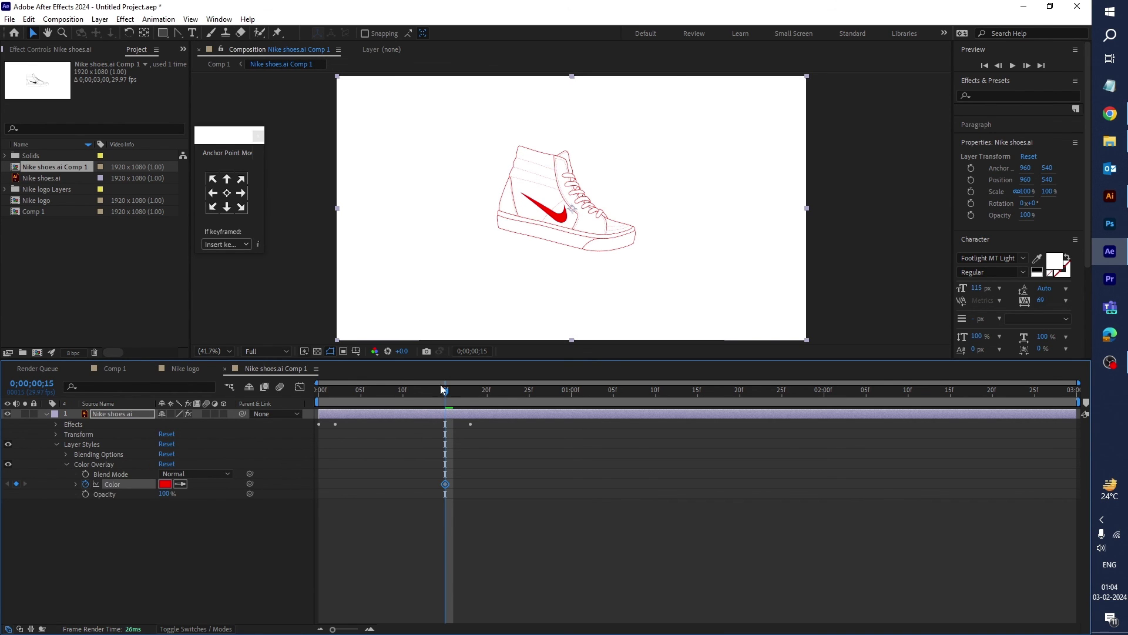
drag(447, 394, 454, 393)
click(16, 484)
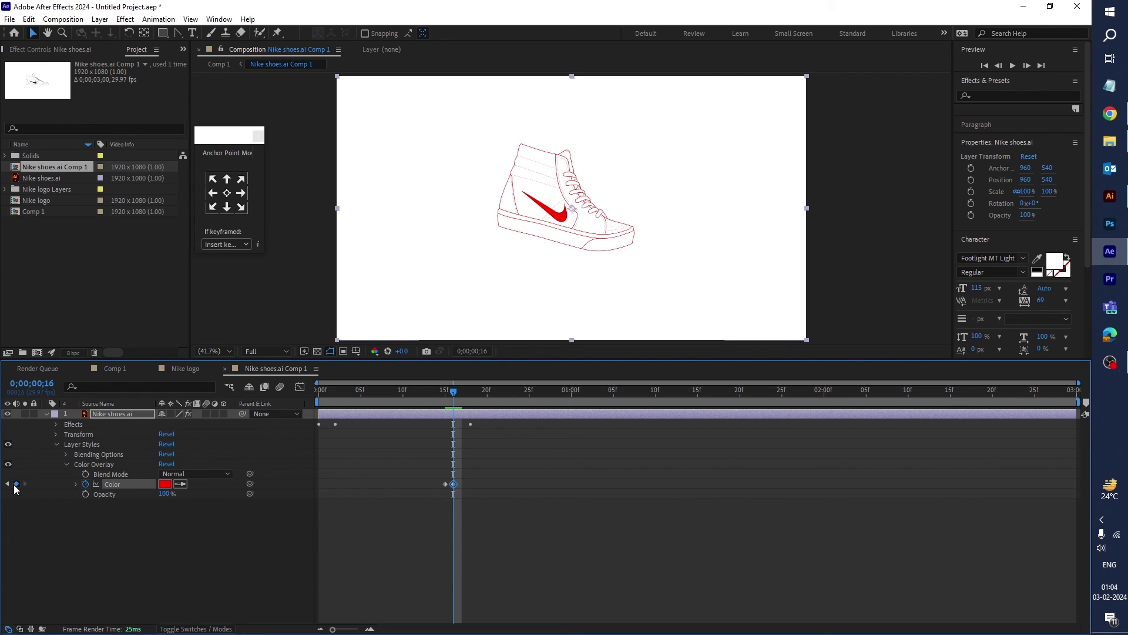
- Set the shoe's overlay colour to black at 0;00;00;15
drag(451, 394, 445, 393)
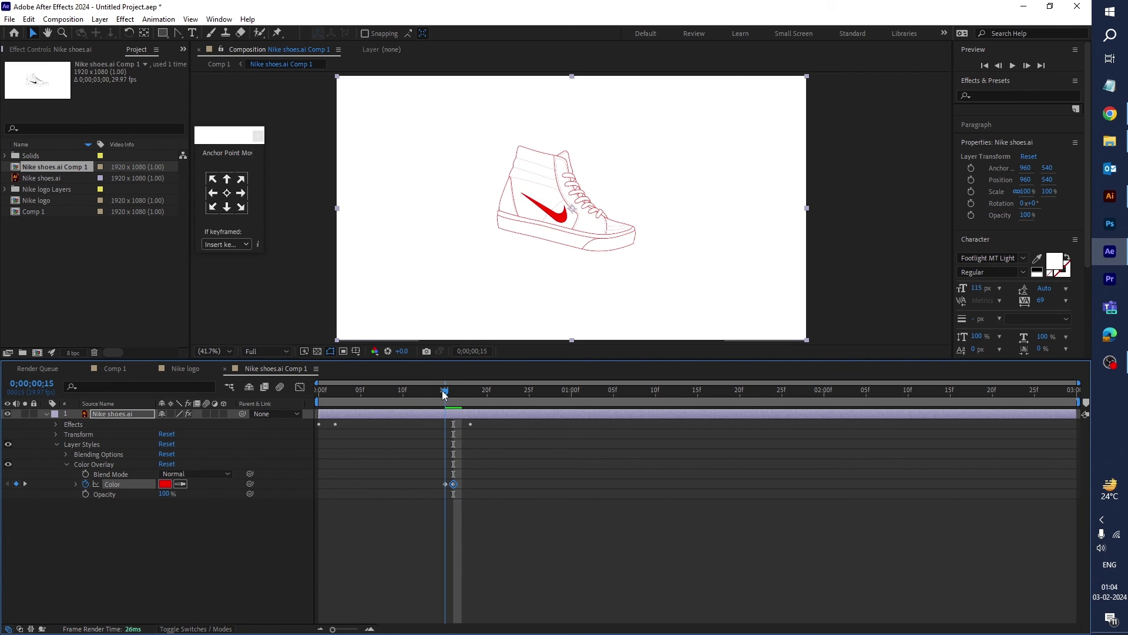
click(164, 483)
drag(767, 241, 713, 307)
click(988, 130)
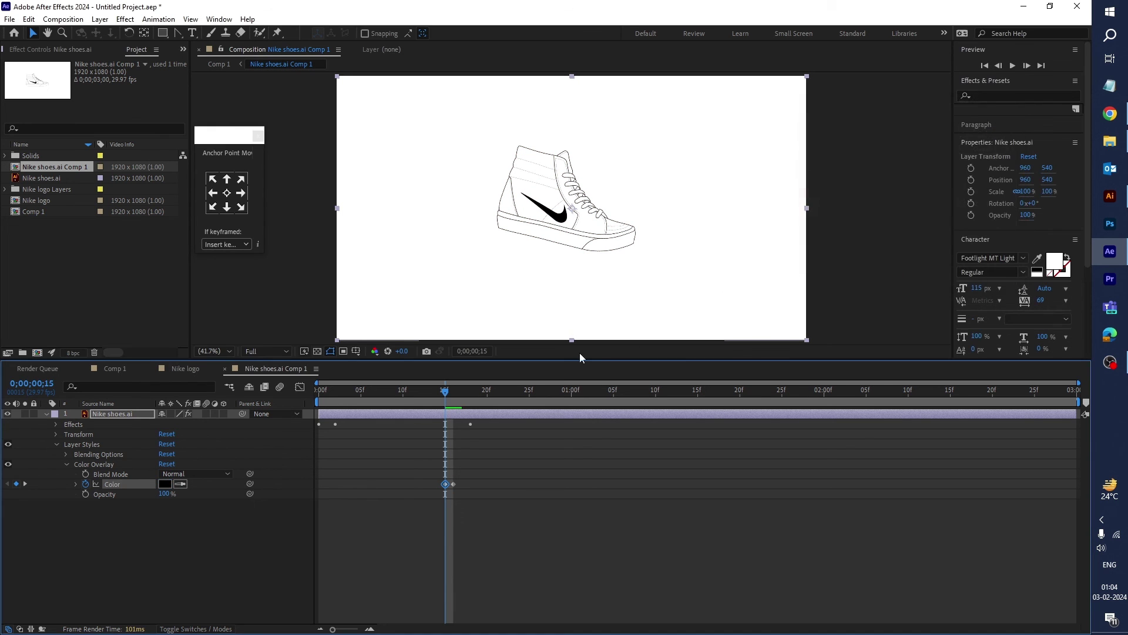
- Set the shoe's overlay colour to white (FFFFFF) at 0;00;00;16
drag(445, 394, 453, 397)
click(165, 484)
drag(770, 164, 685, 97)
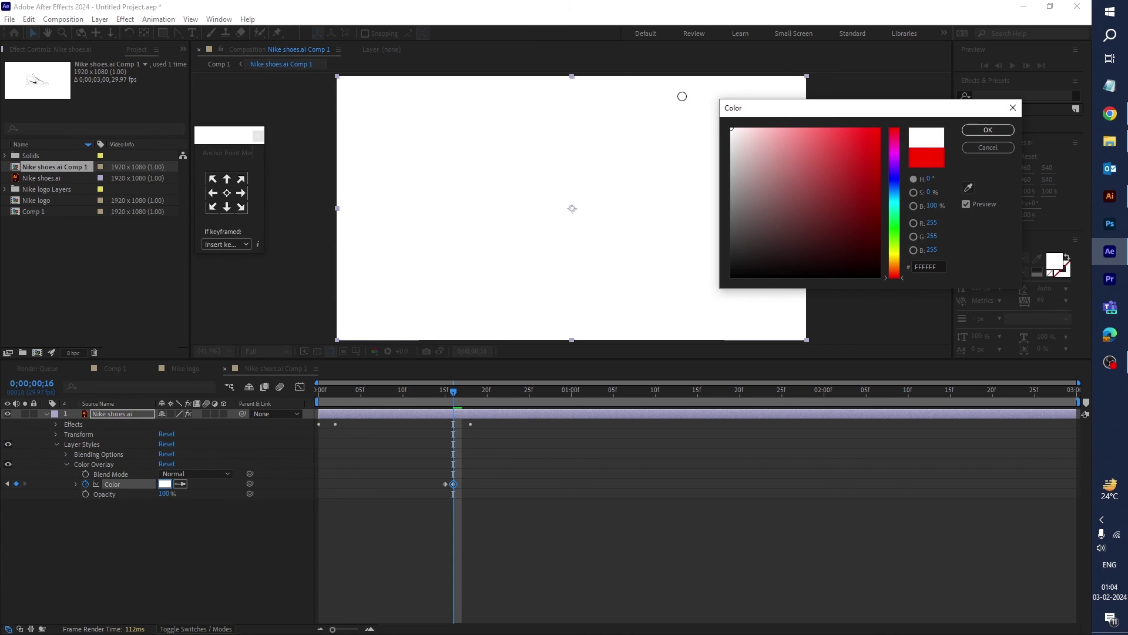
click(967, 132)
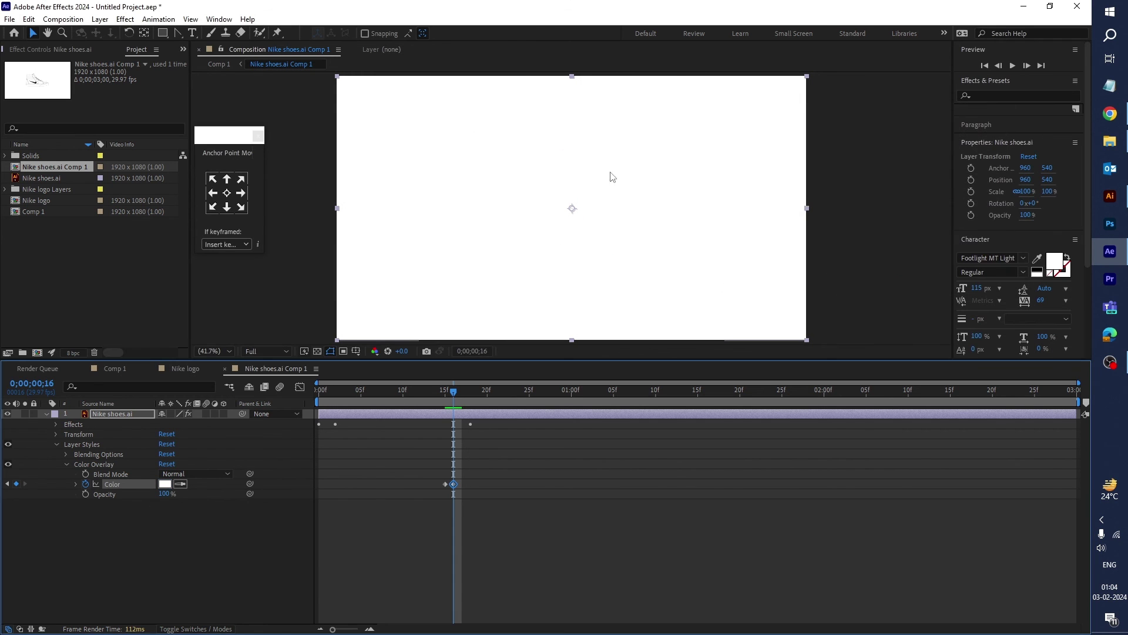
- Return to Comp 1 and preview the combined shoe and logo animation from the first frame
click(220, 64)
drag(454, 393, 273, 421)
key(space)
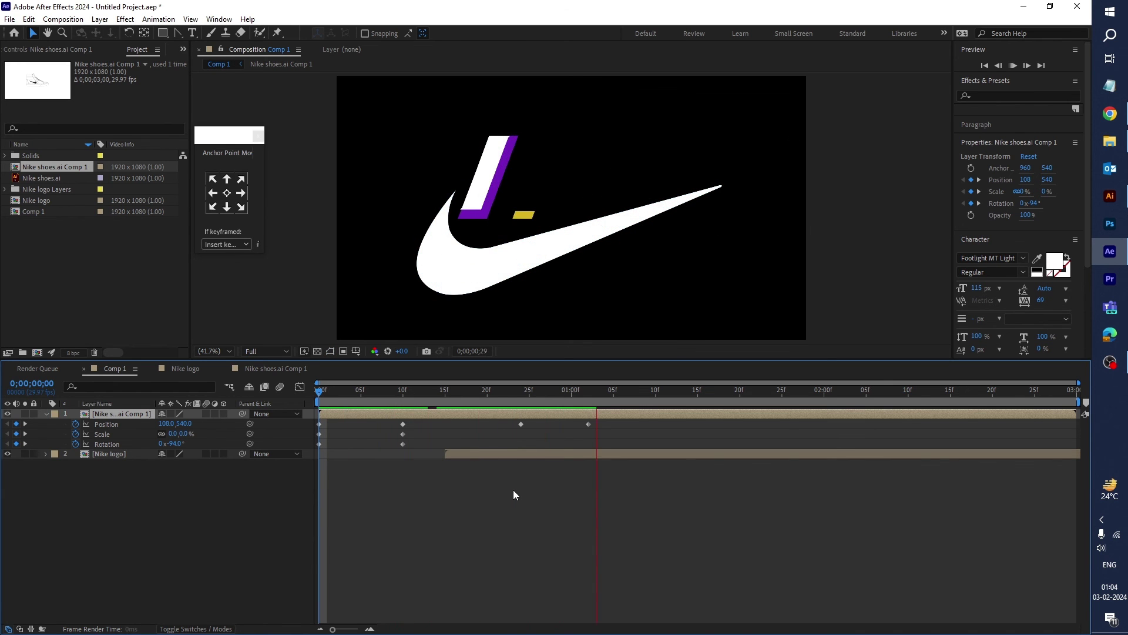
key(space)
key(space)
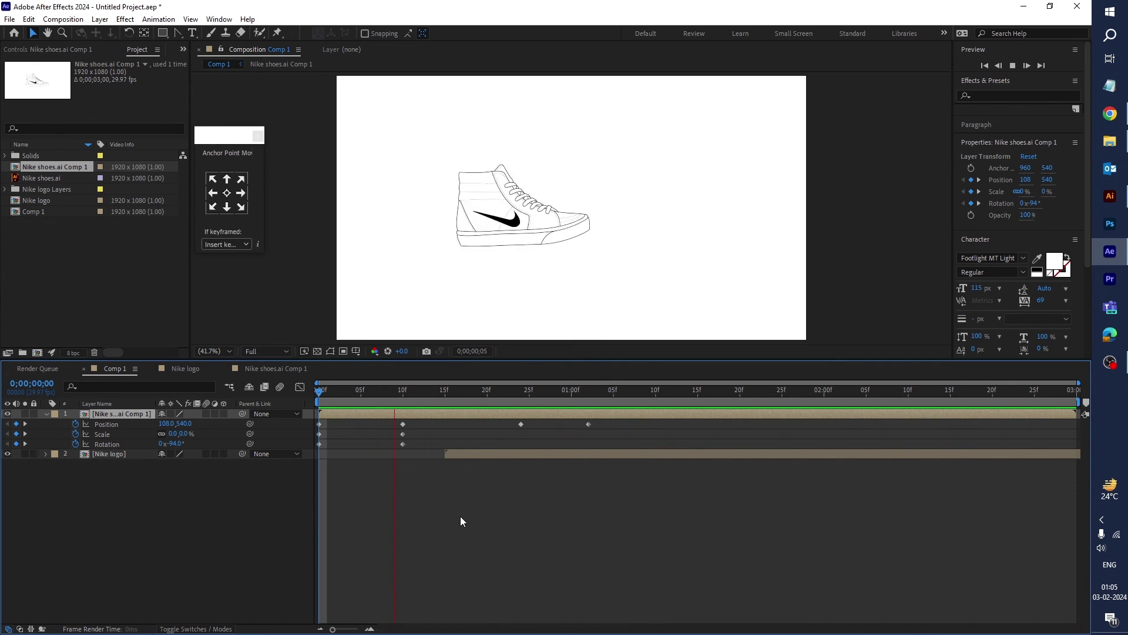
key(space)
click(474, 393)
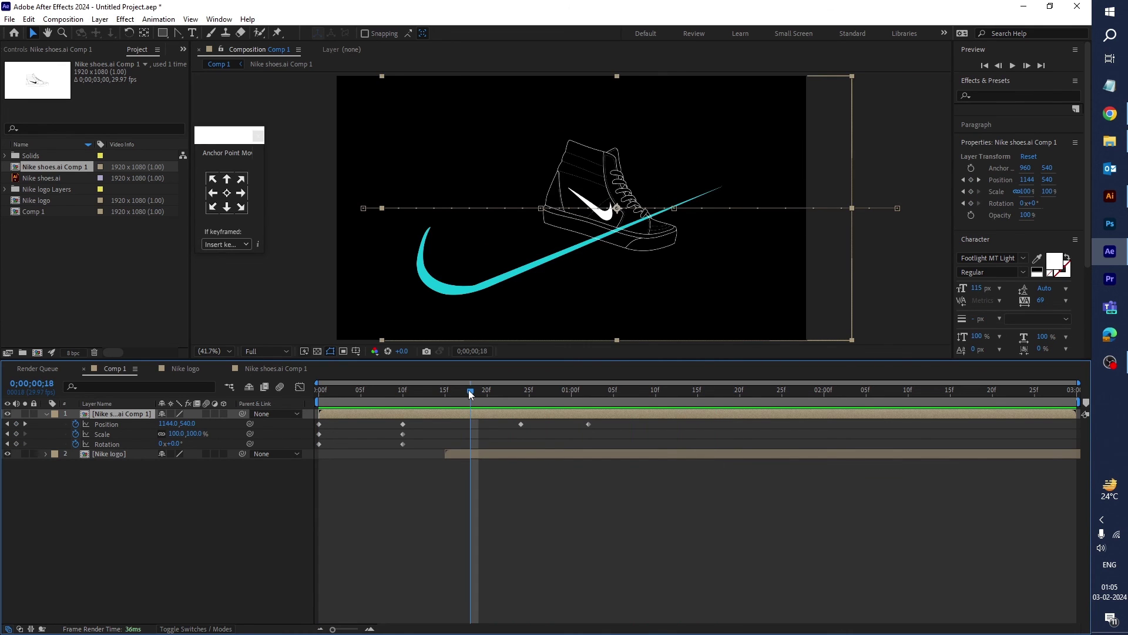
key(Home)
key(space)
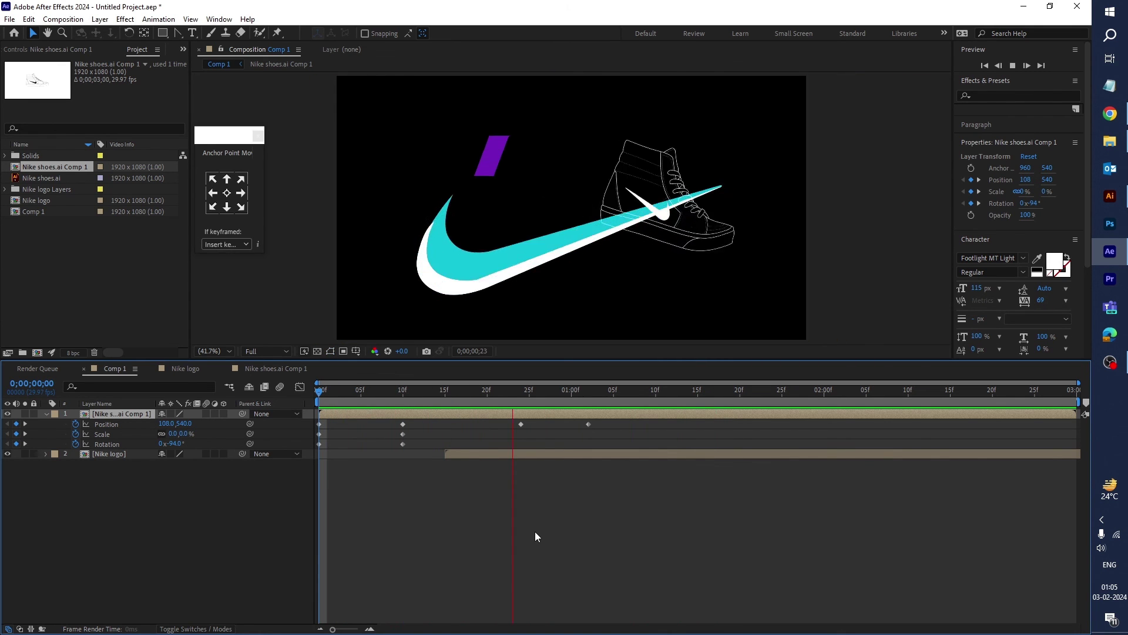